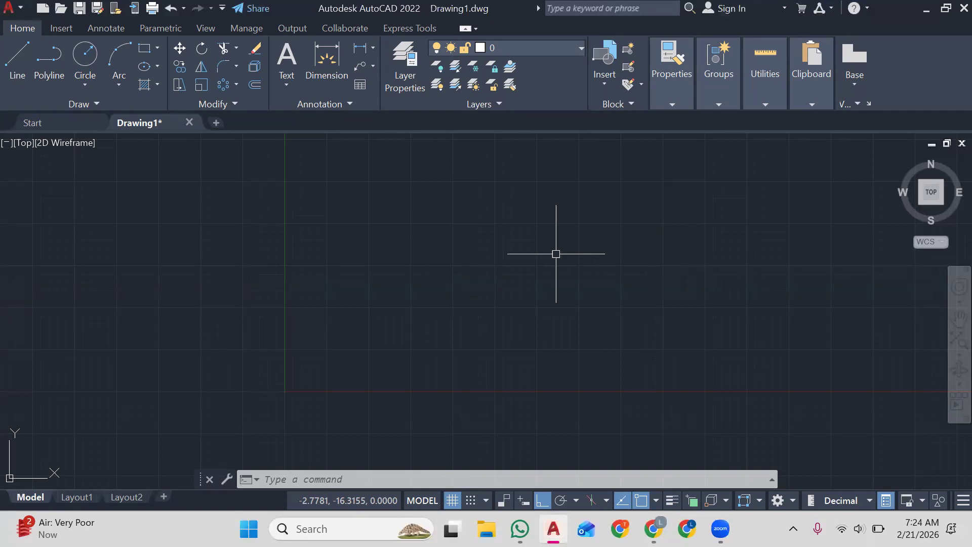
click(234, 104)
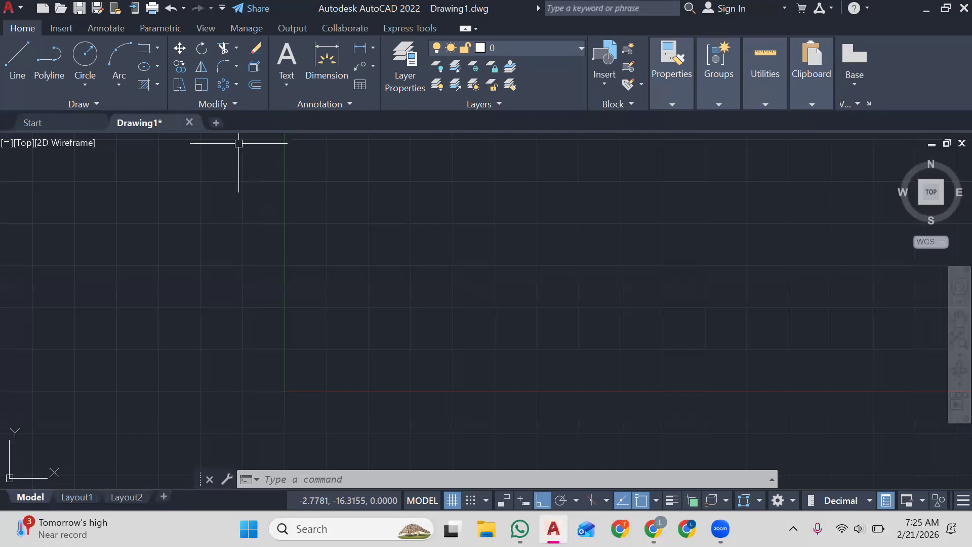
click(236, 84)
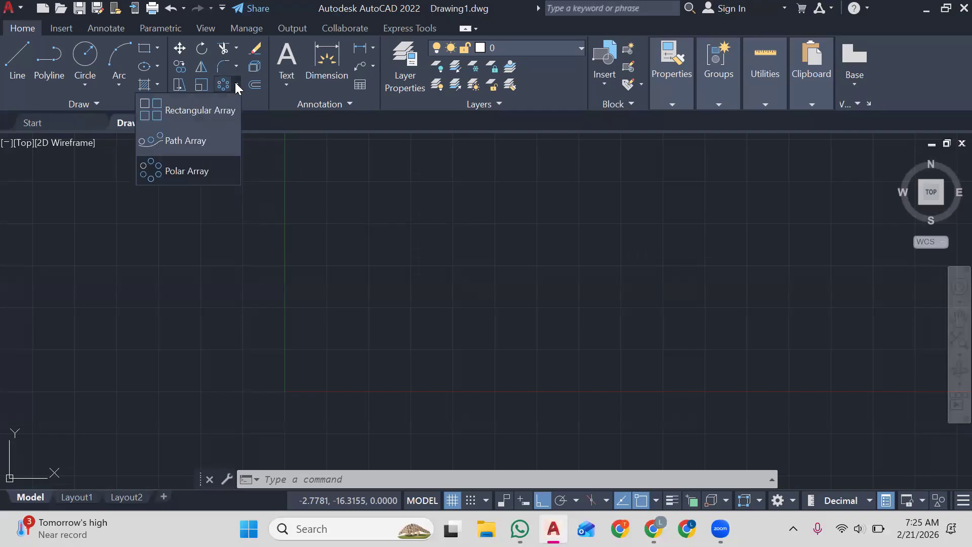
click(415, 204)
Step: Draw a circle with a radius of about 7 units, centered at about (60.6, 22.2)
text(c)
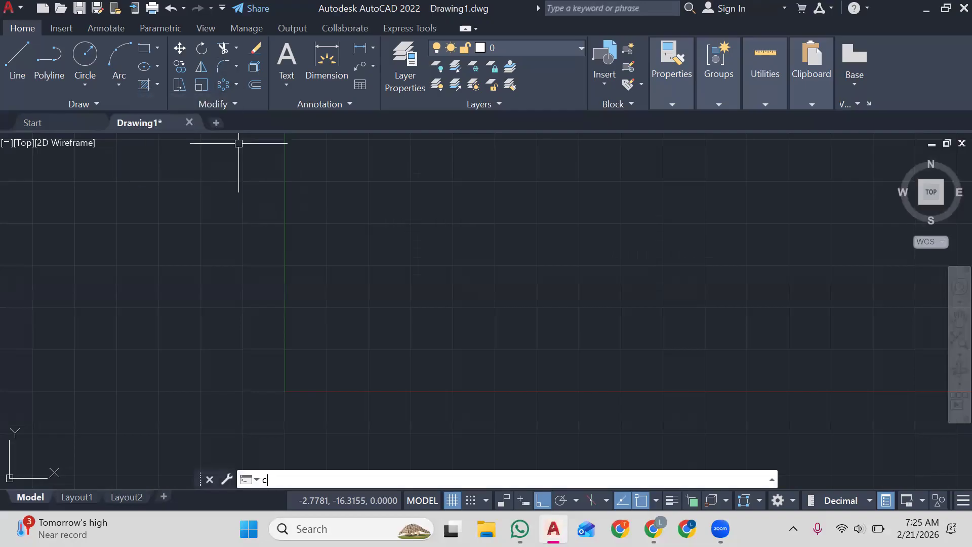
key(Return)
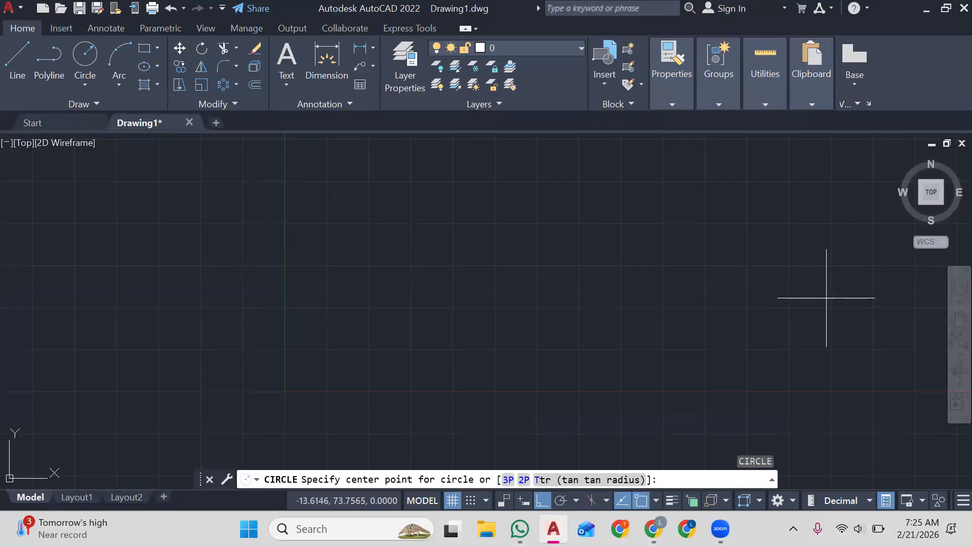
click(488, 317)
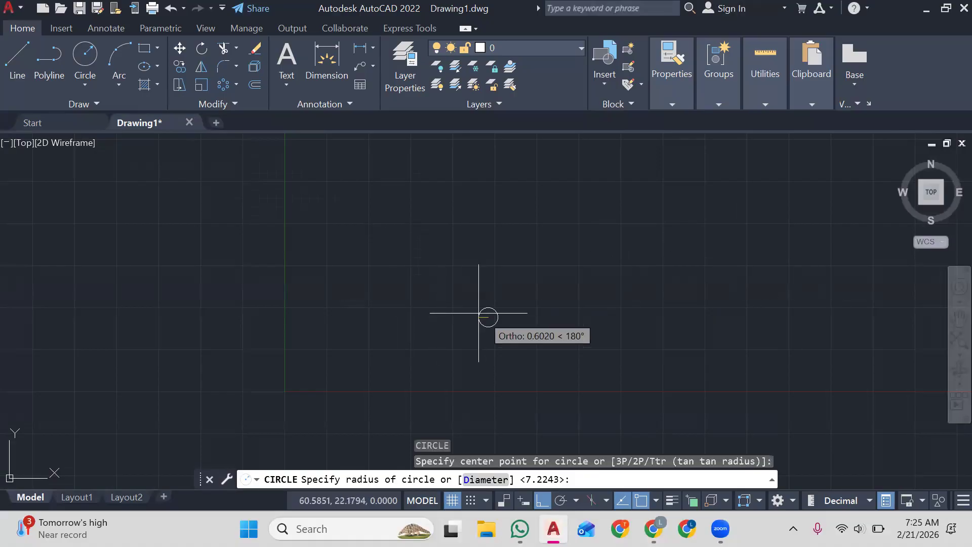
click(470, 293)
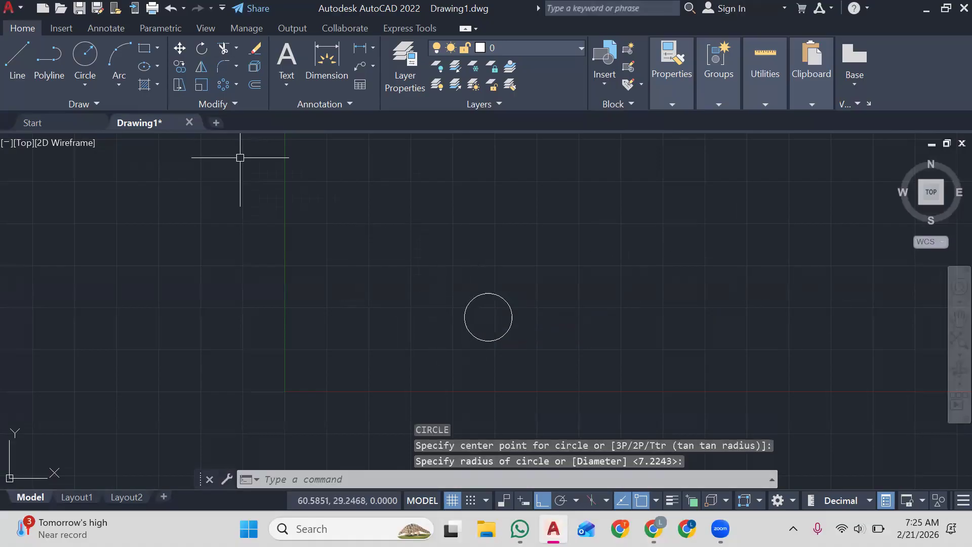
Step: Create a polar array of the circle around its own center point and pick a new base point on the circle
click(235, 86)
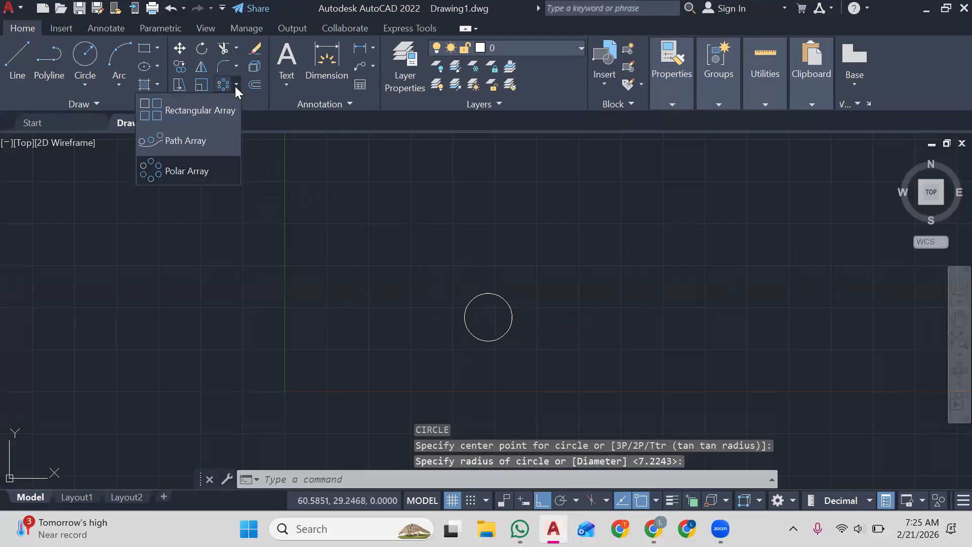
click(196, 166)
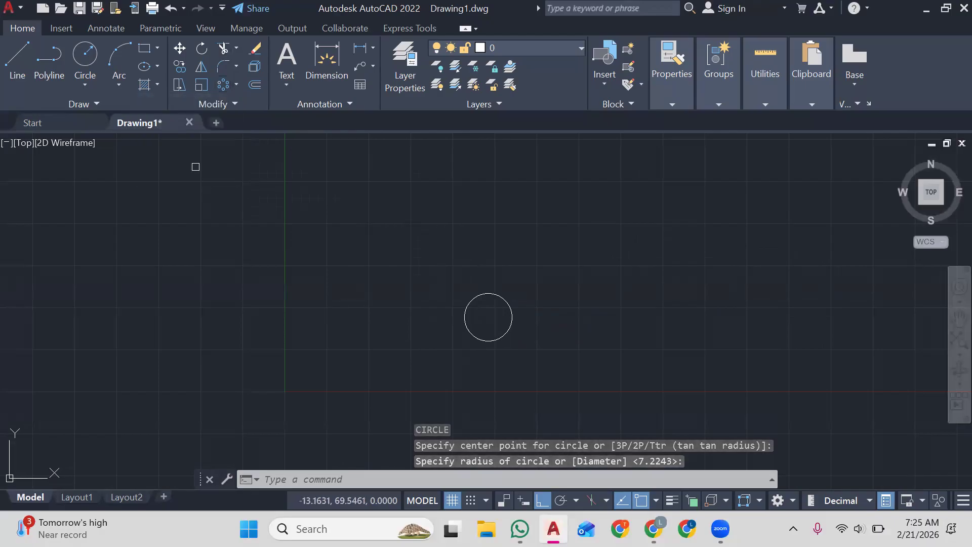
click(471, 332)
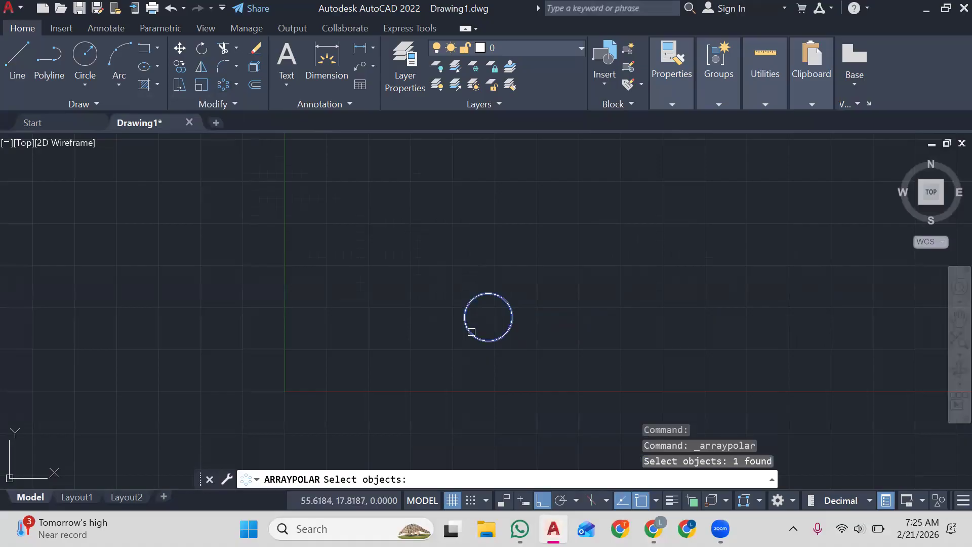
key(Return)
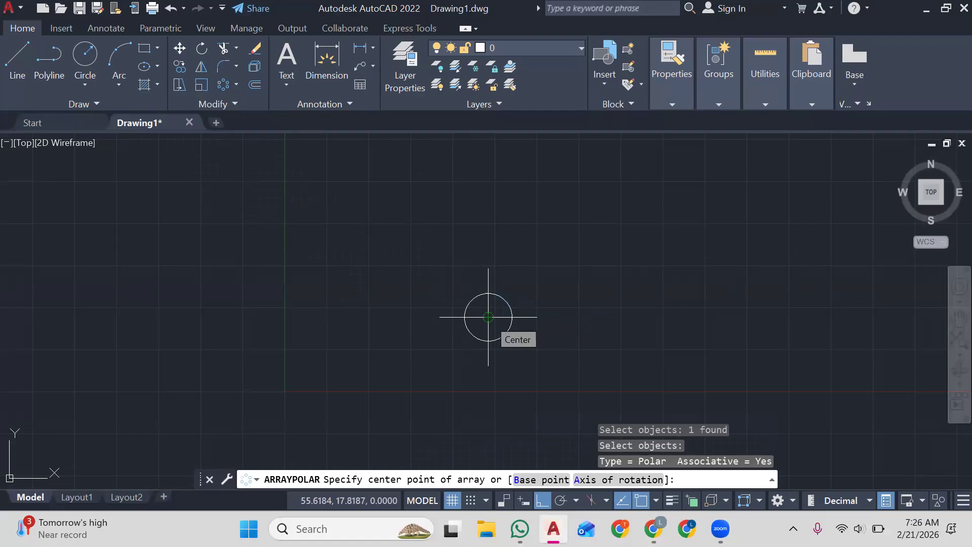
click(488, 317)
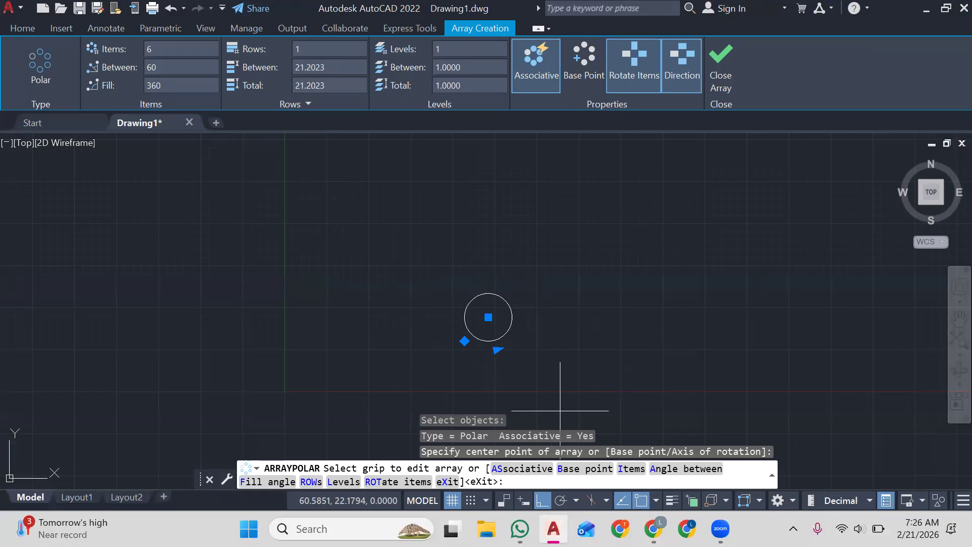
click(579, 471)
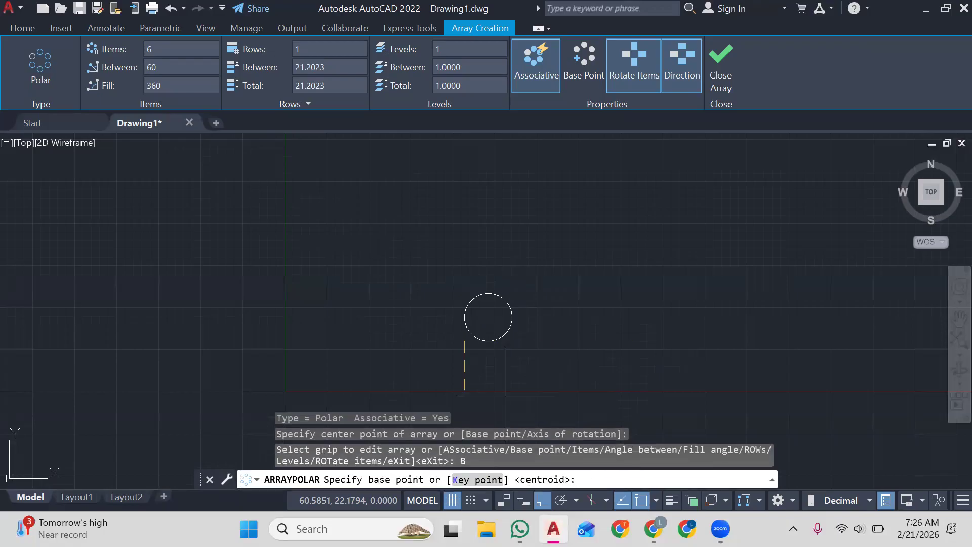
click(488, 317)
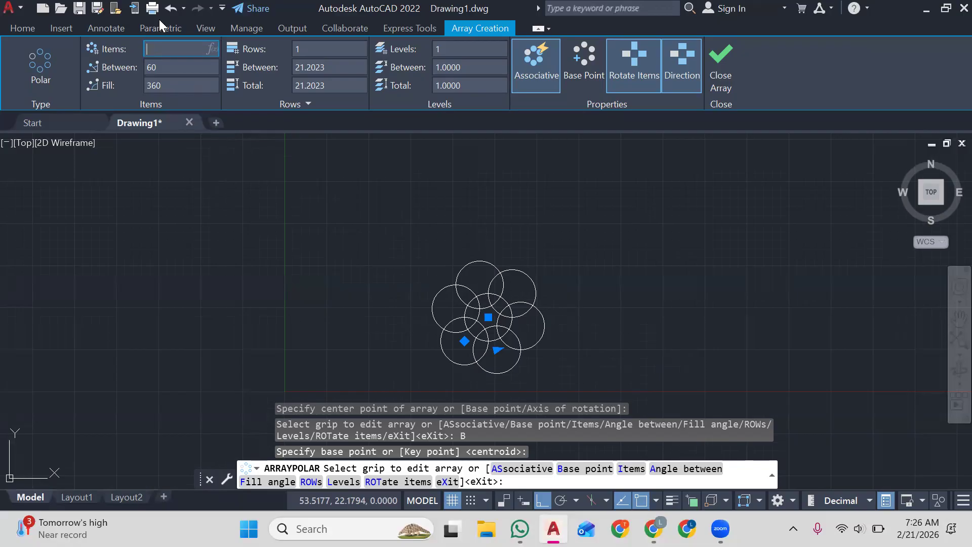
Step: Set the polar array to 10 items and 3 rows, and finish the array
text(0)
key(Return)
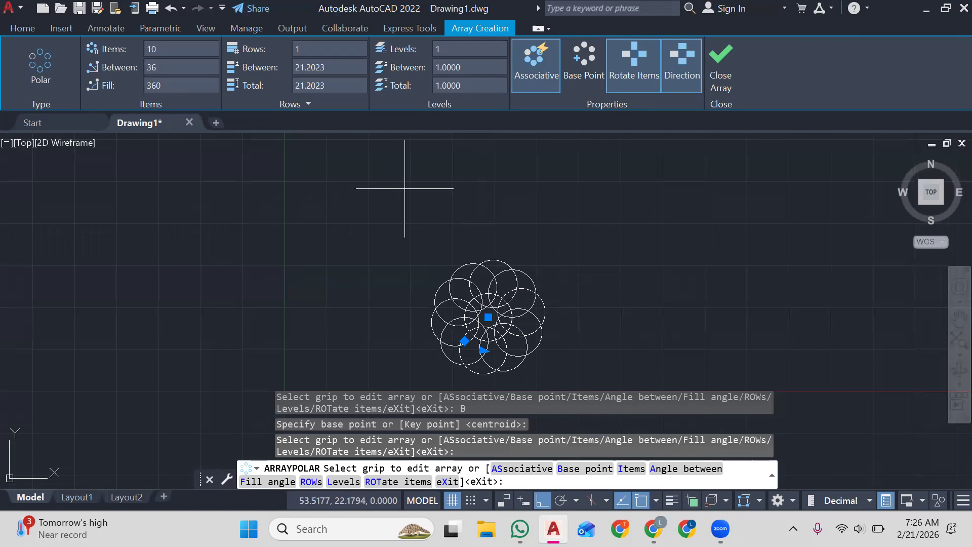
click(314, 49)
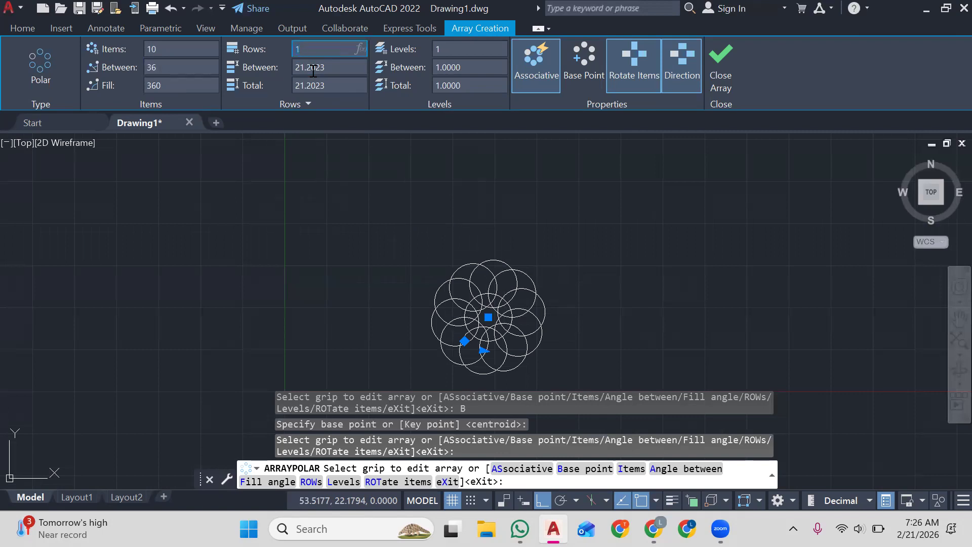
key(BackSpace)
key(Return)
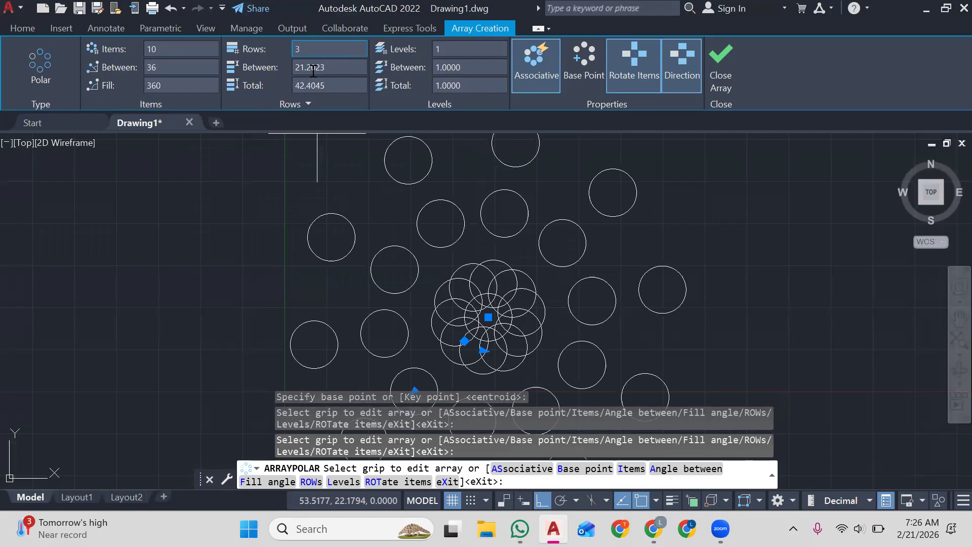
scroll(762, 214, down, 4)
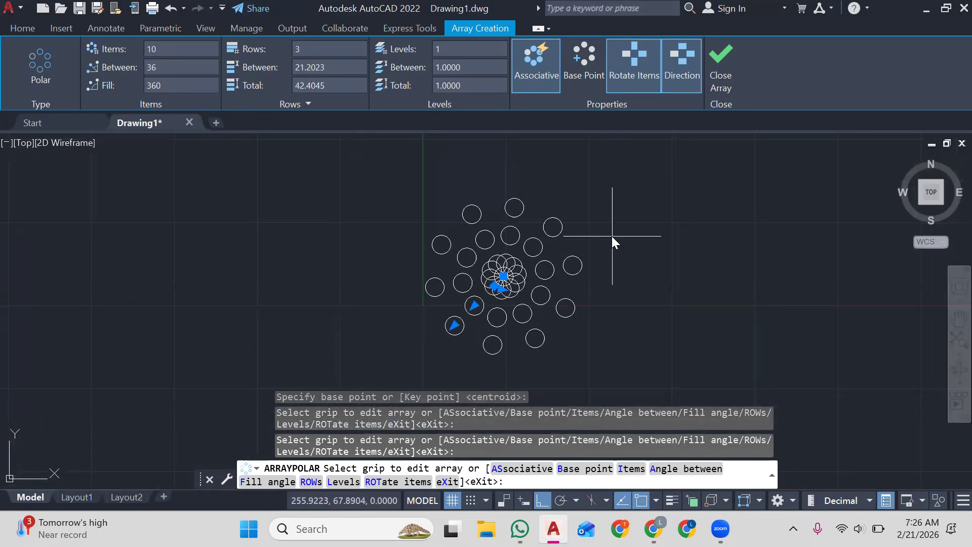
scroll(611, 236, up, 4)
scroll(611, 236, down, 1)
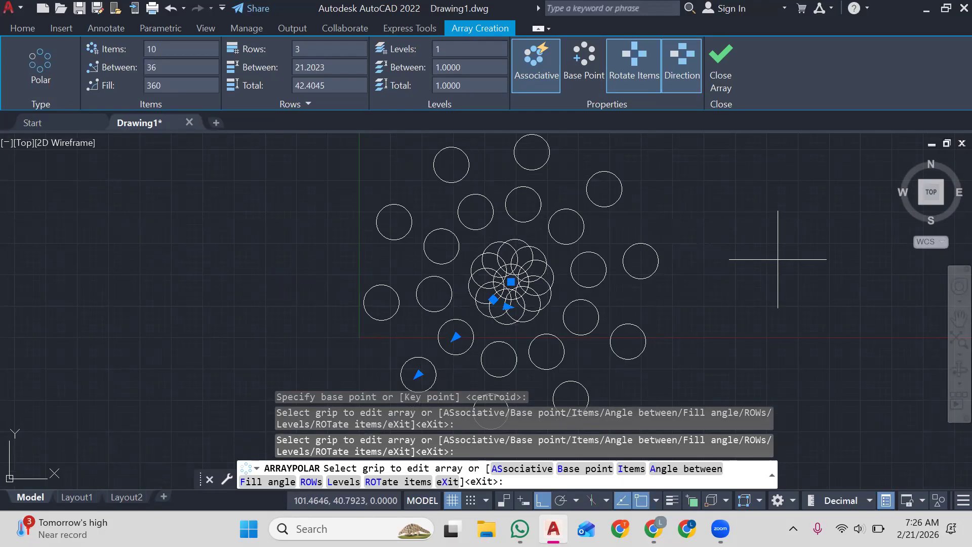
middle_click(811, 262)
middle_click(811, 262)
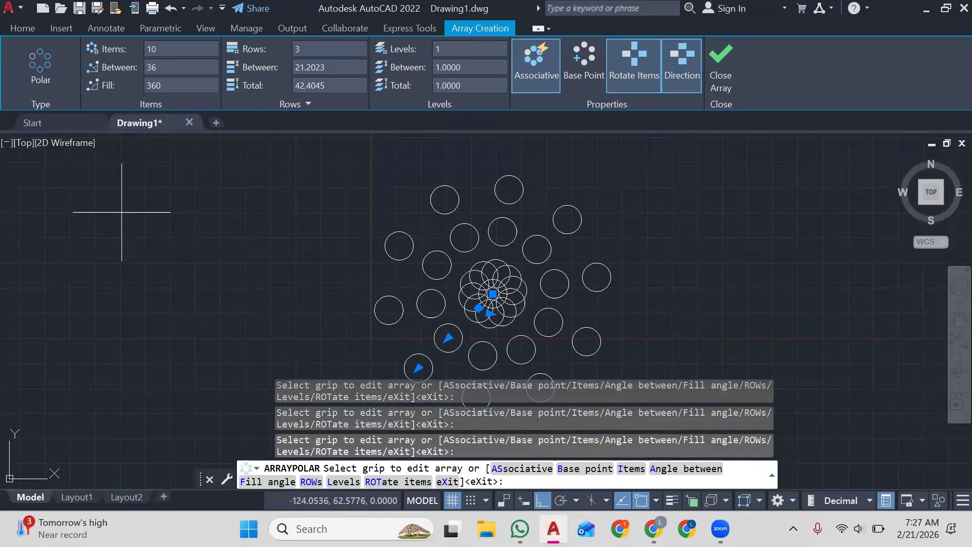
key(Escape)
key(Escape)
key(Escape)
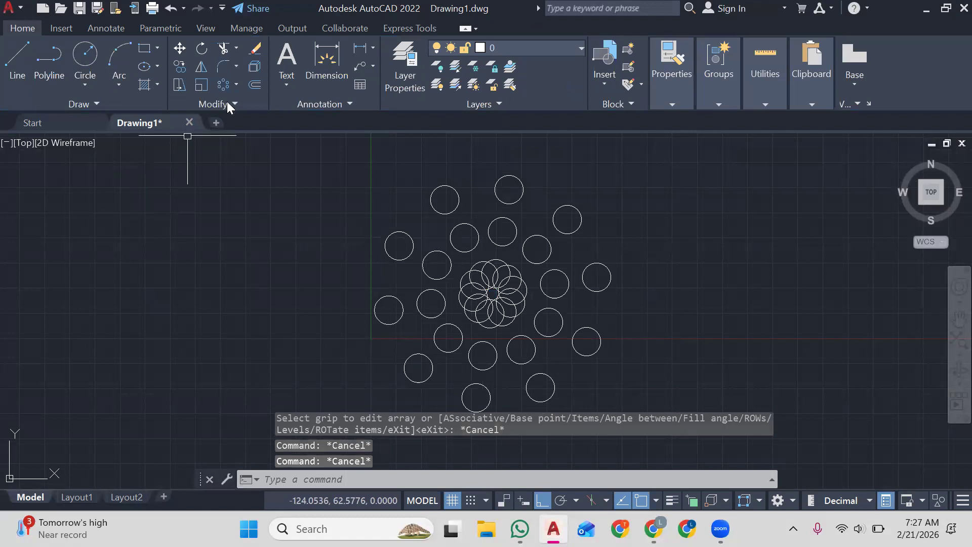
click(237, 84)
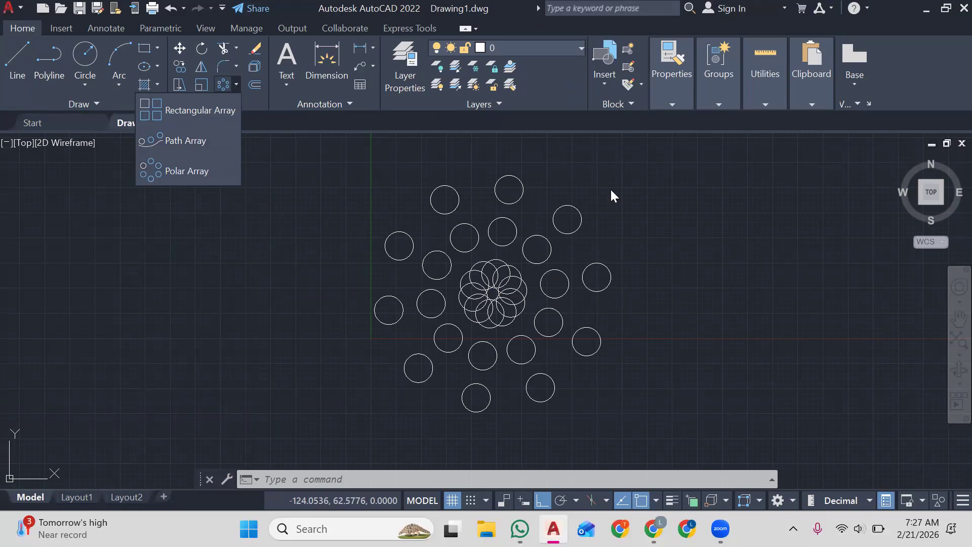
click(676, 189)
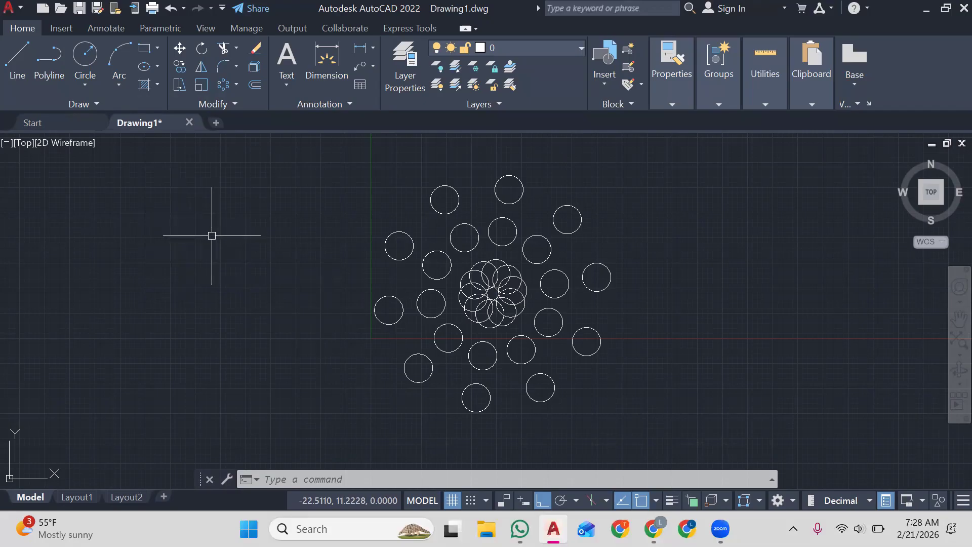
Step: Draw a rectangle about 47 units wide and 35 units high in the empty area left of the circle array
middle_drag(286, 233, 449, 264)
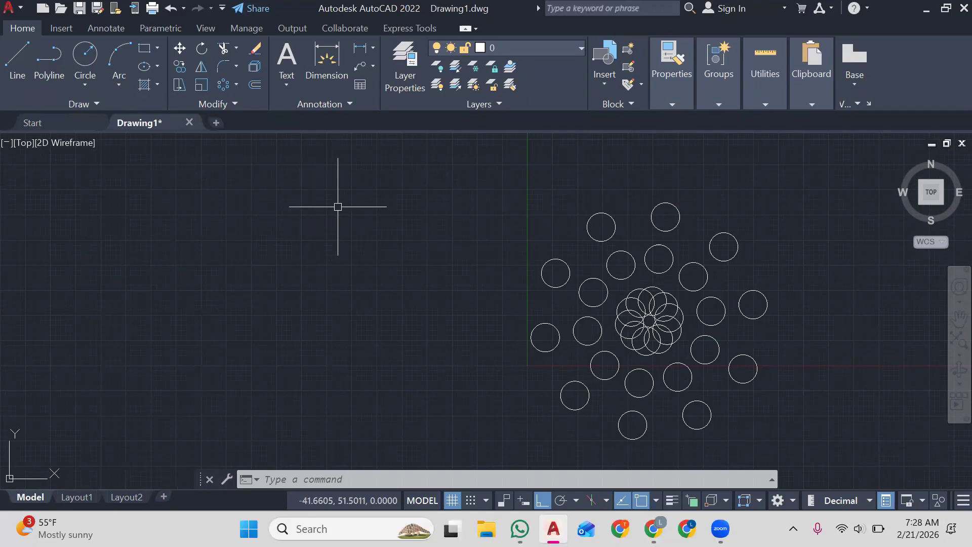
text(rec)
key(Return)
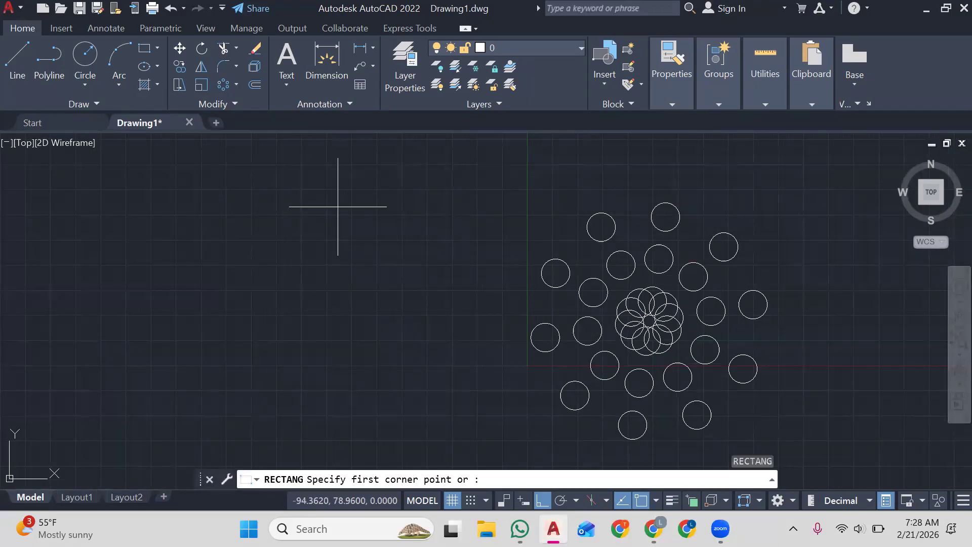
click(272, 200)
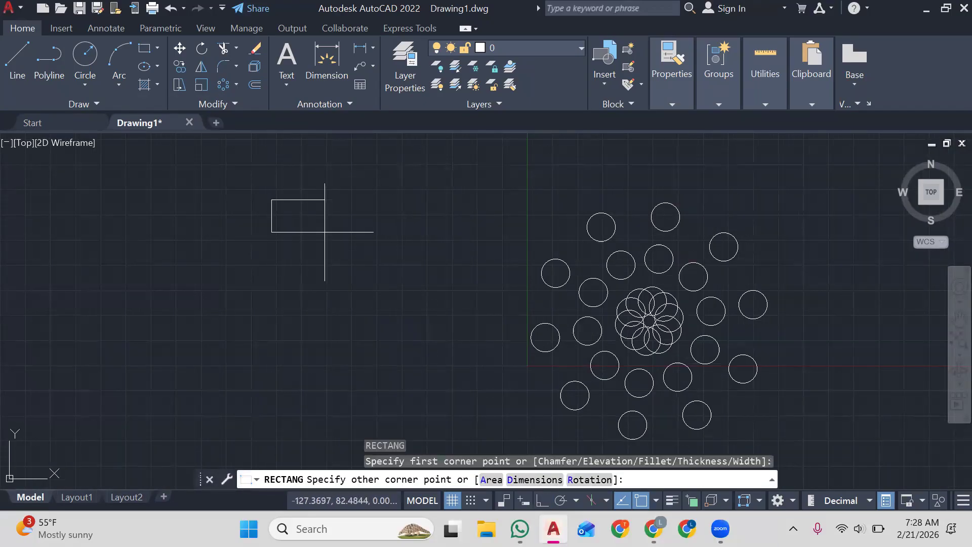
click(365, 269)
key(Escape)
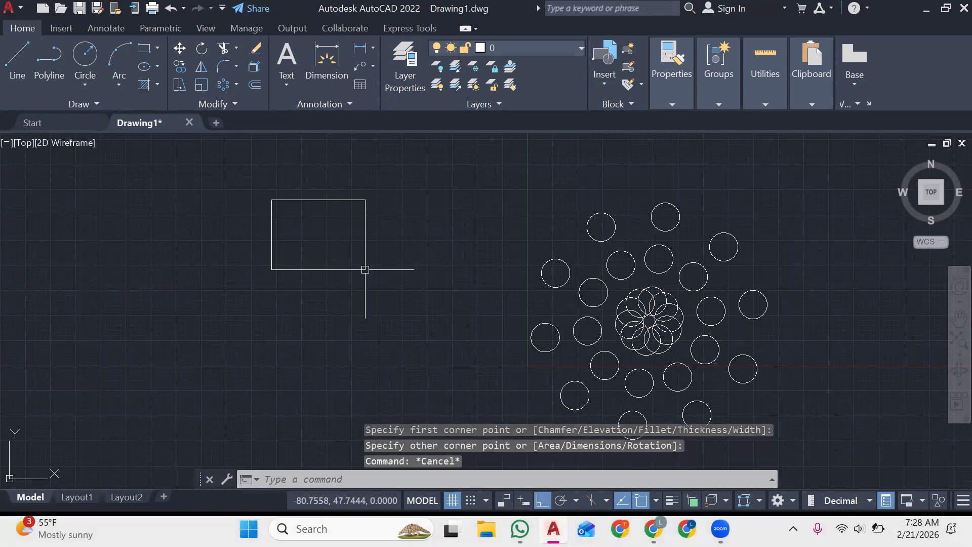
Step: Explode the rectangle into separate line segments
click(255, 70)
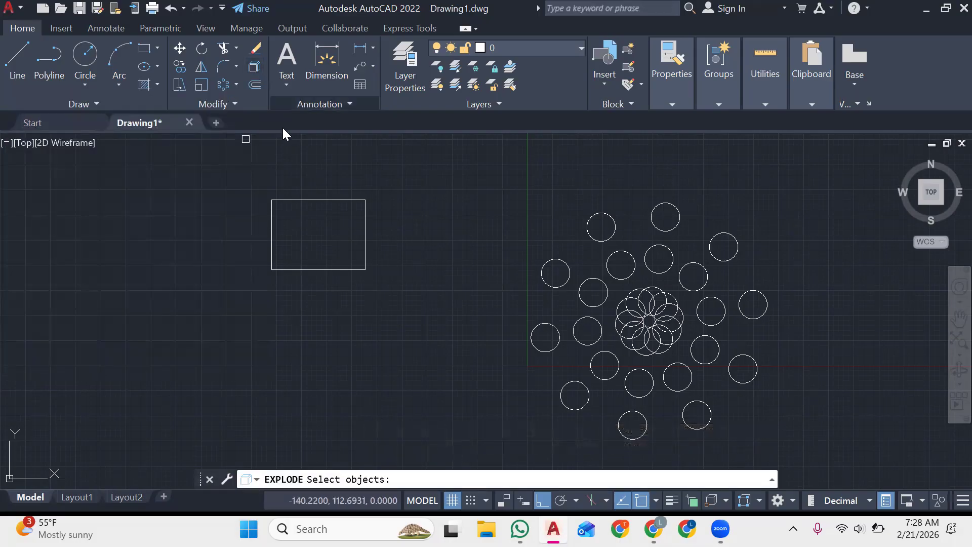
click(340, 202)
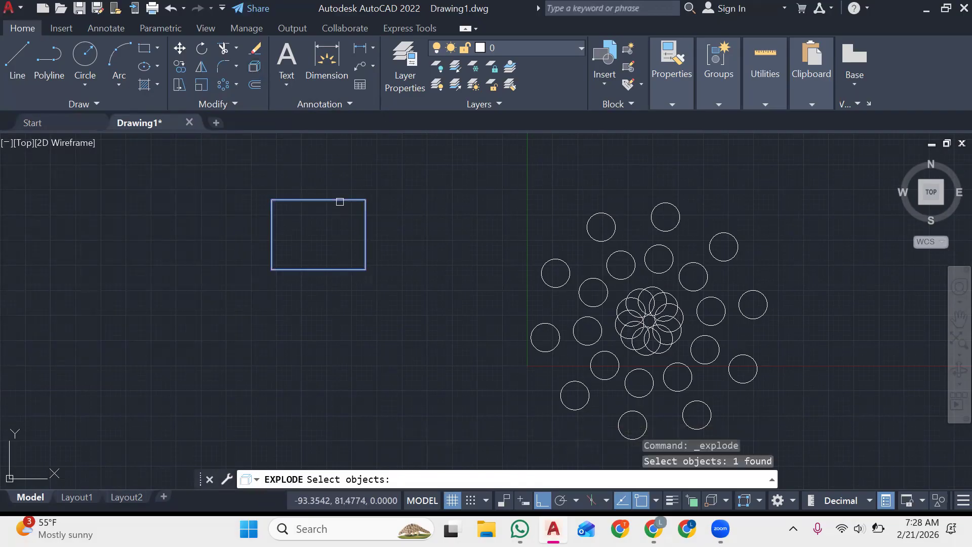
key(Return)
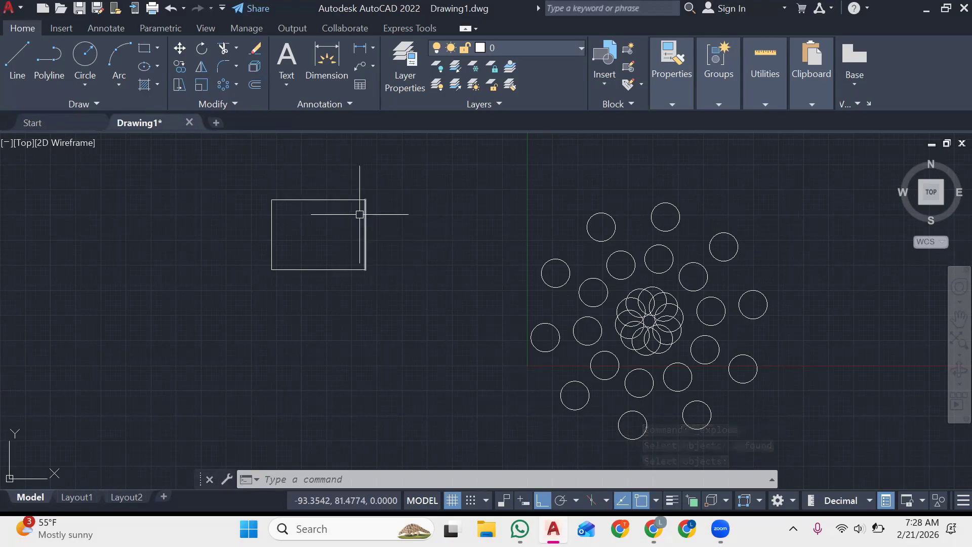
Step: Select the four sides of the exploded rectangle one by one to check whether they are individual lines
click(351, 201)
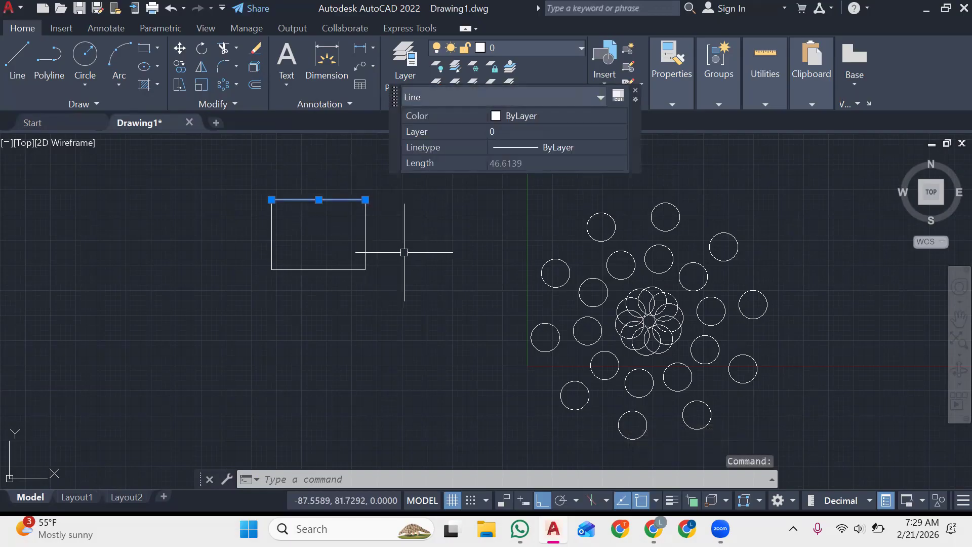
click(365, 231)
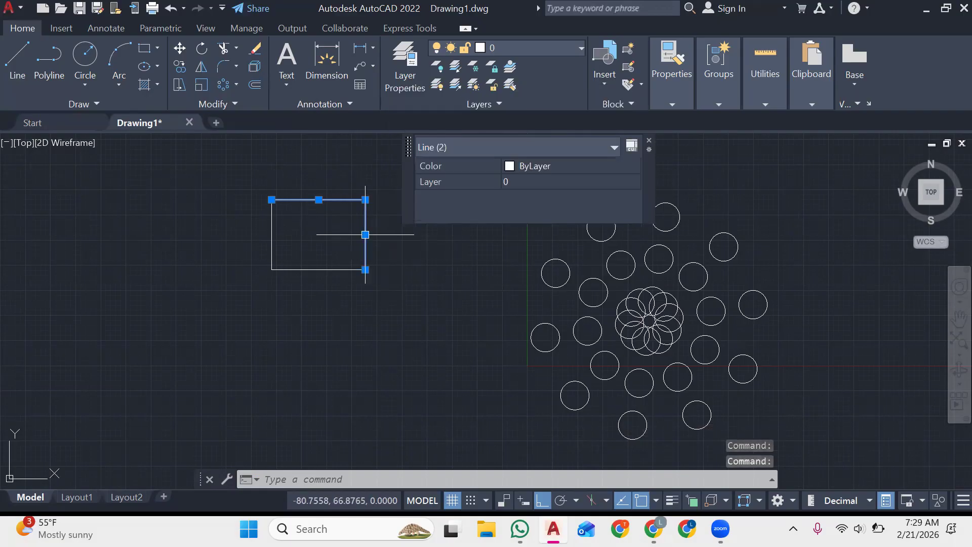
click(329, 270)
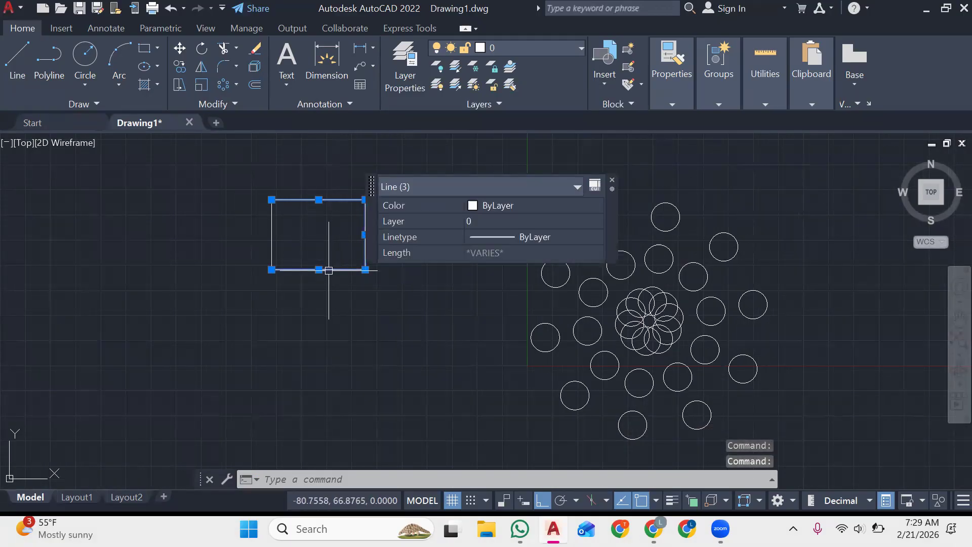
click(275, 240)
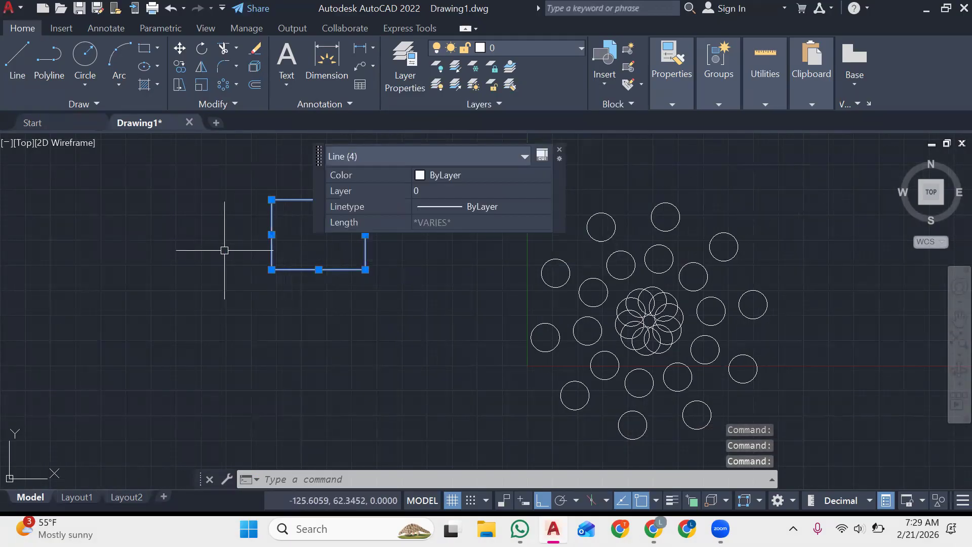
click(235, 238)
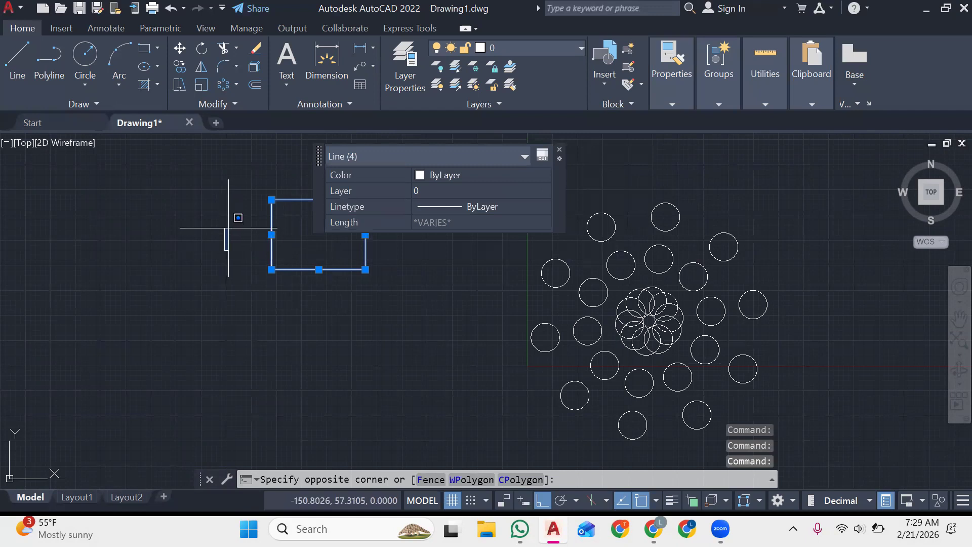
click(151, 344)
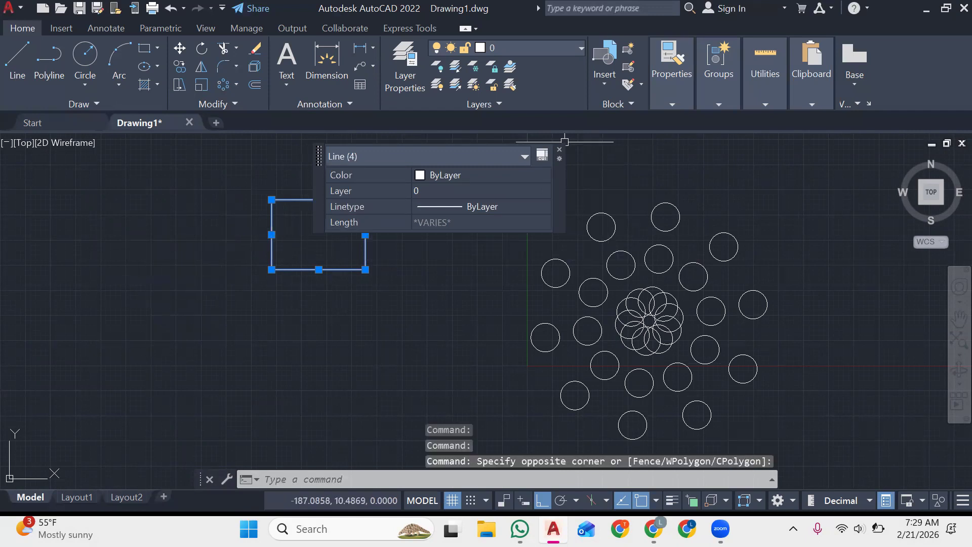
Step: Dismiss the properties palette and clear the selection of the exploded rectangle's four lines
click(559, 153)
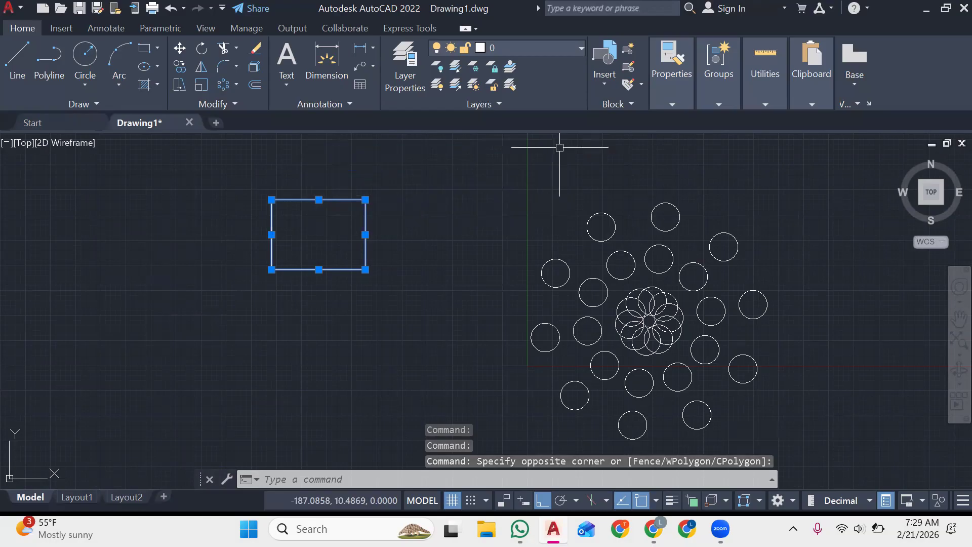
key(Escape)
key(Escape)
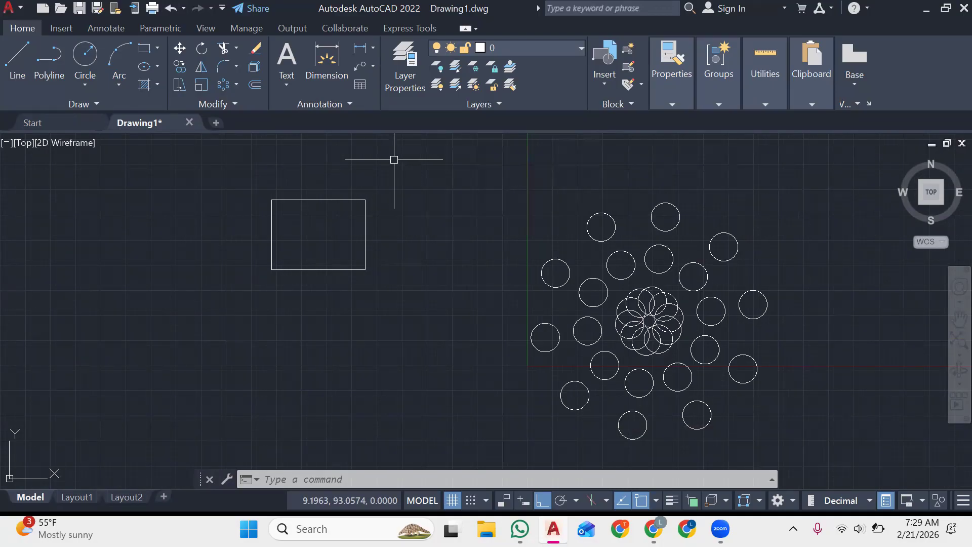
Step: Draw a second rectangle about 34 units wide and 29 units high in the empty area left of the exploded one
scroll(367, 177, left, 5)
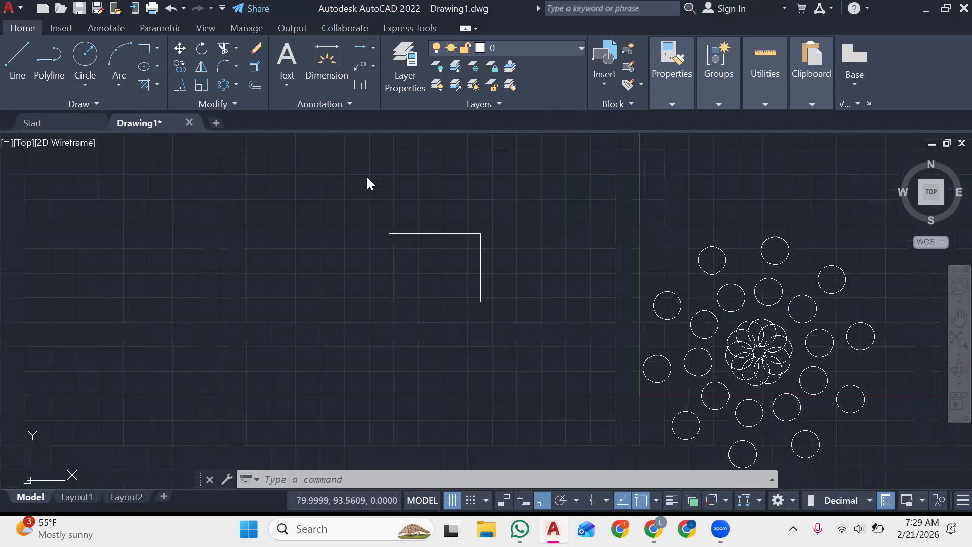
scroll(367, 177, up, 4)
scroll(367, 177, down, 4)
scroll(366, 178, up, 4)
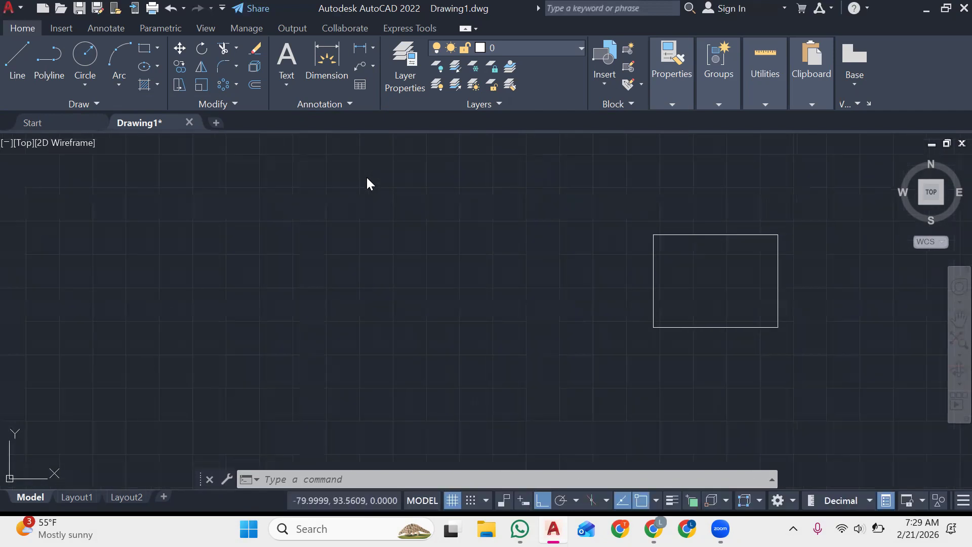
scroll(367, 177, up, 1)
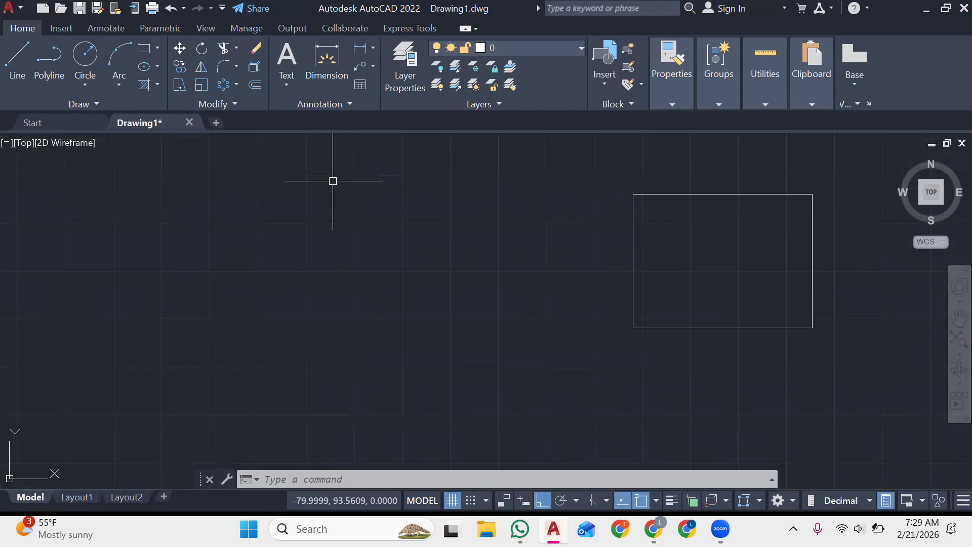
text(rec)
key(Return)
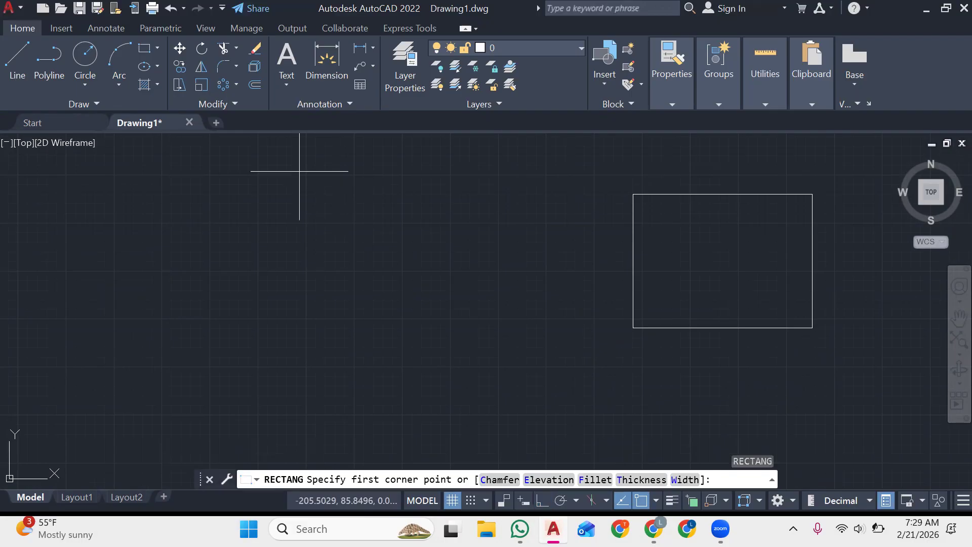
click(299, 172)
click(428, 285)
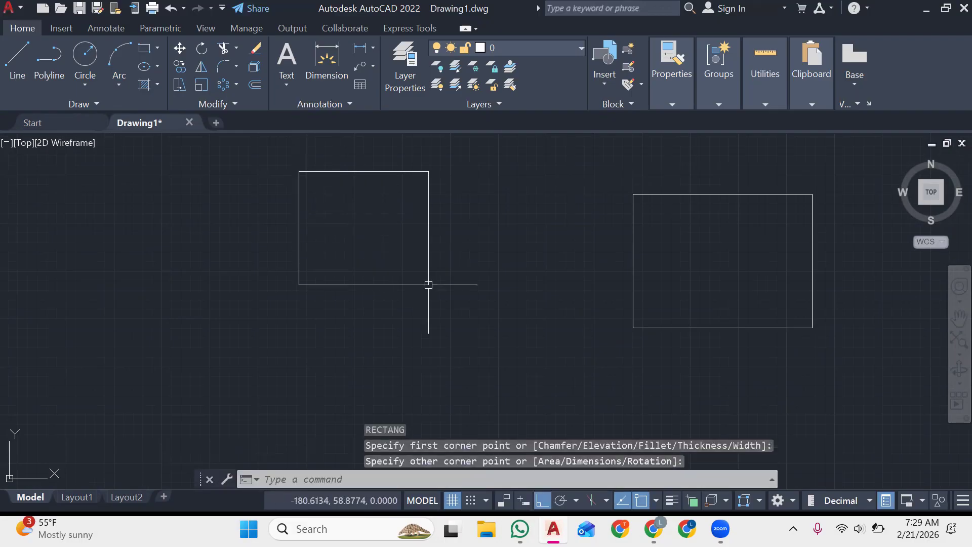
key(Escape)
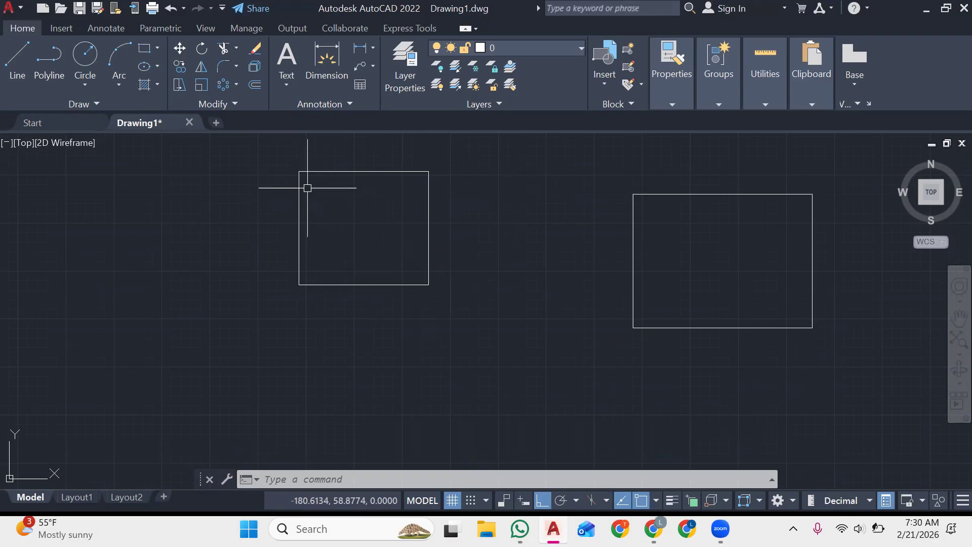
click(178, 86)
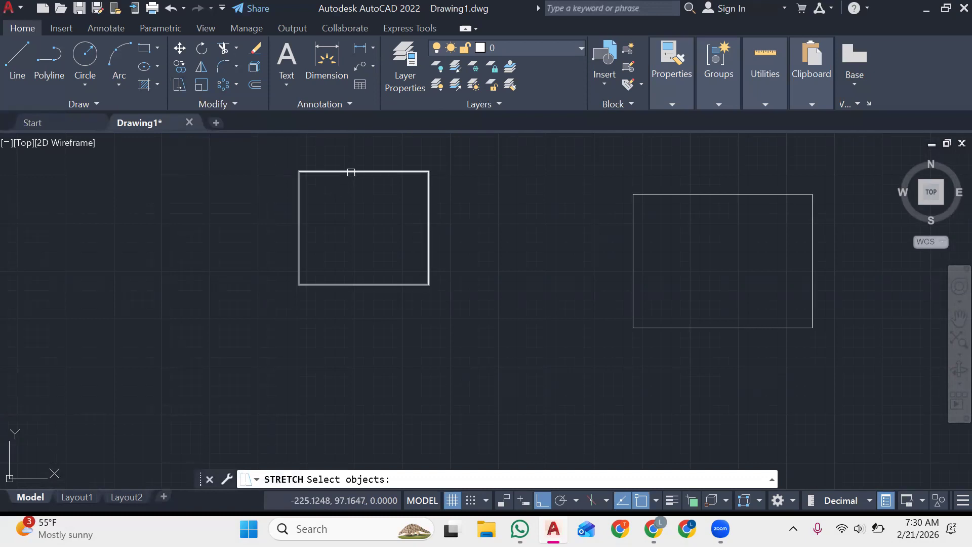
click(350, 173)
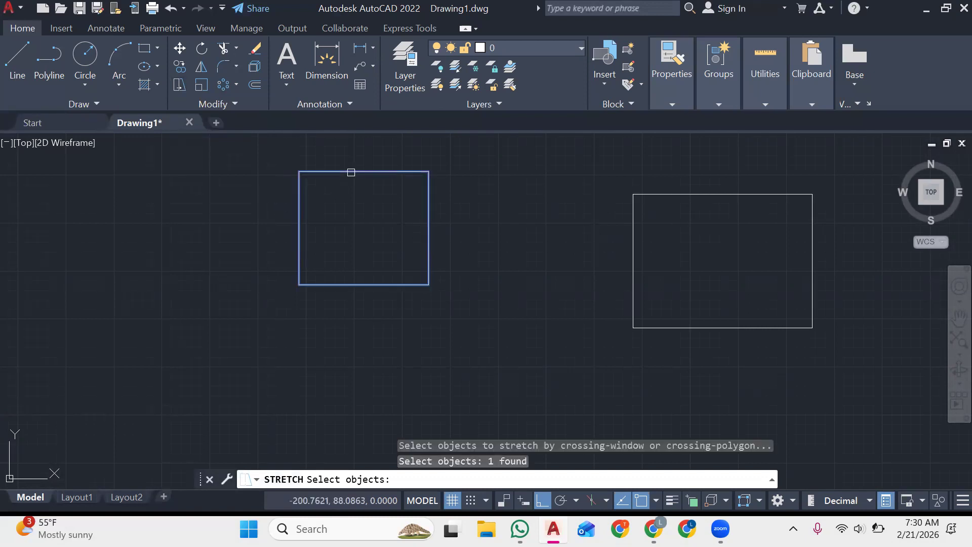
key(Return)
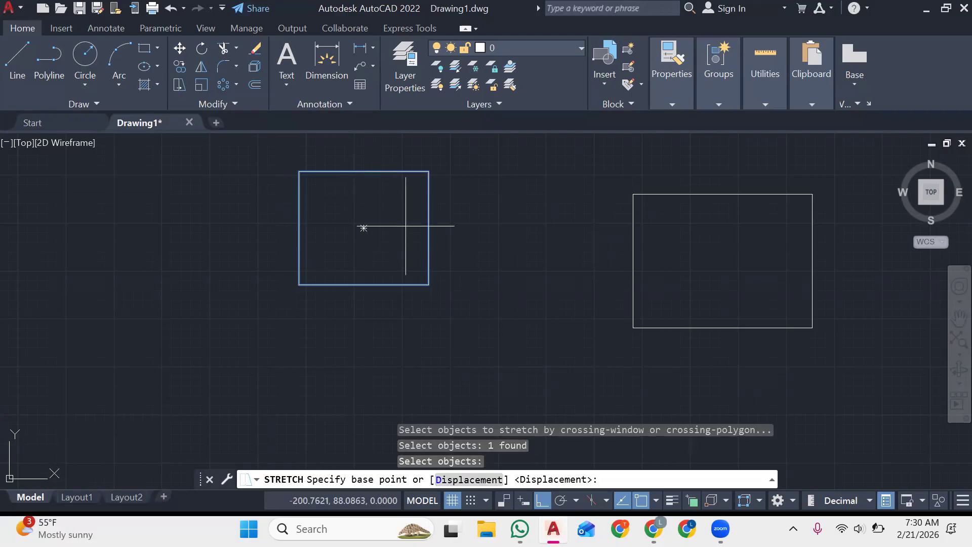
click(429, 285)
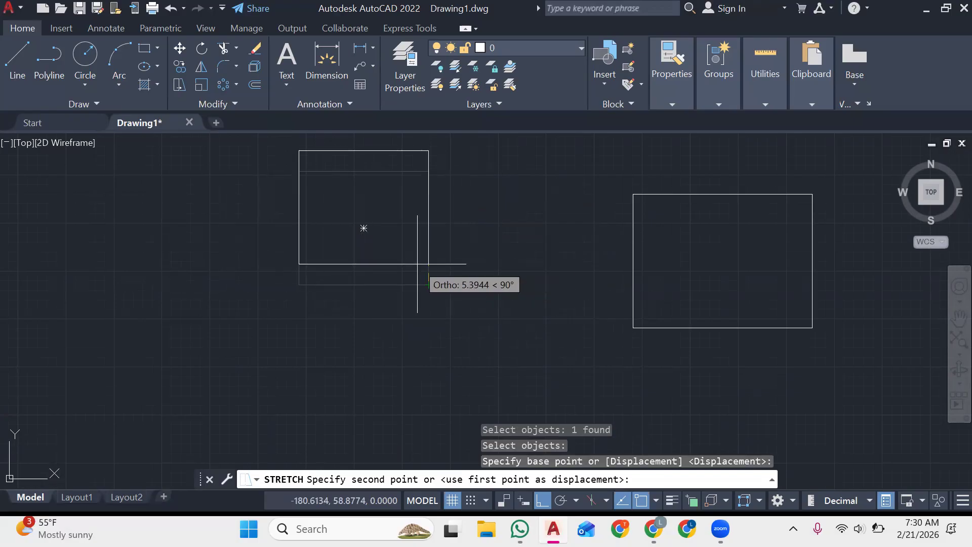
key(Escape)
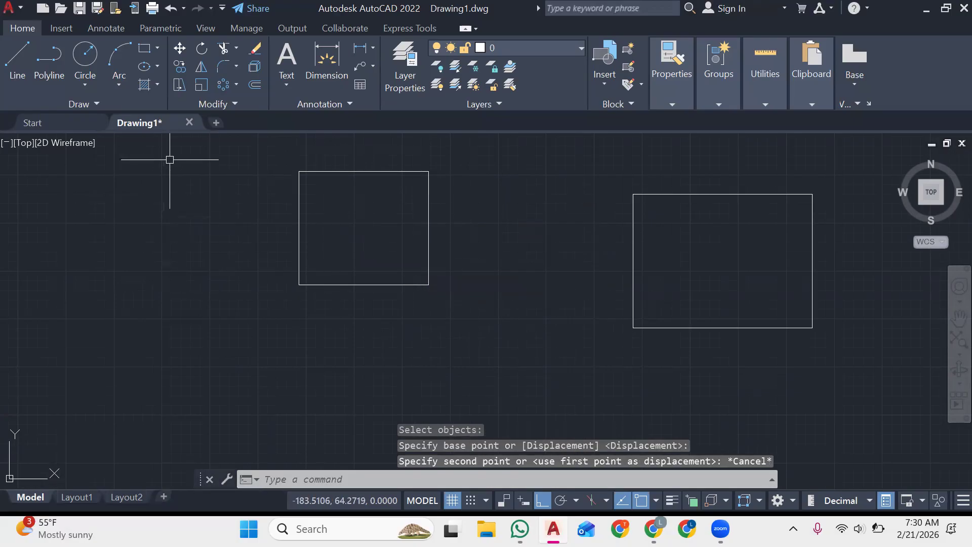
Step: Stretch the new rectangle's upper-right corner horizontally about 25 units to the right, using a crossing selection around that corner
click(180, 85)
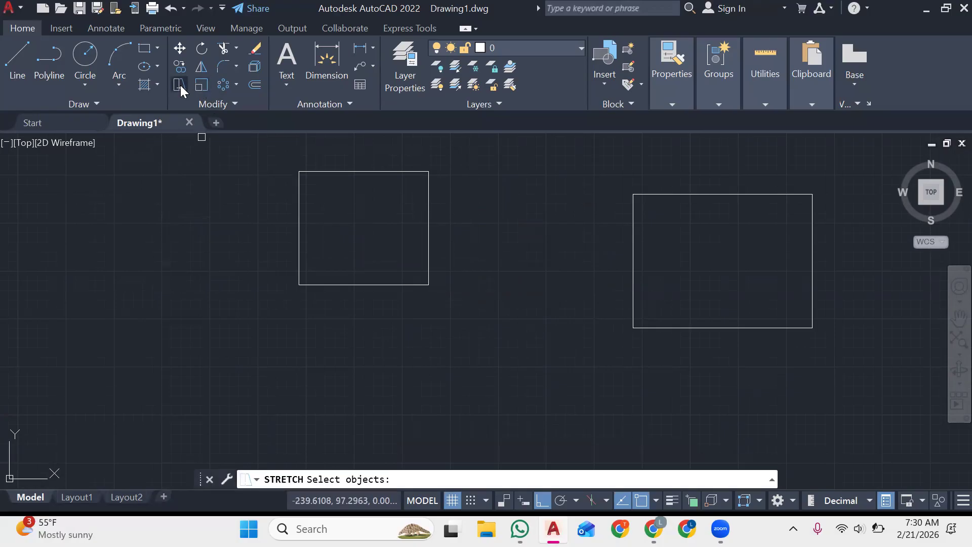
click(469, 151)
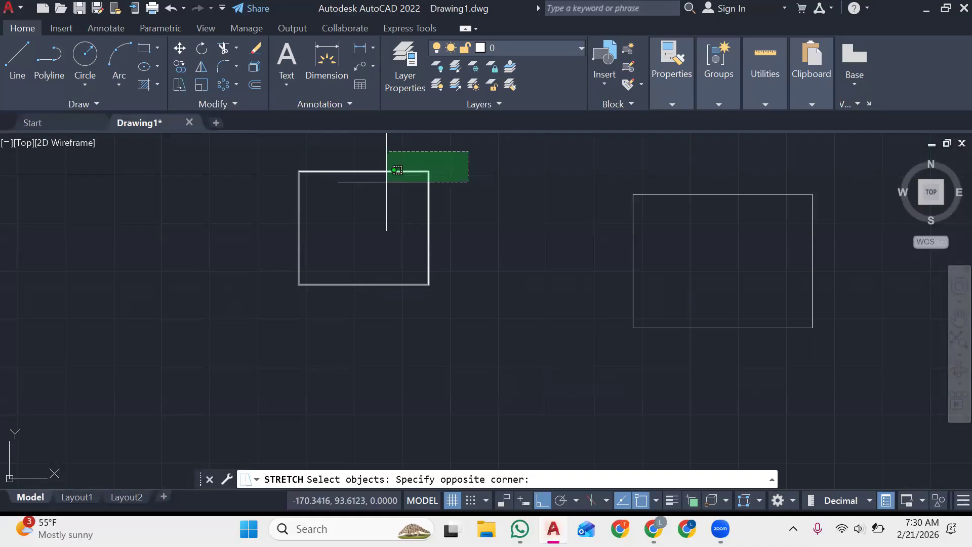
click(367, 182)
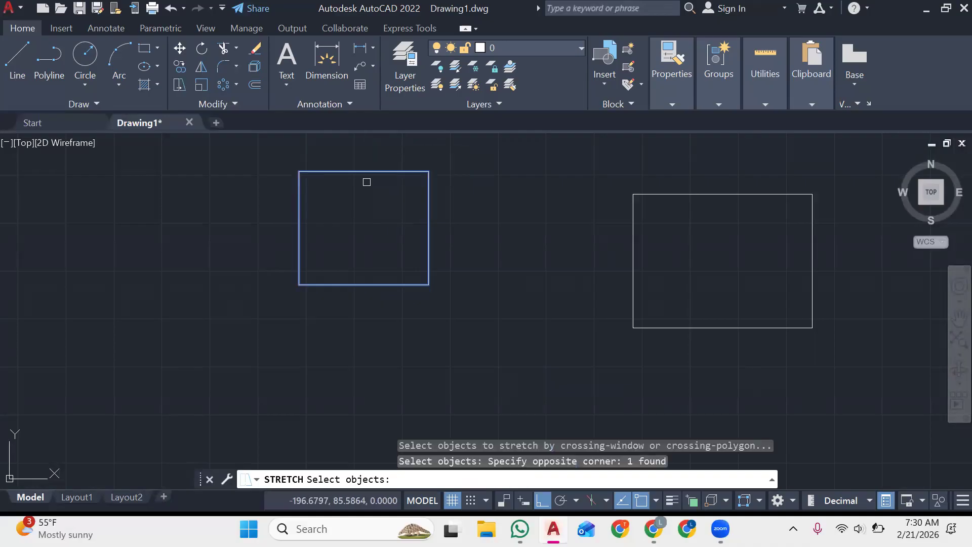
key(Return)
click(428, 172)
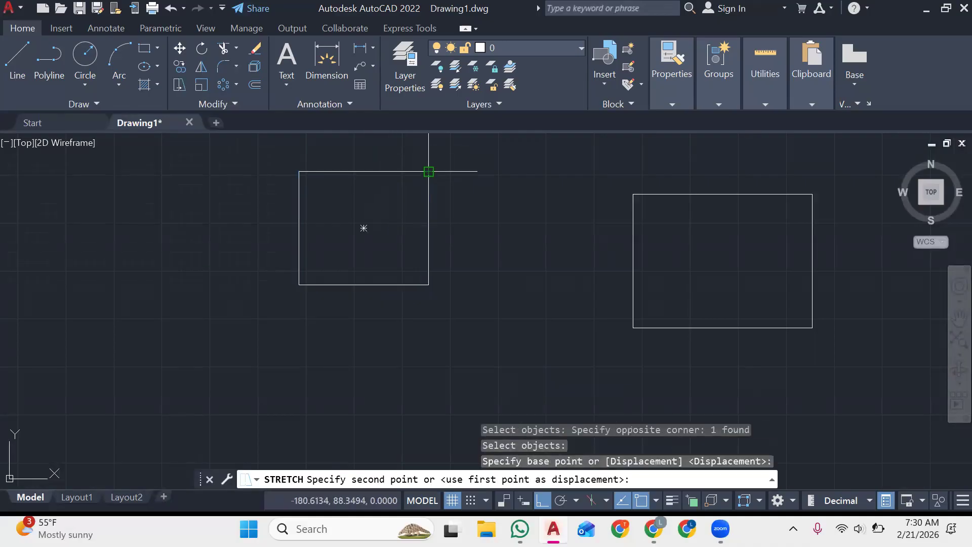
click(526, 174)
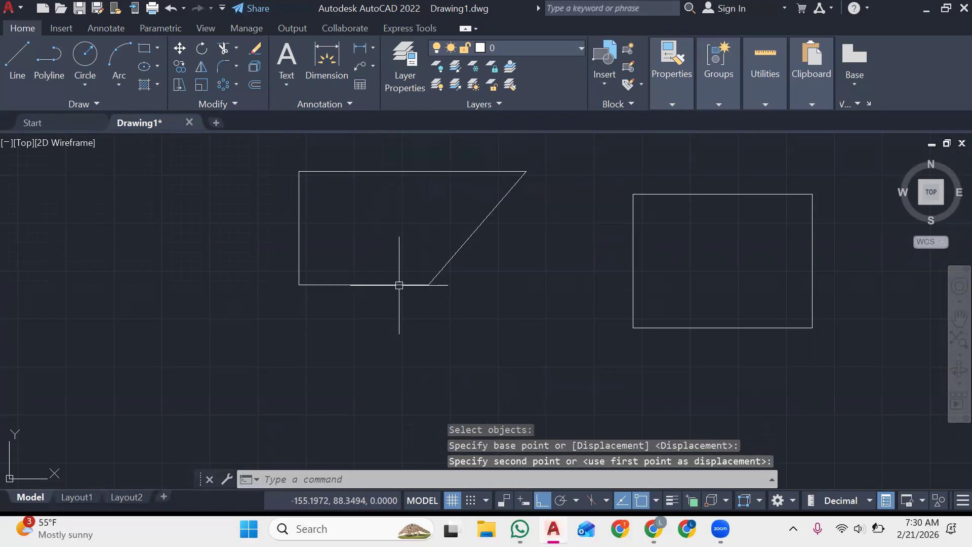
click(182, 83)
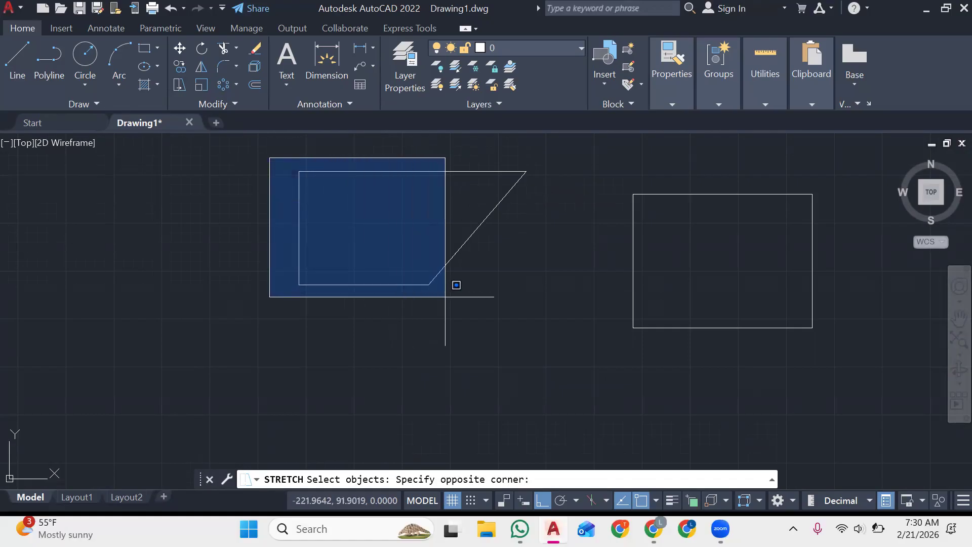
click(537, 296)
mouse_move(535, 293)
mouse_down()
mouse_move(532, 275)
mouse_move(434, 265)
mouse_move(411, 319)
mouse_up()
click(410, 320)
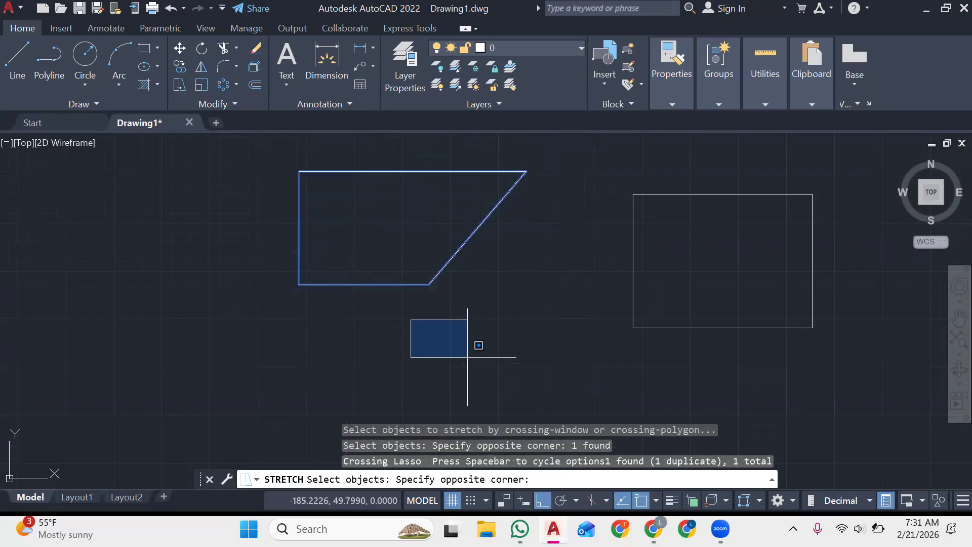
key(Escape)
key(Escape)
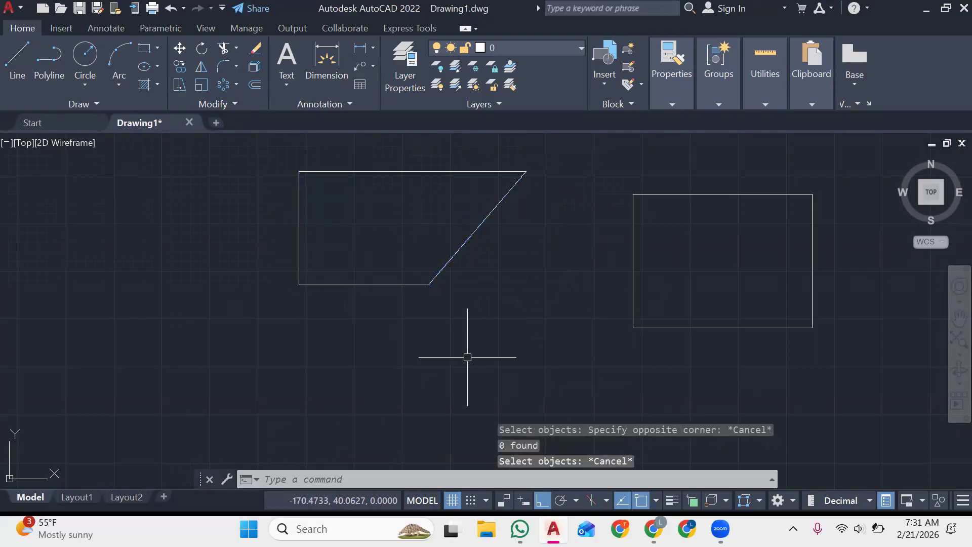
click(252, 145)
click(384, 308)
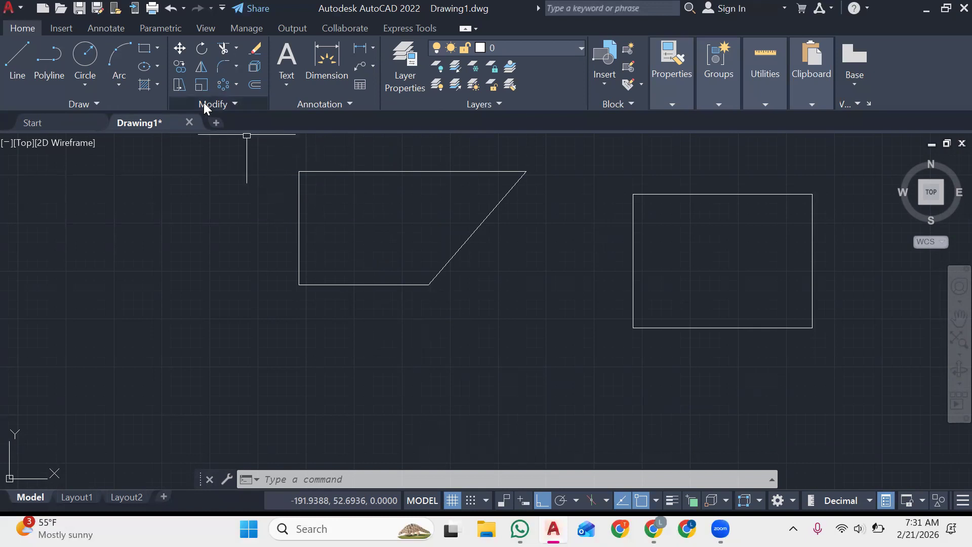
click(180, 85)
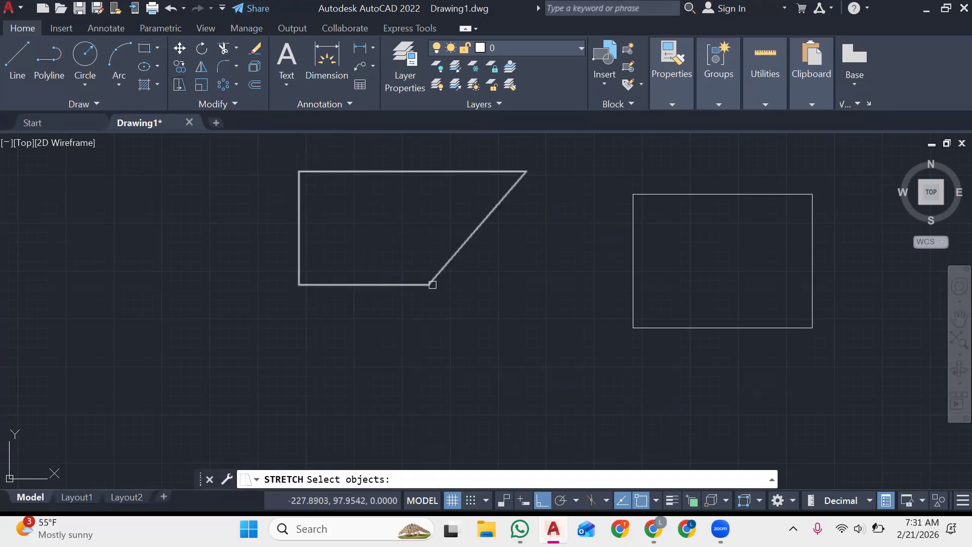
click(433, 284)
key(Return)
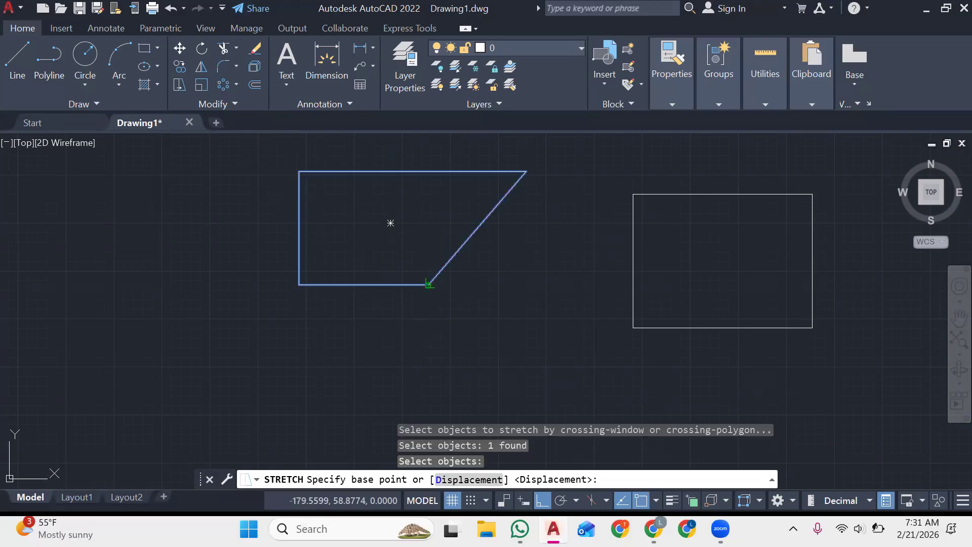
click(429, 284)
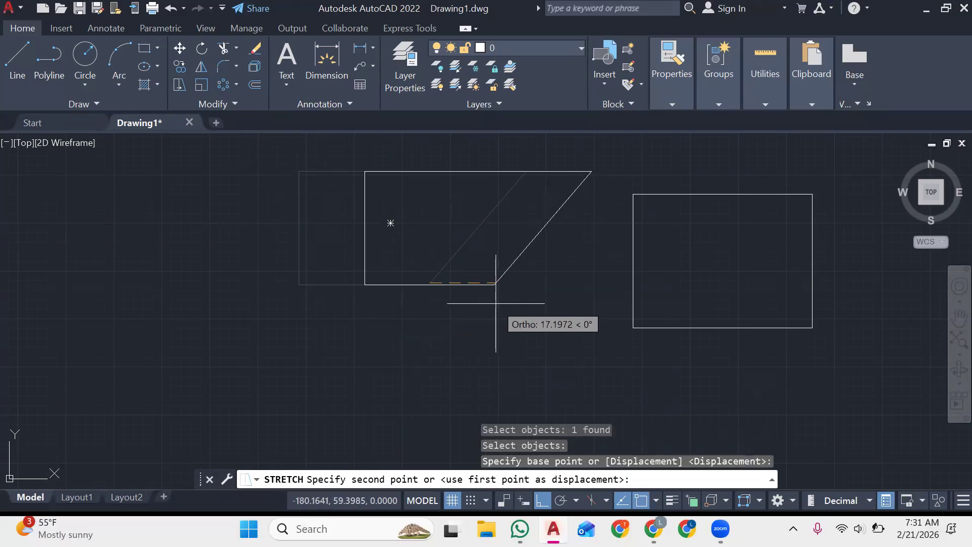
key(Escape)
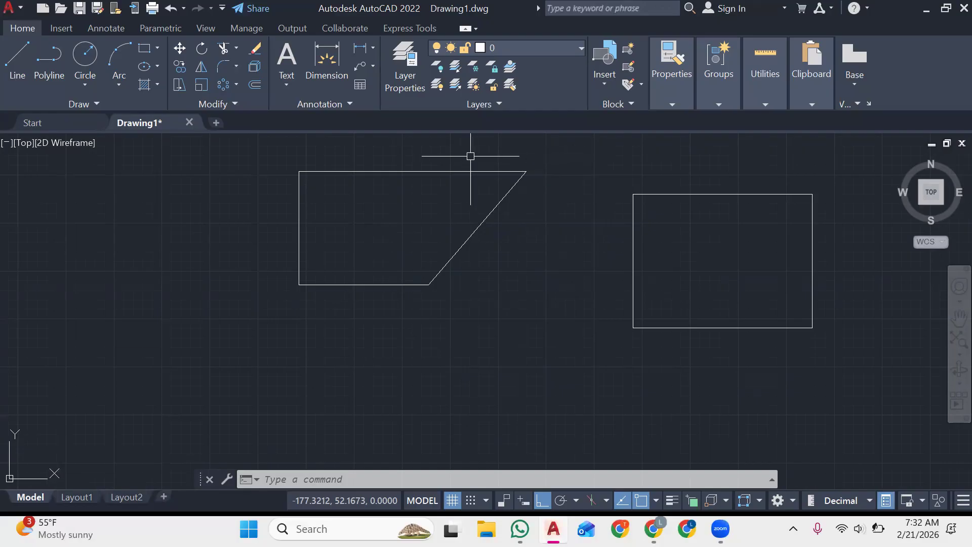
Step: Stretch the shape's lower-right corner horizontally about 45 units to the right, using a crossing selection around that corner
click(179, 85)
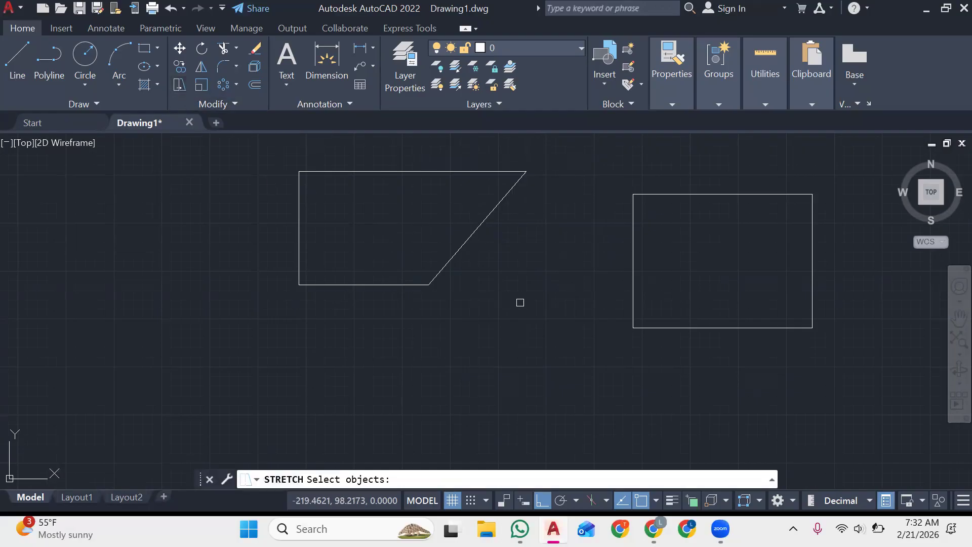
click(463, 272)
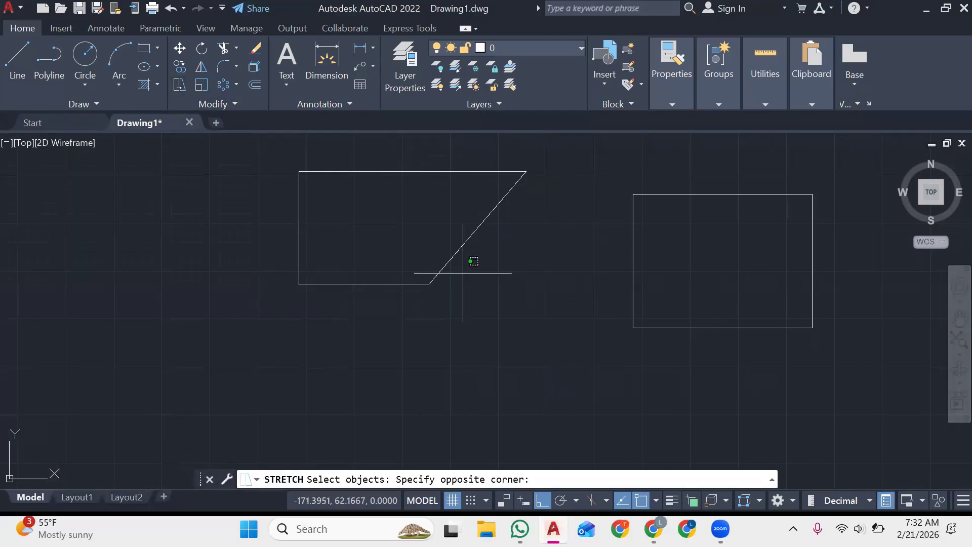
click(388, 292)
key(Return)
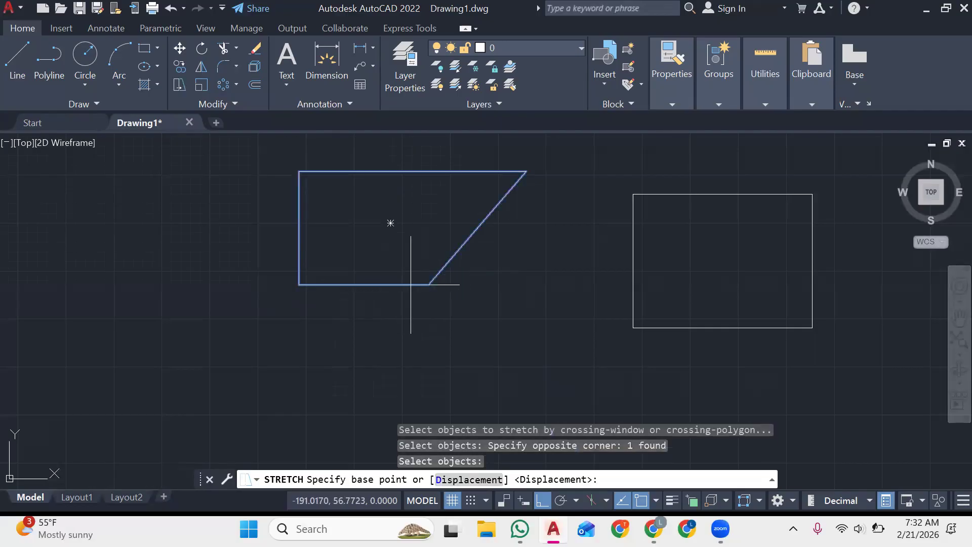
click(431, 284)
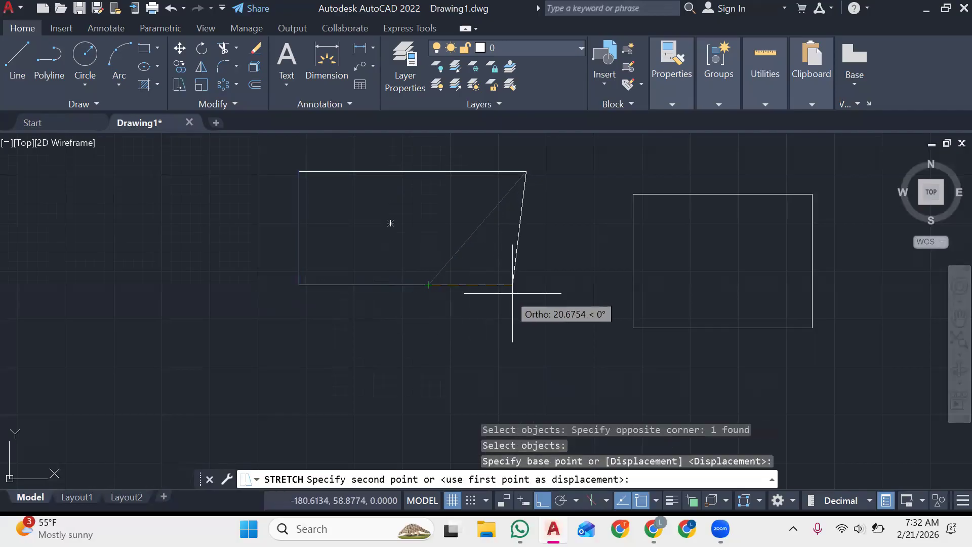
click(600, 284)
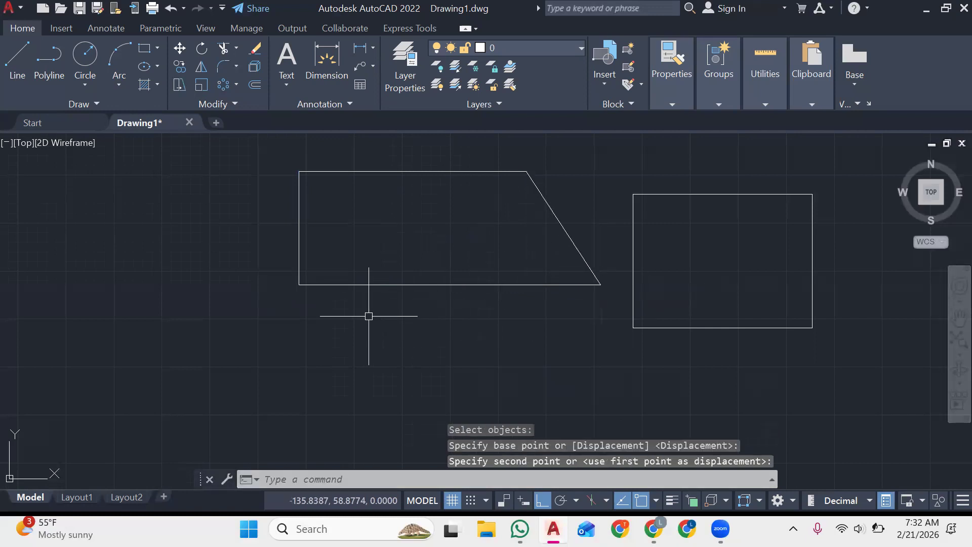
Step: Select the stretched four-sided polyline and dismiss its quick properties palette so all its grips are accessible
scroll(368, 316, up, 5)
scroll(368, 314, down, 2)
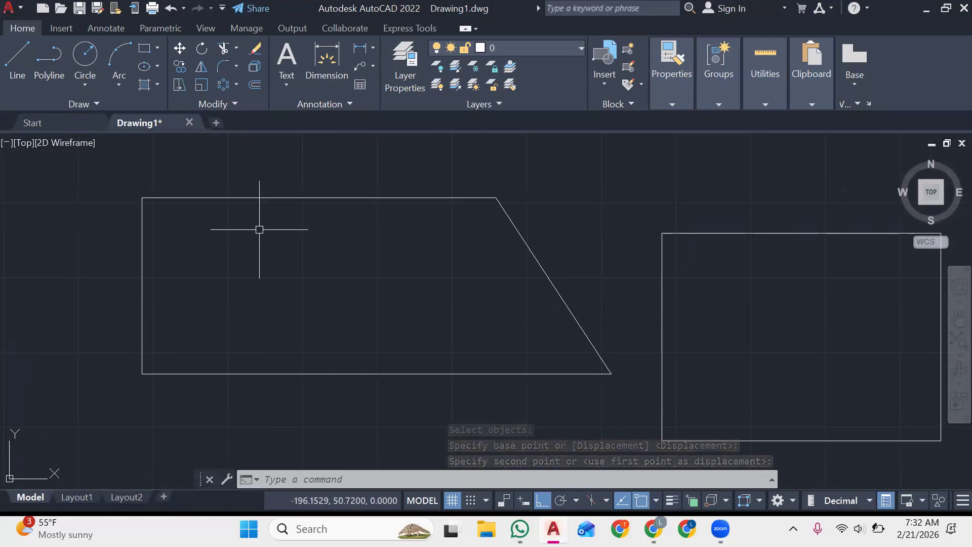
mouse_move(263, 197)
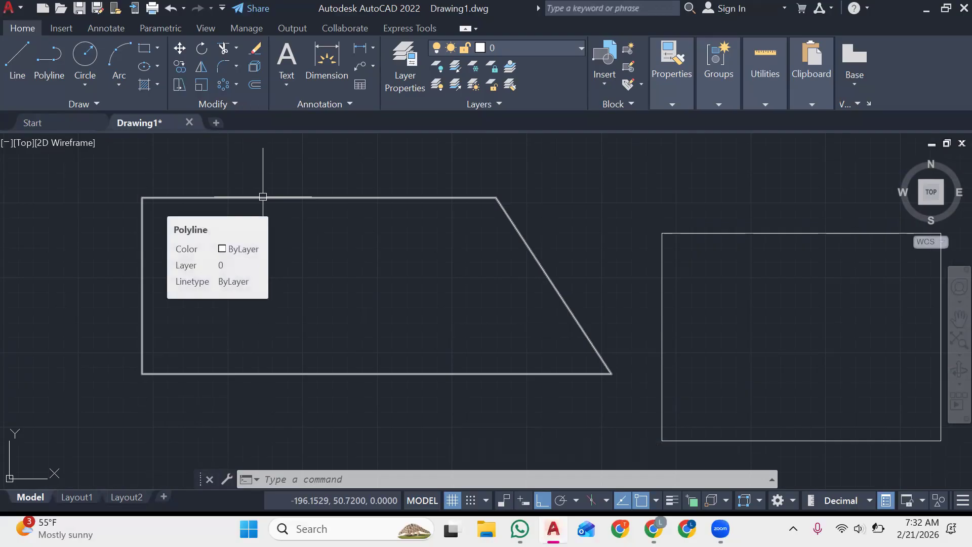
click(263, 197)
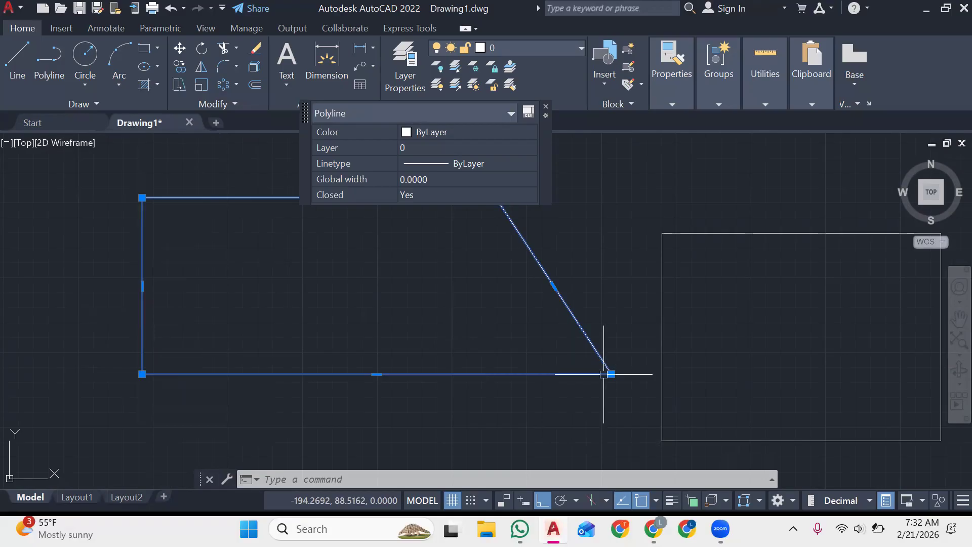
click(613, 259)
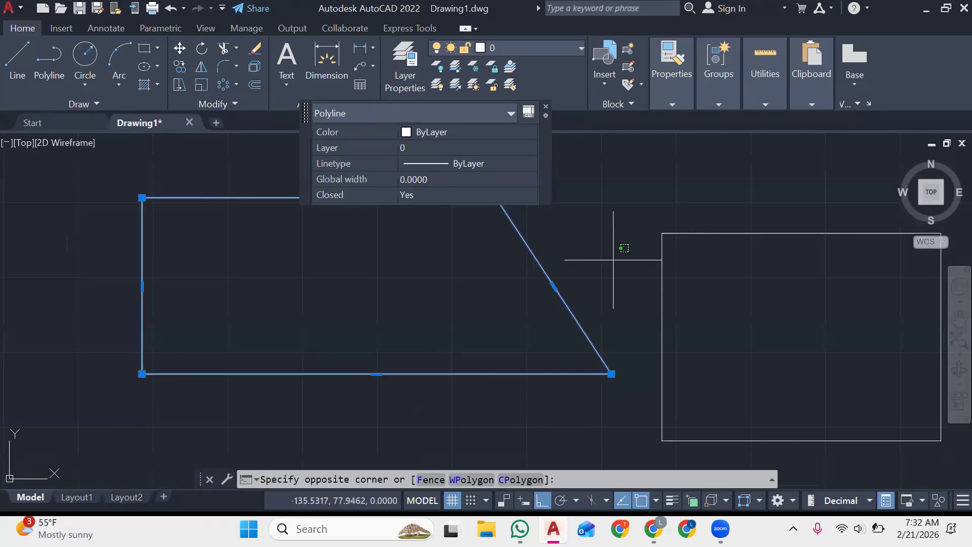
click(566, 105)
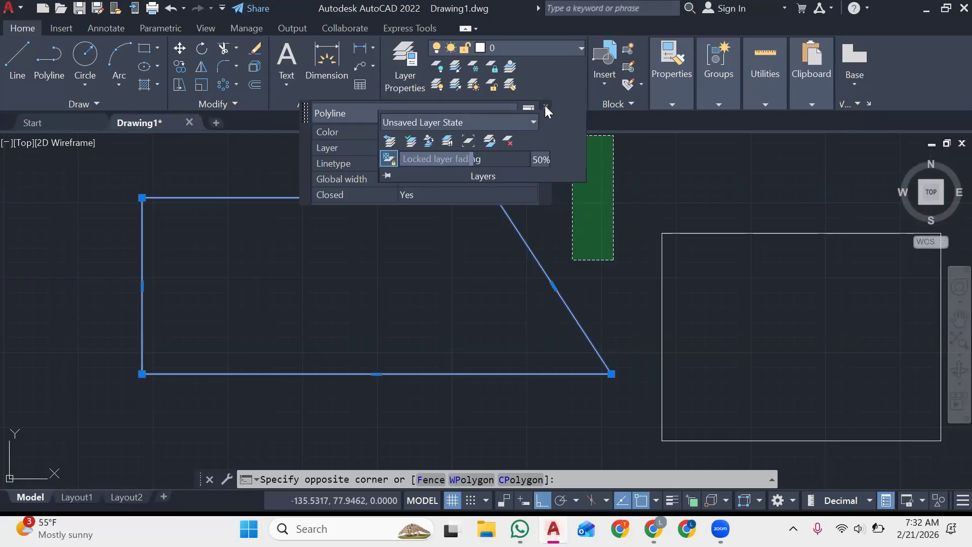
click(545, 105)
click(702, 167)
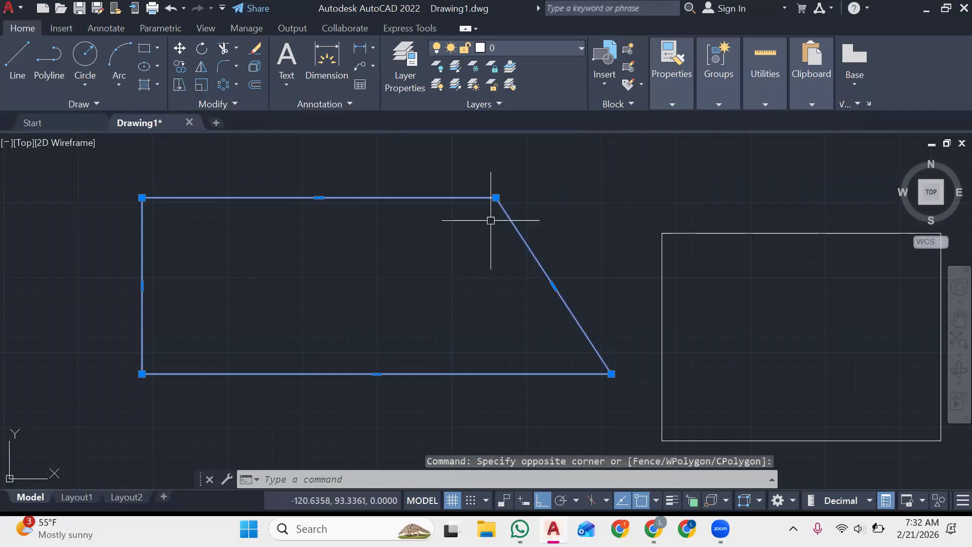
Step: Grip-stretch the selected polyline's upper-right corner straight down about 13 units and its upper edge straight down about 9 units
click(496, 198)
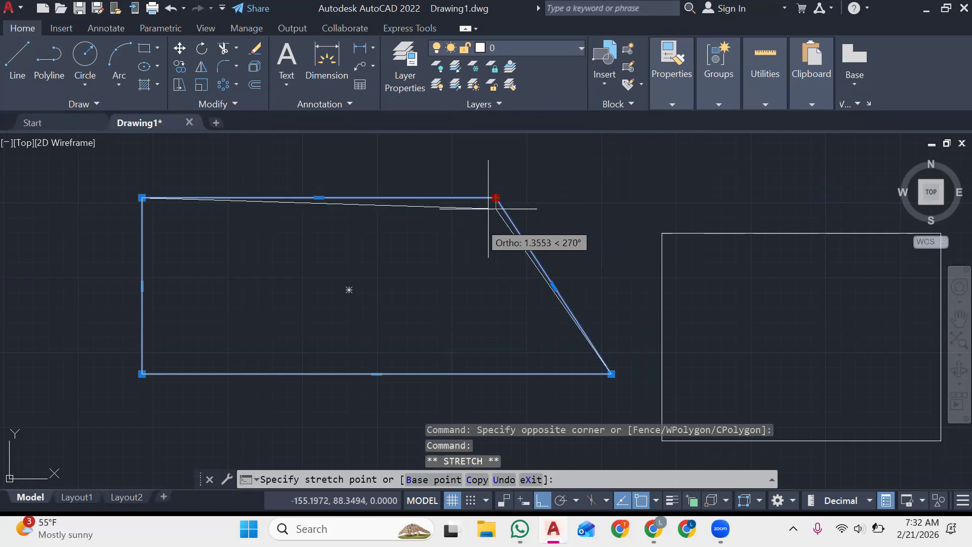
click(434, 278)
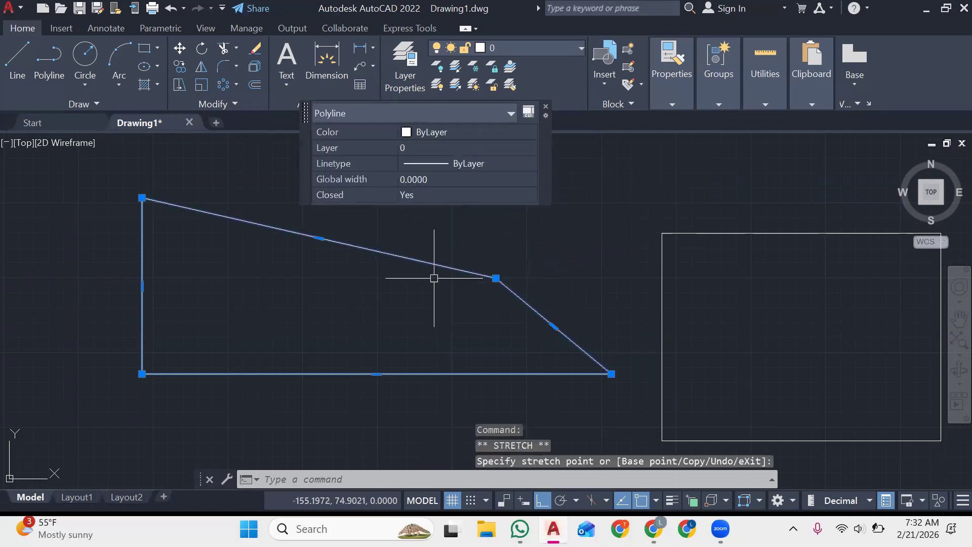
click(319, 238)
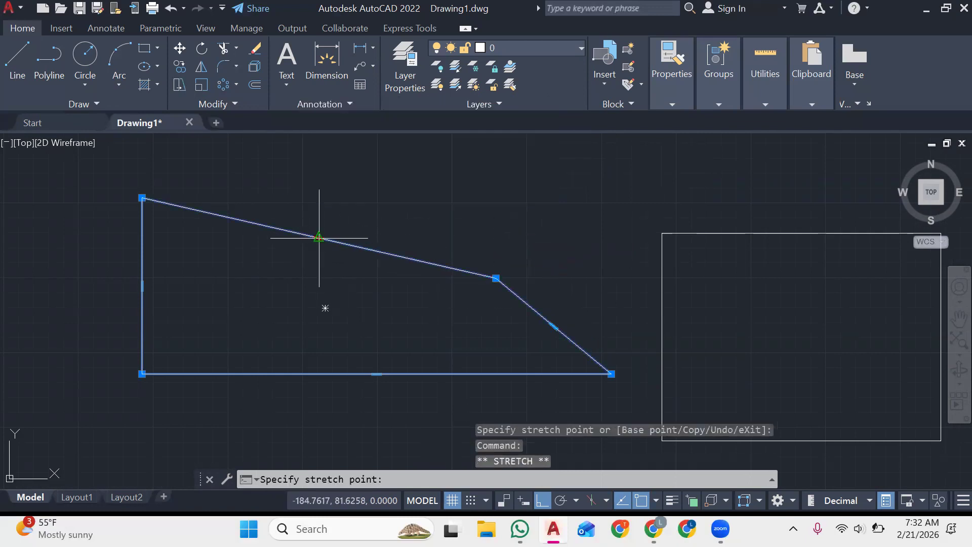
click(319, 292)
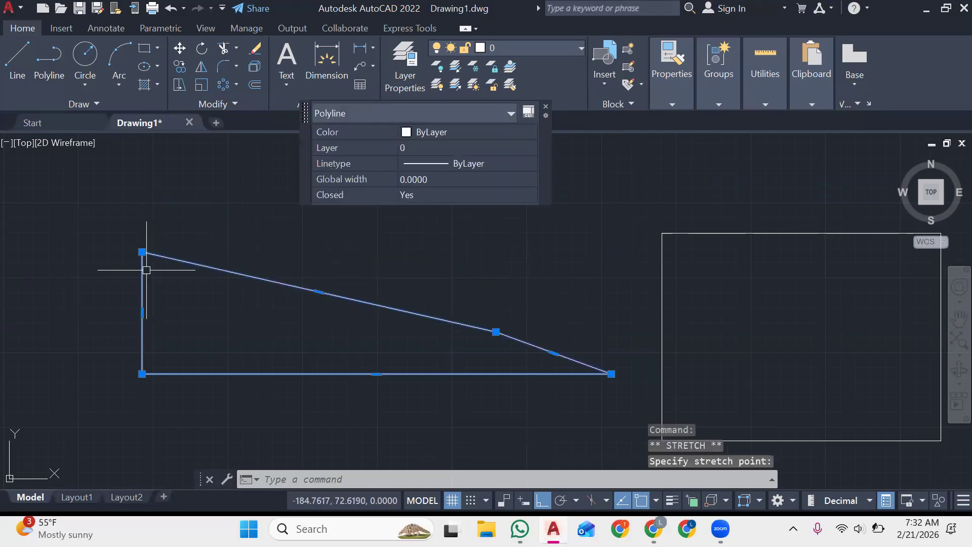
Step: Grip-stretch the polyline's vertical left edge about 26 units to the right and its upper-left corner about 21 units to the right
click(142, 313)
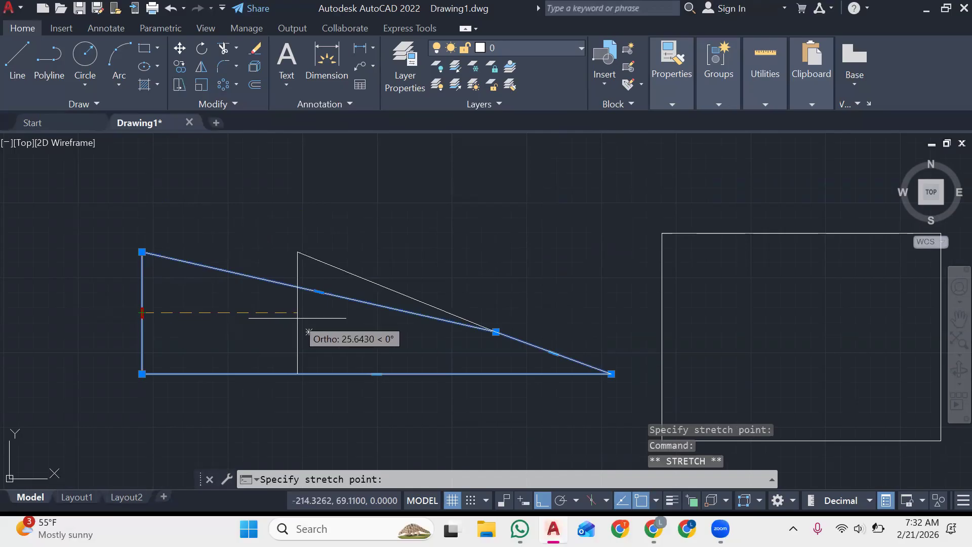
click(306, 328)
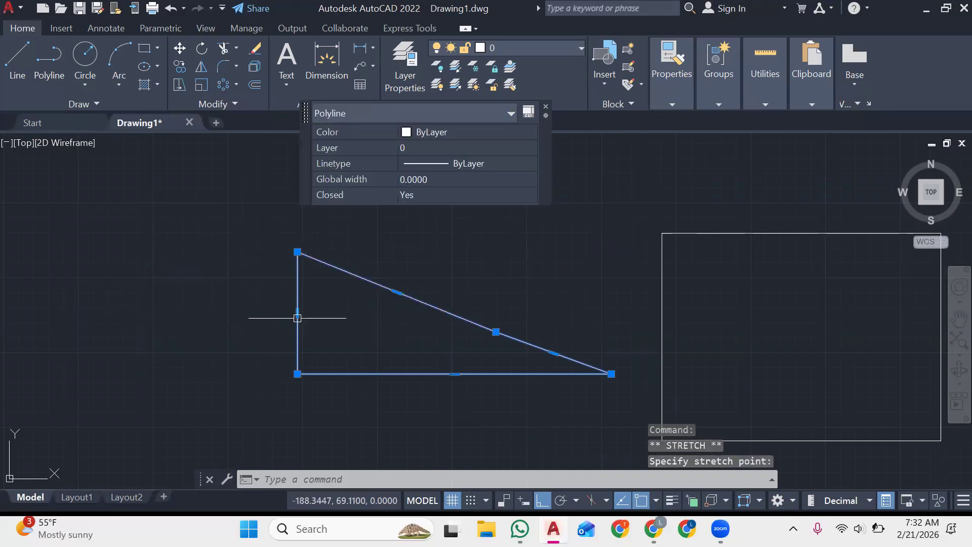
click(297, 252)
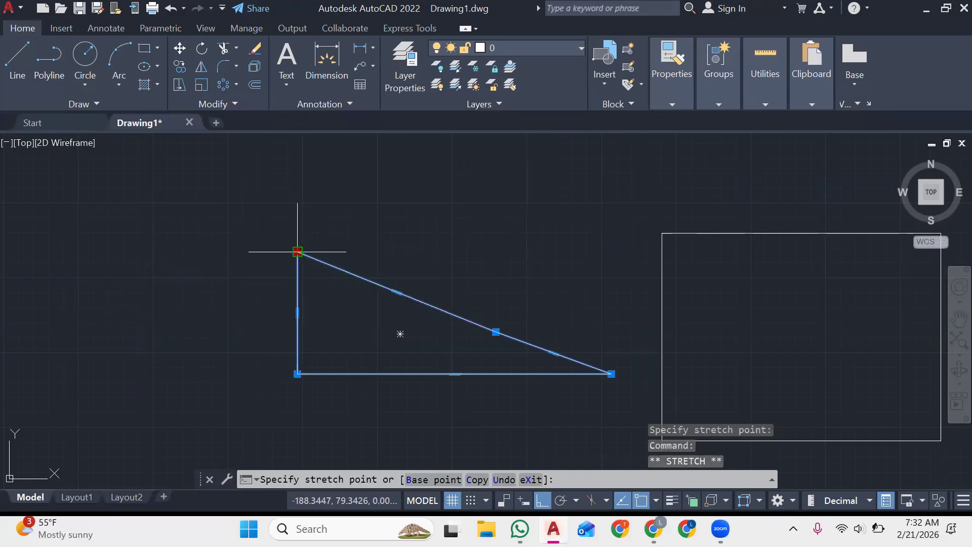
click(422, 330)
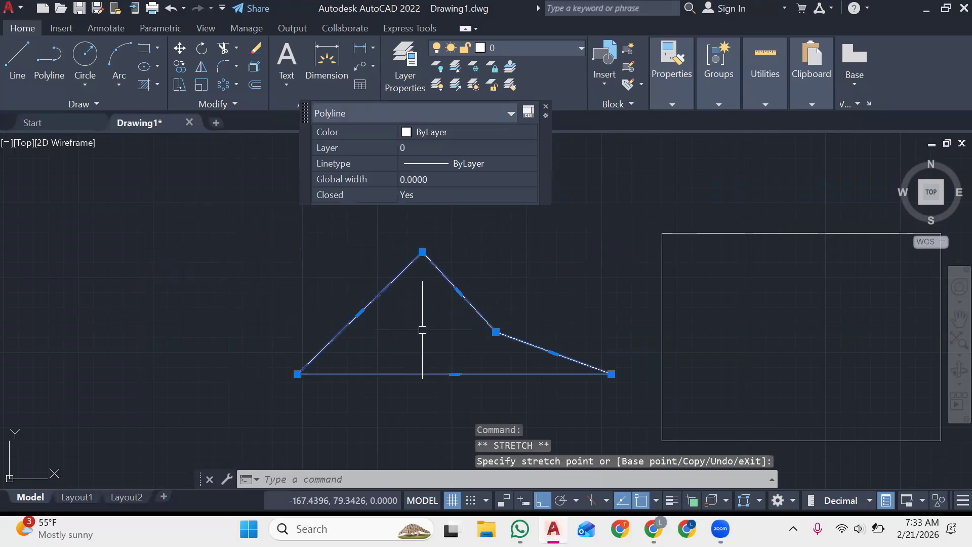
Step: Grip-stretch the polyline's right sloping edge straight up about 15 units and its bottom edge down about 14 units, and dismiss the properties palette
click(555, 354)
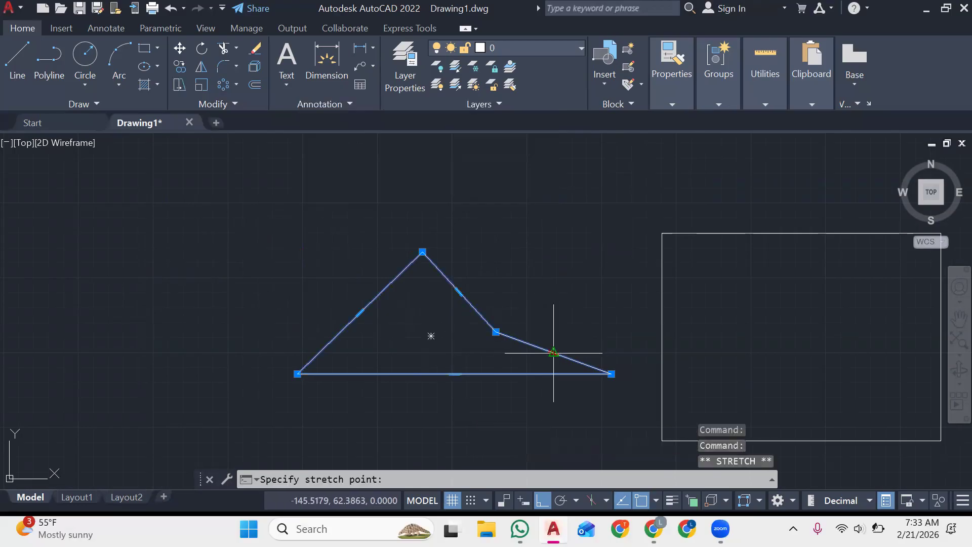
click(574, 264)
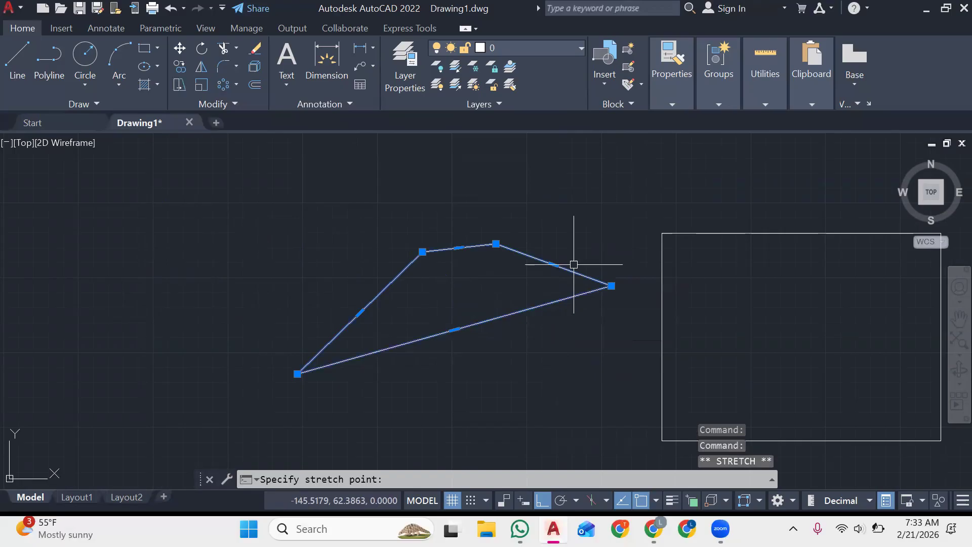
click(454, 329)
click(484, 415)
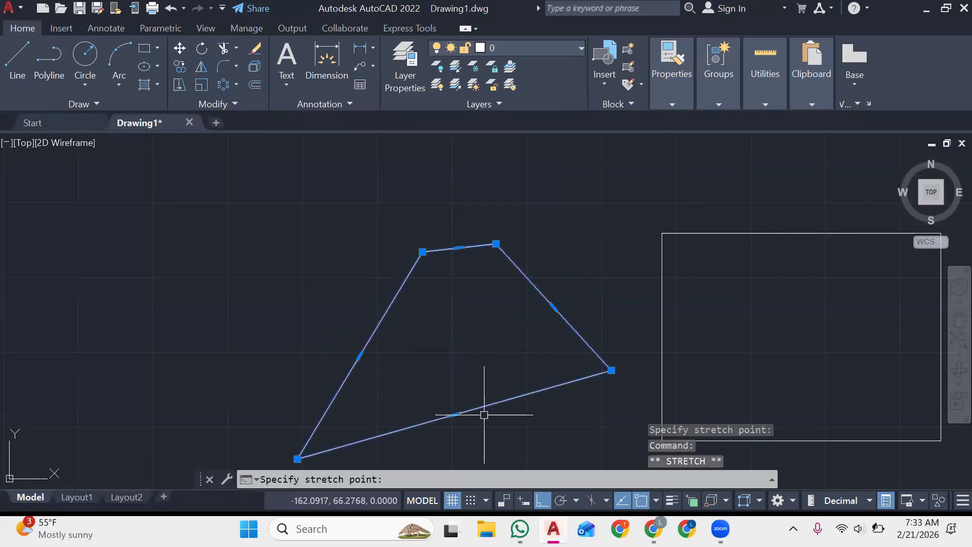
click(578, 223)
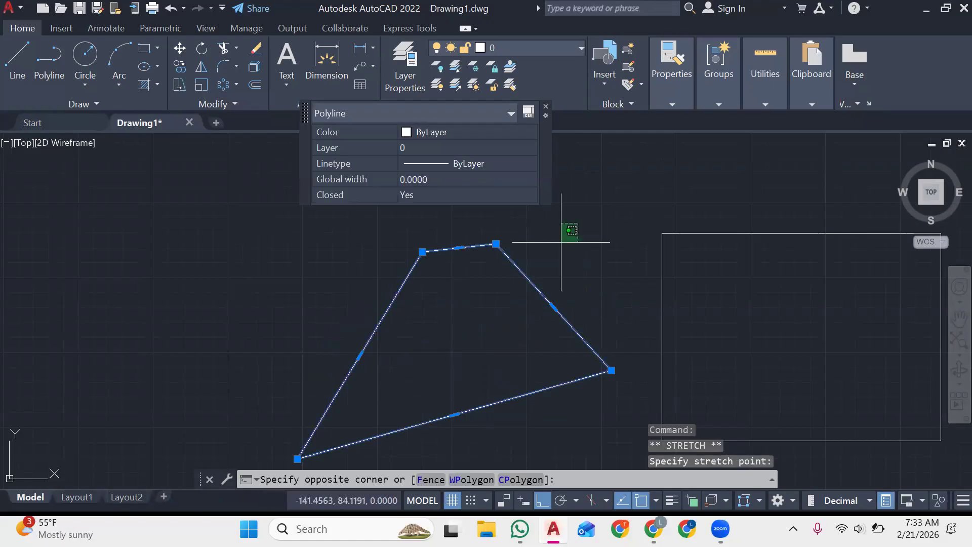
click(593, 267)
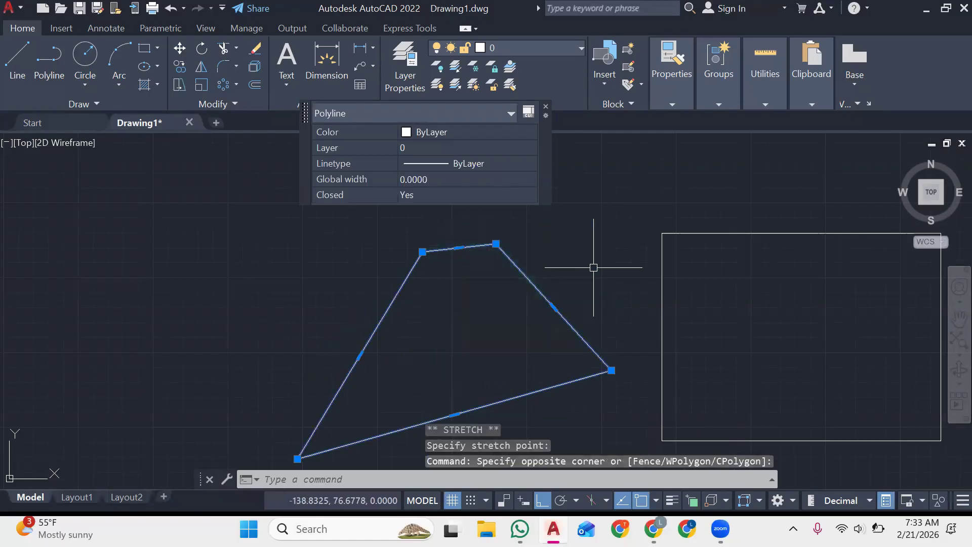
click(546, 106)
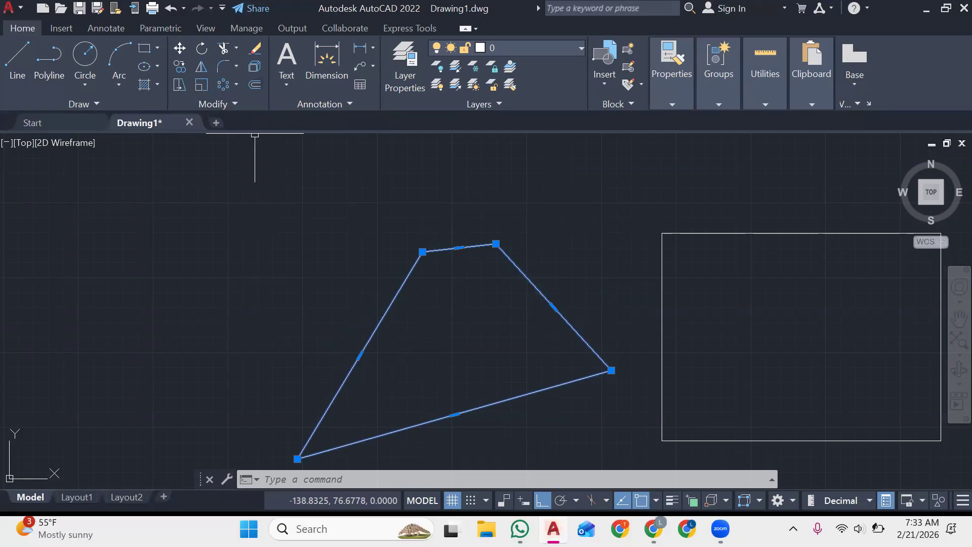
mouse_move(518, 281)
middle_down()
mouse_move(670, 312)
mouse_move(922, 291)
mouse_move(949, 308)
middle_up()
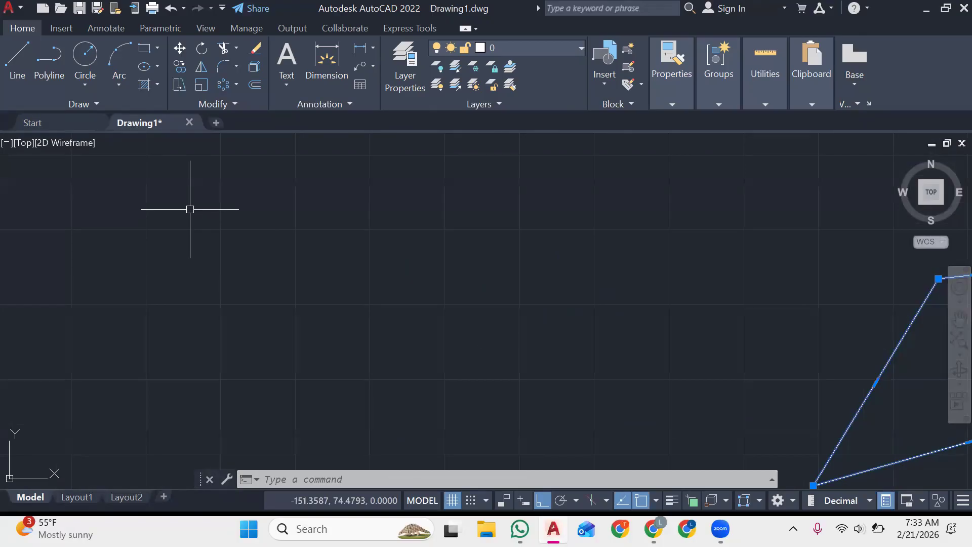
text(l)
key(Return)
key(Escape)
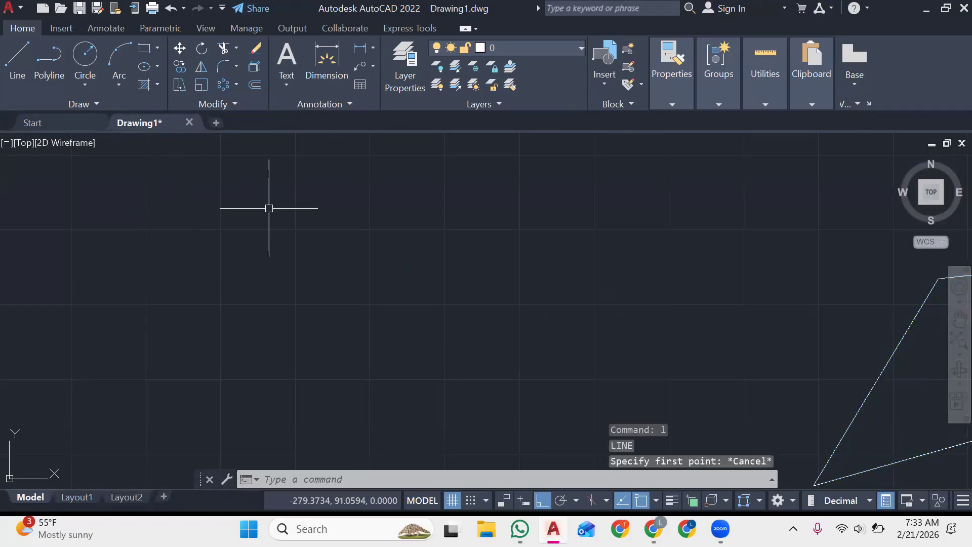
Step: Set the drawing's length unit type to Architectural
text(un)
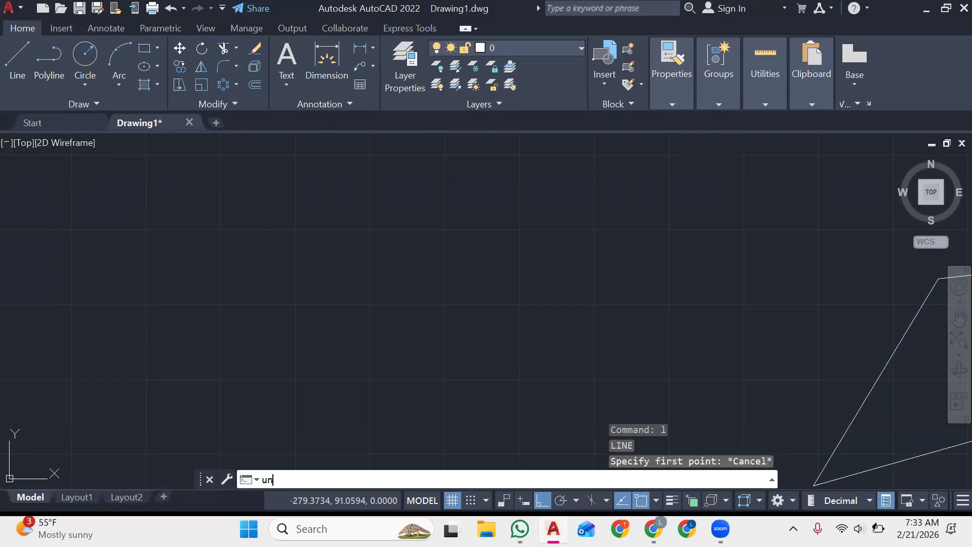
key(Return)
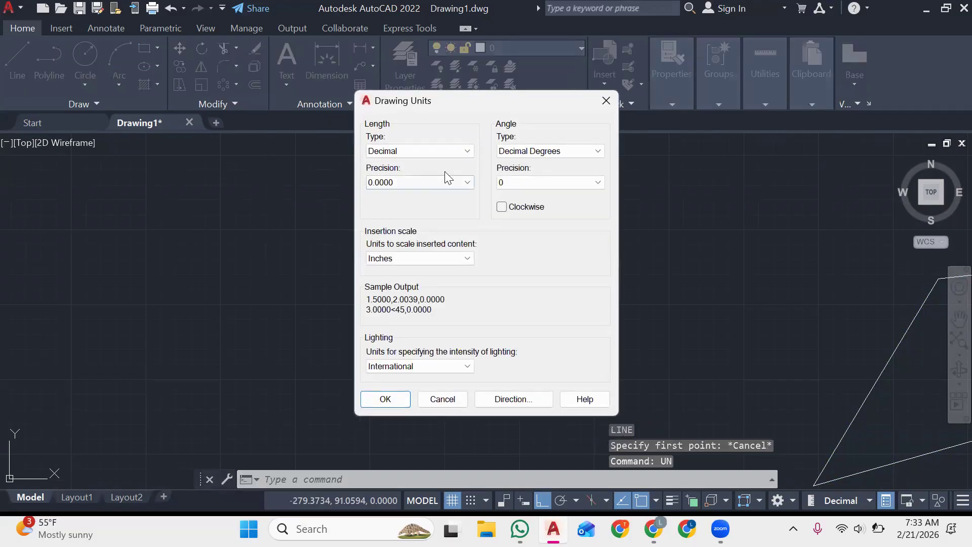
click(462, 151)
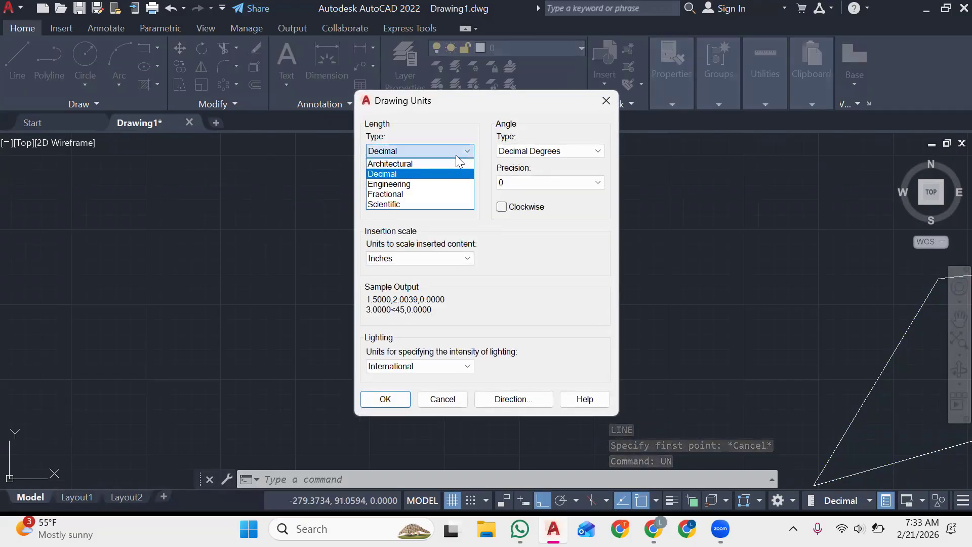
click(455, 162)
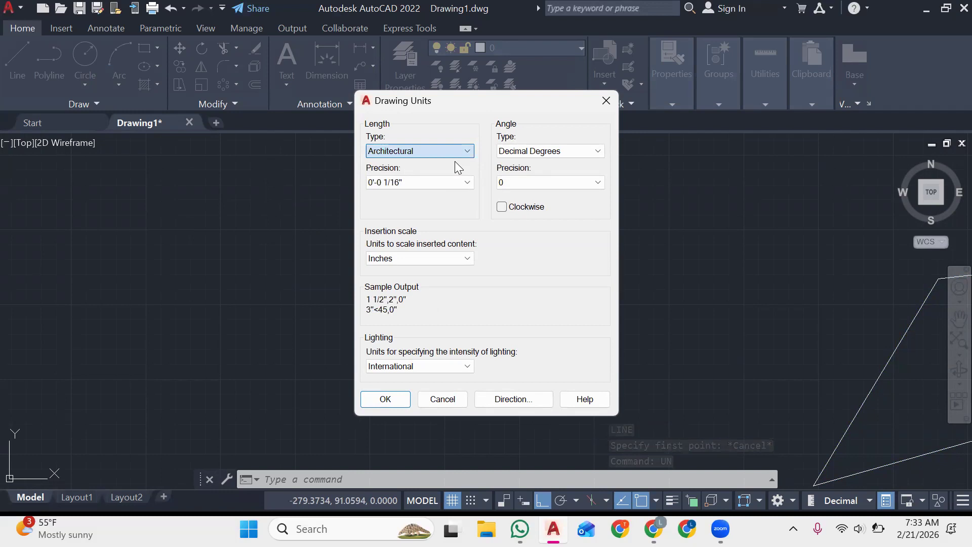
click(386, 400)
Step: Draw a horizontal line 10' long to the right from a point in the empty area above and left of the reshaped polyline
text(l)
key(Return)
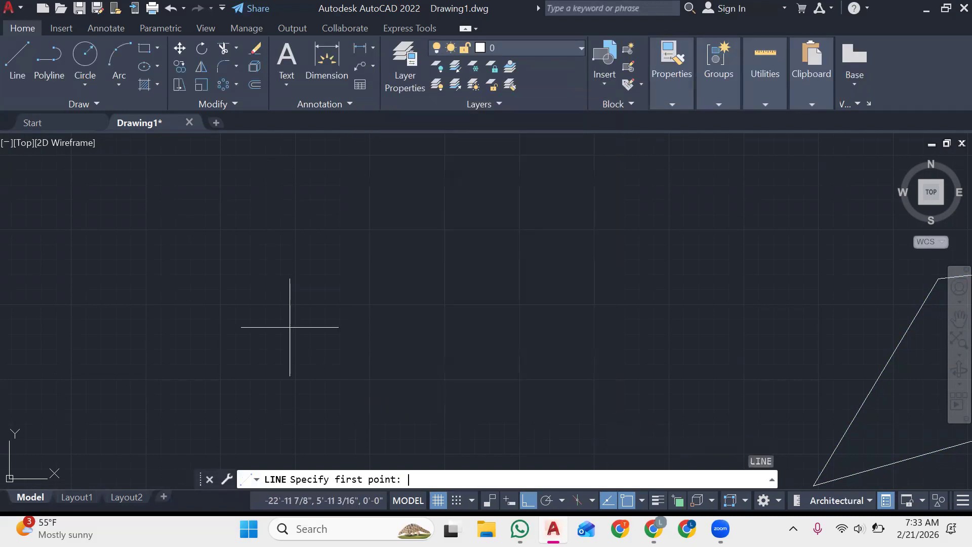
click(289, 175)
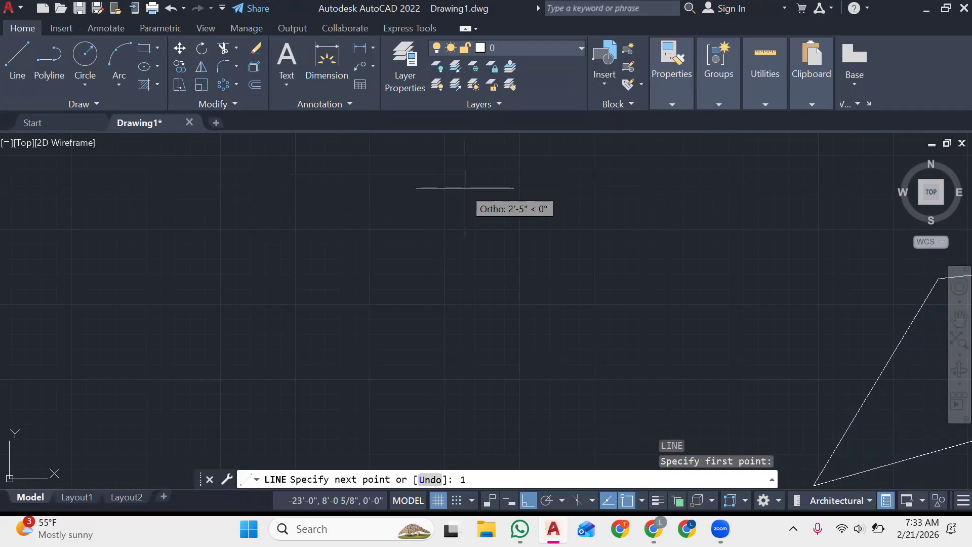
text(10')
key(Return)
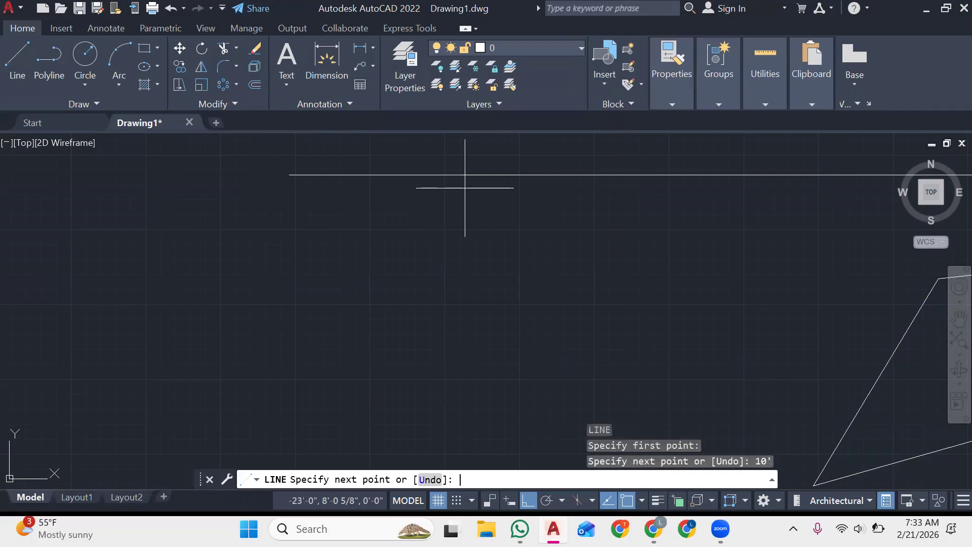
scroll(465, 188, down, 7)
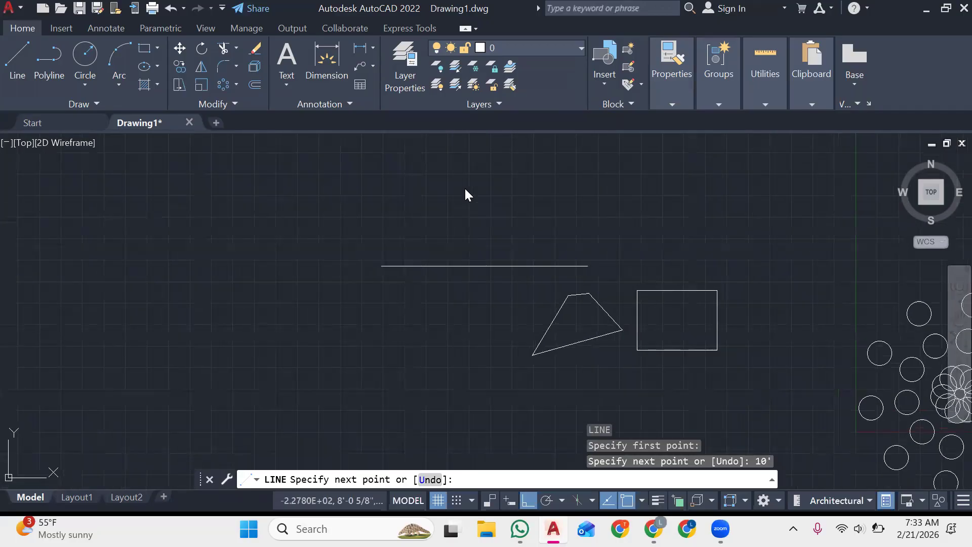
key(Escape)
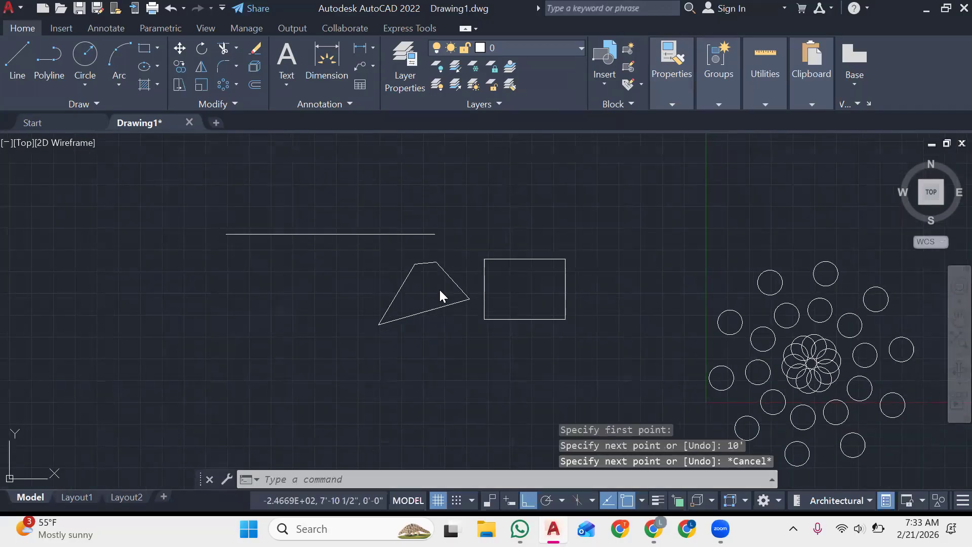
Step: Erase the reshaped polyline, the rectangle and the circle arrays with a crossing selection, keeping only the 10' line
click(863, 213)
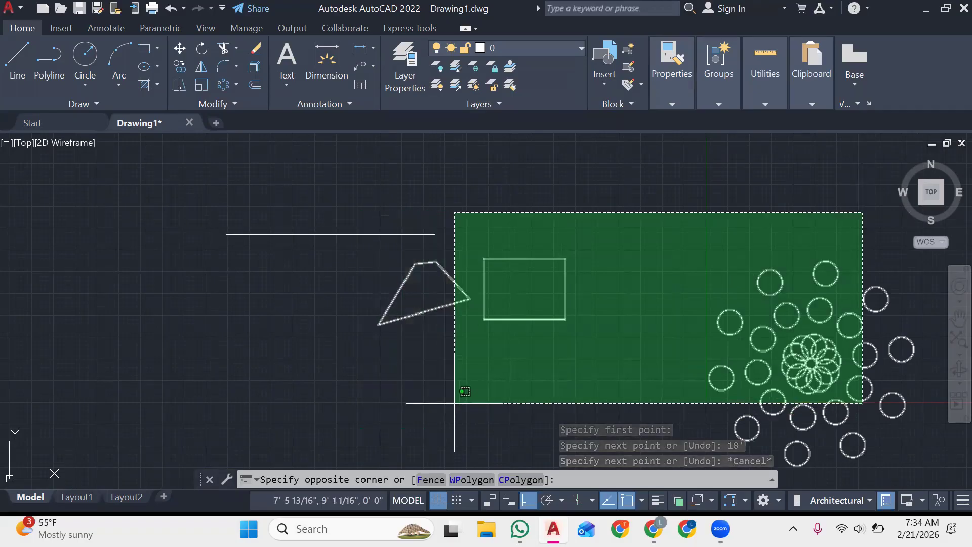
click(454, 403)
key(Delete)
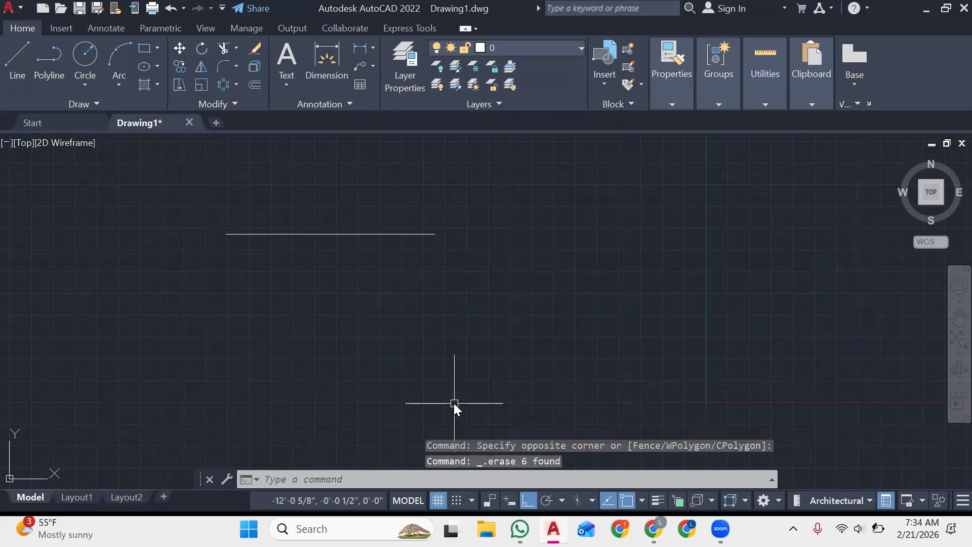
Step: Draw a vertical line 10 inches long straight down from the right endpoint of the 10' line
scroll(454, 403, up, 1)
mouse_move(454, 403)
middle_down()
mouse_move(542, 344)
mouse_move(569, 398)
mouse_move(569, 388)
middle_up()
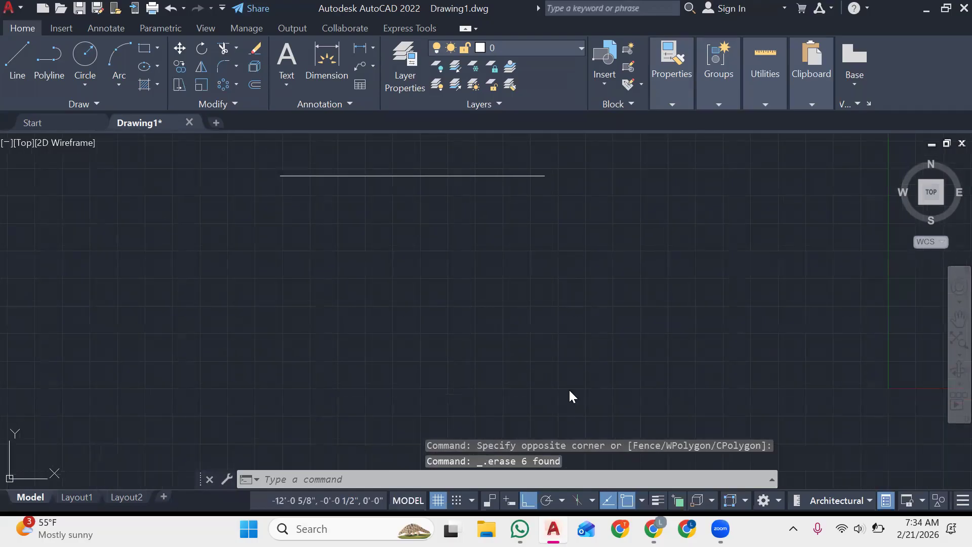
text(l)
key(Return)
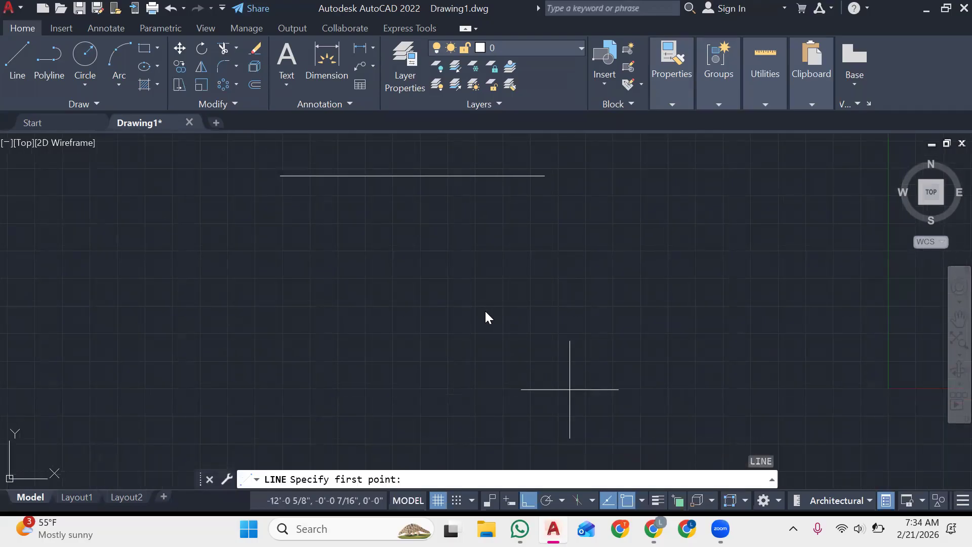
click(545, 176)
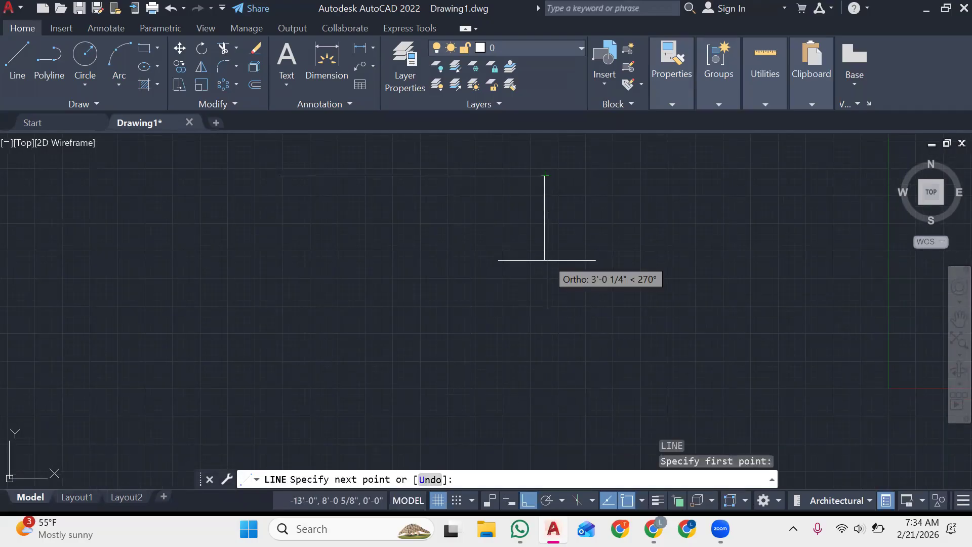
text(0)
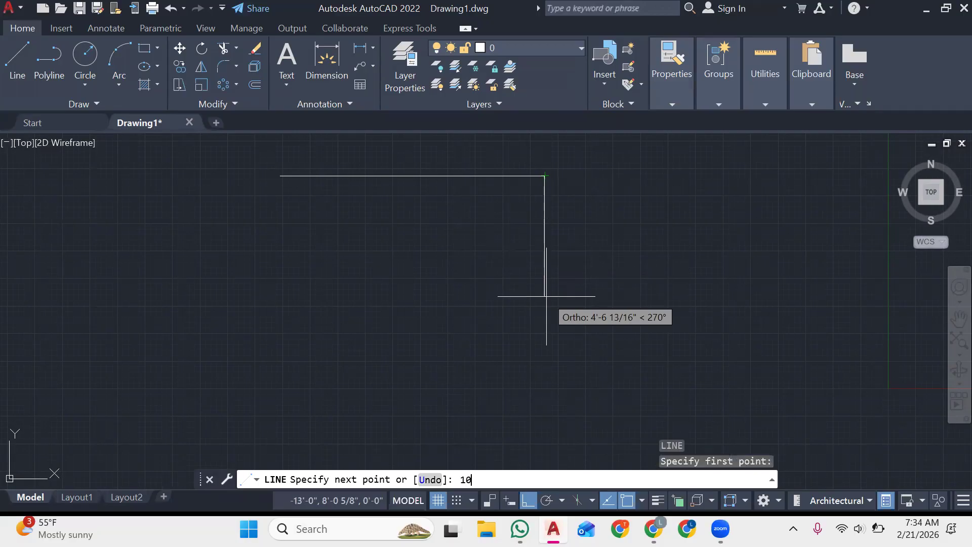
key(Return)
click(544, 198)
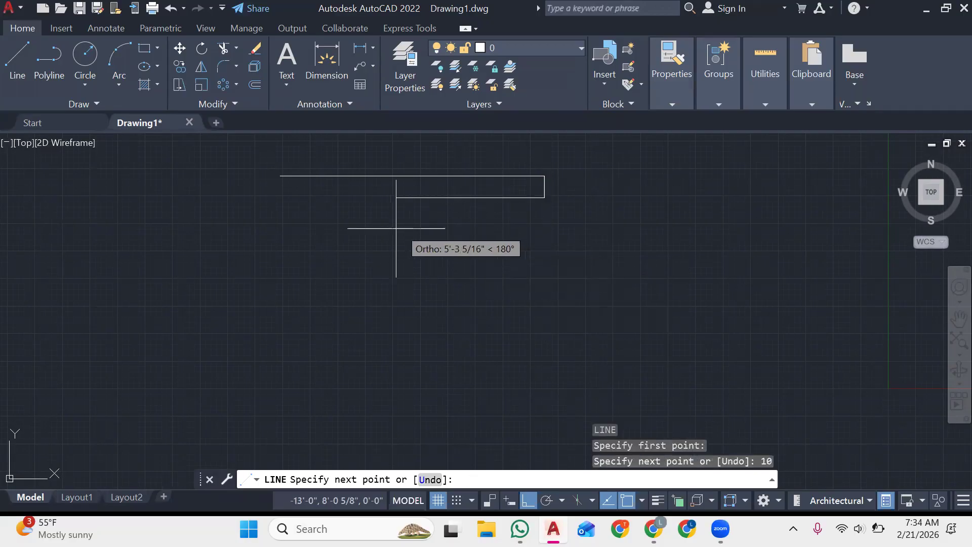
key(Escape)
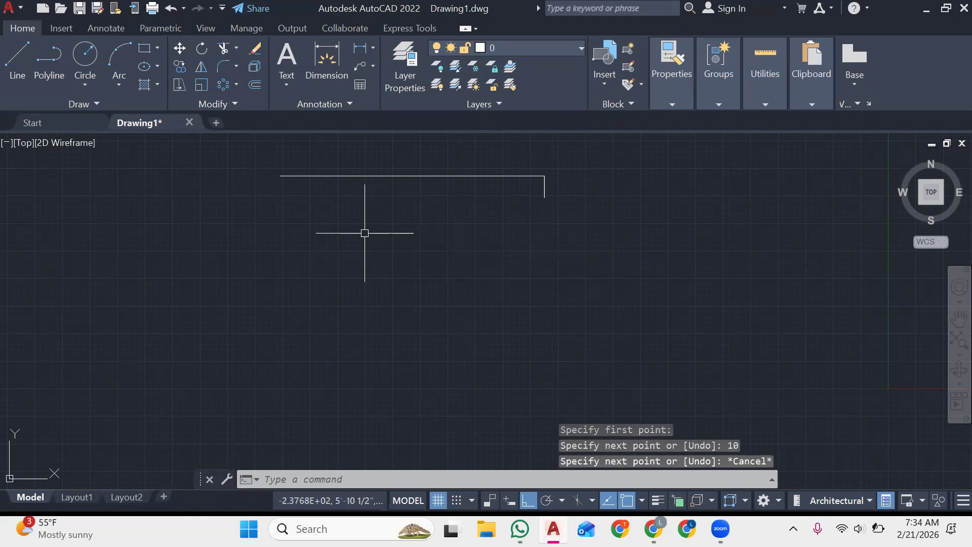
Step: Erase the short vertical line below the right end of the 10' line
click(545, 189)
key(Escape)
click(548, 189)
Step: Complete a square from the 10' line's right endpoint with lines 10' down, 10' left and up to its left endpoint
text(l)
key(Return)
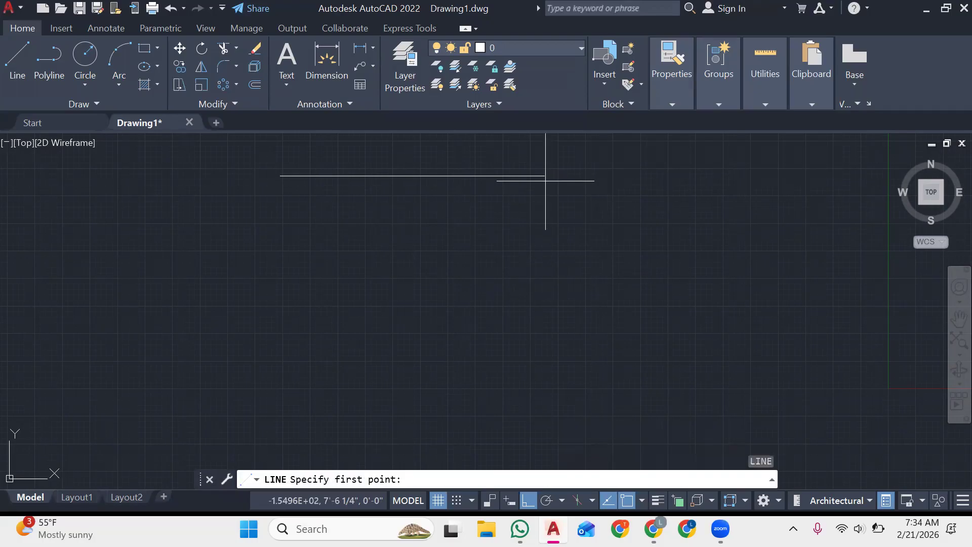
click(545, 176)
text(10')
key(Return)
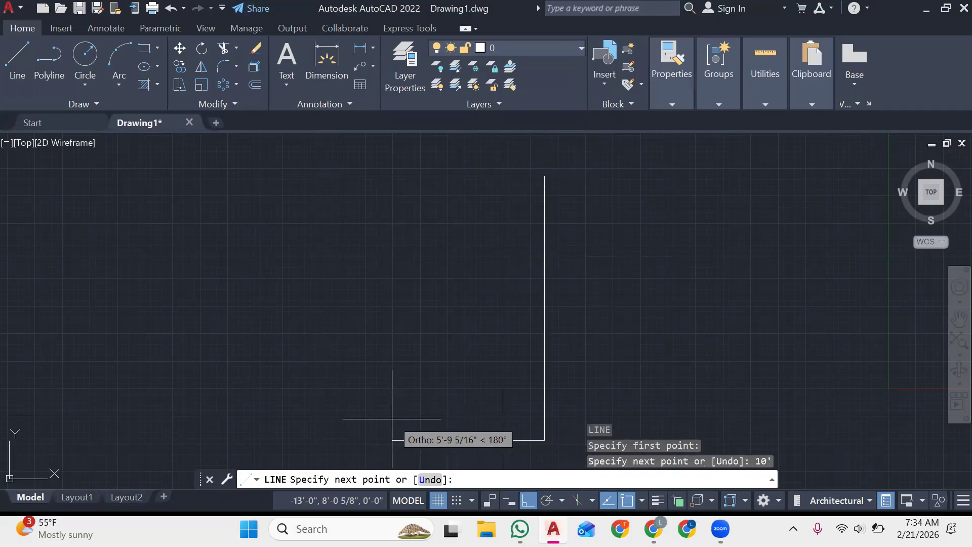
text(10')
key(Return)
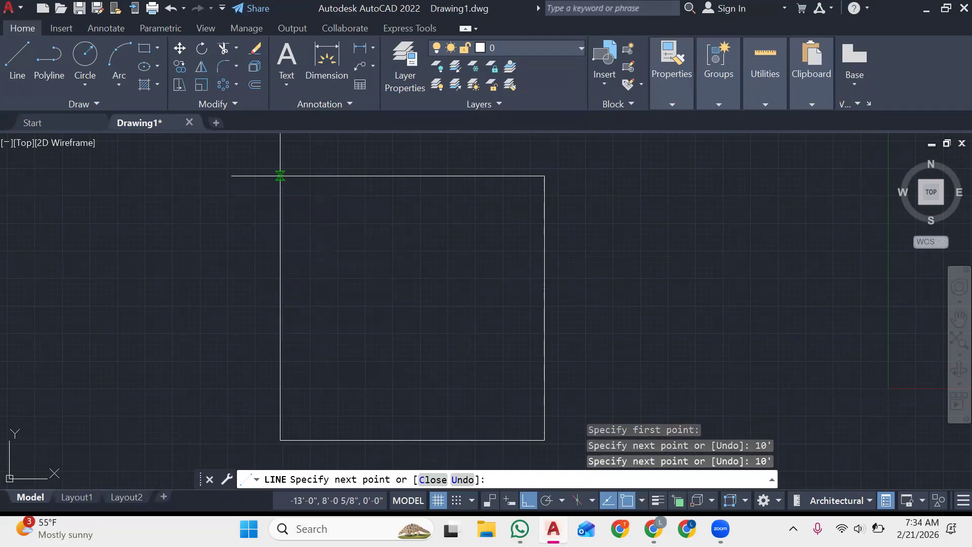
click(280, 176)
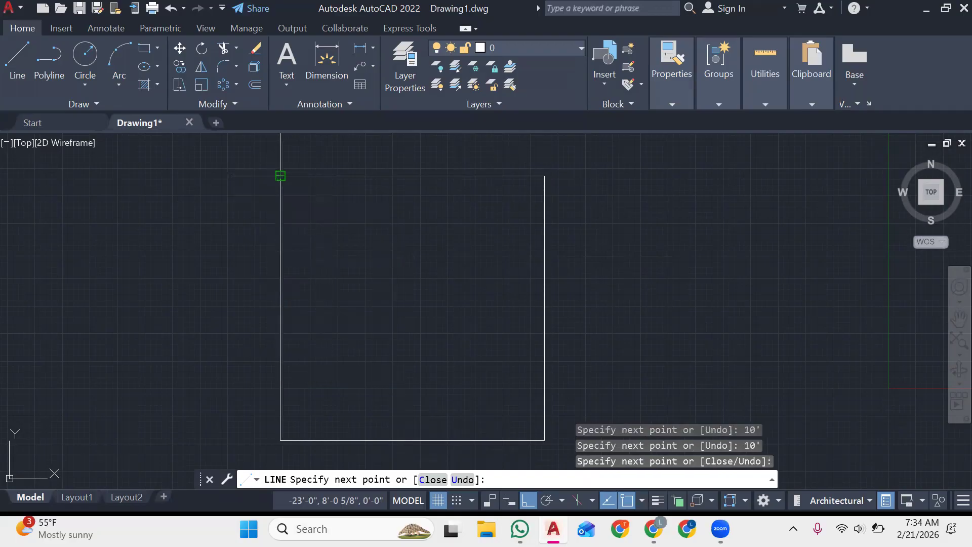
key(Escape)
scroll(716, 296, up, 1)
scroll(715, 294, down, 2)
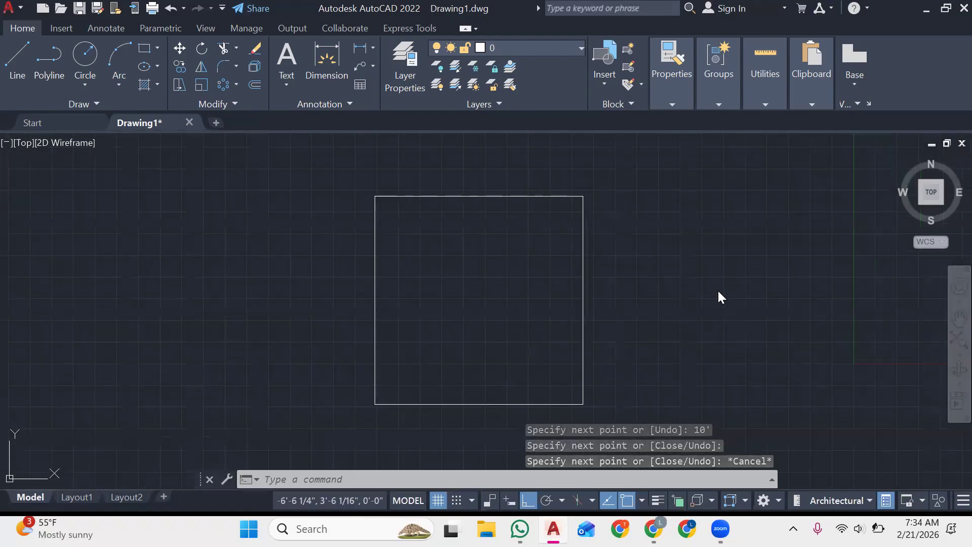
scroll(720, 297, up, 1)
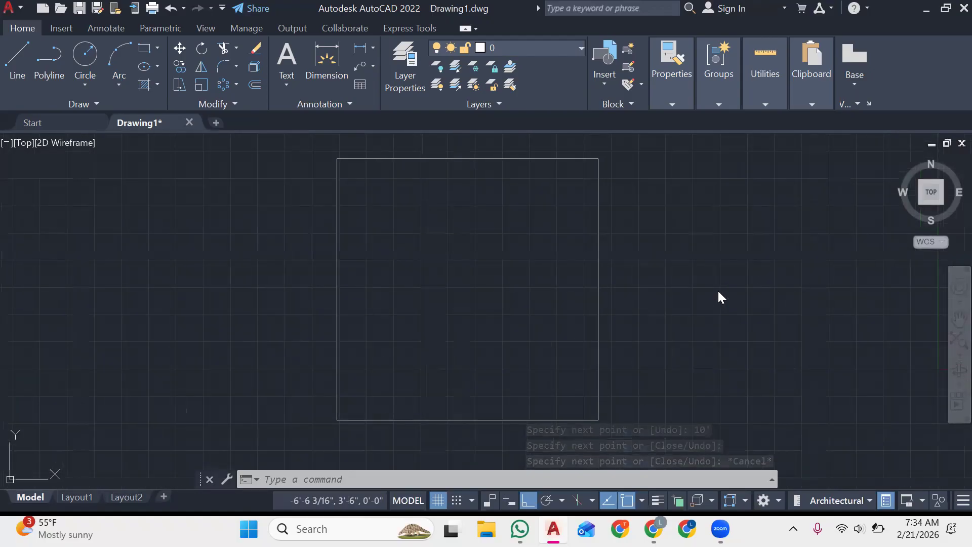
scroll(719, 291, up, 1)
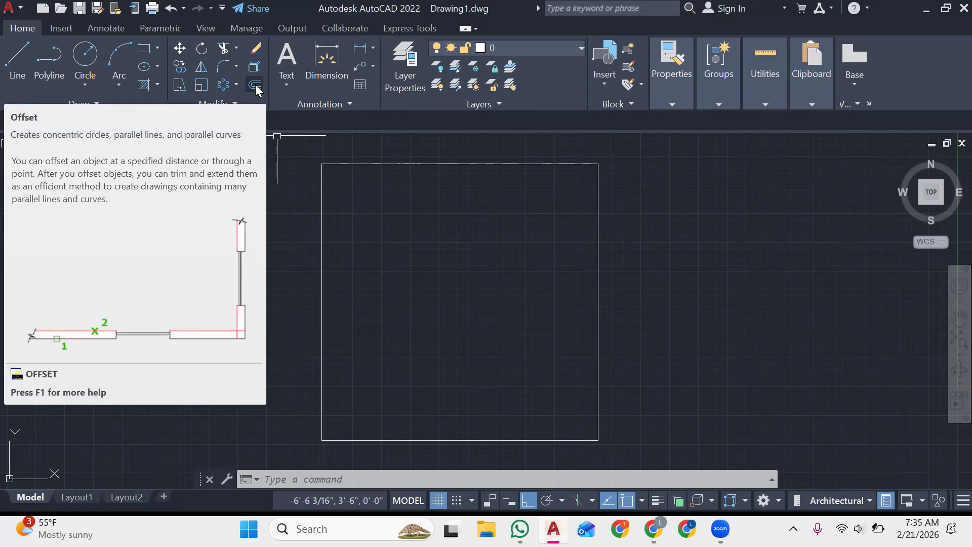
click(254, 85)
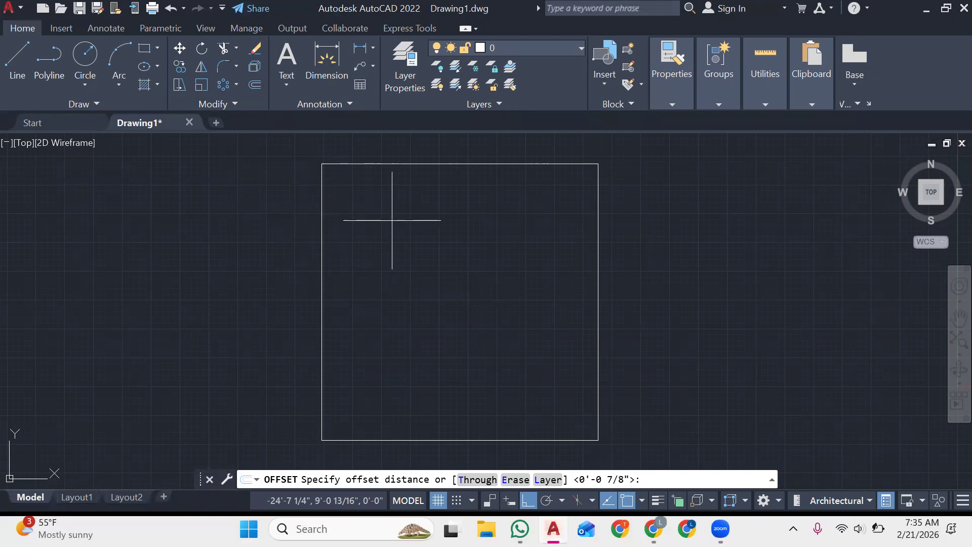
key(Escape)
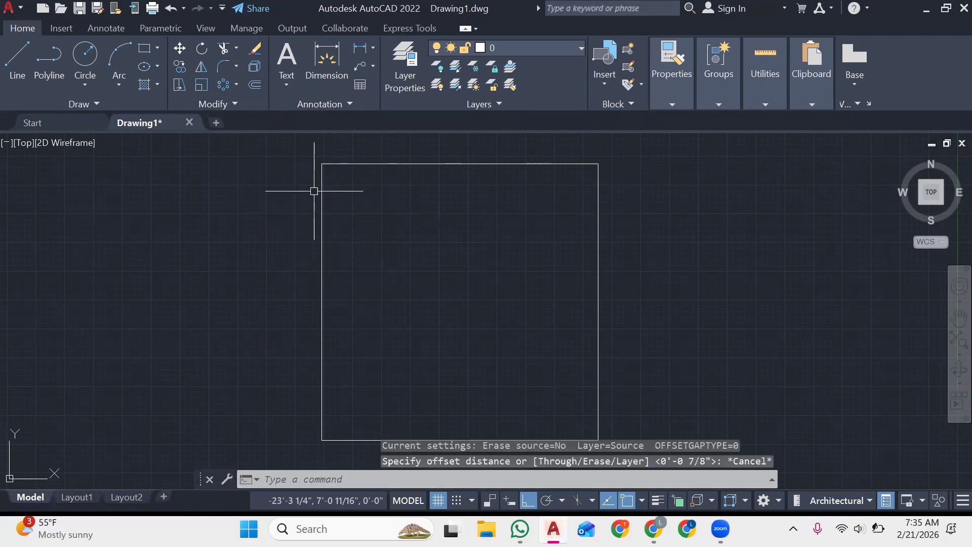
text(o)
key(Return)
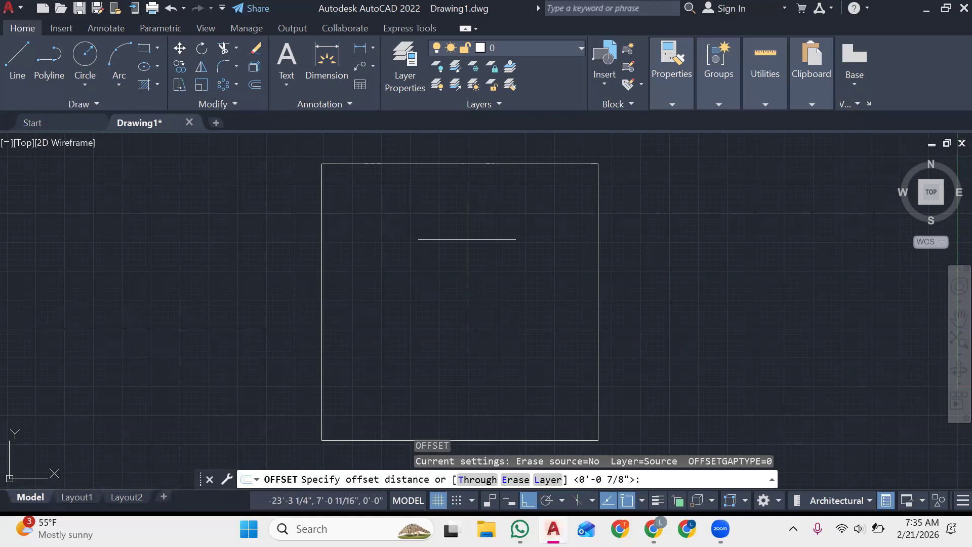
text(0.9)
key(Return)
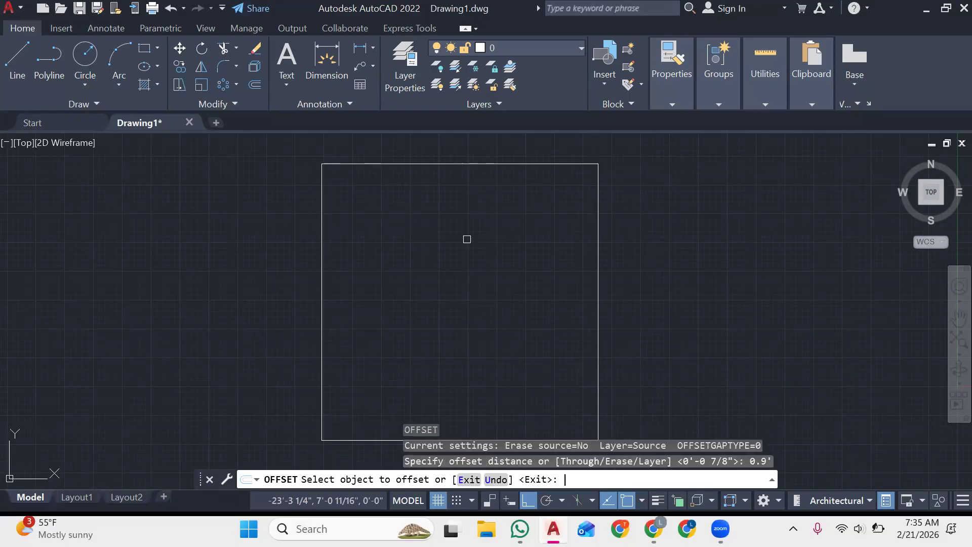
click(485, 163)
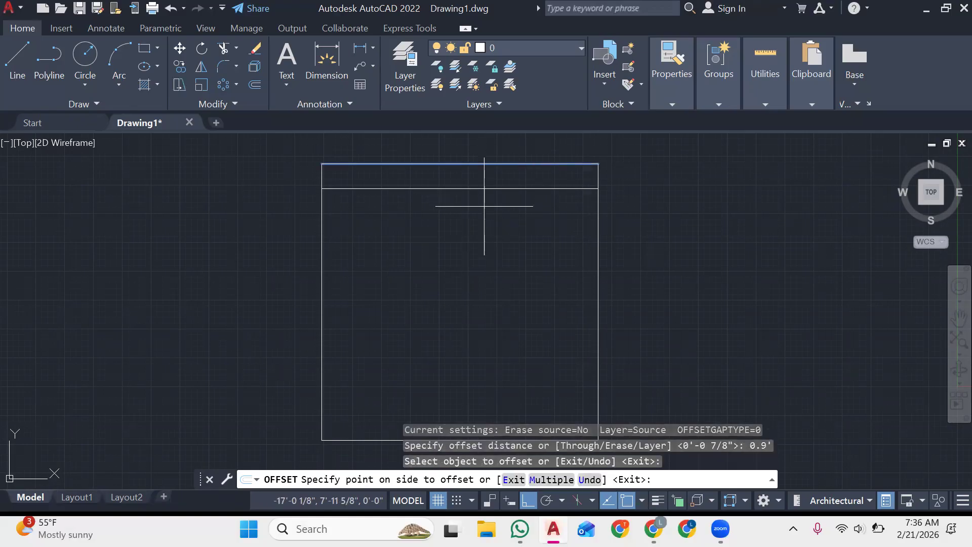
key(Escape)
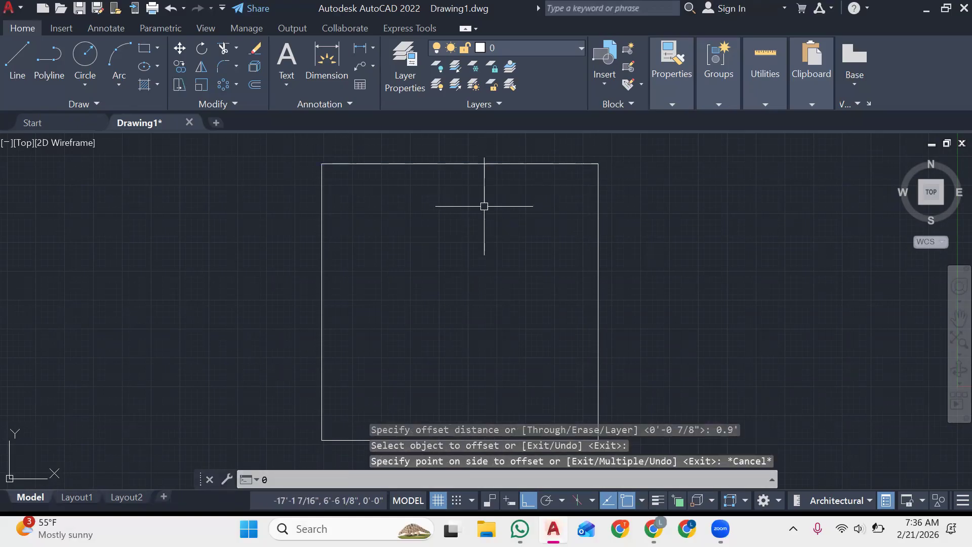
text(0.9")
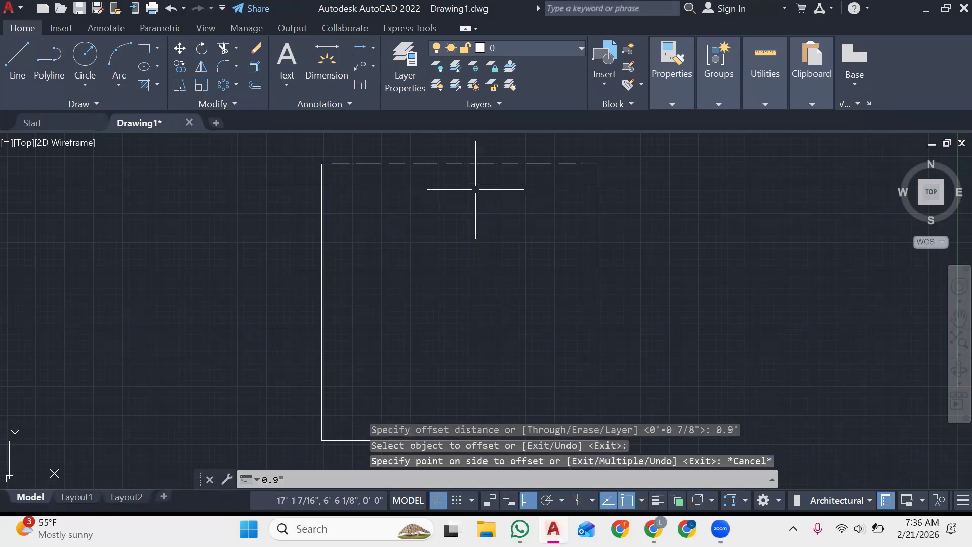
key(Escape)
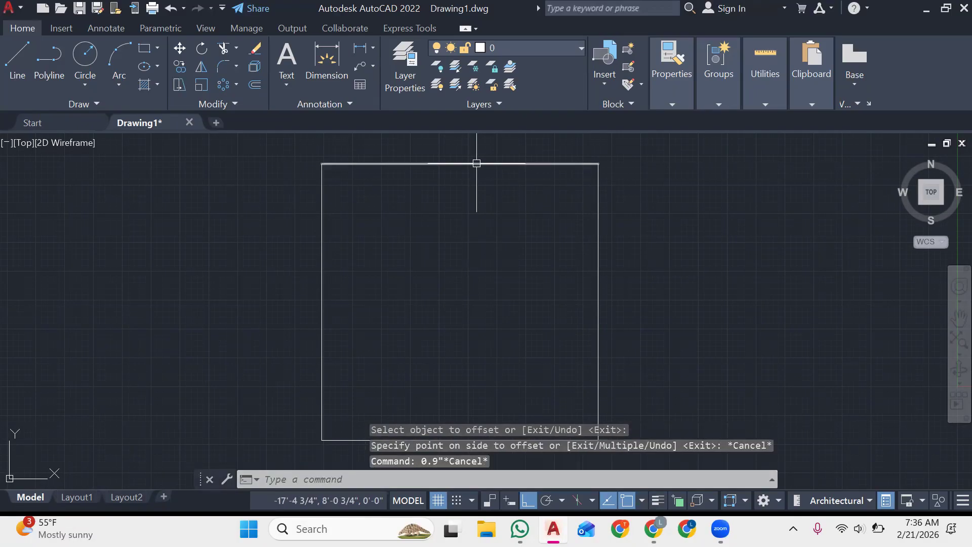
Step: Offset the square's top line 0.9" downward into the square
key(Return)
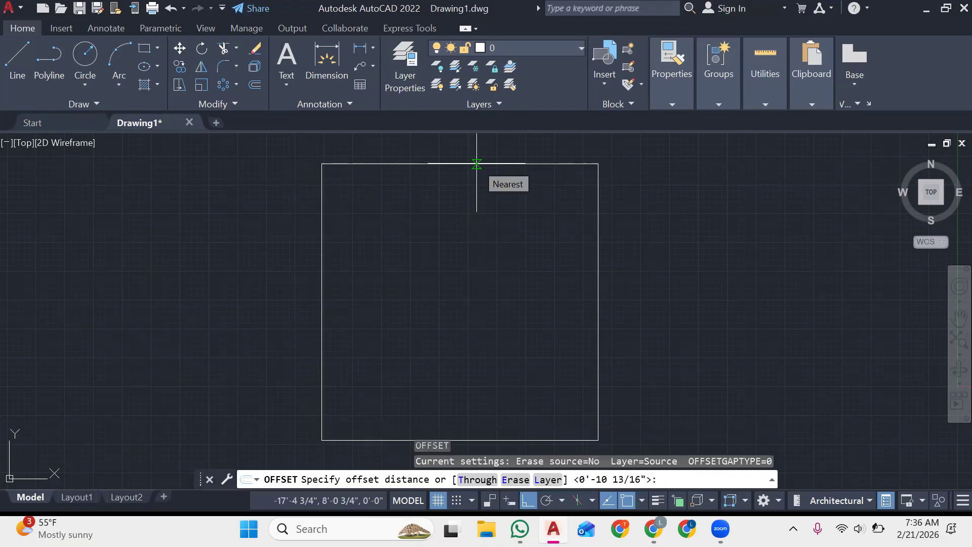
text(0.9")
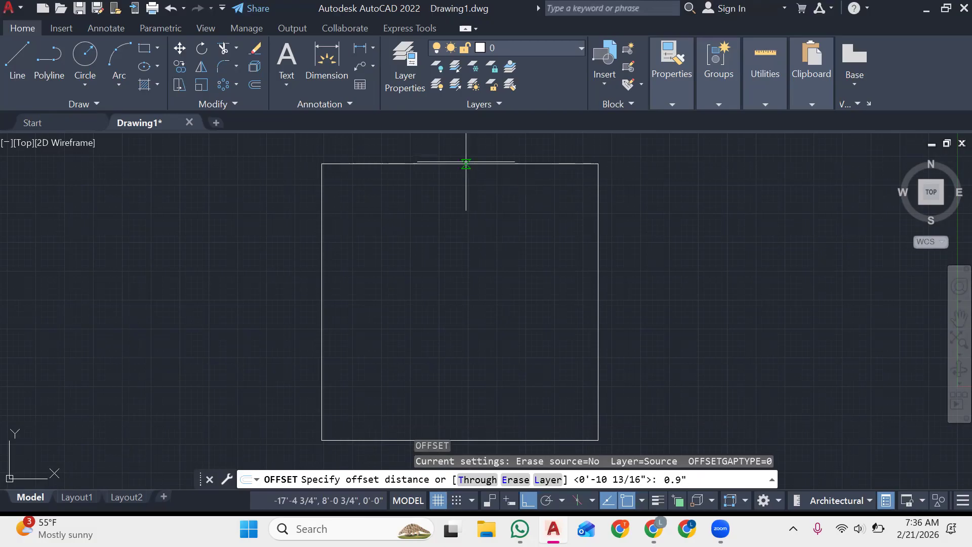
key(Return)
click(466, 162)
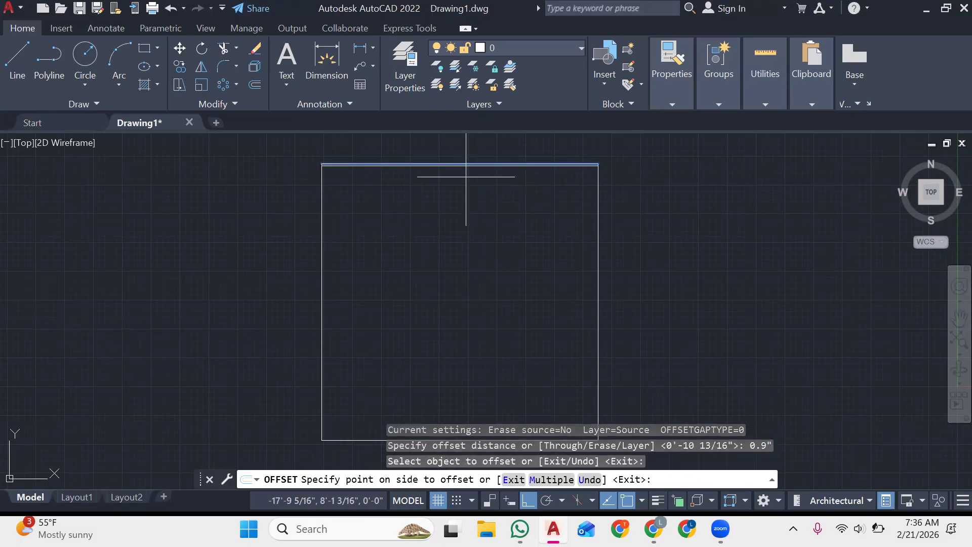
click(467, 204)
key(Escape)
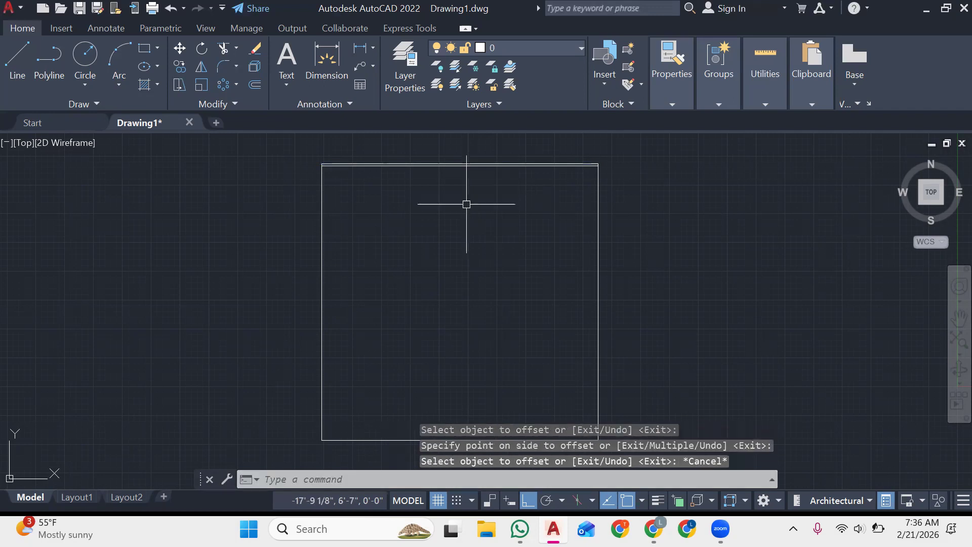
Step: Erase the closely spaced offset copy just below the square's top line
scroll(466, 204, up, 5)
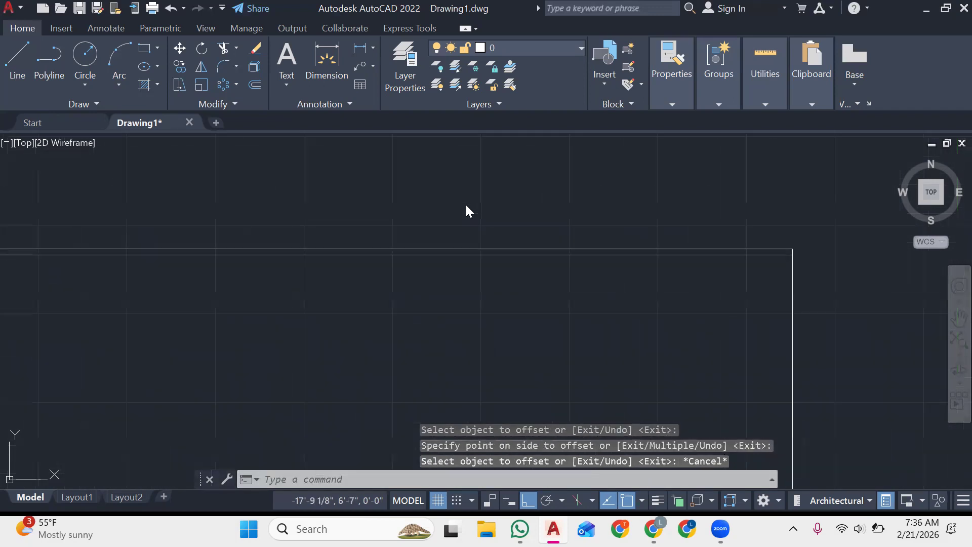
middle_drag(465, 205, 495, 196)
middle_drag(399, 382, 399, 384)
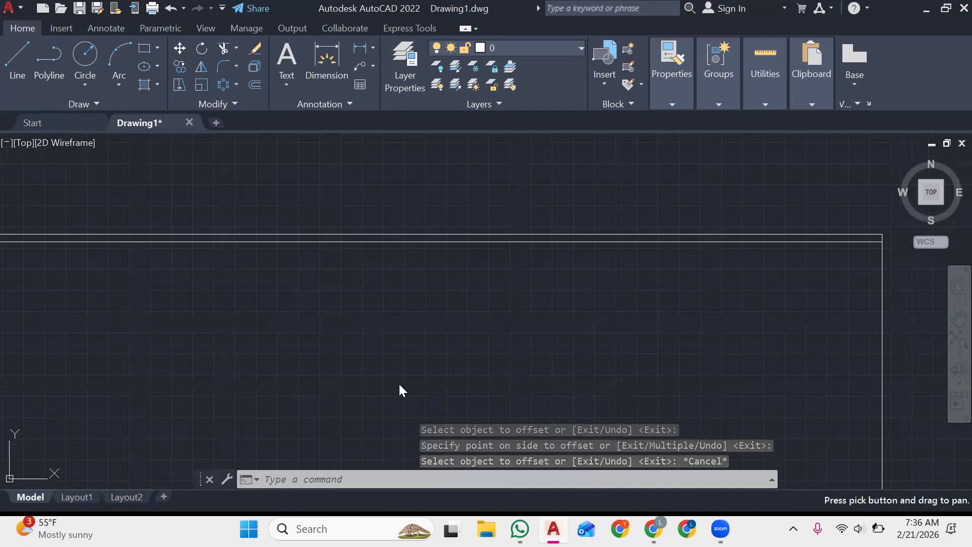
scroll(399, 384, up, 3)
scroll(400, 385, down, 5)
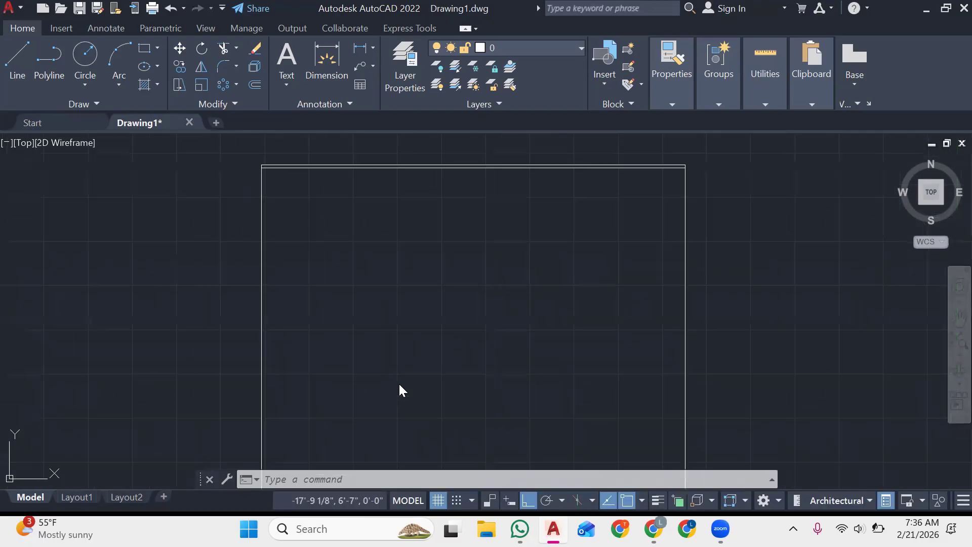
scroll(488, 227, down, 3)
scroll(488, 227, up, 2)
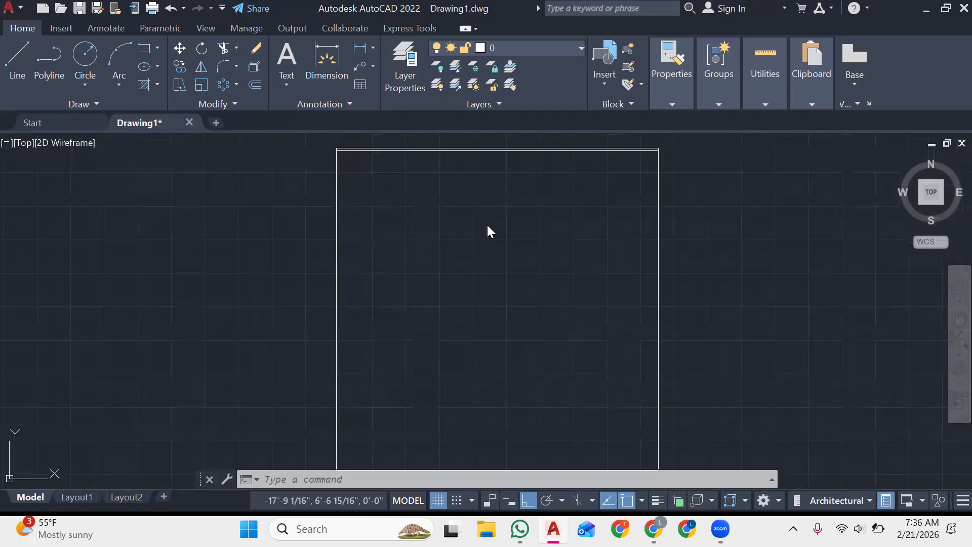
scroll(487, 223, down, 1)
key(Escape)
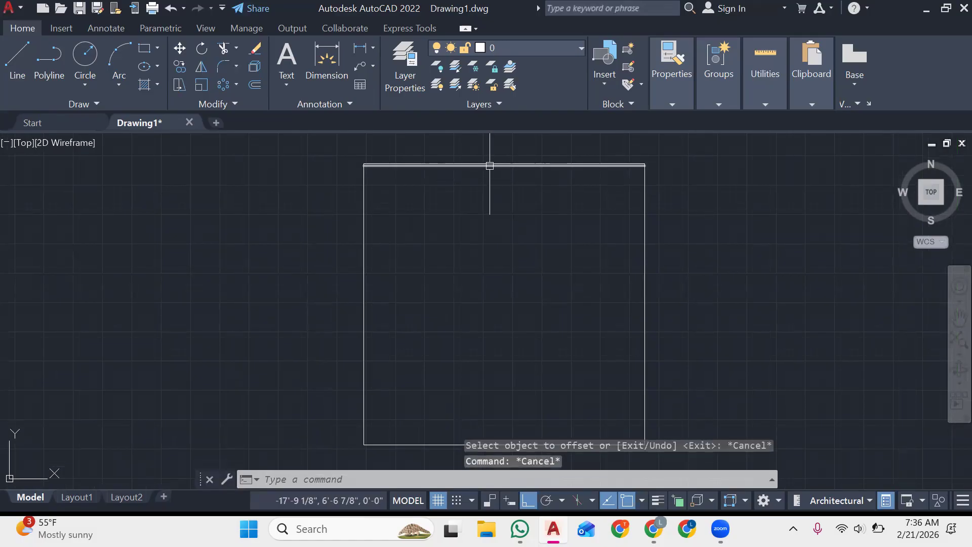
click(490, 166)
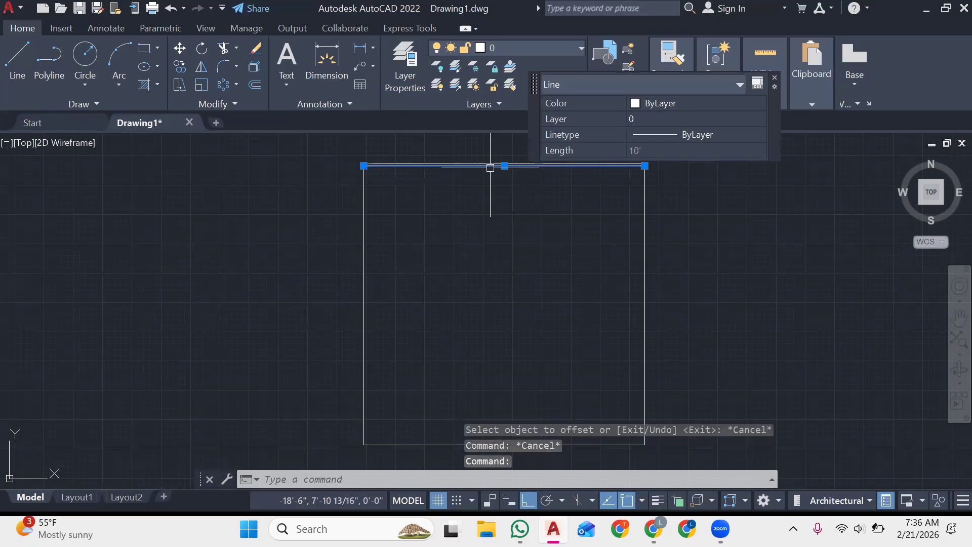
key(Delete)
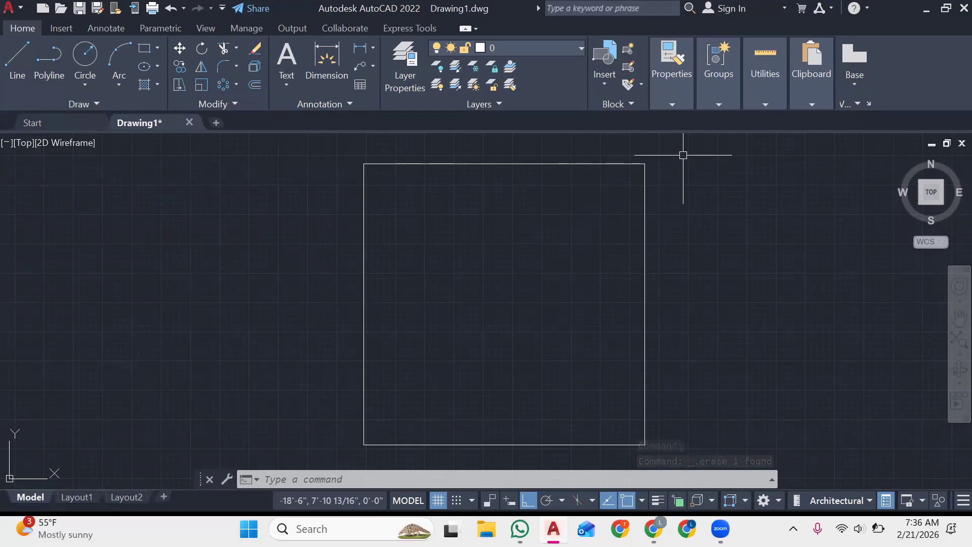
Step: Offset the square's top line 0.9' downward into the square
text(o)
key(Return)
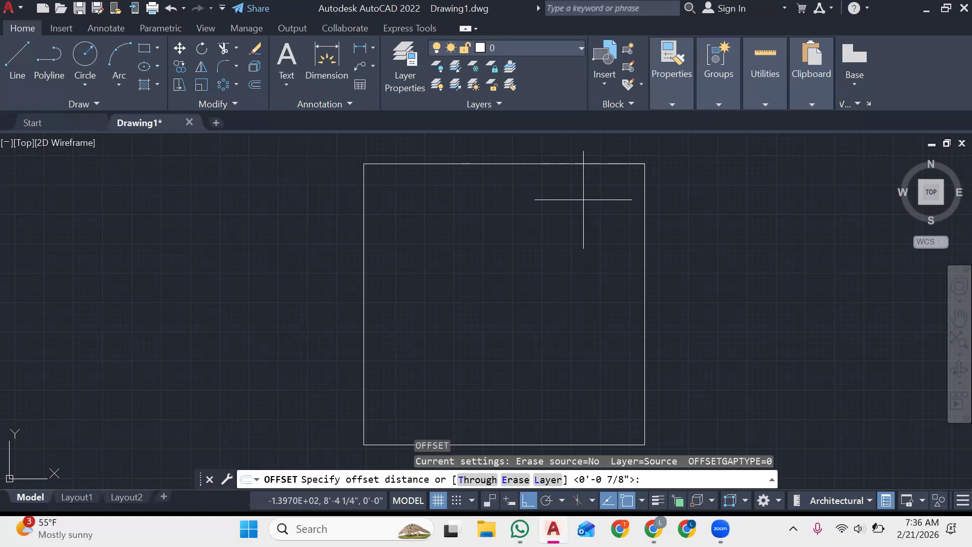
text(0.9)
key(Return)
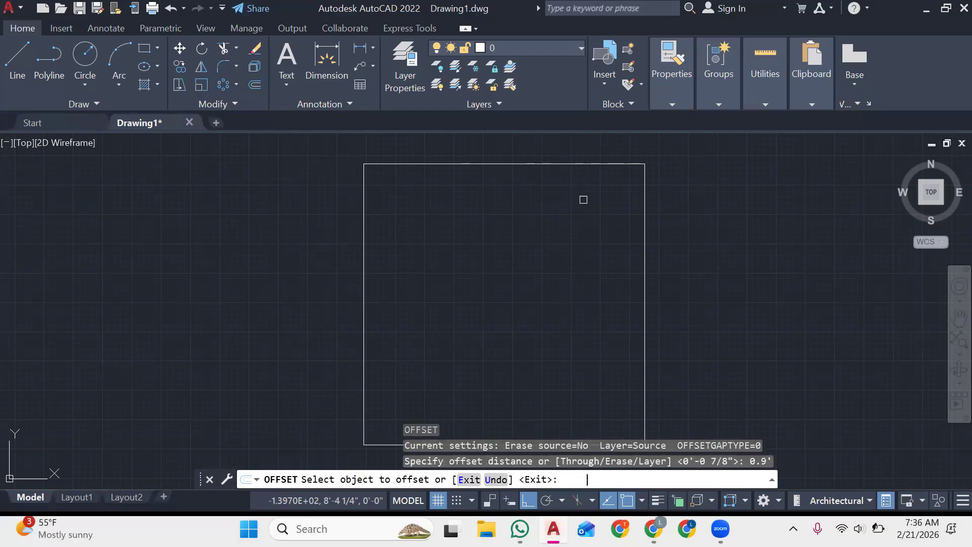
click(565, 163)
click(553, 228)
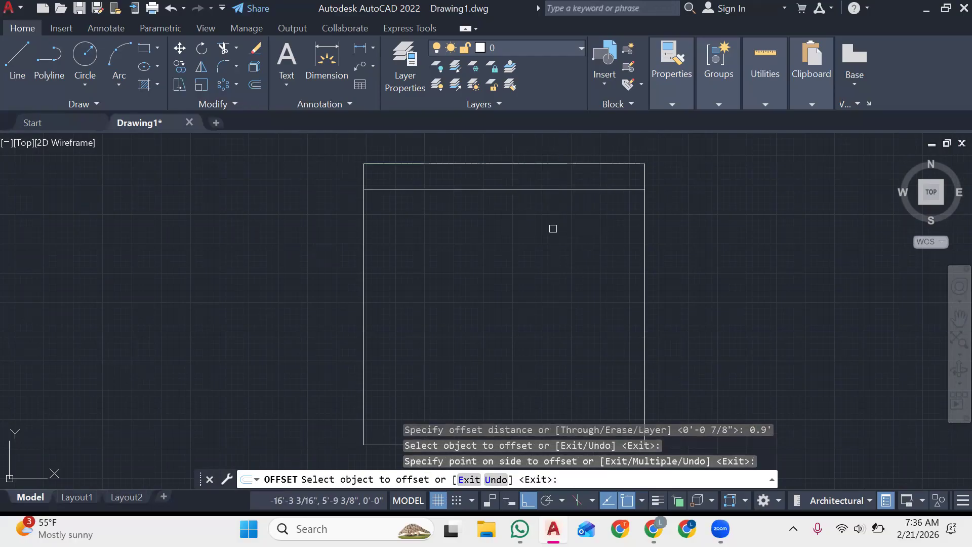
Step: Offset the square's right and left lines 0.9' inward
click(645, 252)
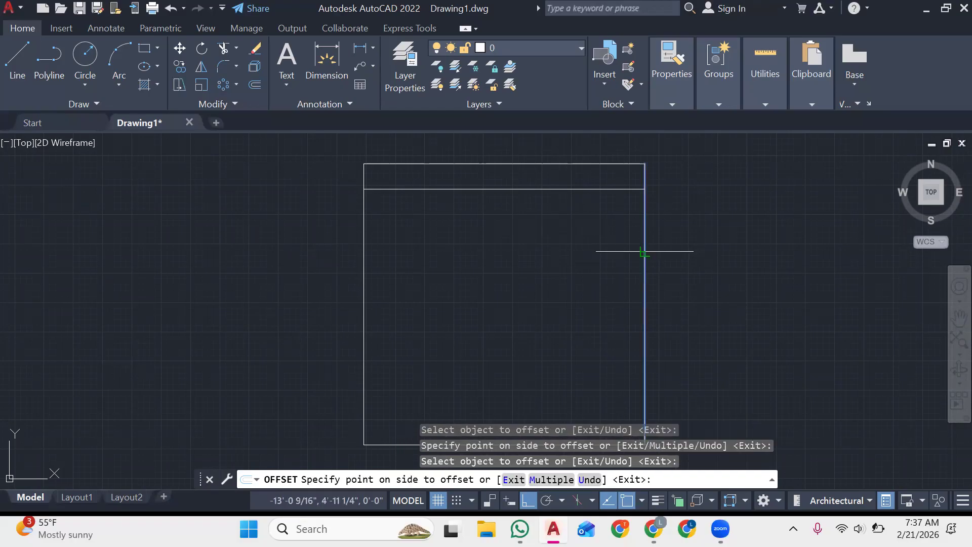
click(610, 257)
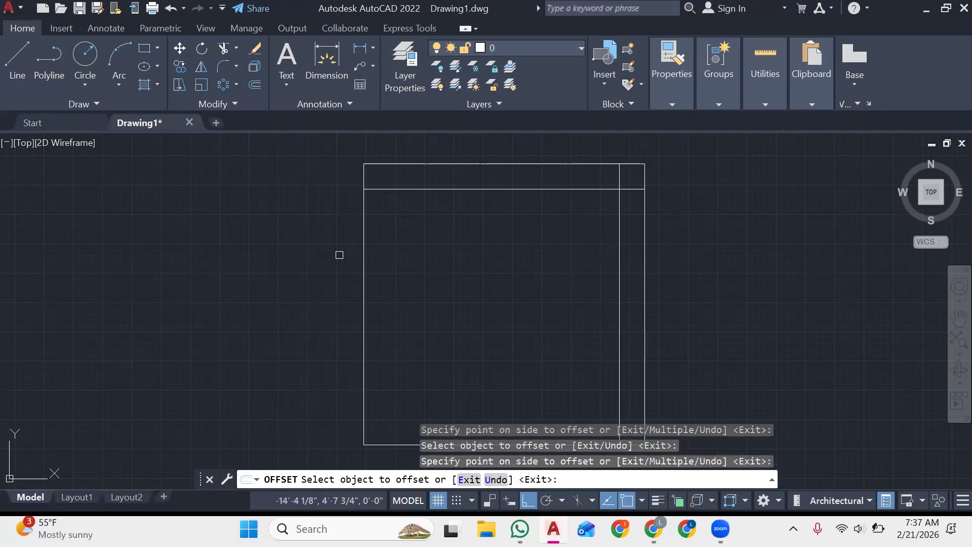
click(364, 254)
click(420, 260)
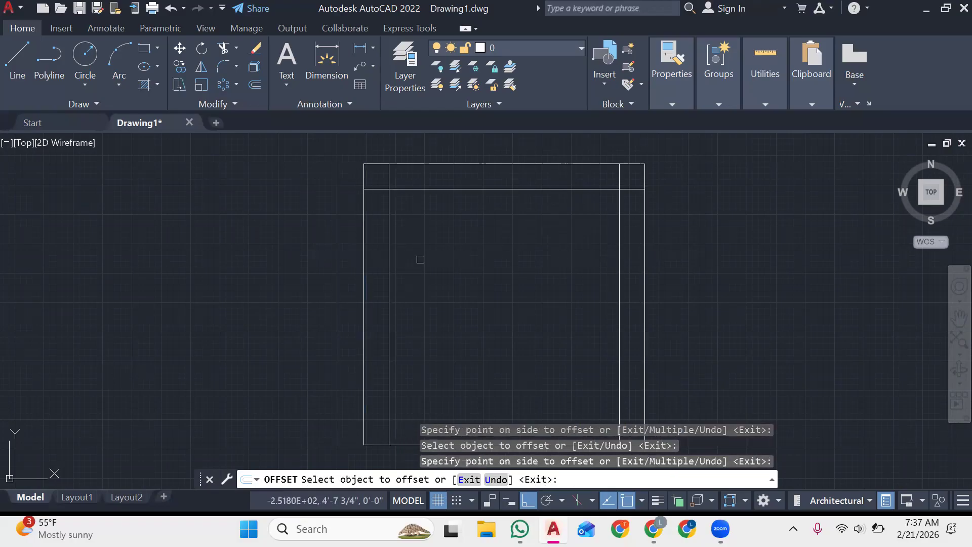
Step: Offset the square's bottom line 0.9' upward into the square and end Offset
click(704, 197)
scroll(704, 195, down, 1)
middle_drag(704, 196, 693, 180)
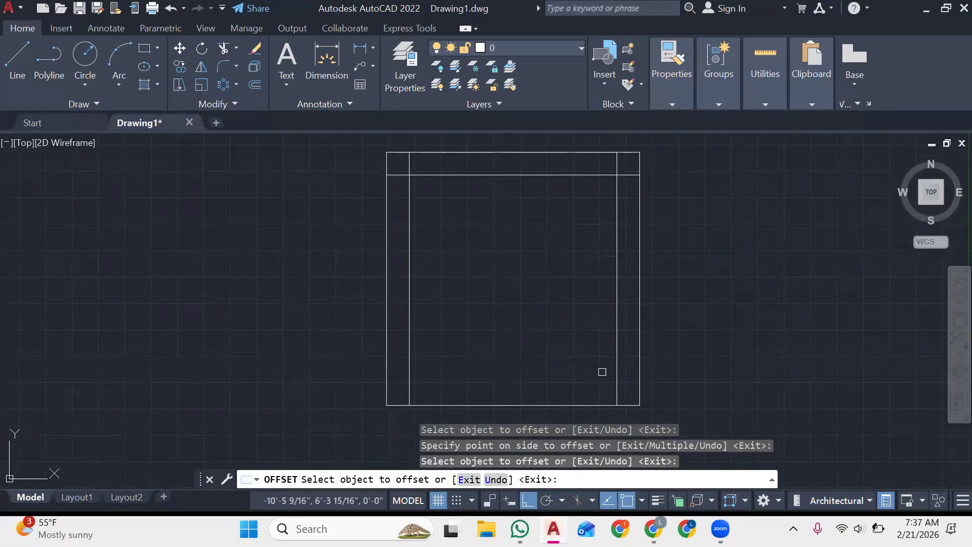
click(596, 406)
click(591, 383)
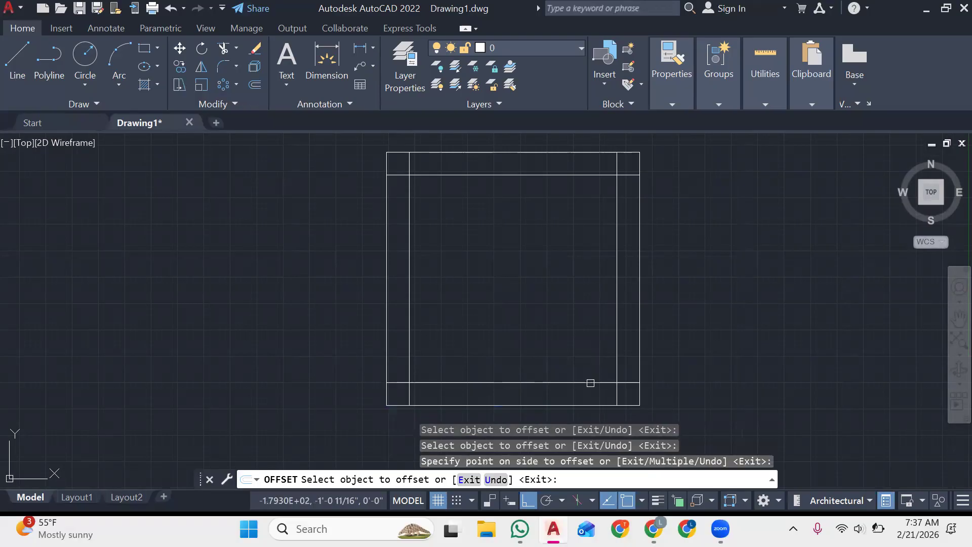
key(Escape)
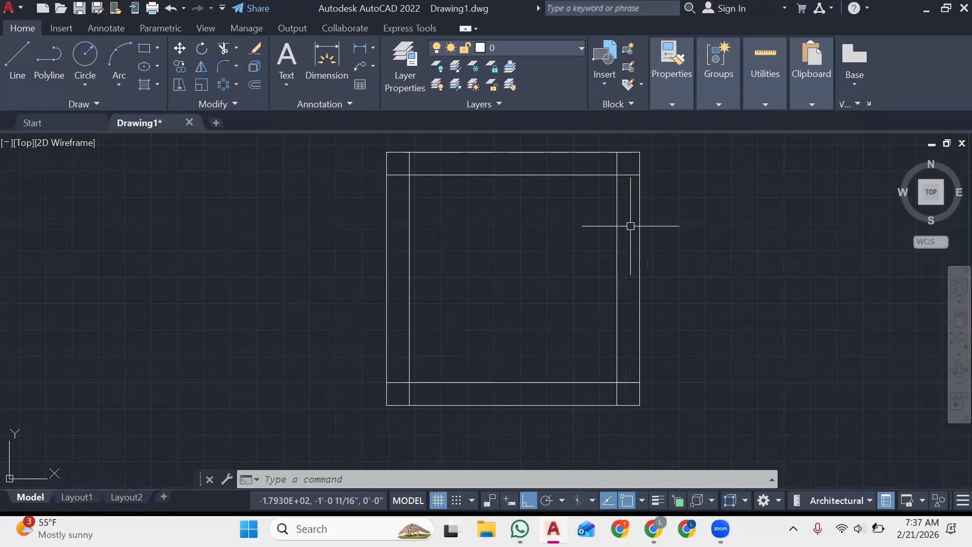
Step: Trim the overhanging ends of the offset lines at the square's two upper corners
scroll(697, 238, up, 5)
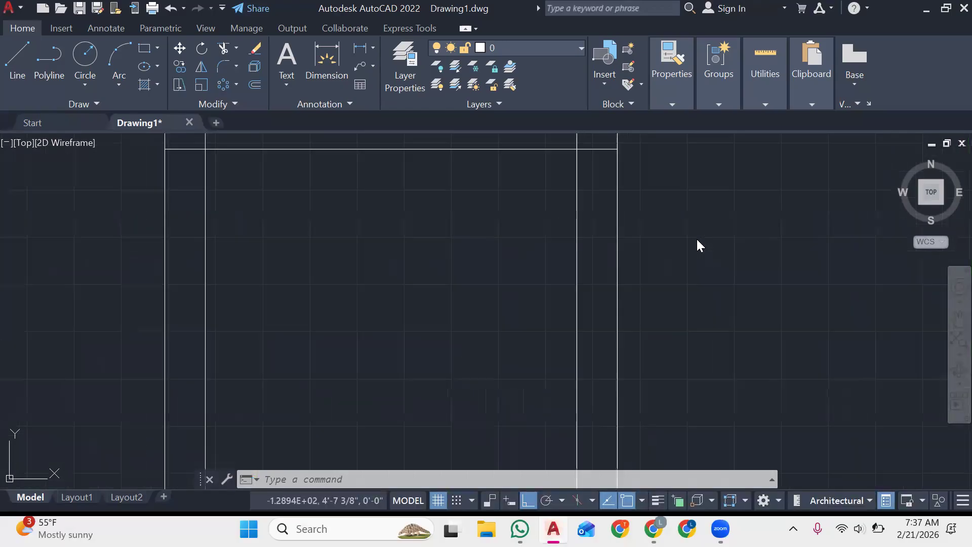
scroll(697, 238, down, 5)
scroll(697, 246, up, 2)
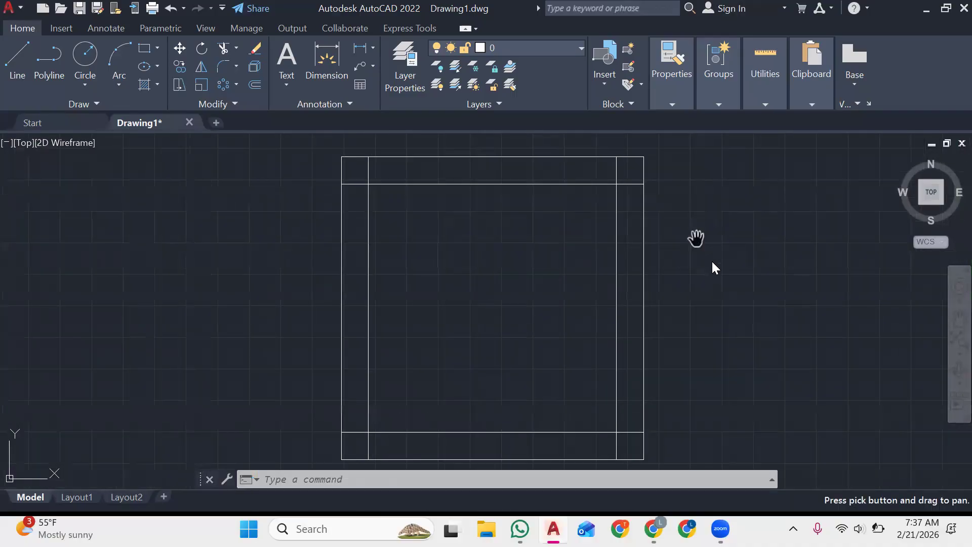
text(tr)
key(Return)
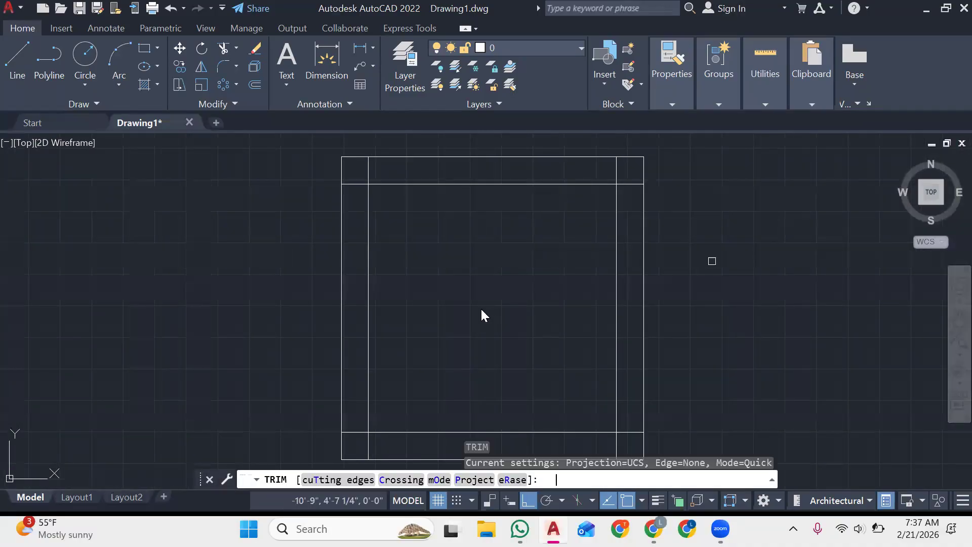
click(368, 167)
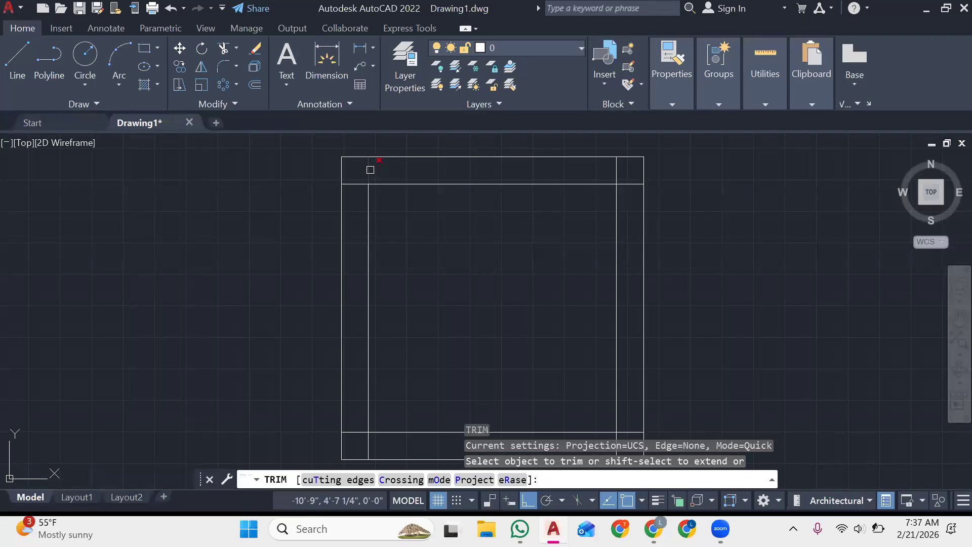
click(357, 184)
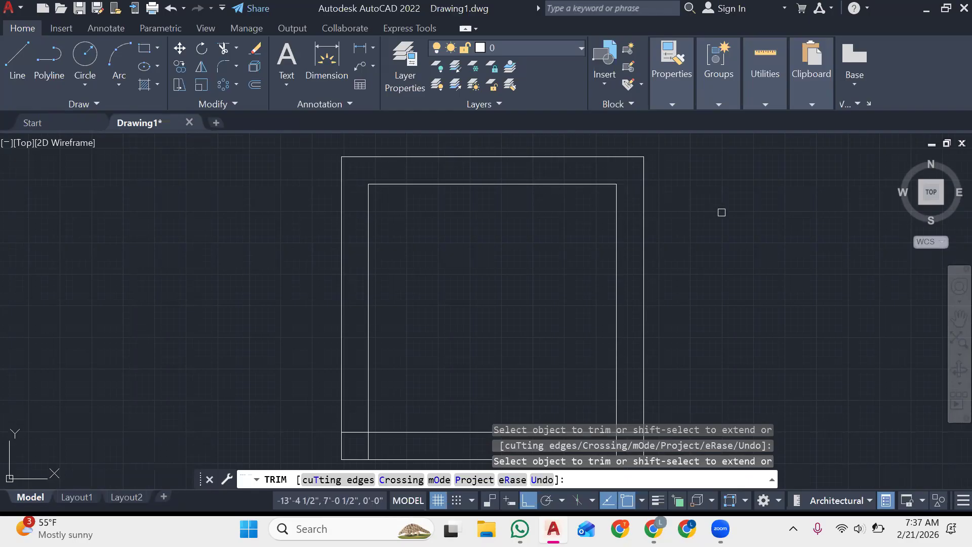
Step: Trim the overhanging offset line ends at the two lower corners to complete the inner square, and end Trim
scroll(721, 211, down, 2)
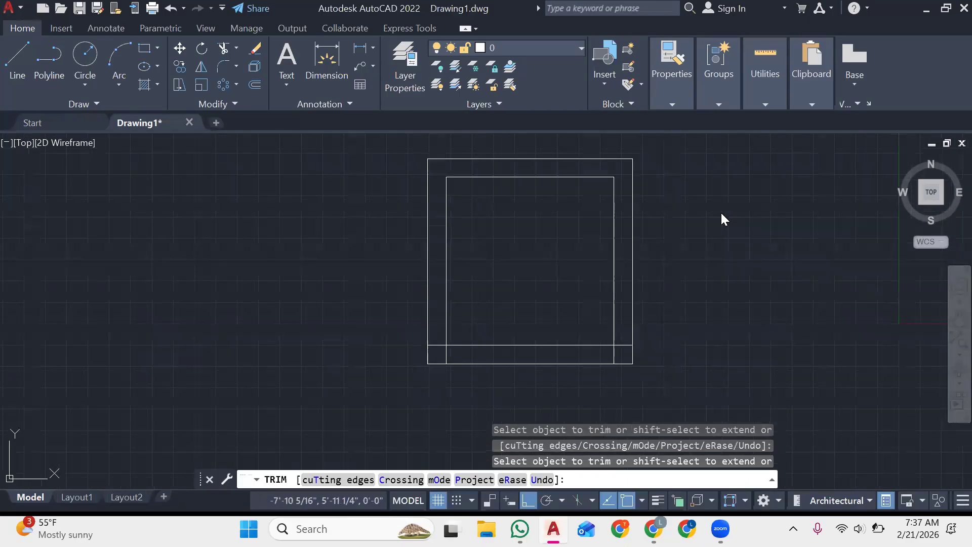
scroll(721, 211, up, 3)
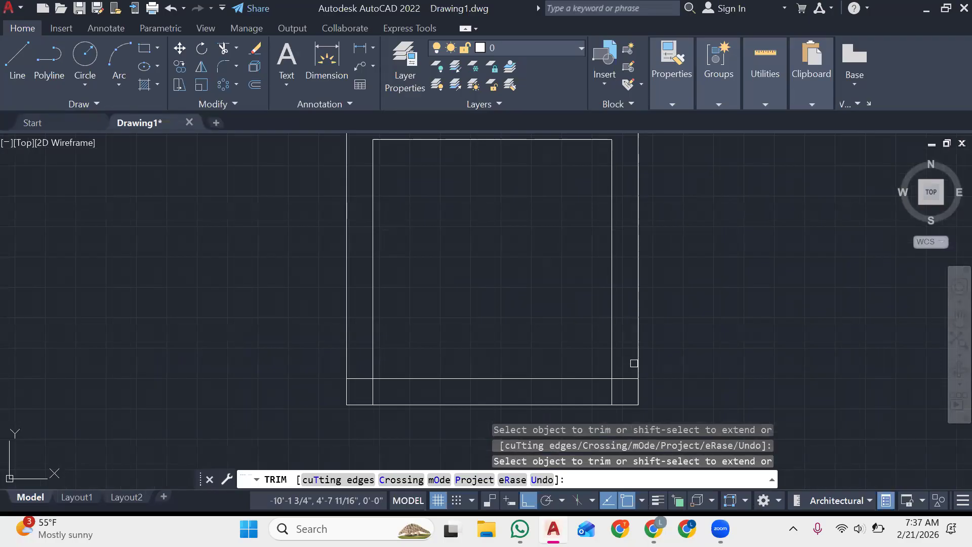
click(610, 396)
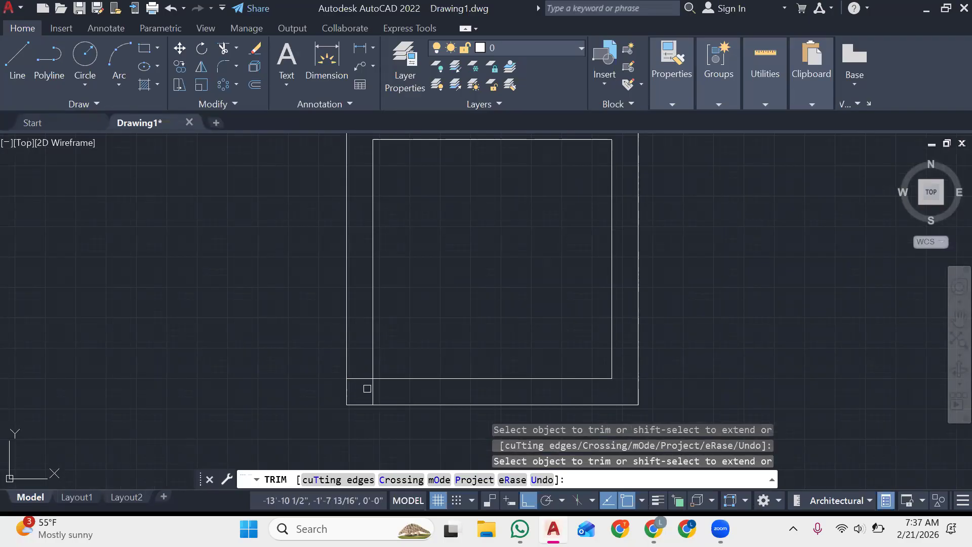
click(377, 391)
click(370, 391)
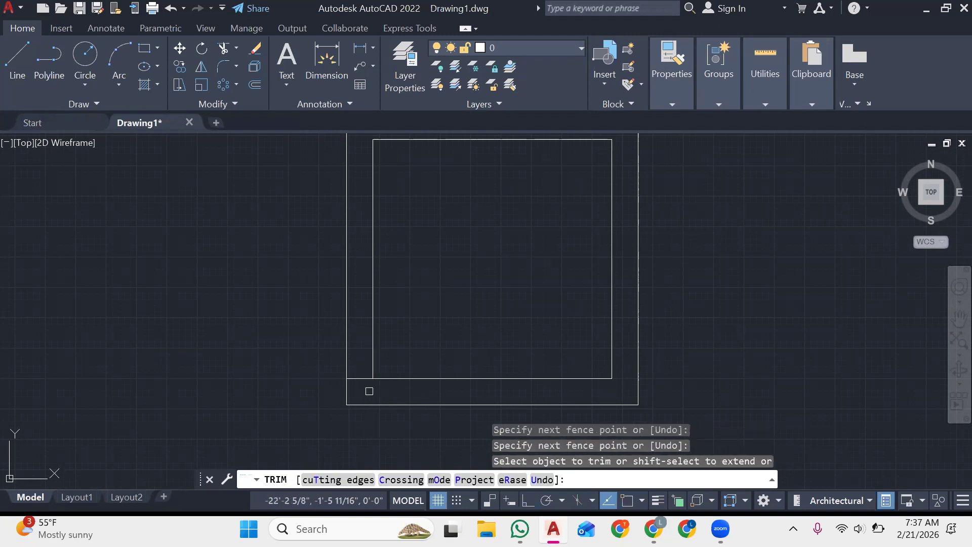
key(Return)
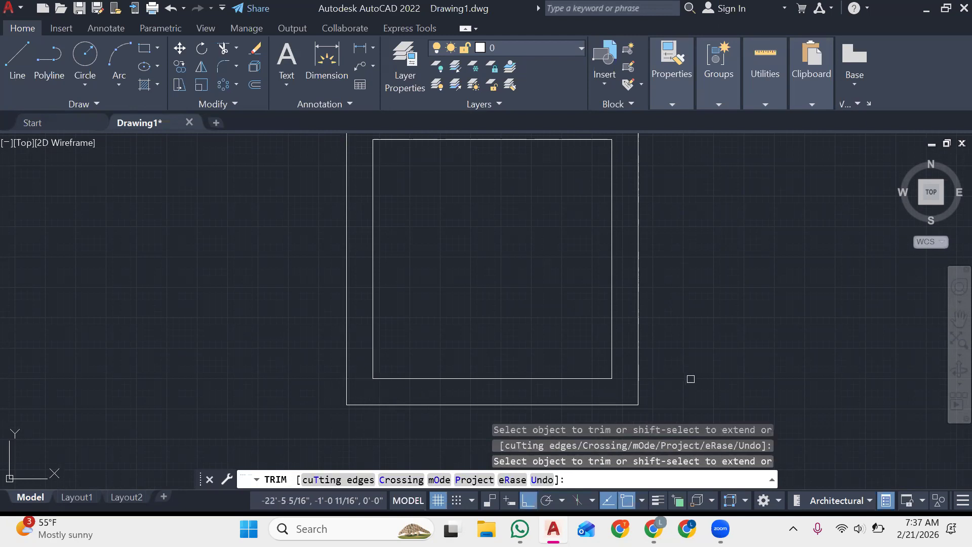
key(Escape)
scroll(738, 375, down, 2)
scroll(767, 416, up, 3)
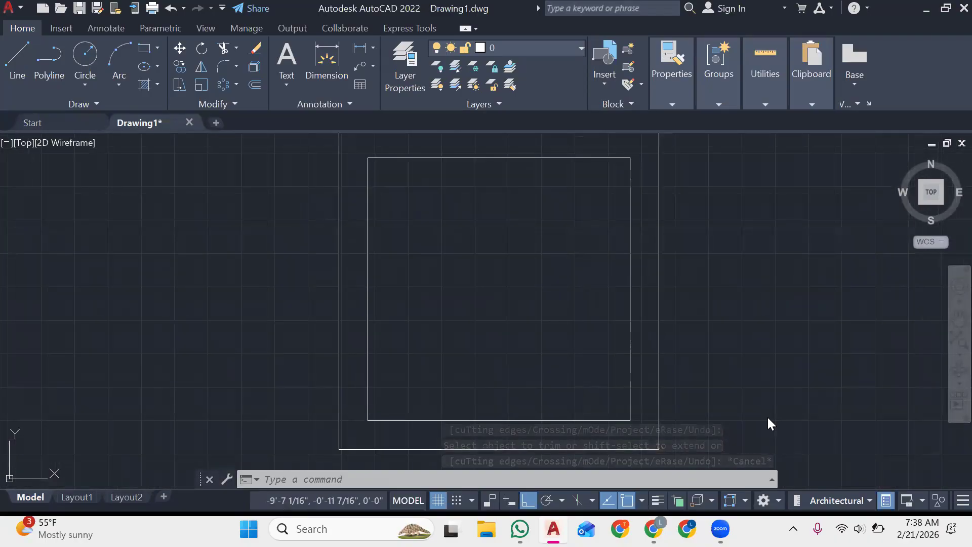
scroll(768, 419, down, 1)
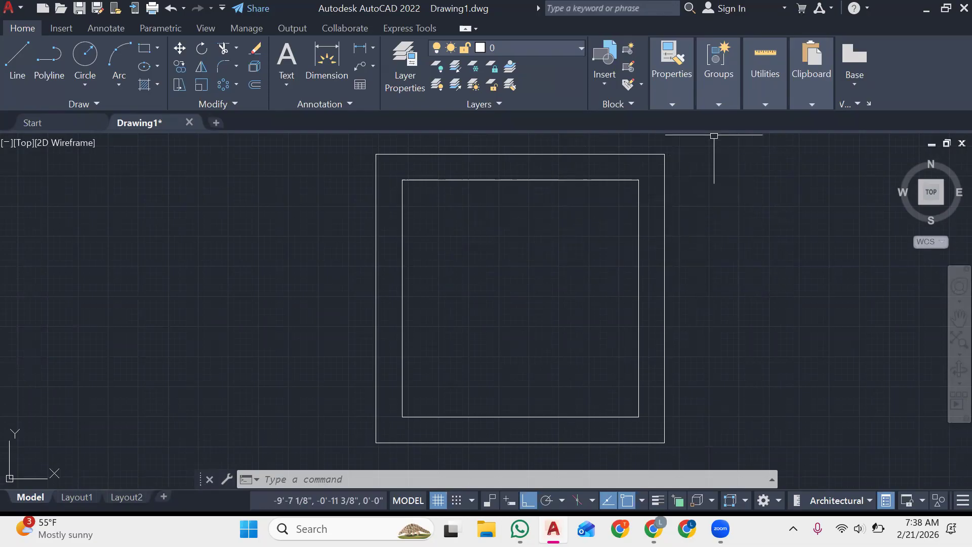
mouse_move(332, 240)
middle_down()
mouse_move(516, 217)
mouse_move(665, 226)
middle_up()
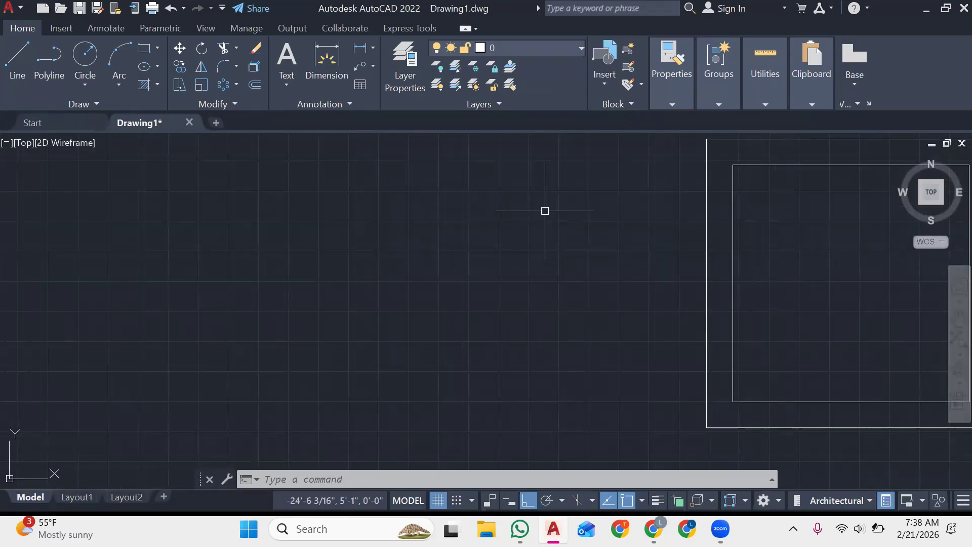
click(217, 104)
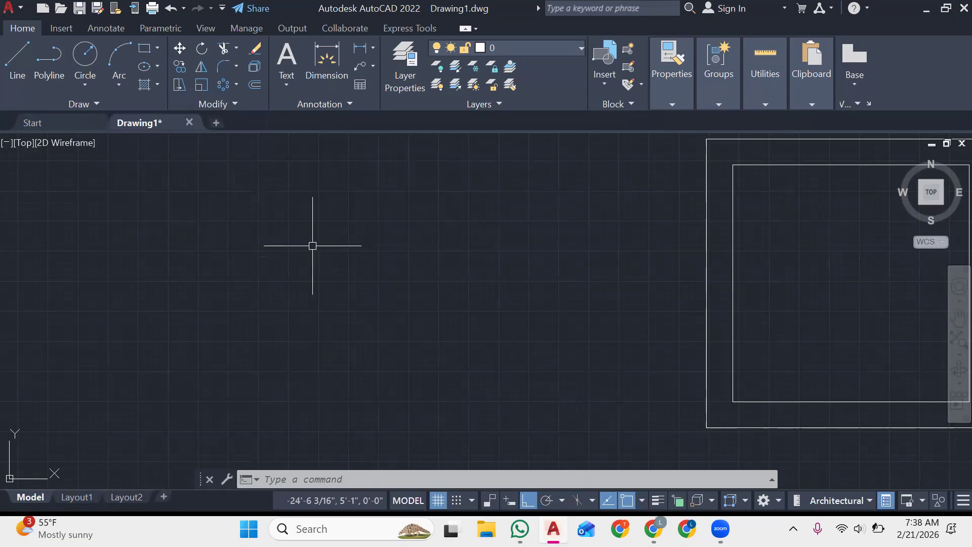
click(232, 103)
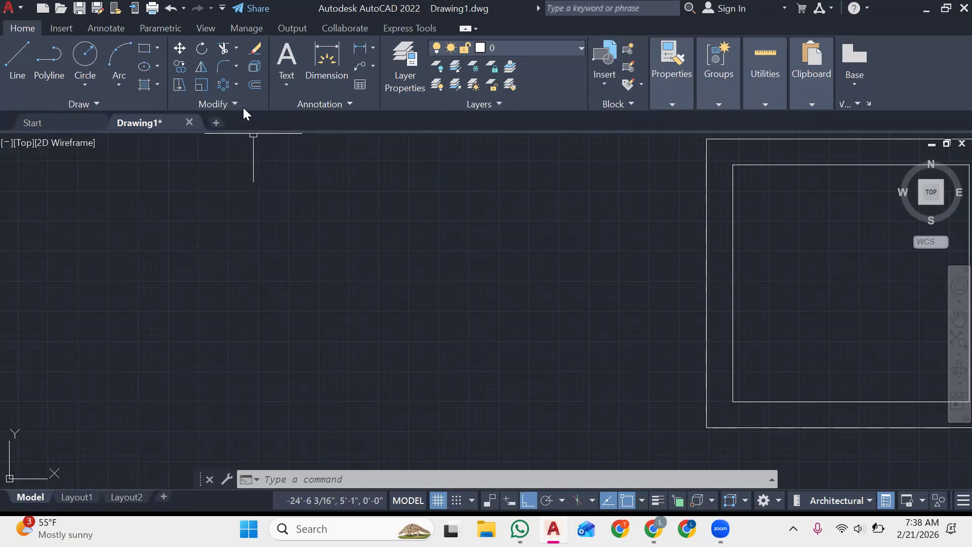
click(242, 105)
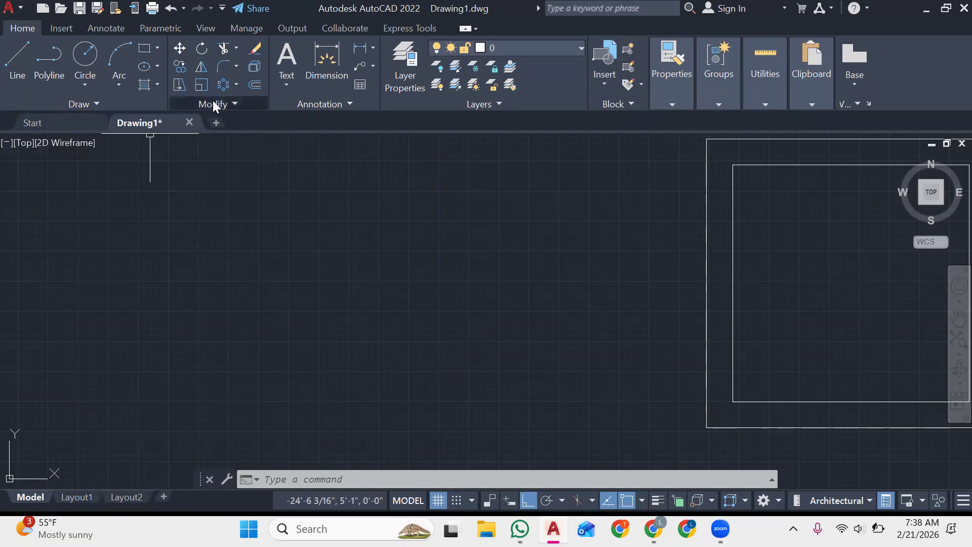
click(213, 102)
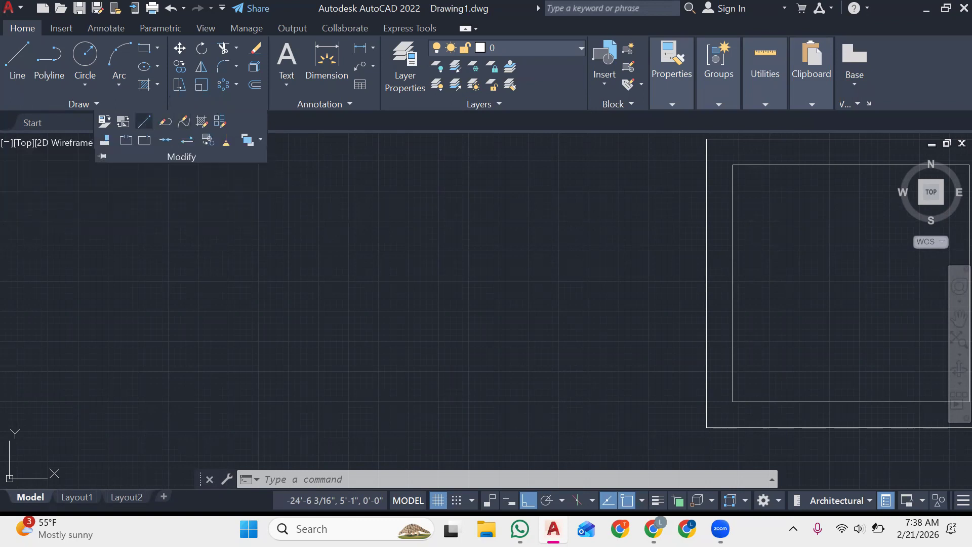
click(400, 284)
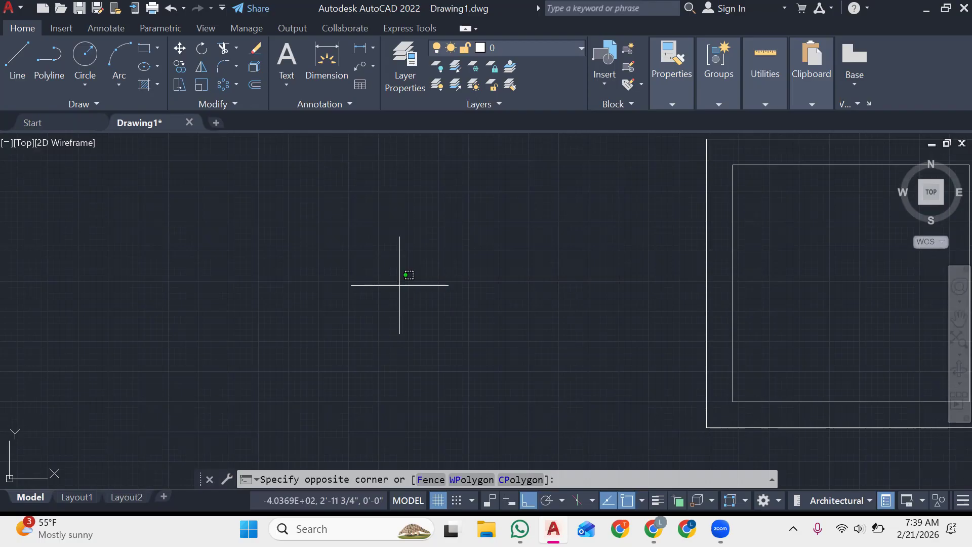
click(257, 358)
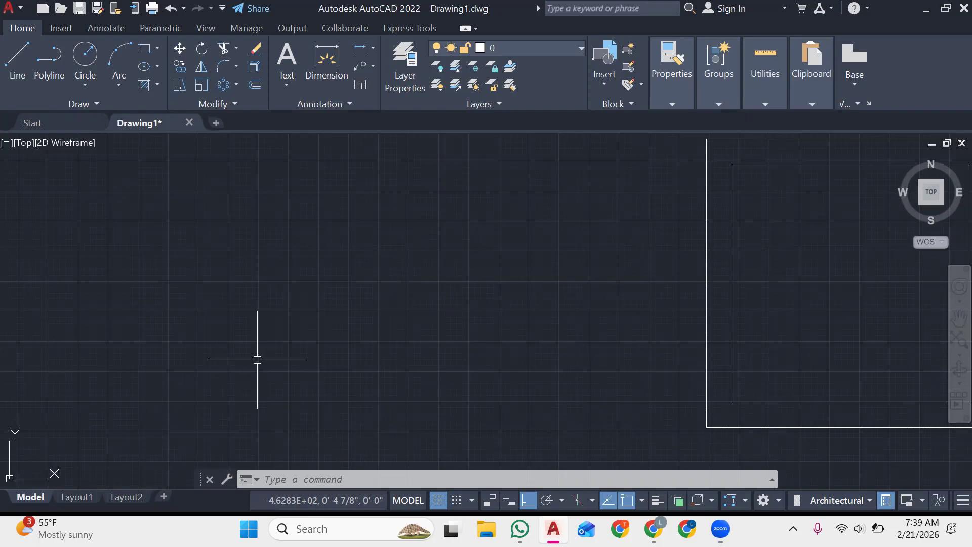
click(240, 102)
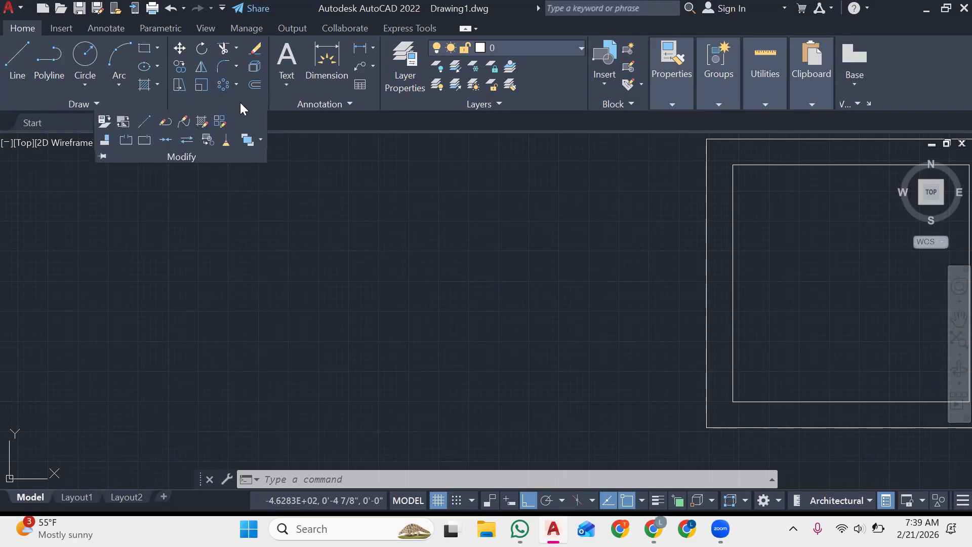
click(146, 121)
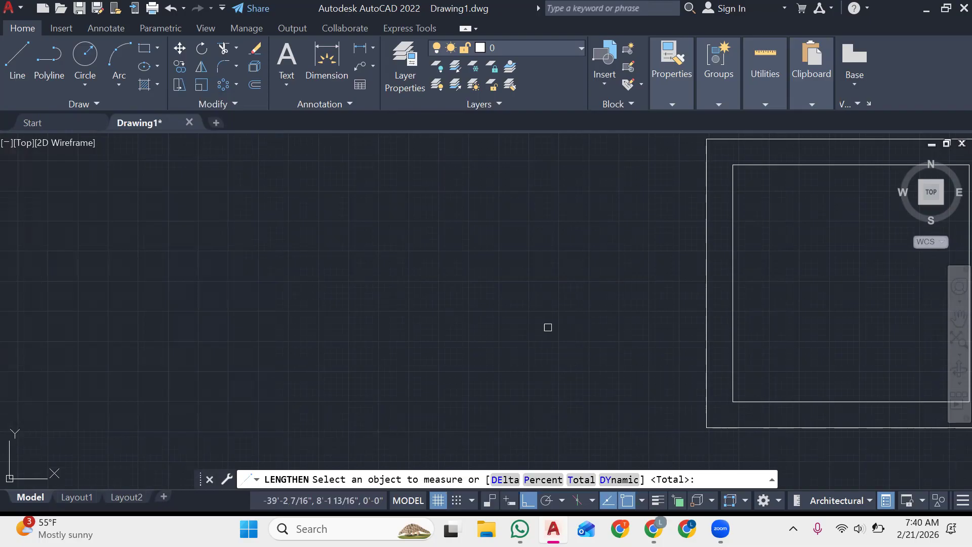
key(Escape)
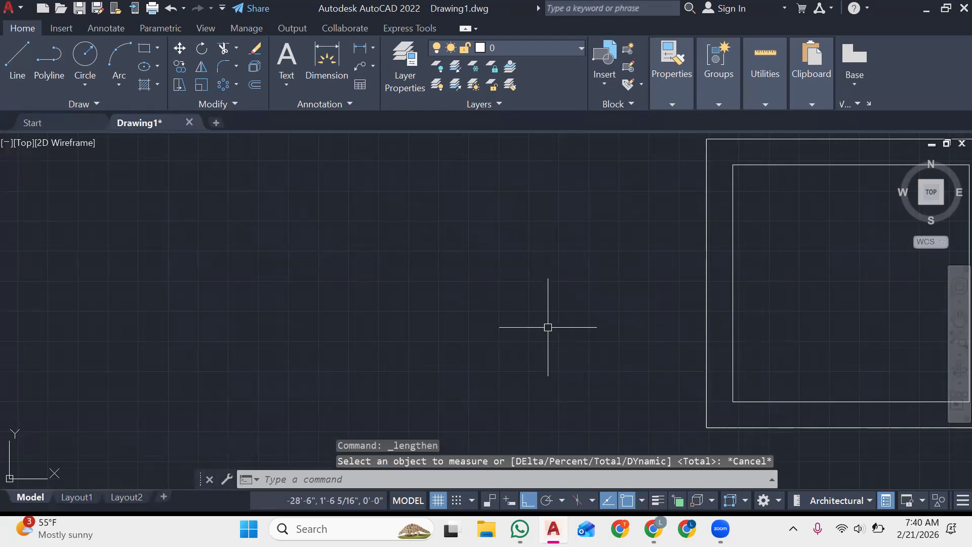
Step: Draw a long horizontal line in the empty area left of the squares, ending in a downward segment about 4" long
text(l)
key(Return)
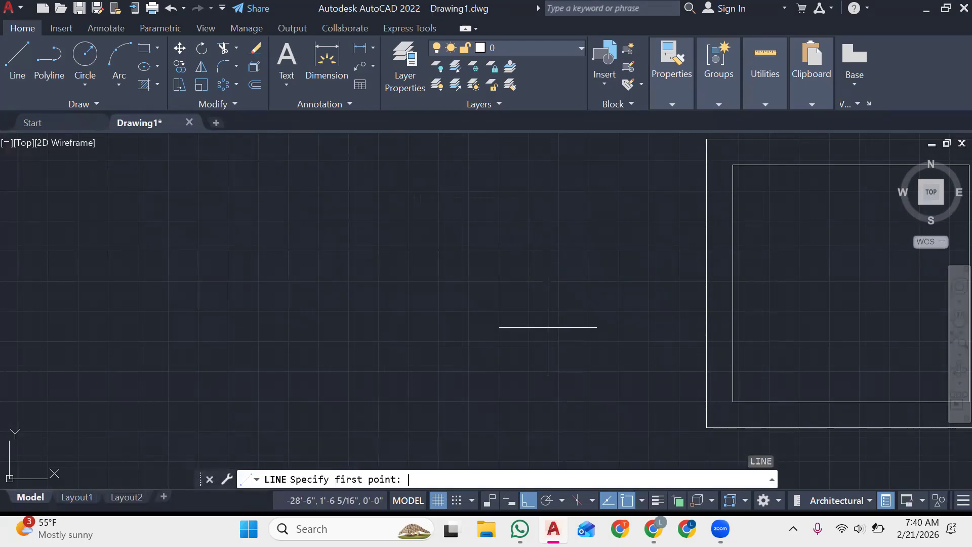
click(165, 277)
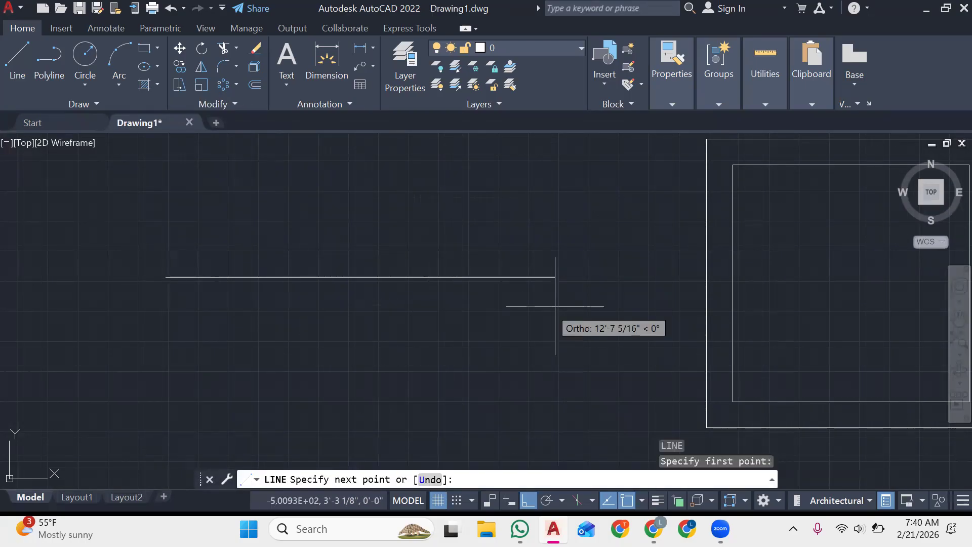
click(600, 286)
key(Escape)
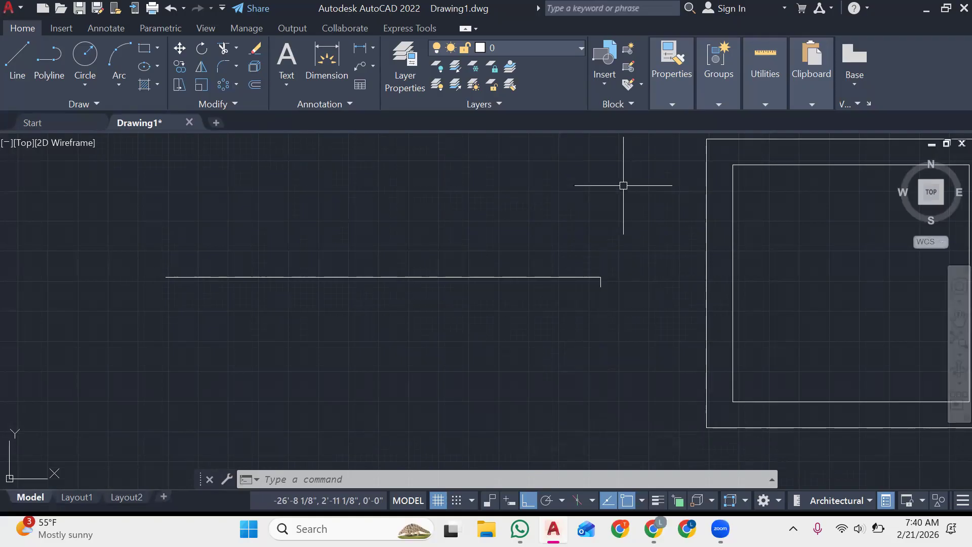
Step: Lengthen the short vertical line at the long horizontal line's end to a total length of 10' and end Lengthen
click(222, 105)
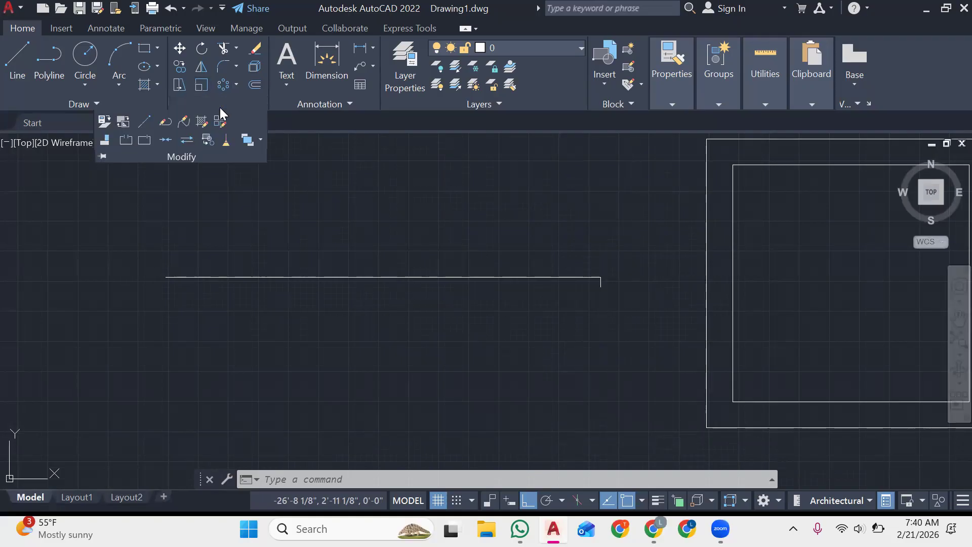
click(146, 121)
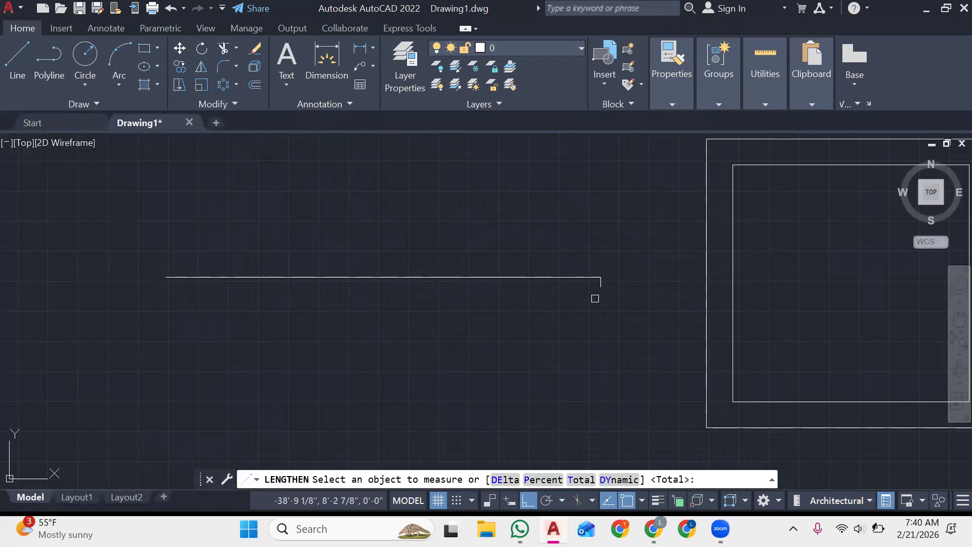
click(602, 280)
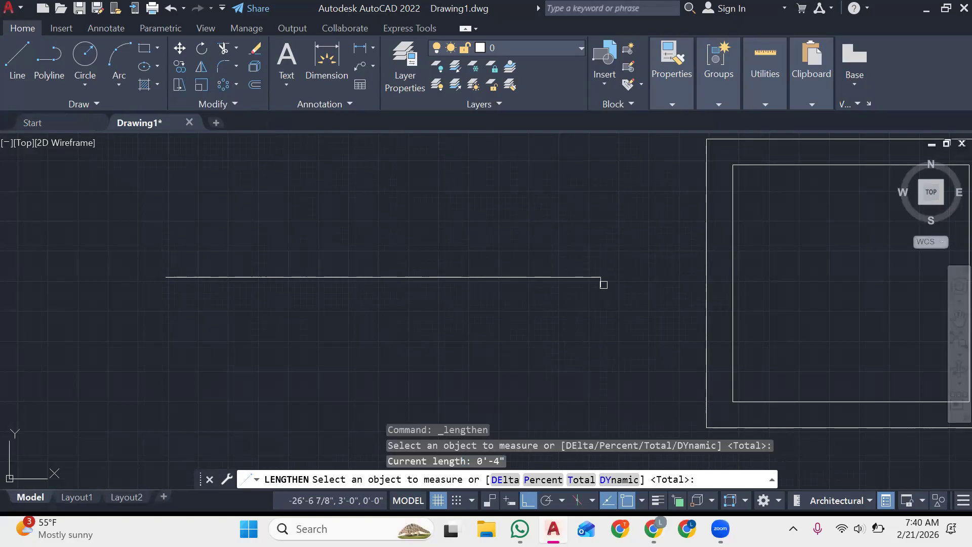
key(Return)
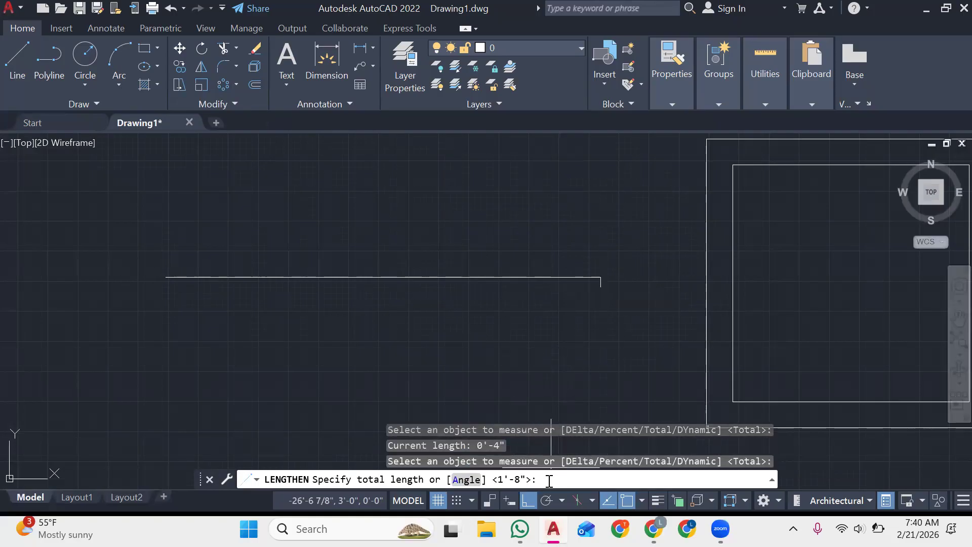
text(10')
key(Return)
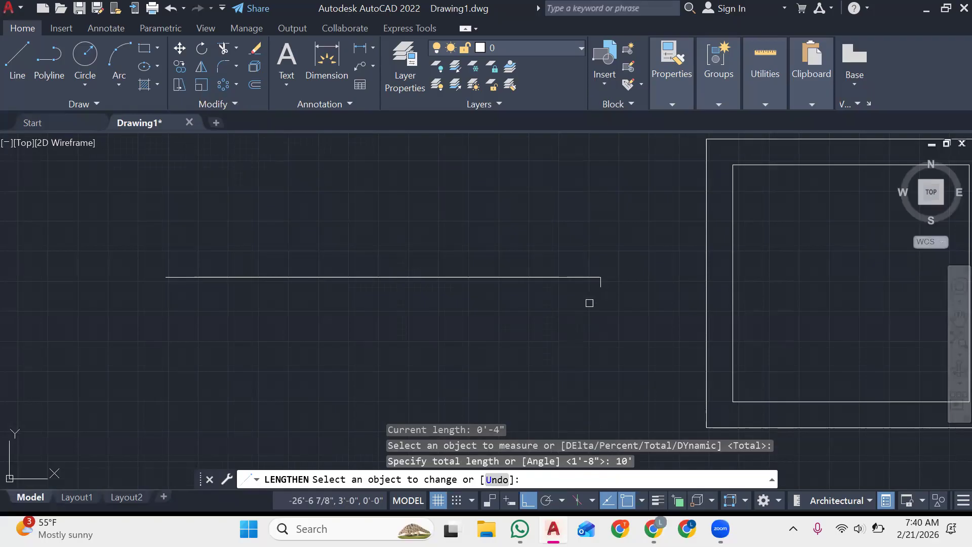
click(601, 287)
click(601, 284)
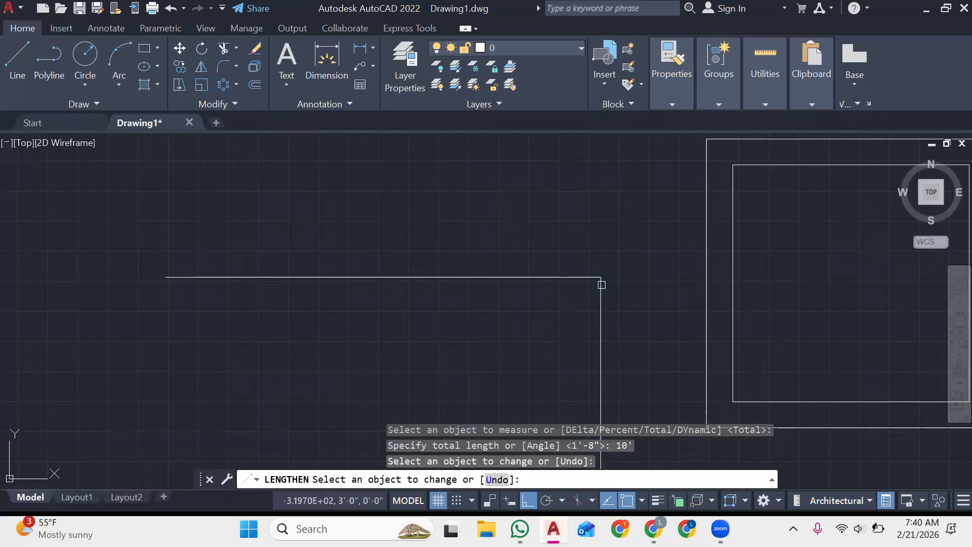
key(Escape)
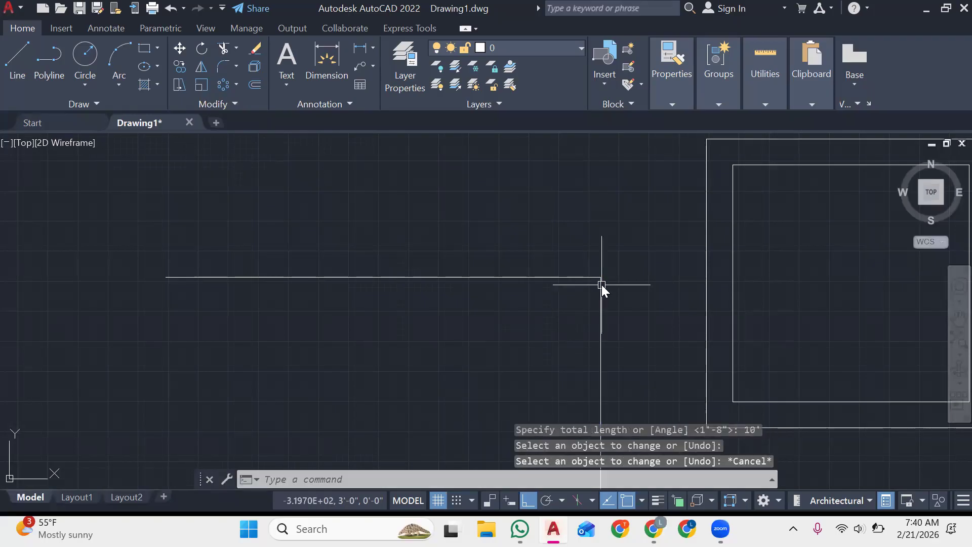
scroll(601, 285, down, 4)
scroll(601, 284, up, 4)
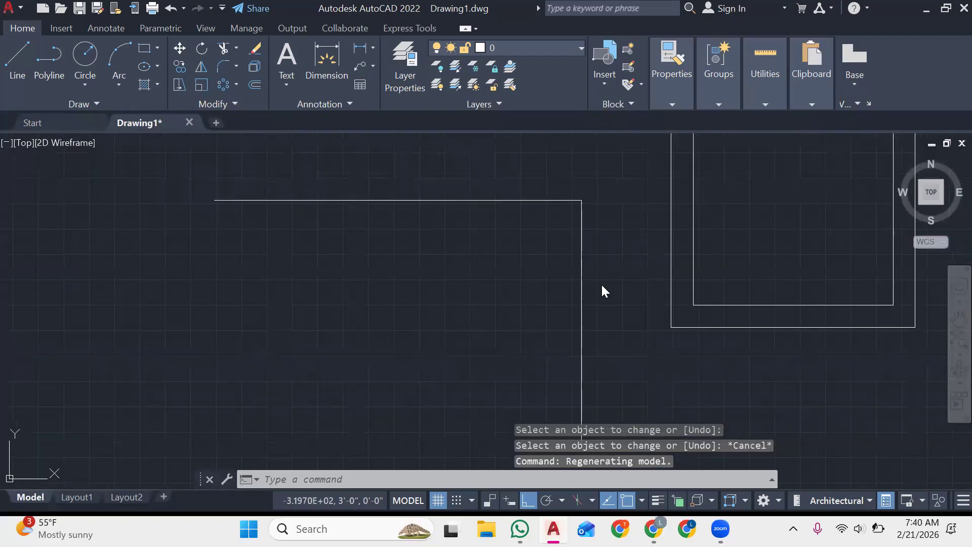
scroll(636, 253, down, 1)
scroll(635, 251, up, 2)
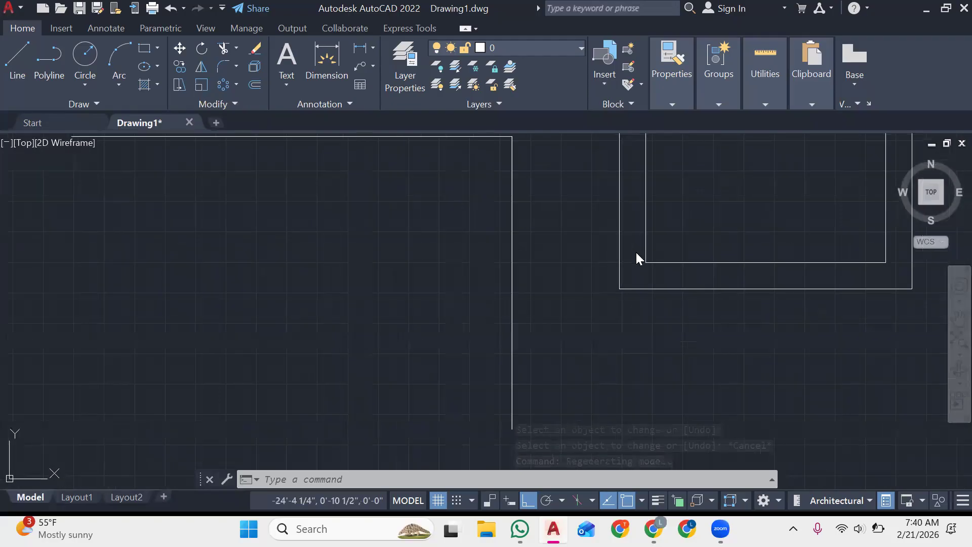
scroll(636, 251, down, 1)
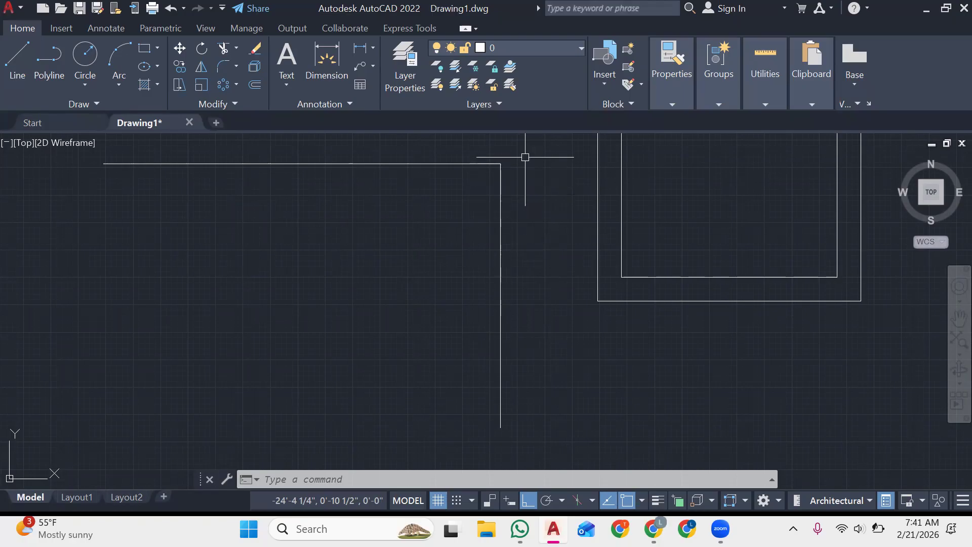
click(528, 150)
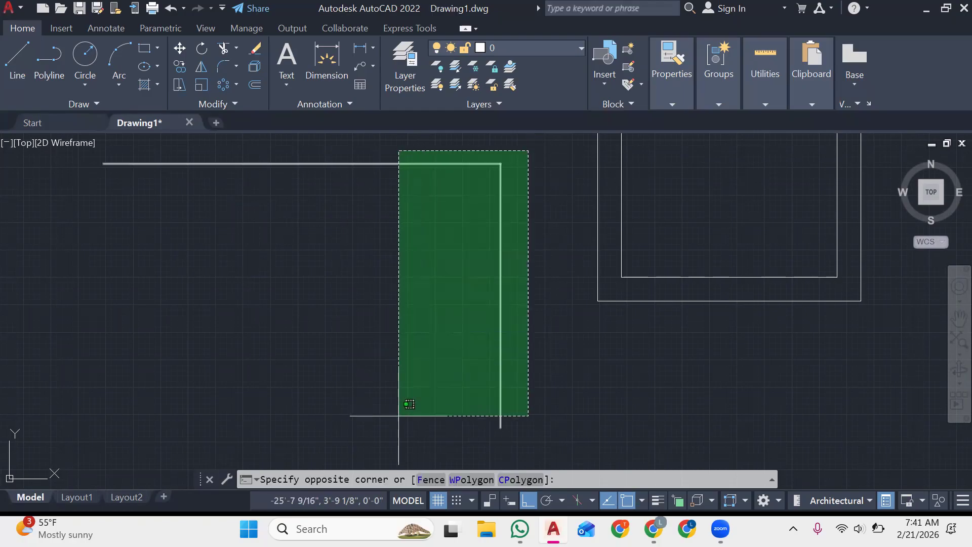
click(338, 408)
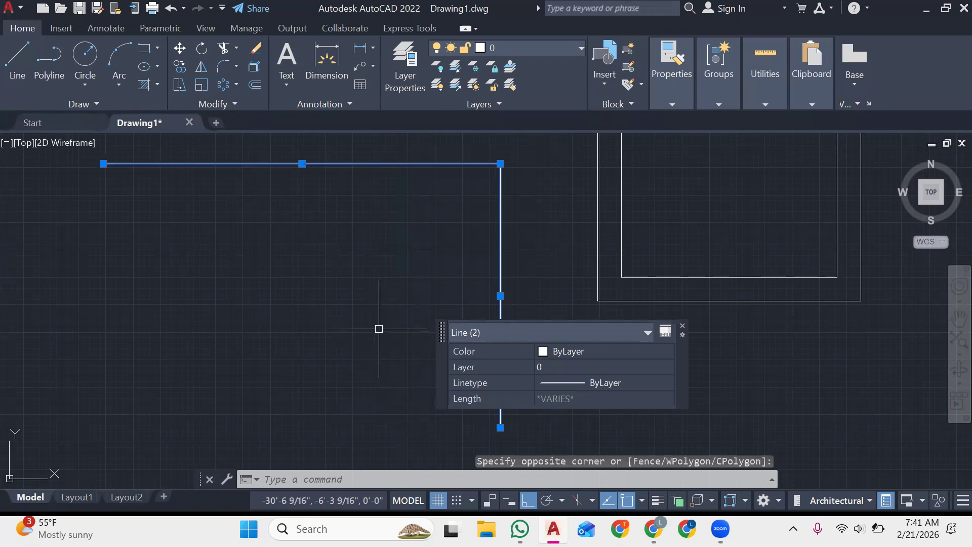
key(Escape)
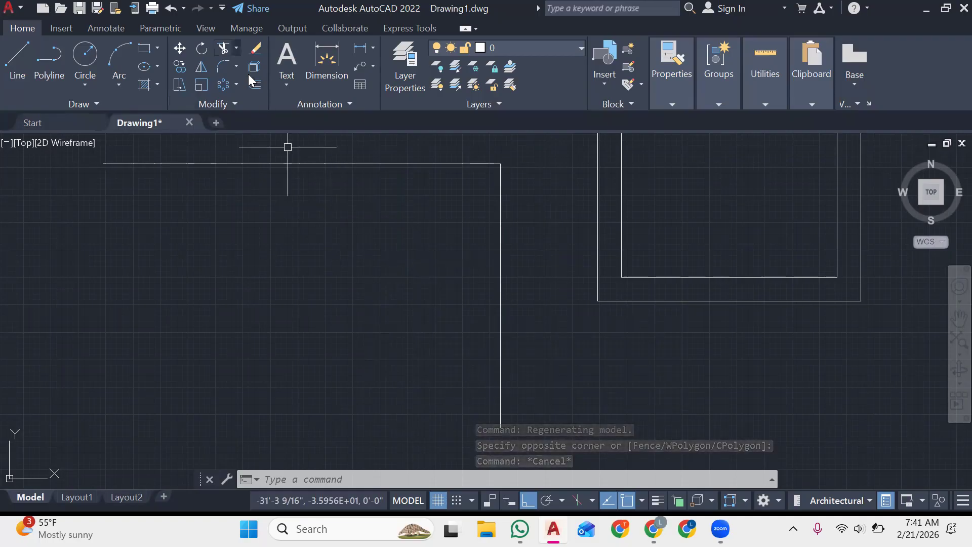
click(241, 104)
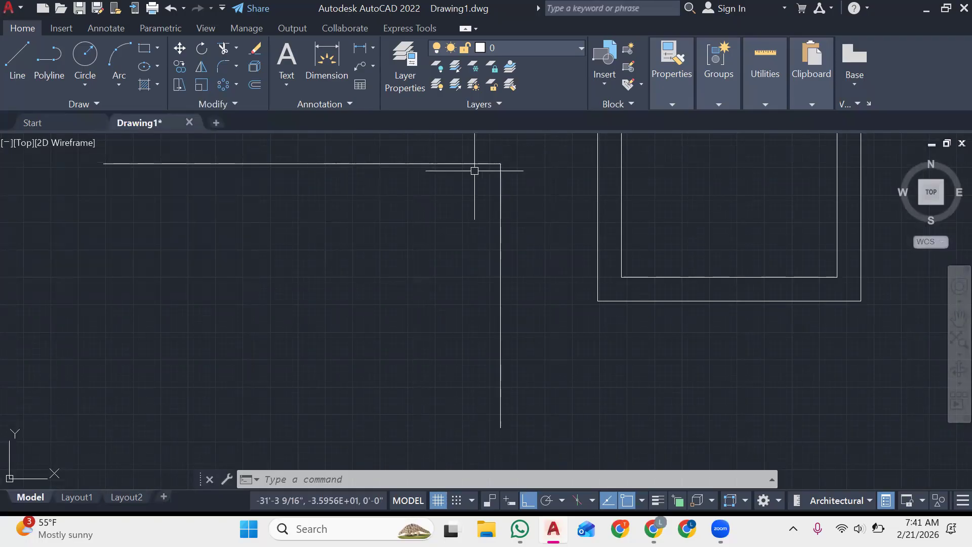
Step: Draw an open five-segment orthogonal polyline in empty space: about 7'-1" right, up, about 7'-9" left, down, and left past its start point
scroll(564, 160, up, 4)
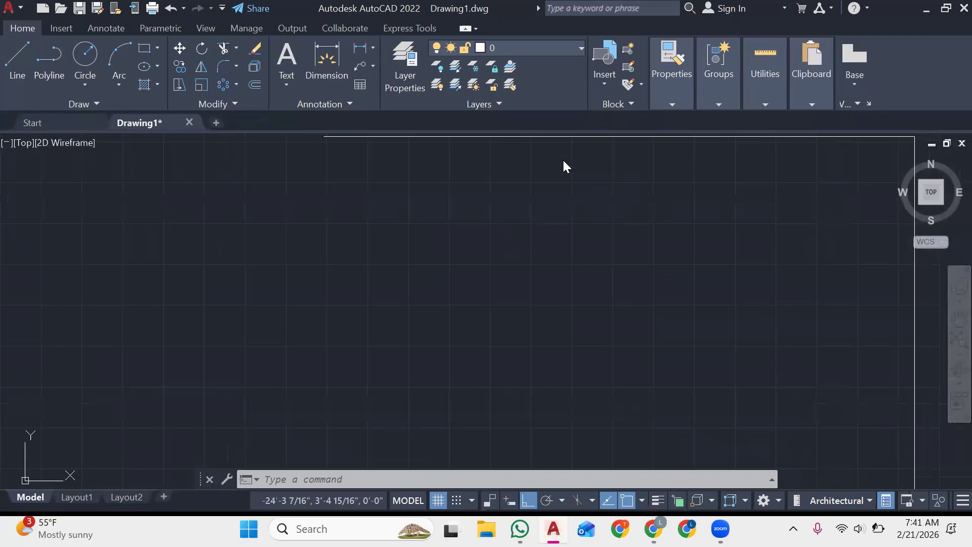
scroll(563, 159, up, 2)
middle_drag(485, 309, 658, 319)
scroll(485, 309, up, 2)
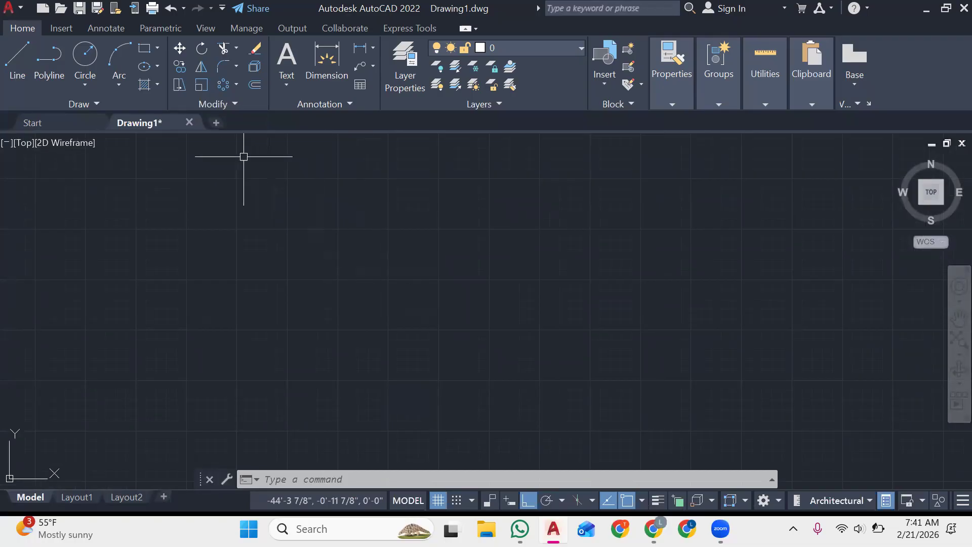
click(53, 61)
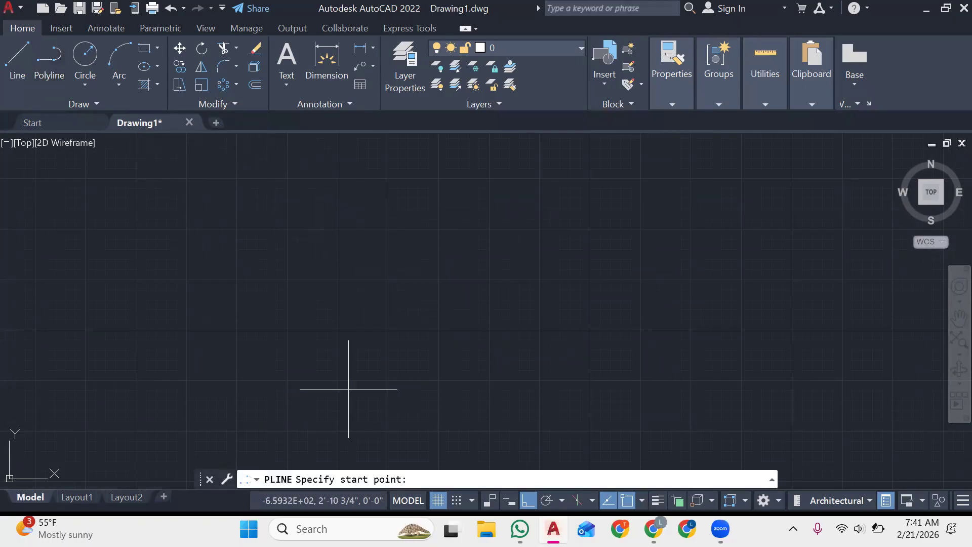
click(350, 312)
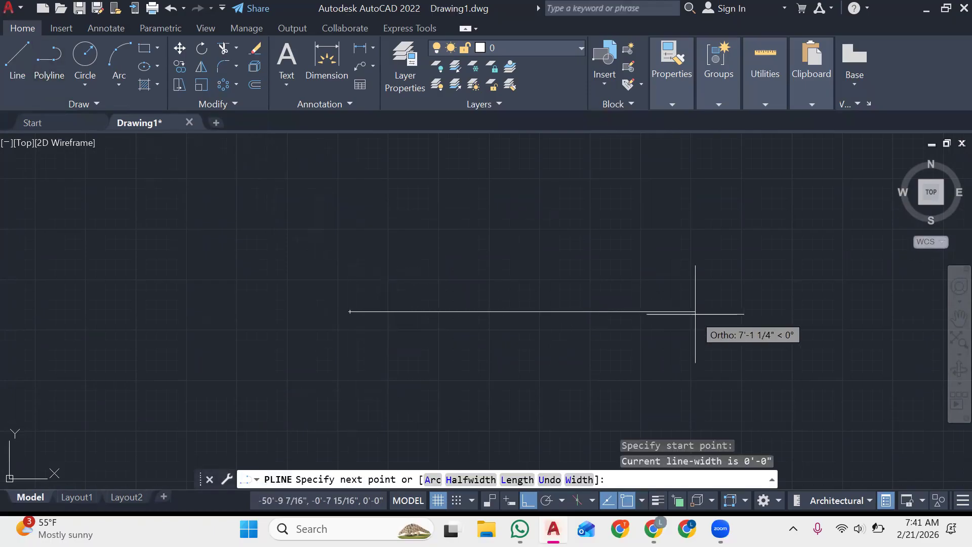
click(695, 303)
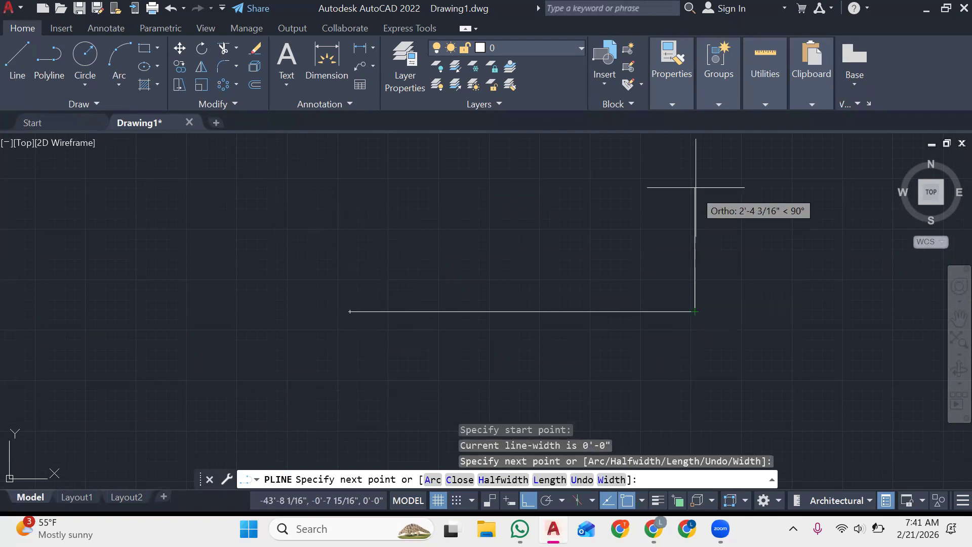
click(697, 161)
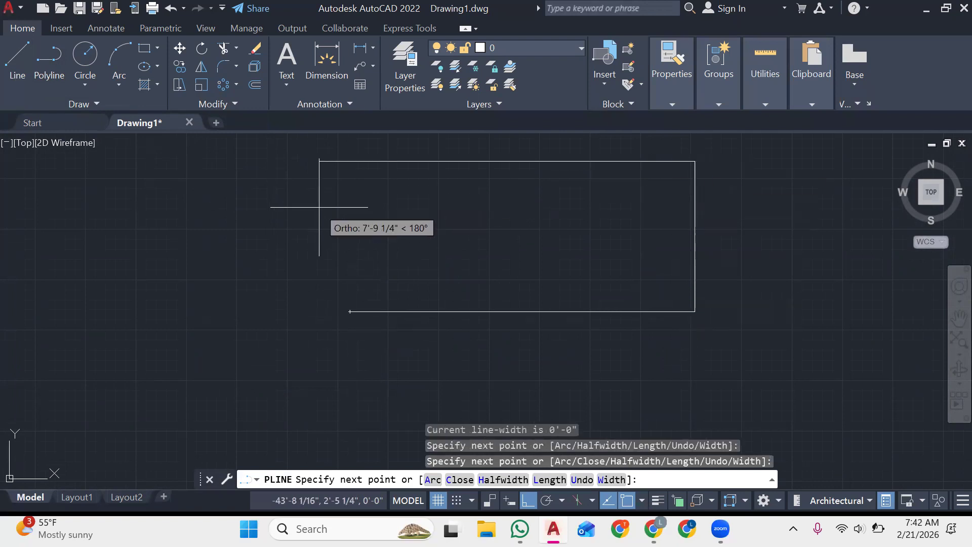
click(319, 203)
click(223, 315)
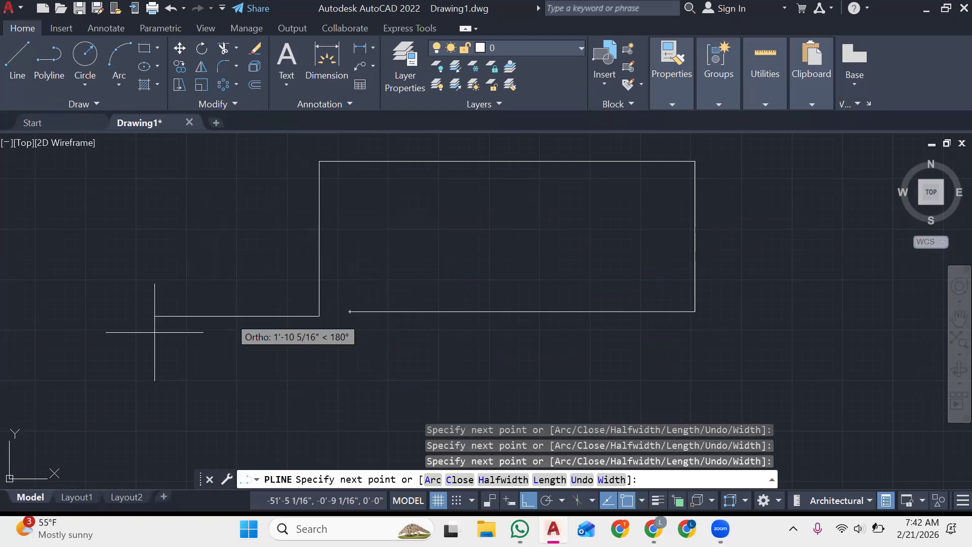
click(103, 316)
key(Escape)
key(Escape)
Step: Close the open orthogonal polyline with the Edit Polyline Close option and end the command
click(245, 102)
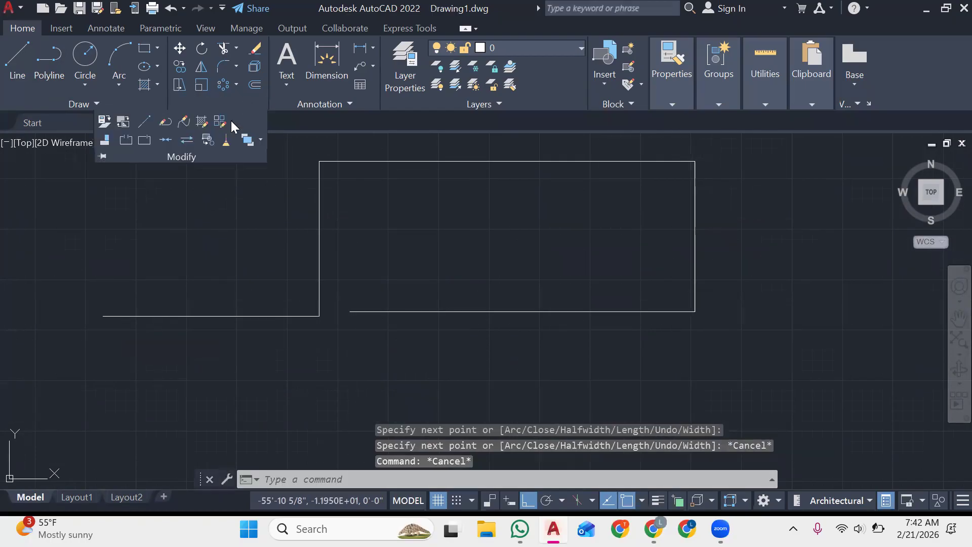
click(166, 127)
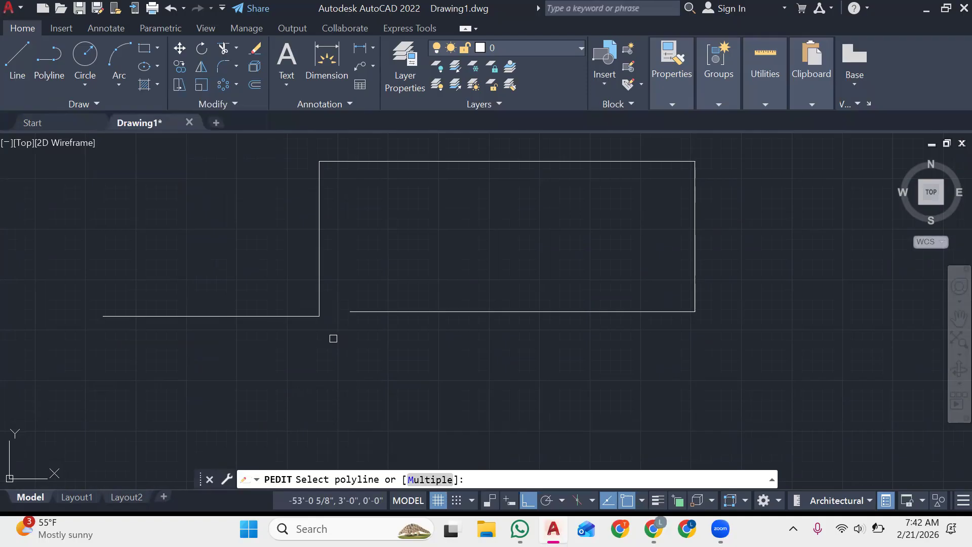
click(320, 318)
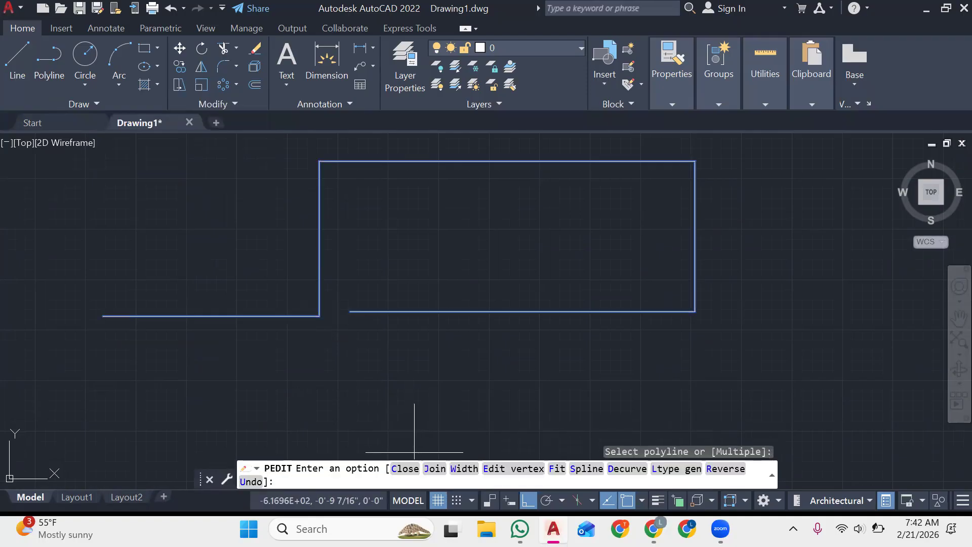
click(401, 468)
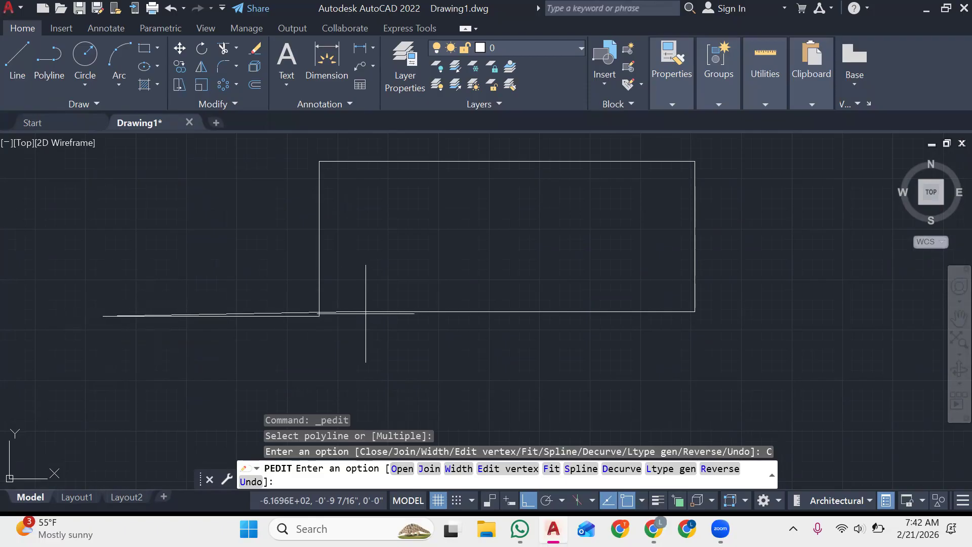
key(Escape)
key(Escape)
key(Escape)
key(Escape)
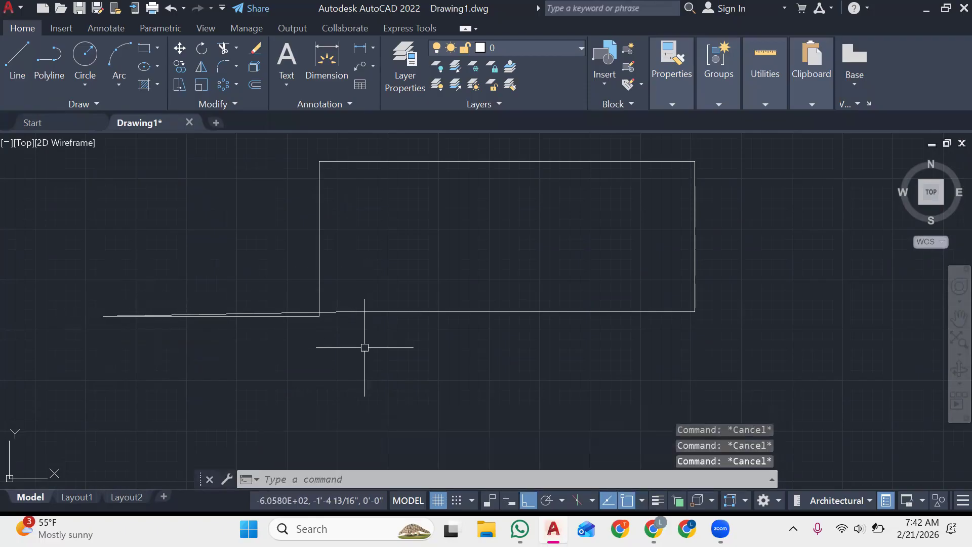
Step: Turn Ortho off and draw an open zigzag polyline of four slanted segments in the area beneath the long horizontal line
scroll(752, 370, right, 5)
scroll(752, 370, down, 4)
scroll(752, 370, up, 4)
scroll(753, 371, down, 1)
middle_drag(753, 371, 196, 366)
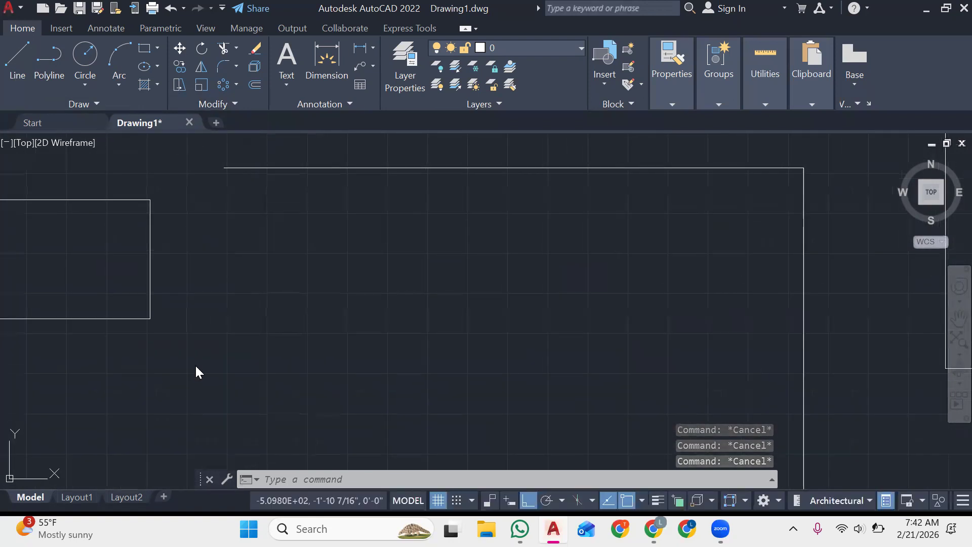
text(1)
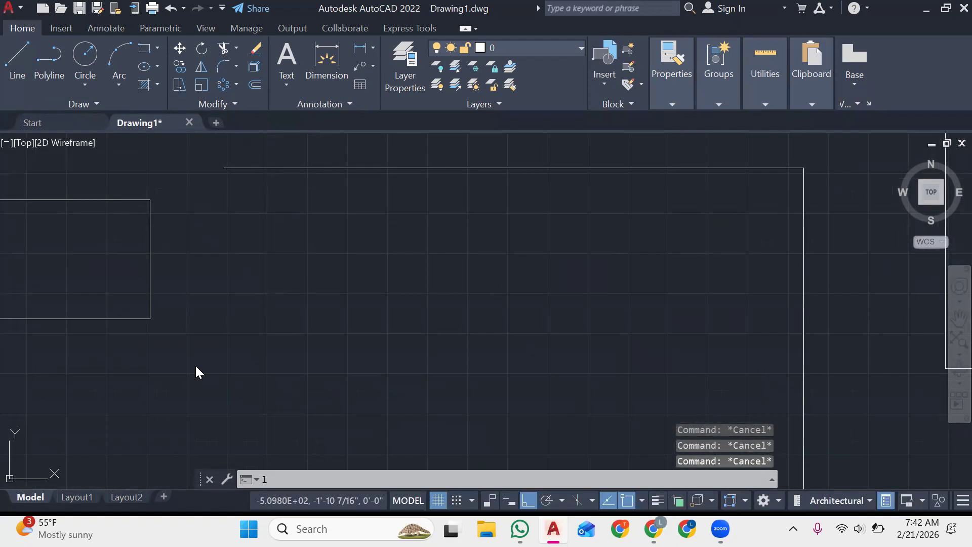
key(BackSpace)
text(pl)
key(Return)
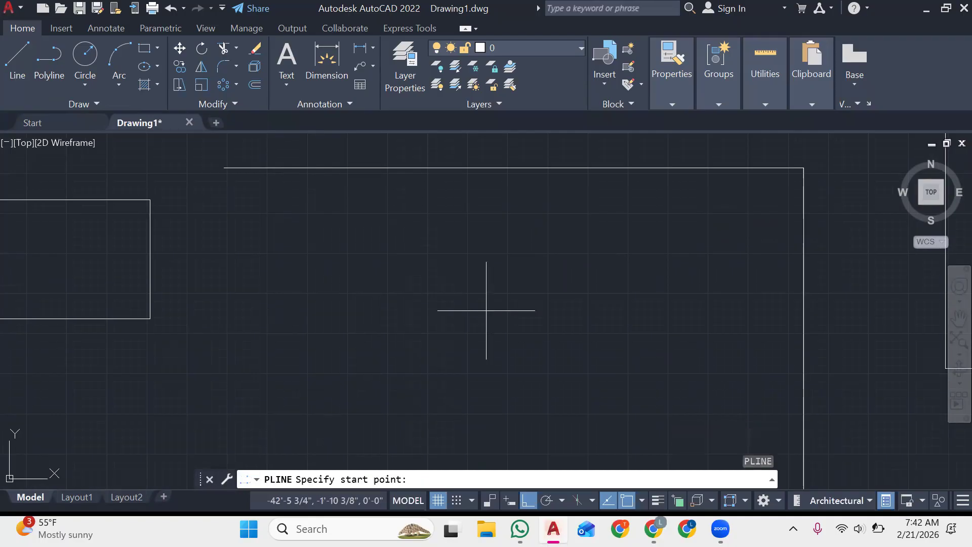
click(530, 499)
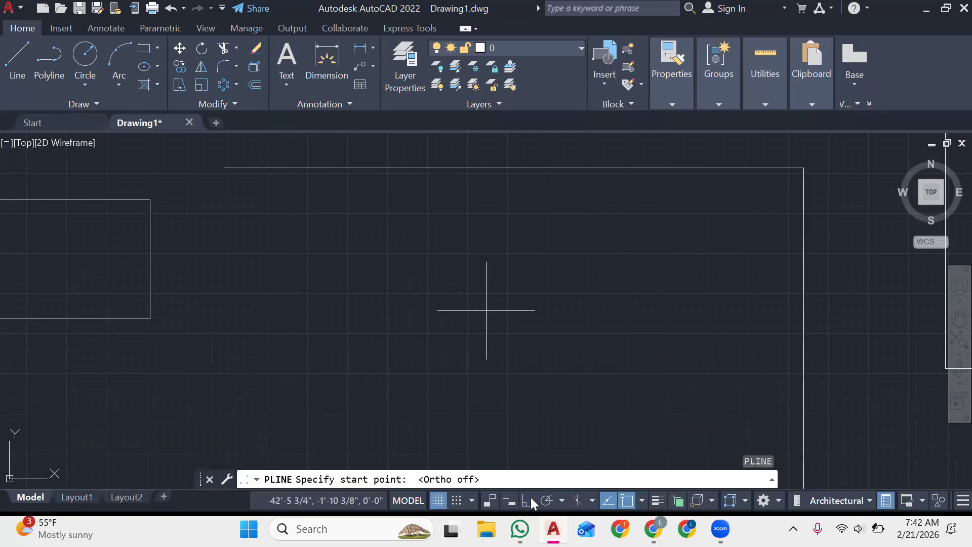
click(331, 354)
click(473, 239)
click(626, 331)
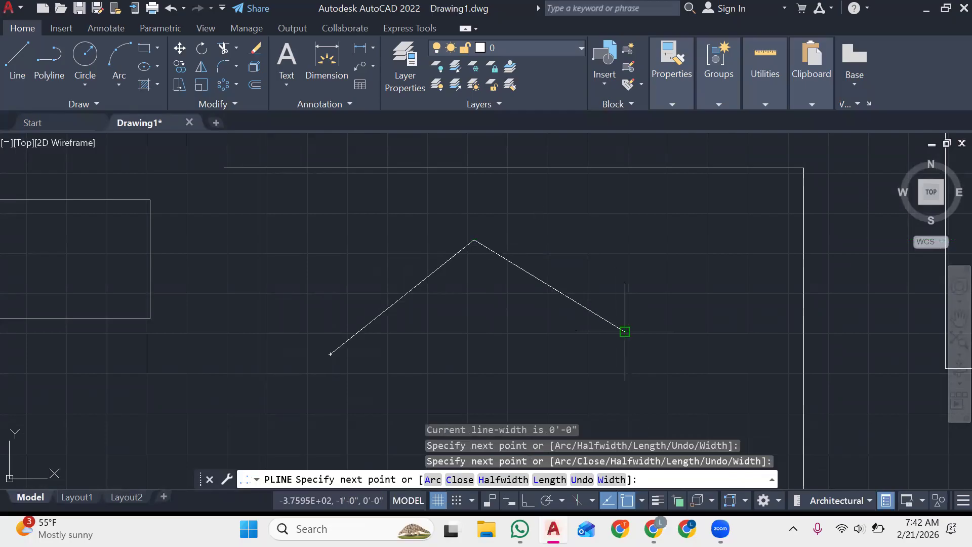
click(716, 208)
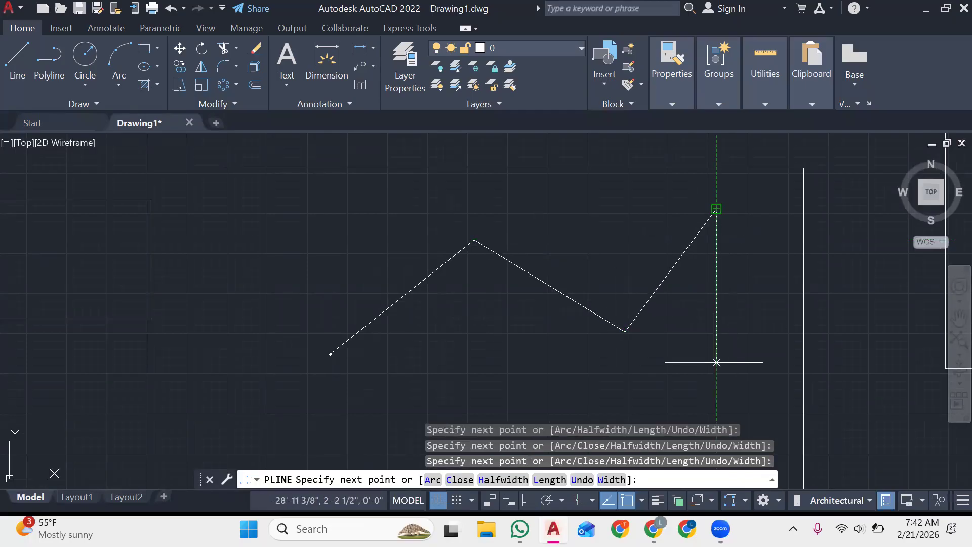
click(735, 383)
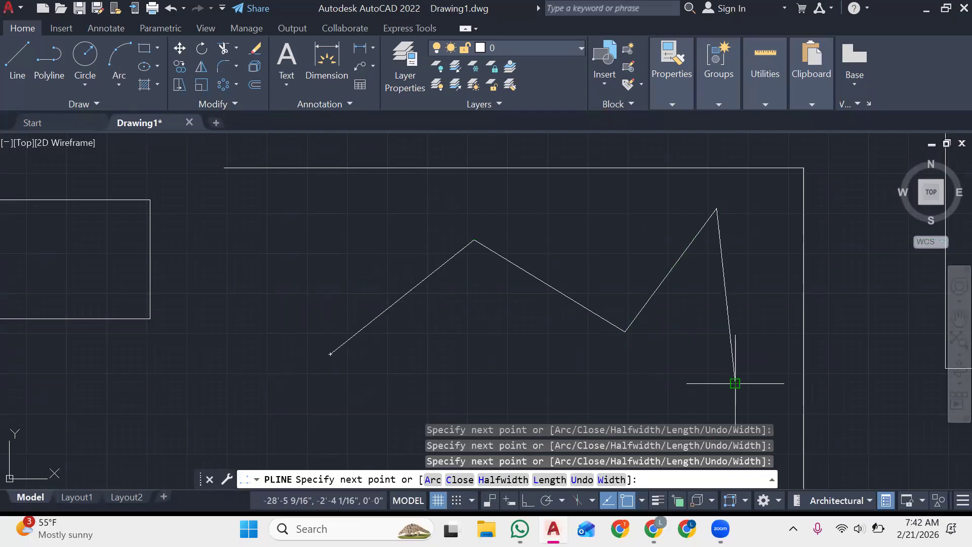
key(Escape)
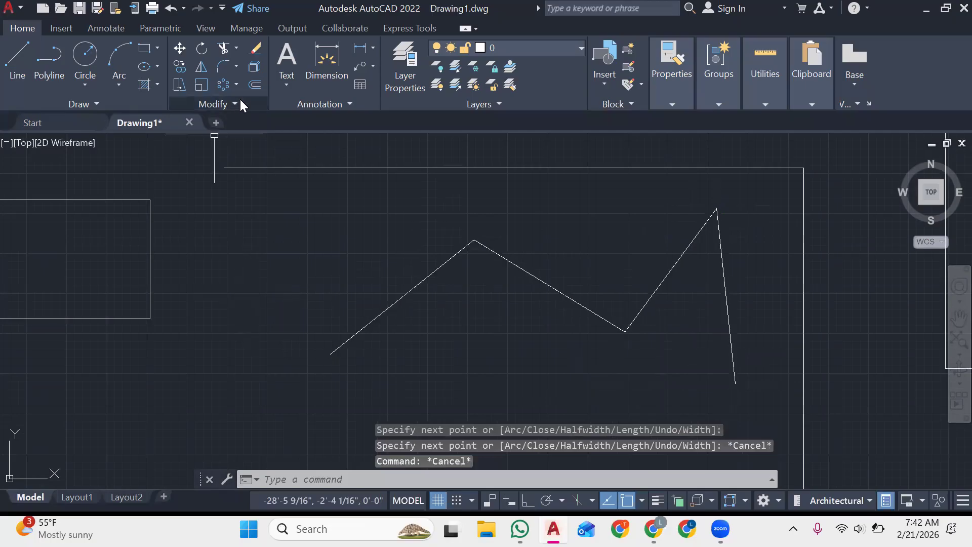
Step: Close the slanted zigzag polyline with the Edit Polyline Close option, try its Join option, and end the command
click(241, 103)
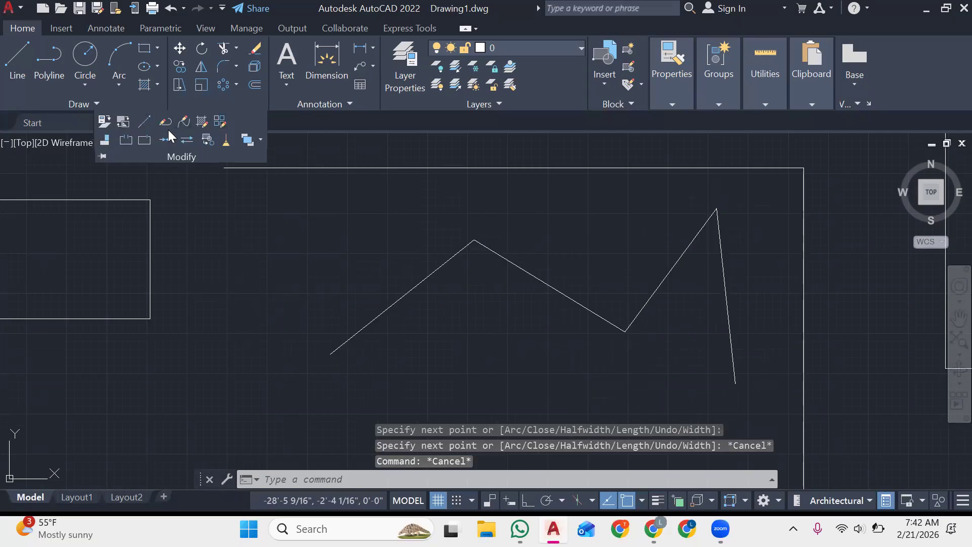
click(166, 121)
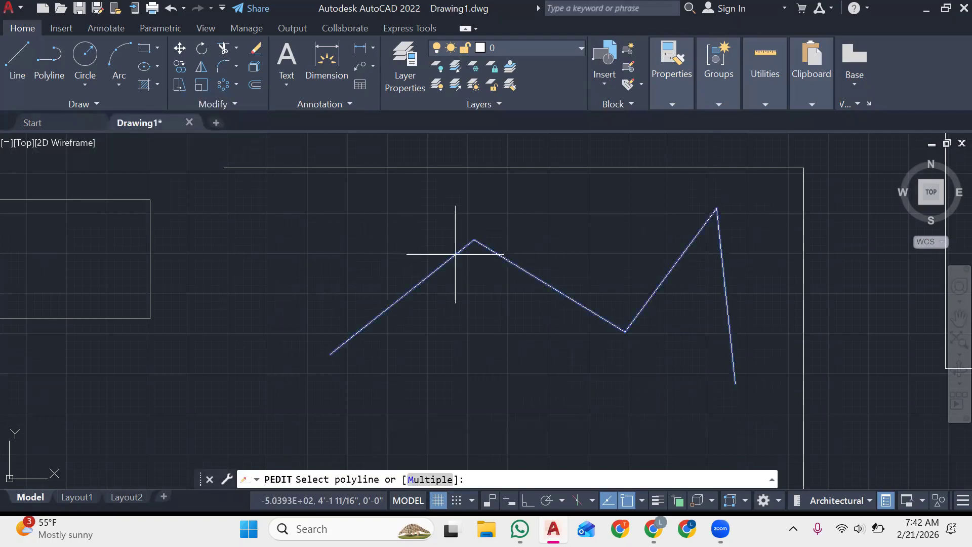
click(456, 254)
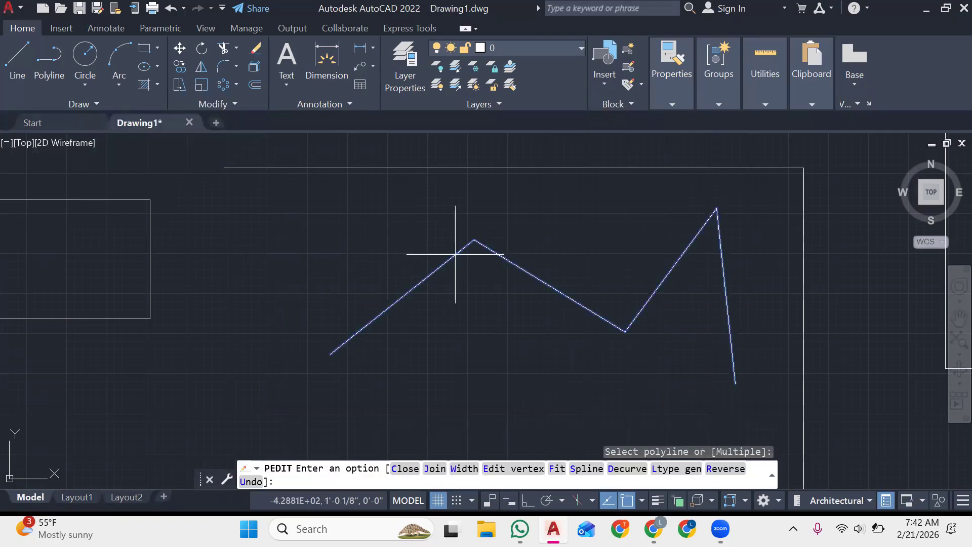
click(406, 469)
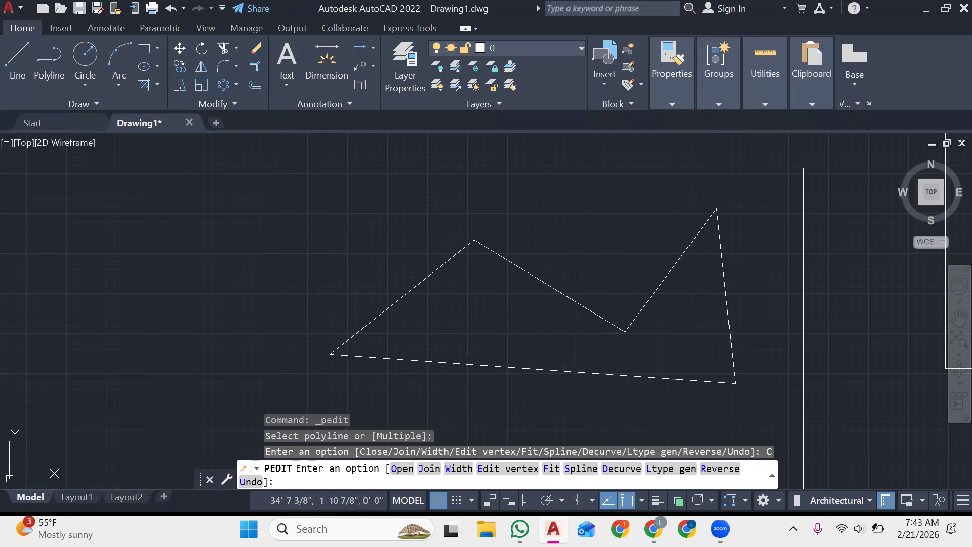
click(429, 469)
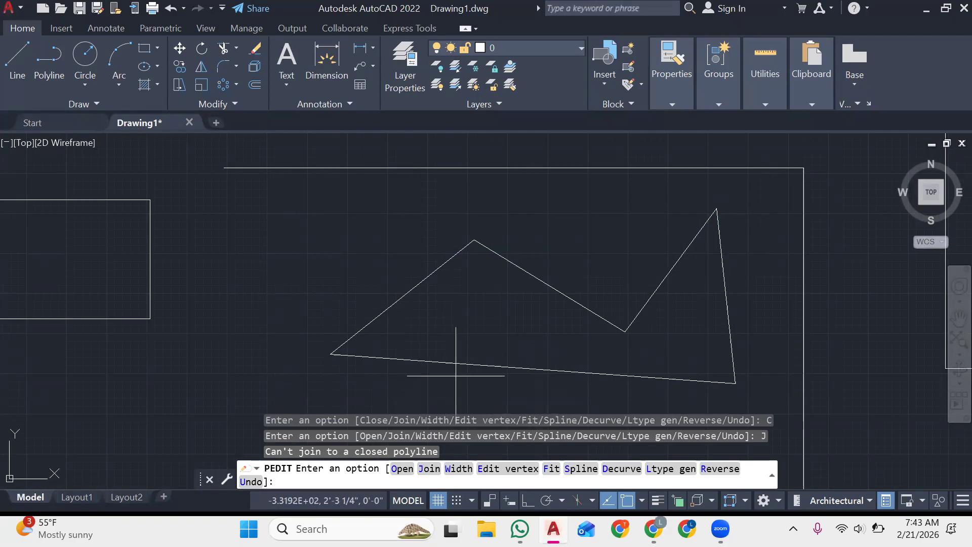
key(Escape)
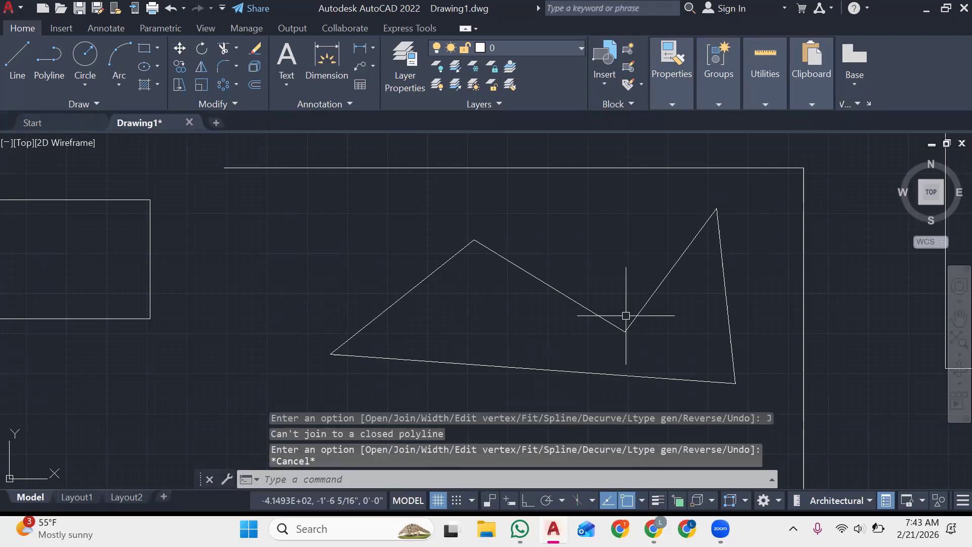
click(230, 97)
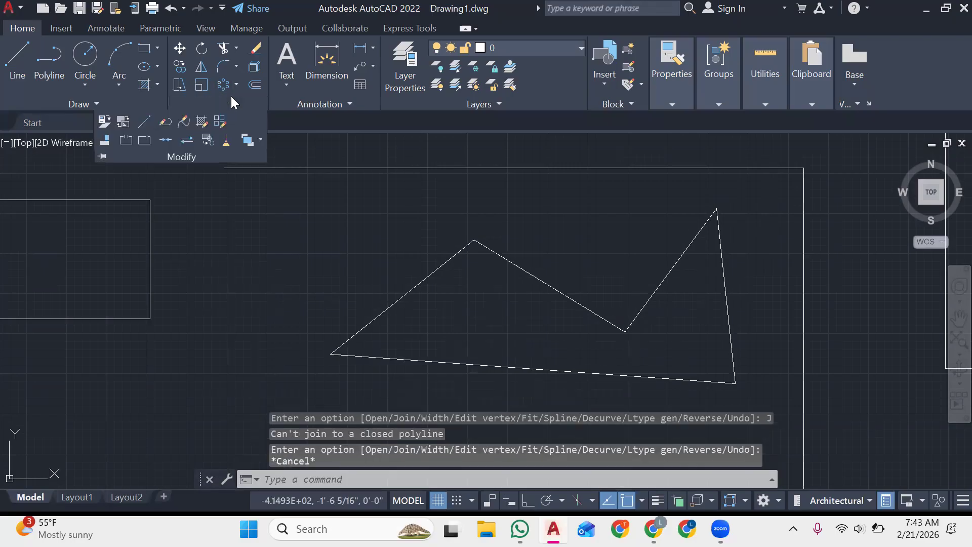
click(169, 124)
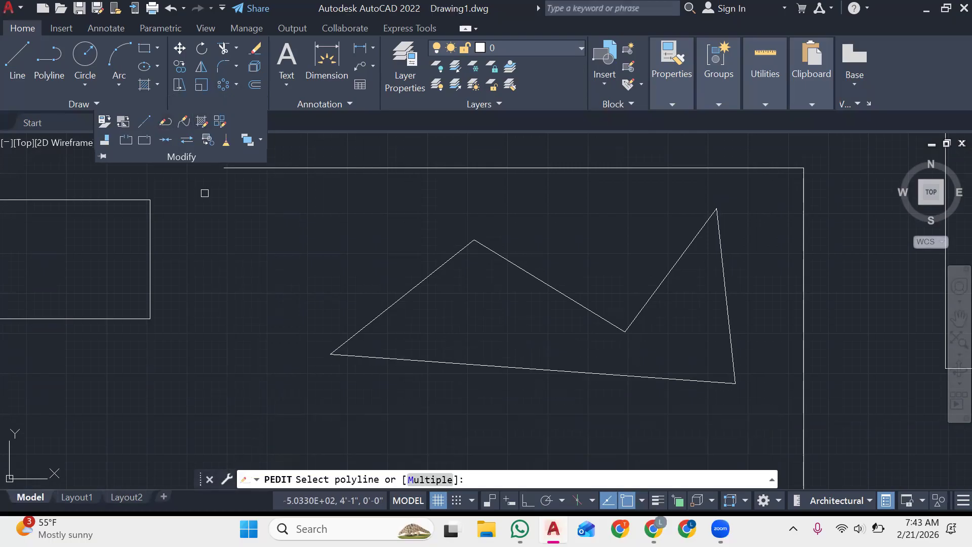
click(488, 364)
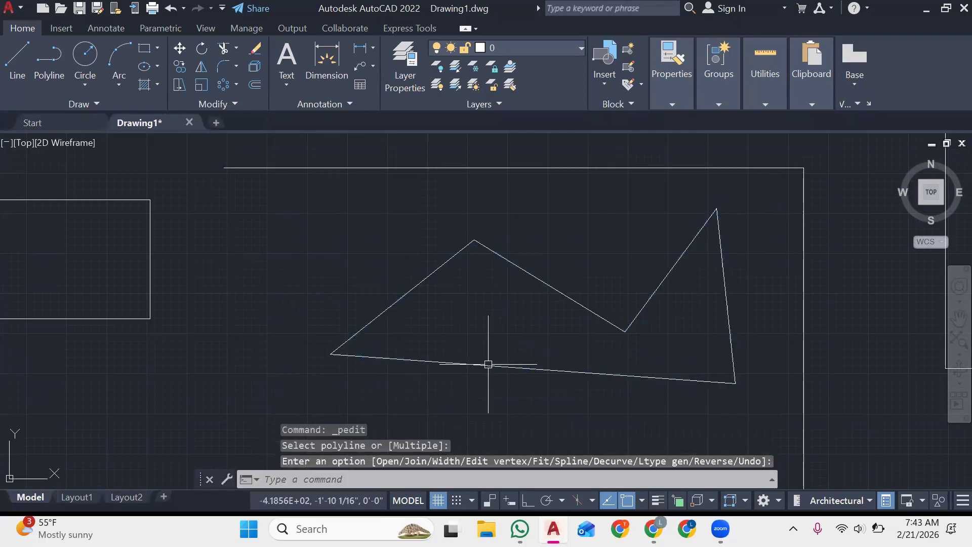
Step: Set the width of all segments of the closed zigzag polyline to 1' with the Edit Polyline Width option
key(Return)
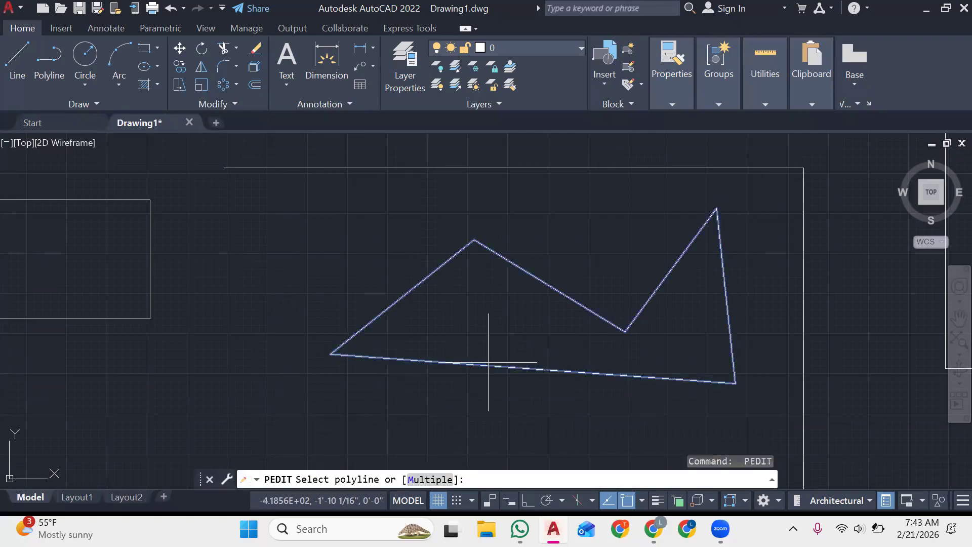
click(488, 365)
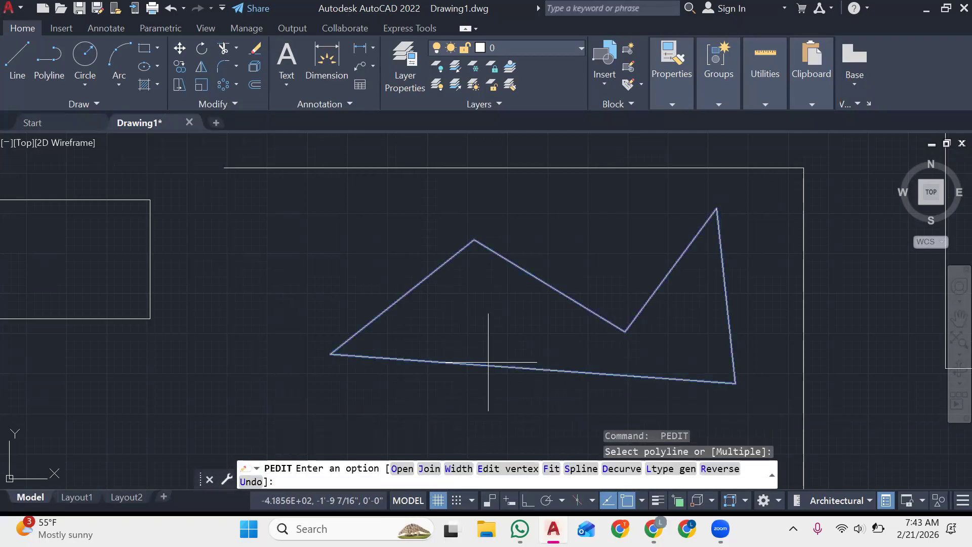
click(453, 473)
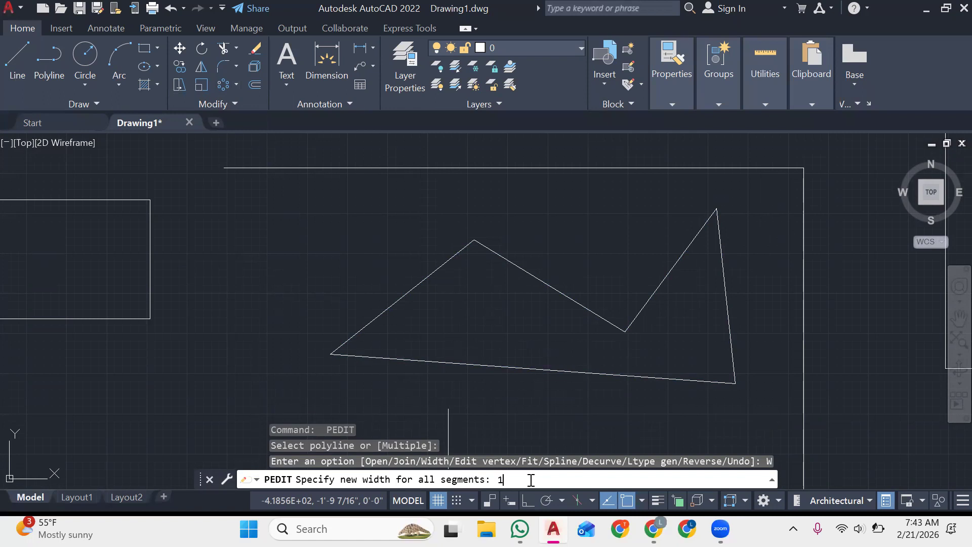
key(Return)
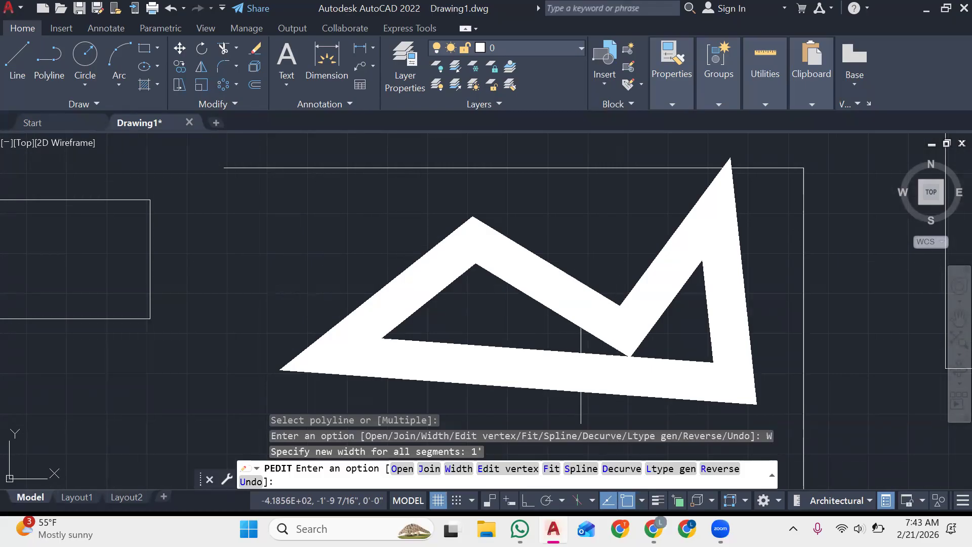
Step: Set the width of all segments of the closed zigzag polyline to 0.5 and finish the polyline edit
click(459, 468)
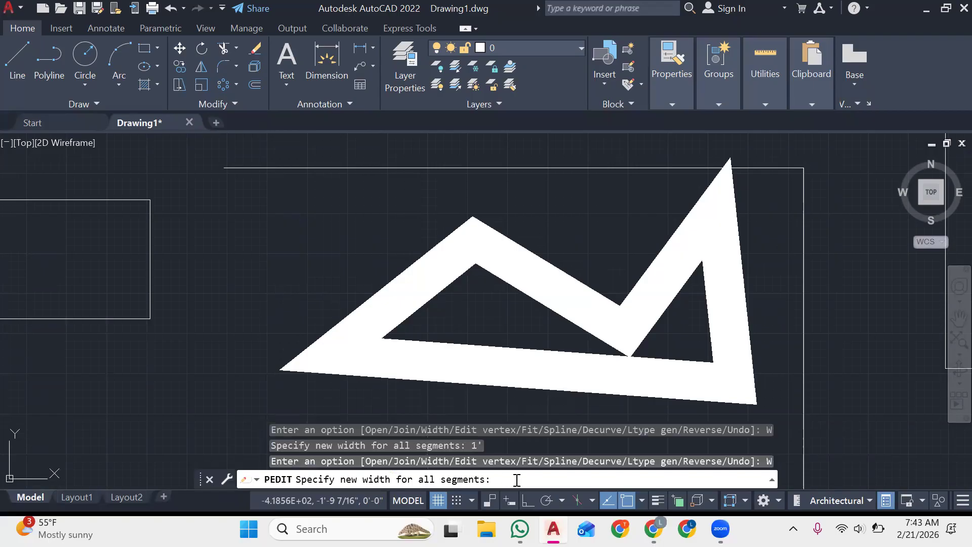
key(Return)
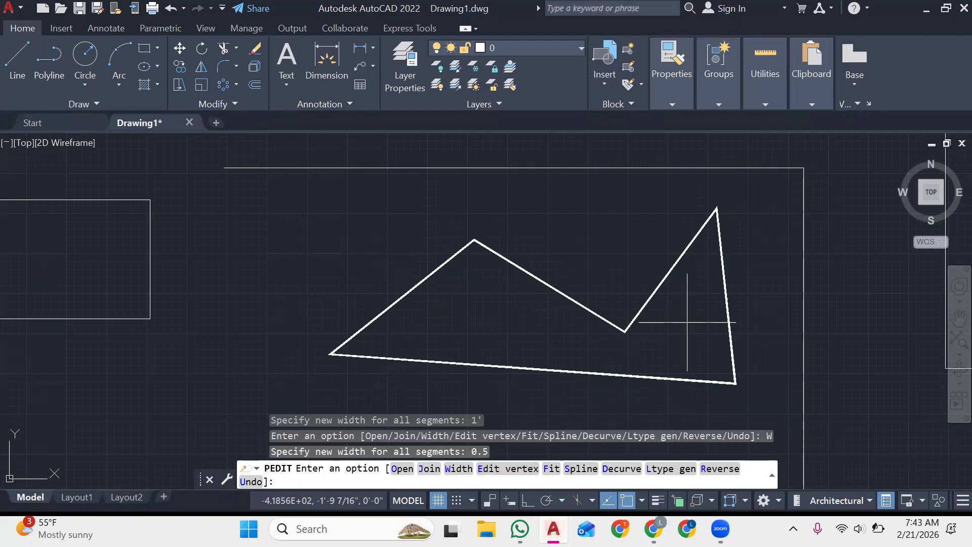
key(Escape)
key(Escape)
key(Escape)
key(Escape)
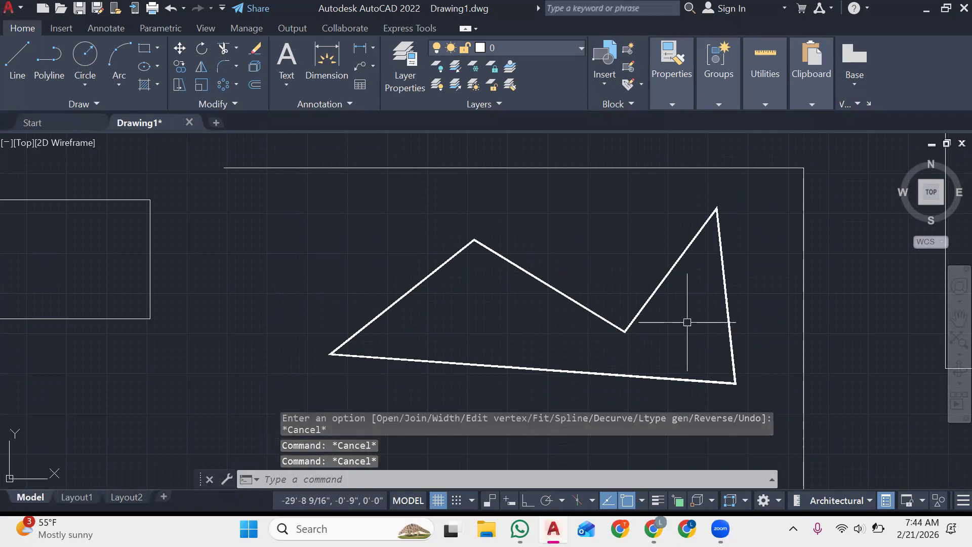
mouse_move(688, 322)
middle_down()
mouse_move(348, 323)
mouse_move(471, 206)
mouse_move(760, 98)
middle_up()
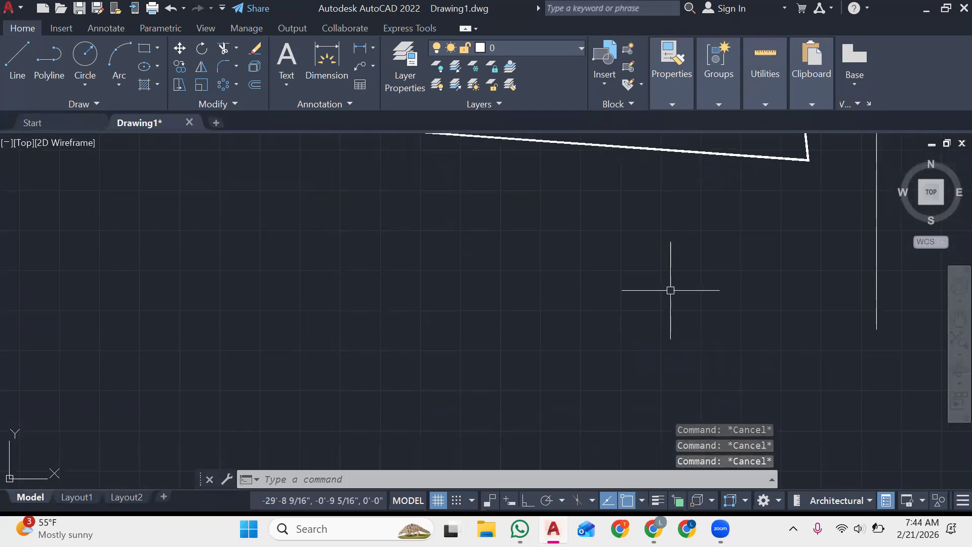
scroll(670, 290, down, 2)
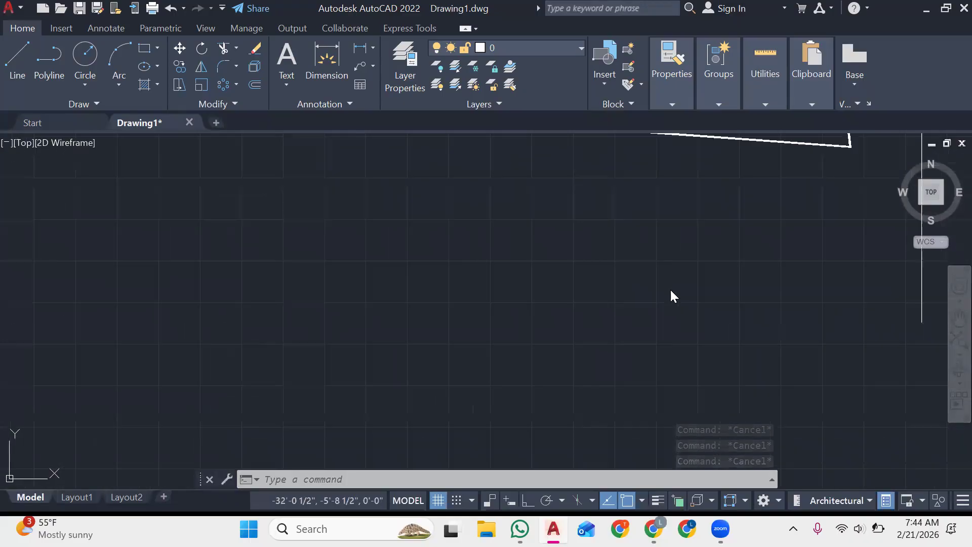
scroll(670, 290, down, 1)
scroll(670, 290, up, 3)
scroll(670, 290, down, 4)
scroll(670, 290, up, 2)
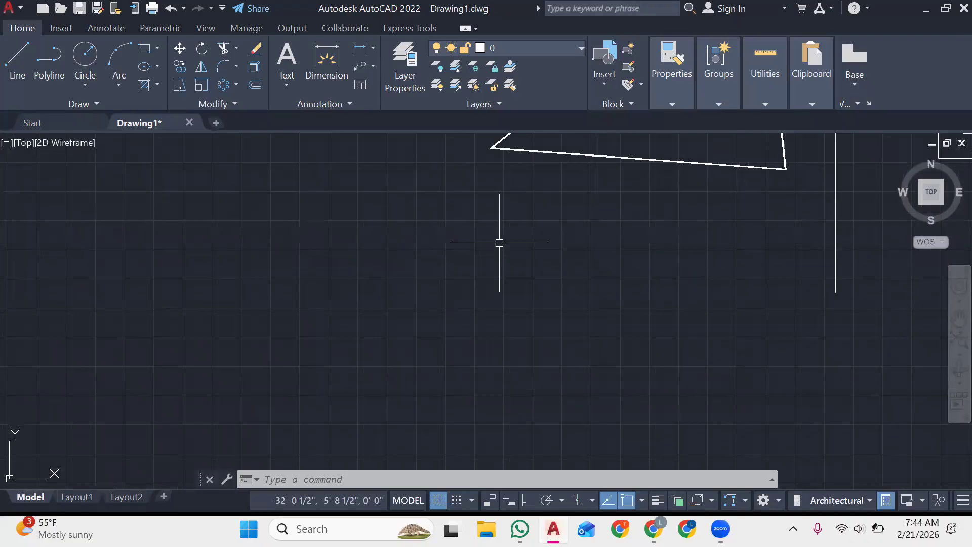
click(241, 101)
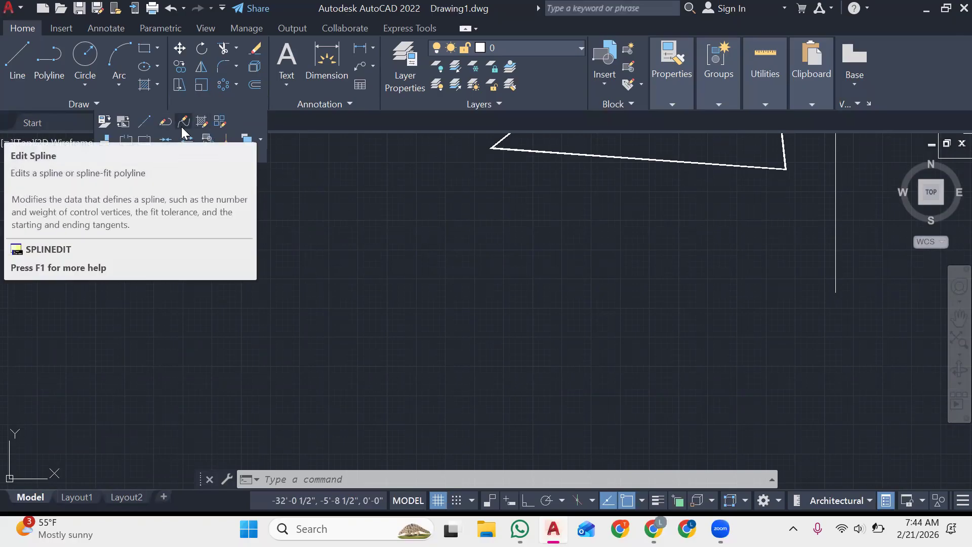
click(339, 262)
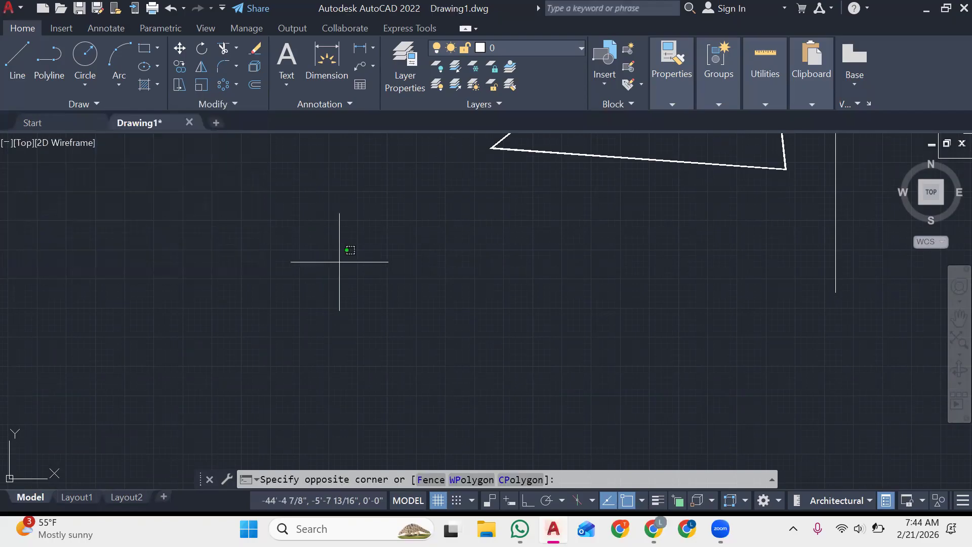
click(211, 350)
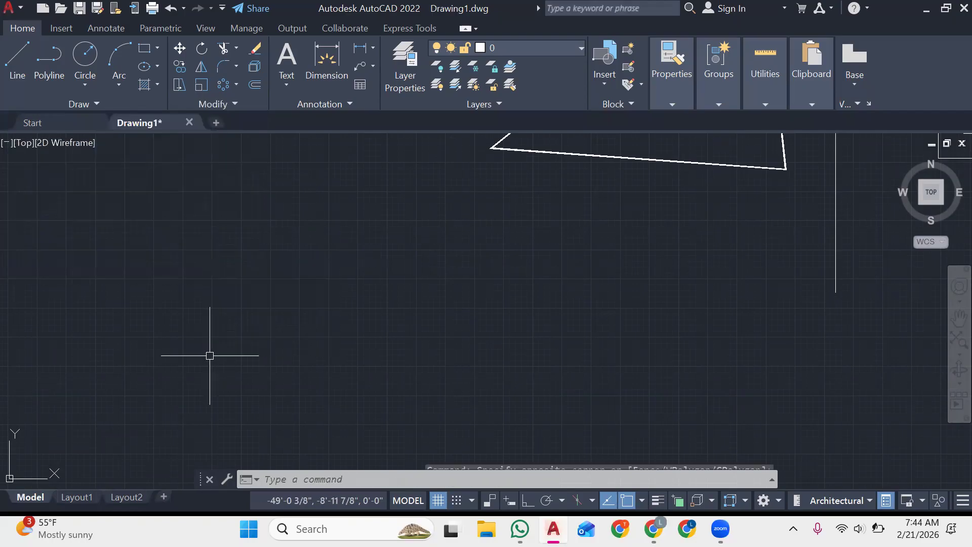
click(97, 105)
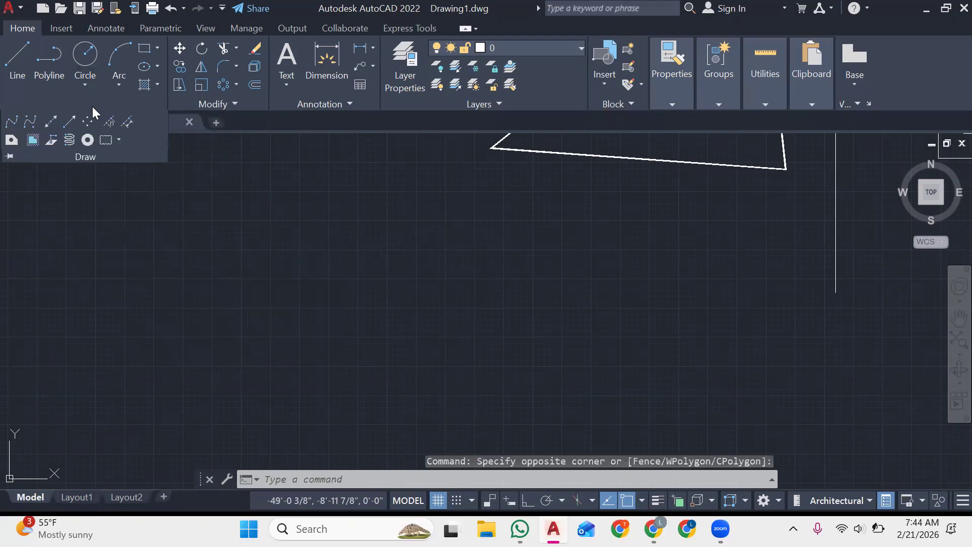
click(13, 124)
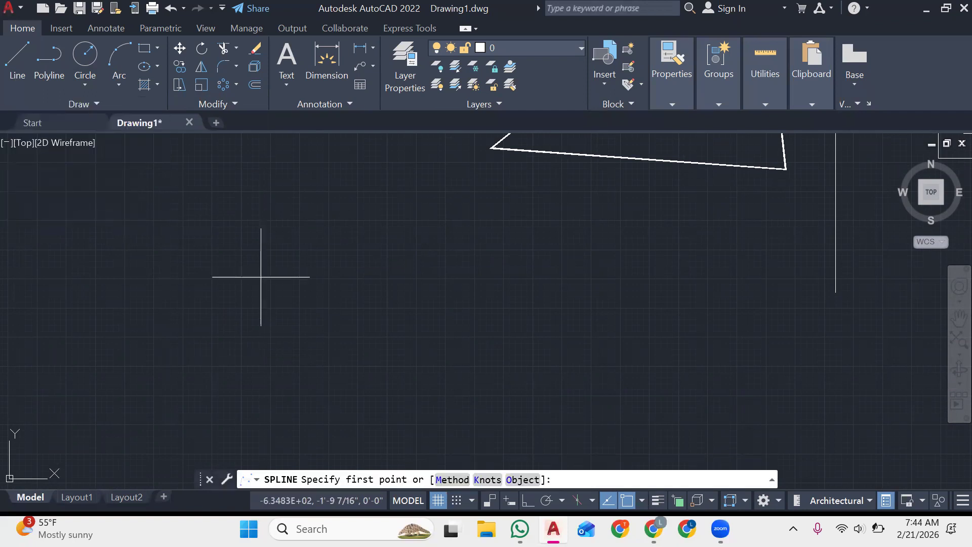
click(238, 307)
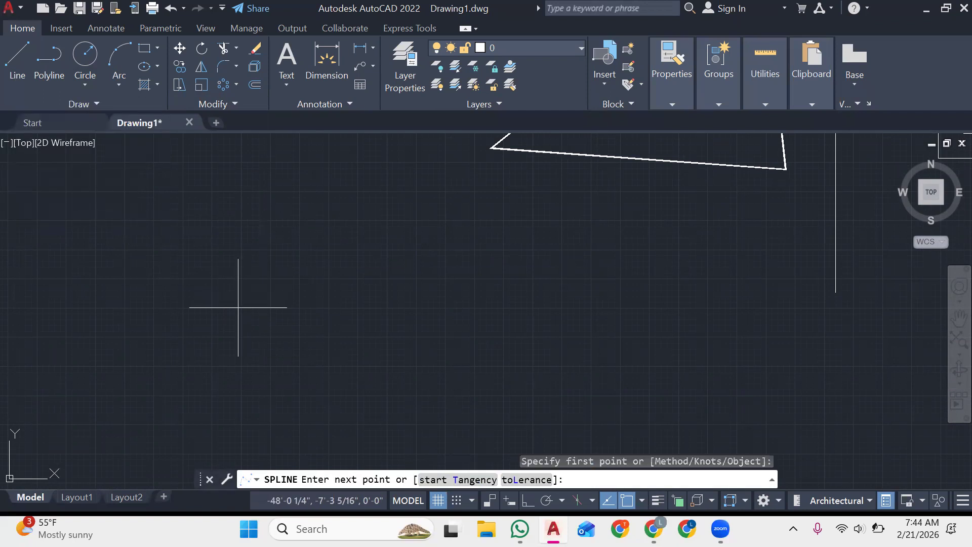
click(316, 205)
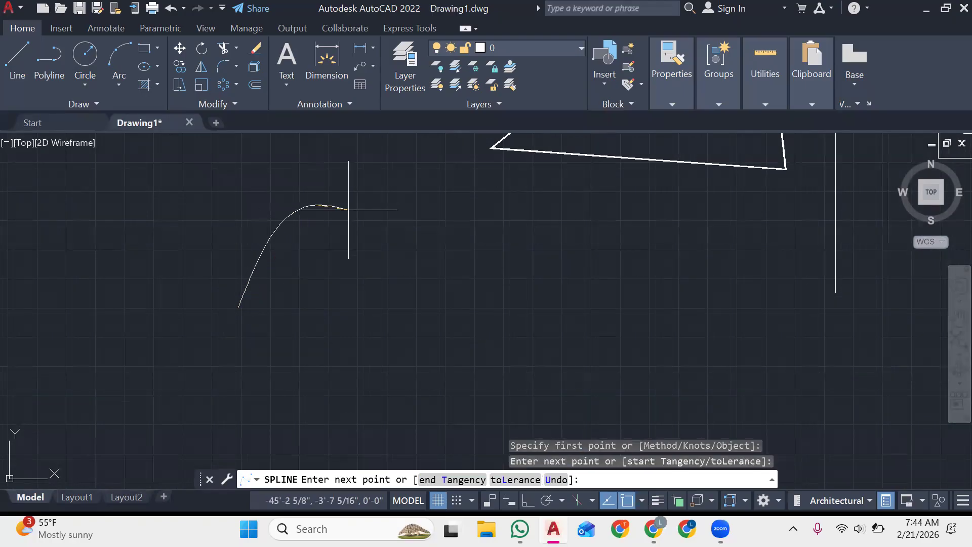
click(354, 301)
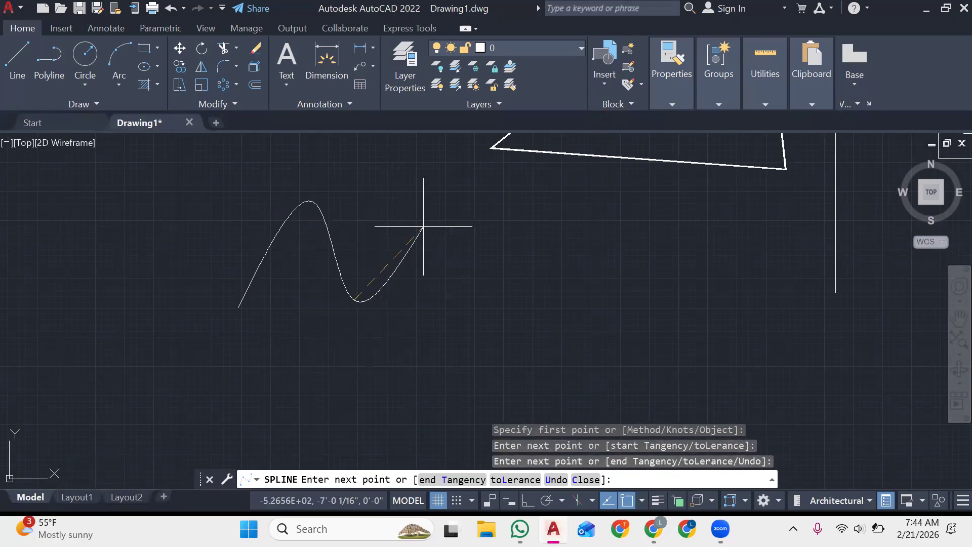
click(419, 200)
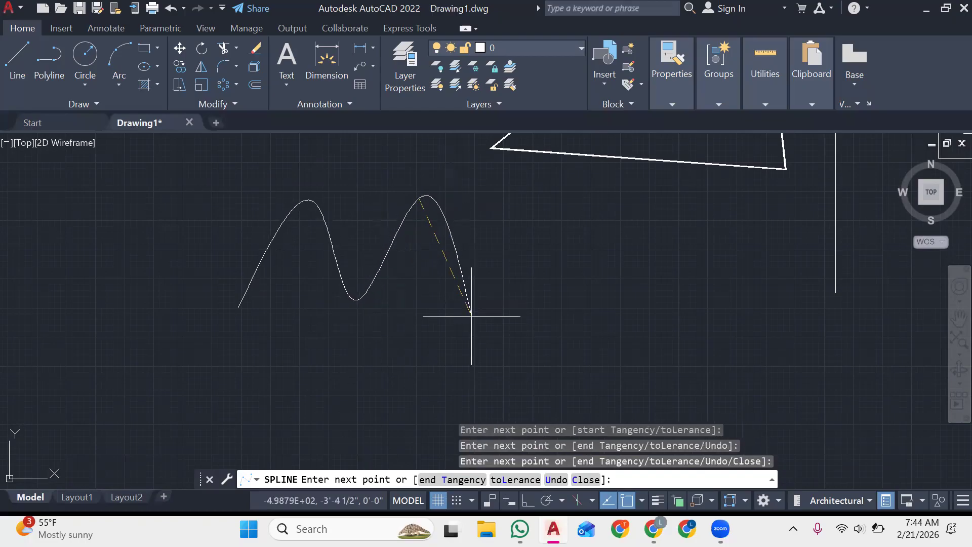
click(474, 297)
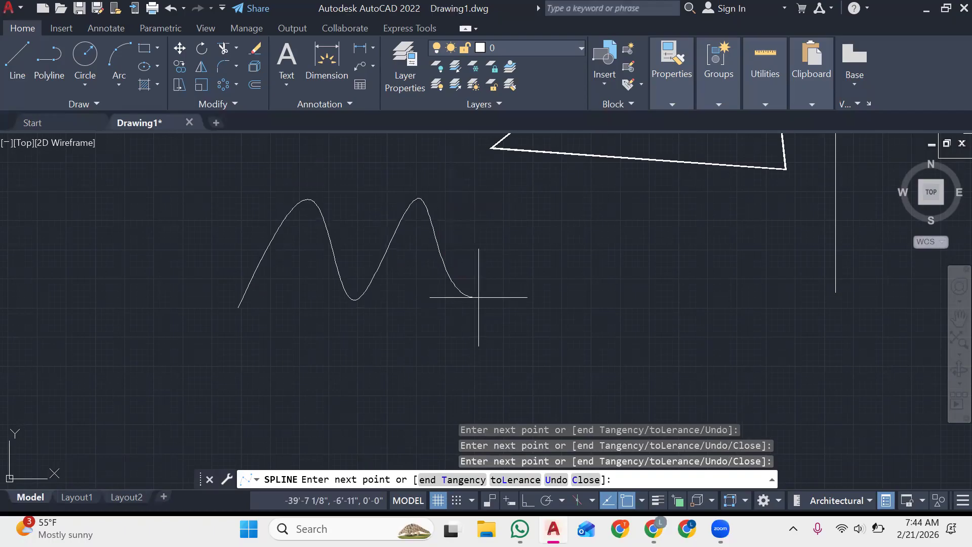
click(519, 203)
key(Escape)
key(Escape)
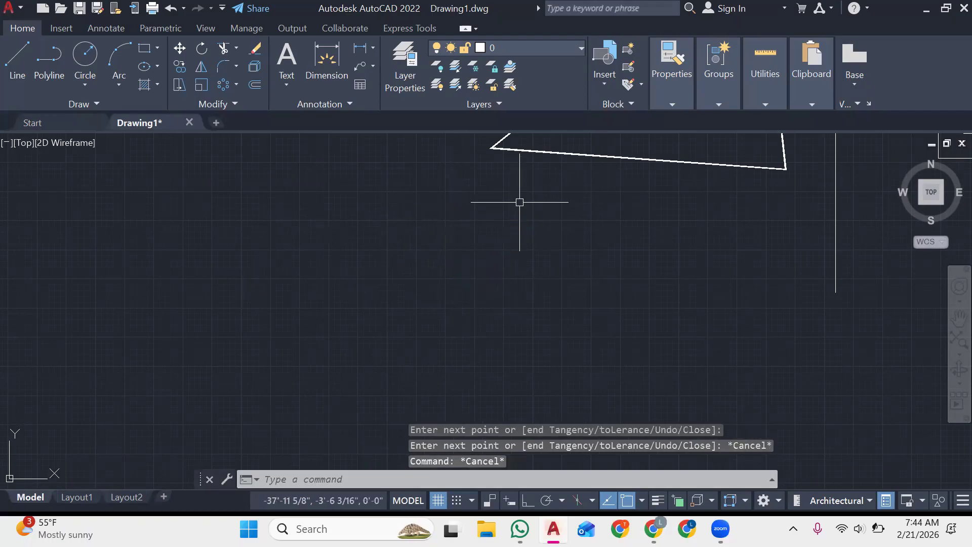
Step: Draw a closed fit-point spline through six alternating low and high points in the empty area below the thick polyline
key(Return)
click(308, 309)
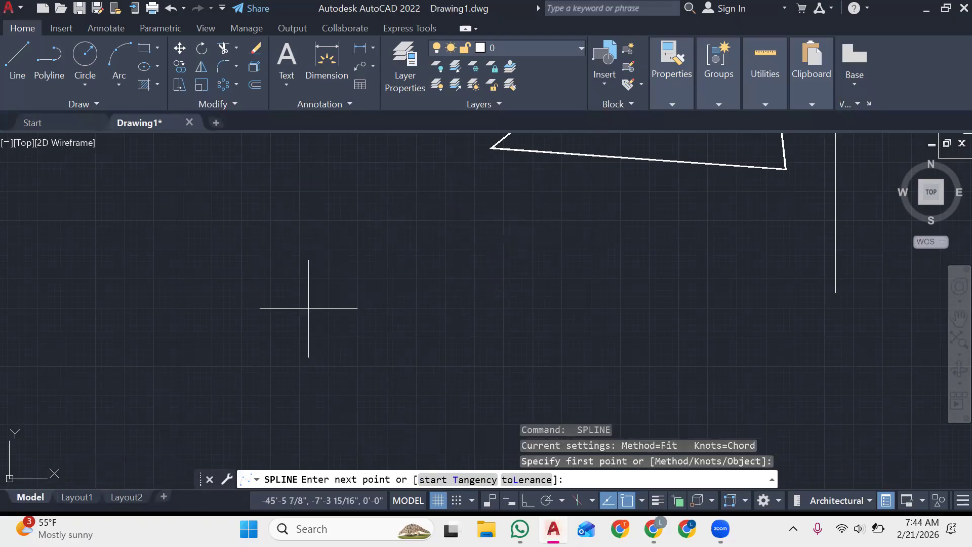
click(376, 219)
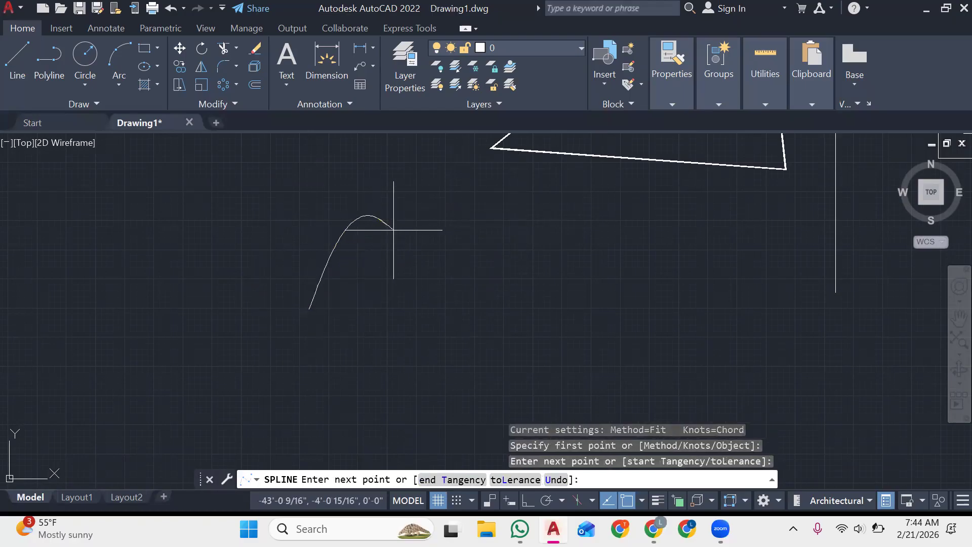
click(390, 316)
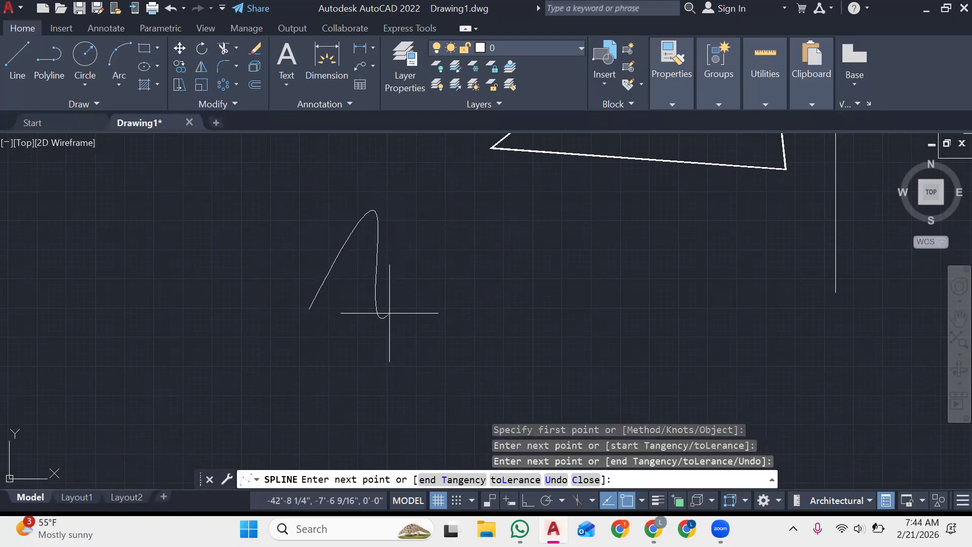
click(454, 206)
click(468, 307)
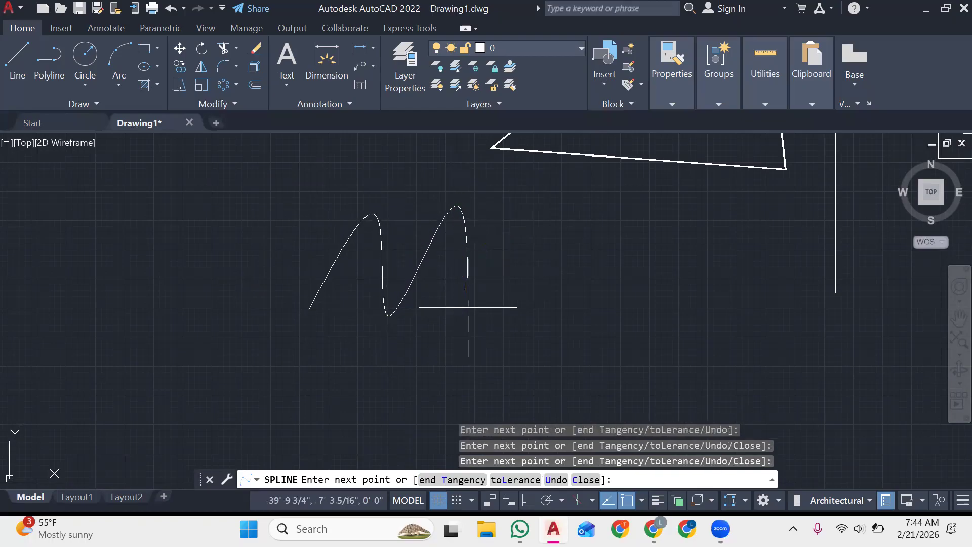
click(526, 206)
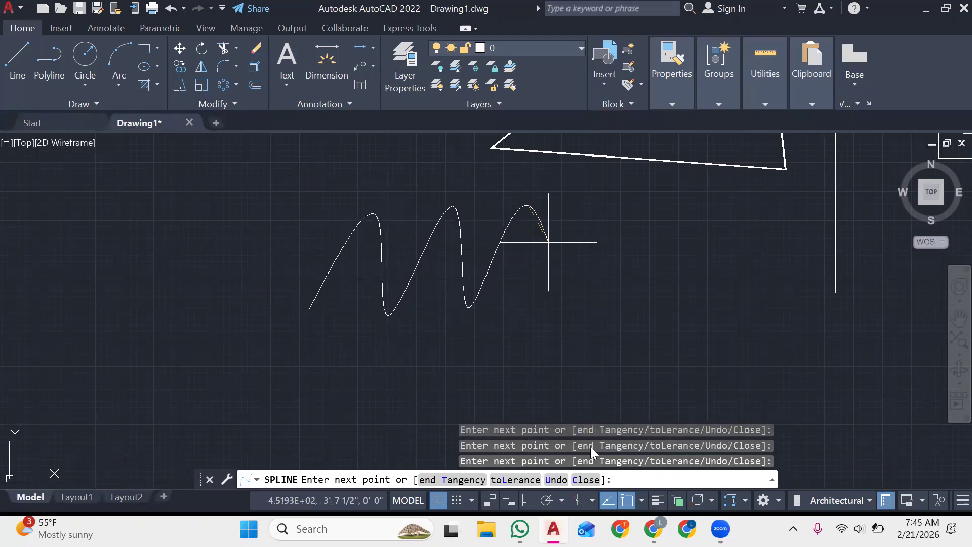
click(585, 480)
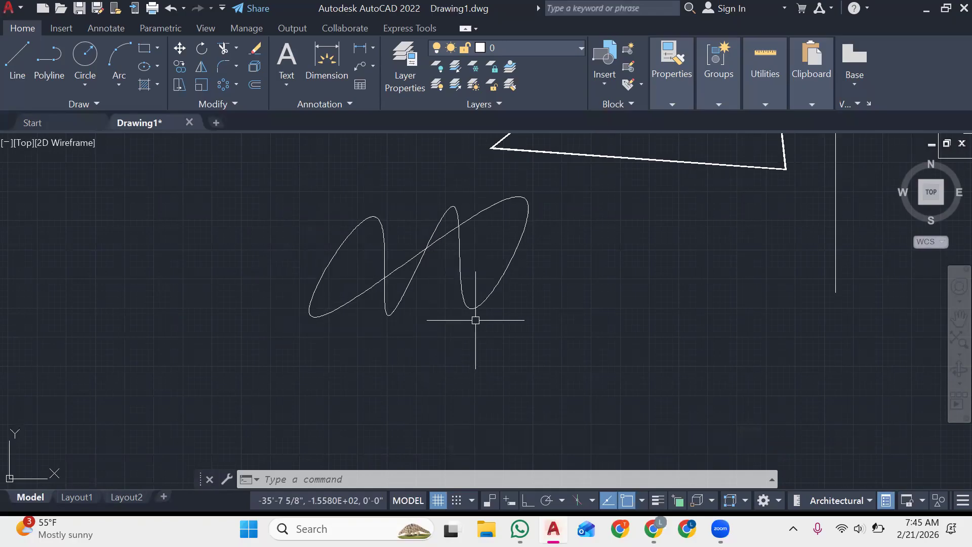
key(Return)
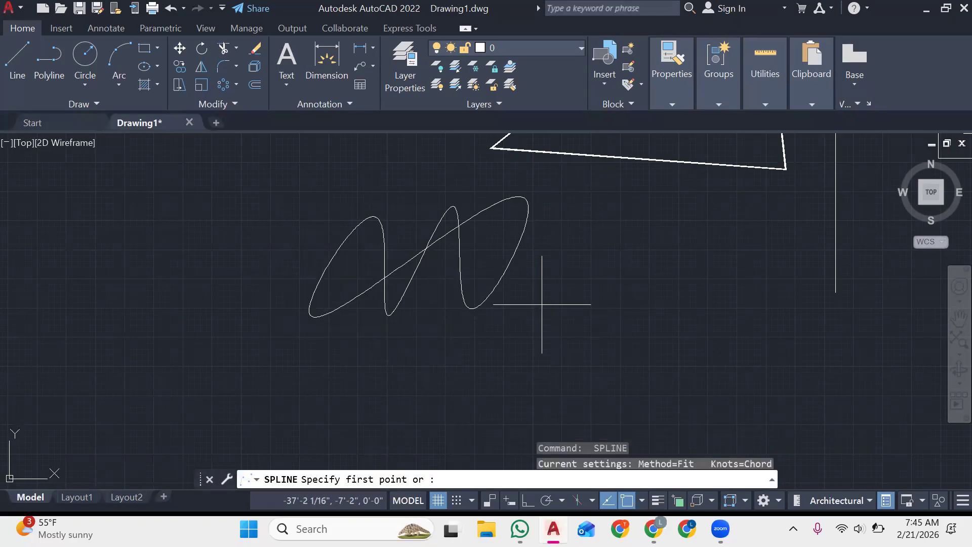
click(530, 343)
click(604, 233)
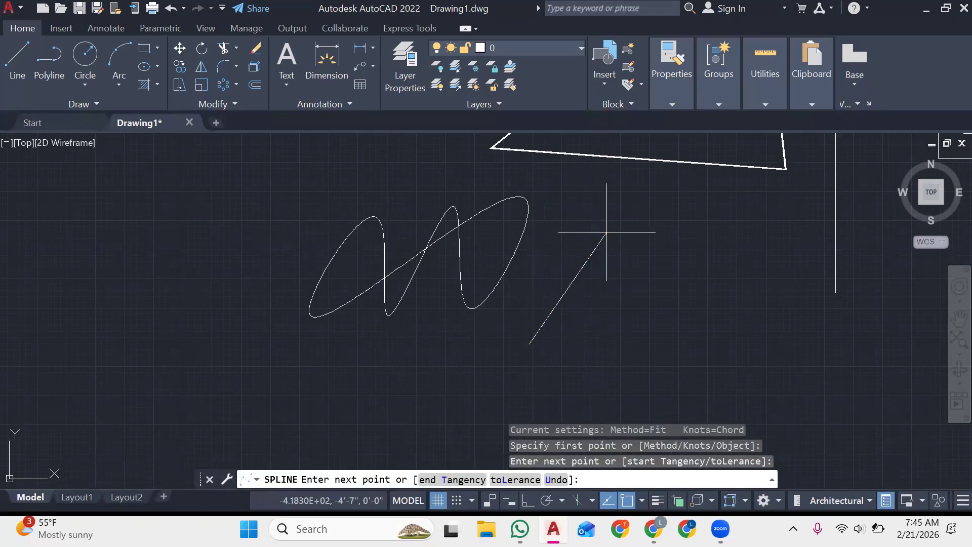
click(697, 350)
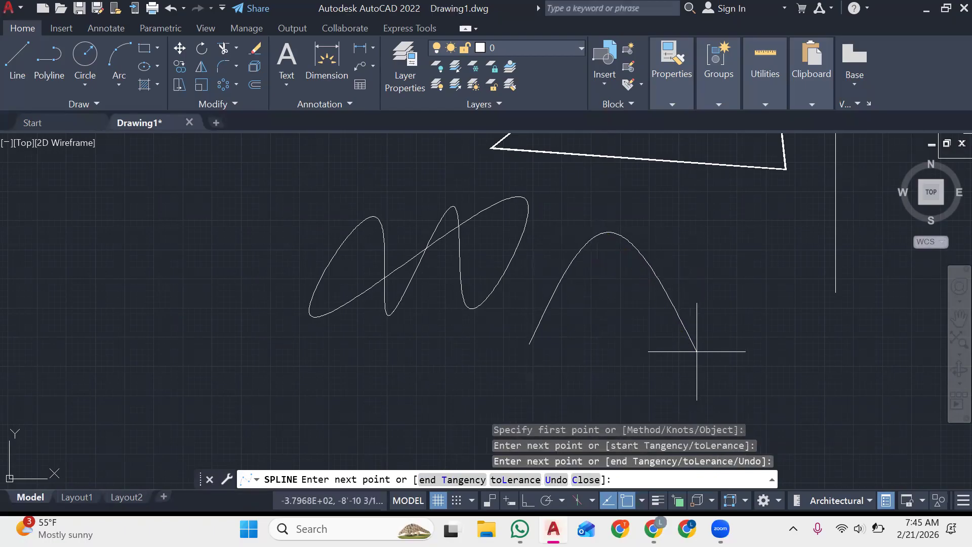
click(748, 213)
click(821, 361)
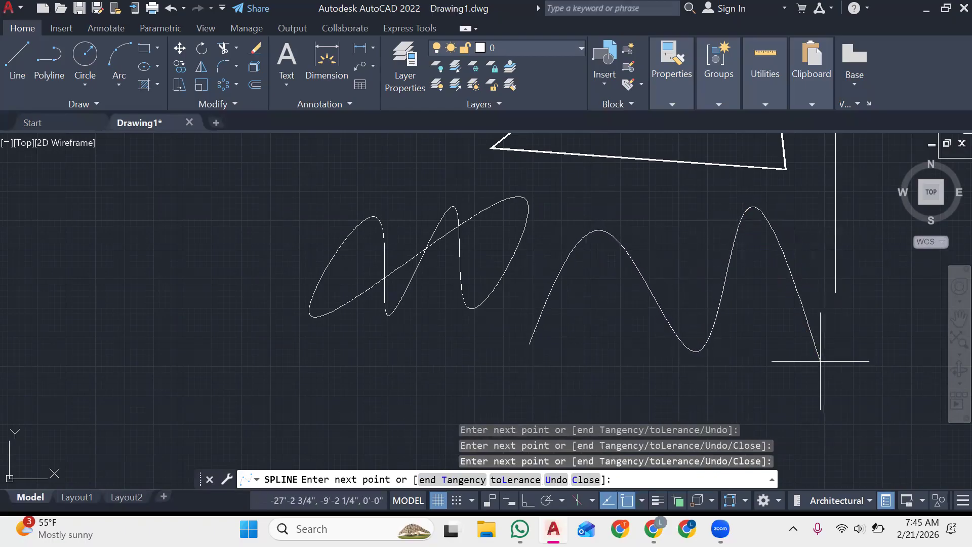
click(820, 362)
key(Escape)
key(Escape)
key(Escape)
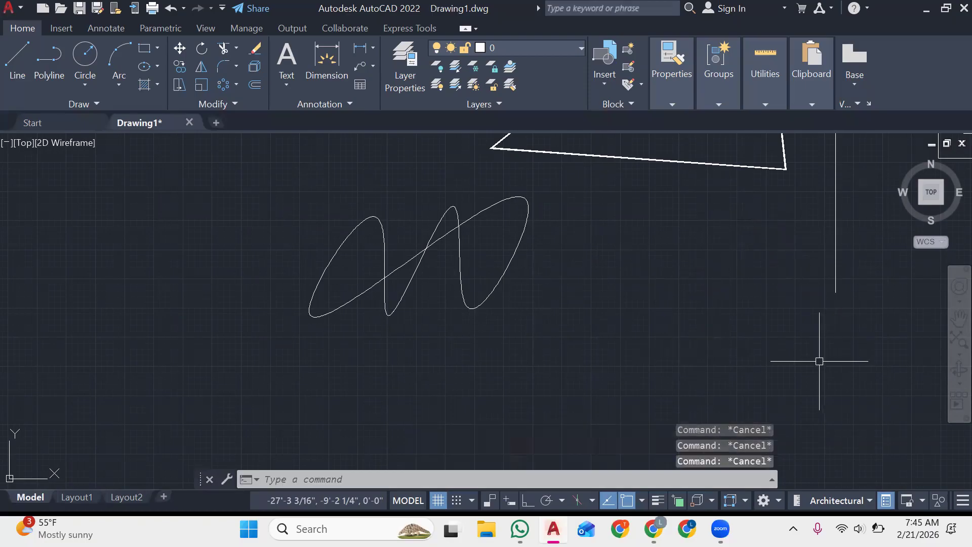
key(Return)
click(566, 336)
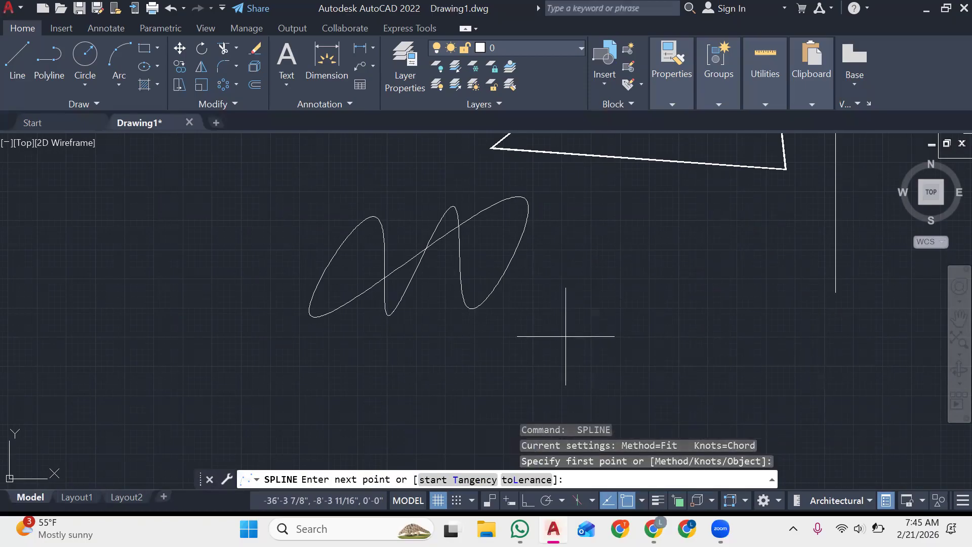
click(636, 221)
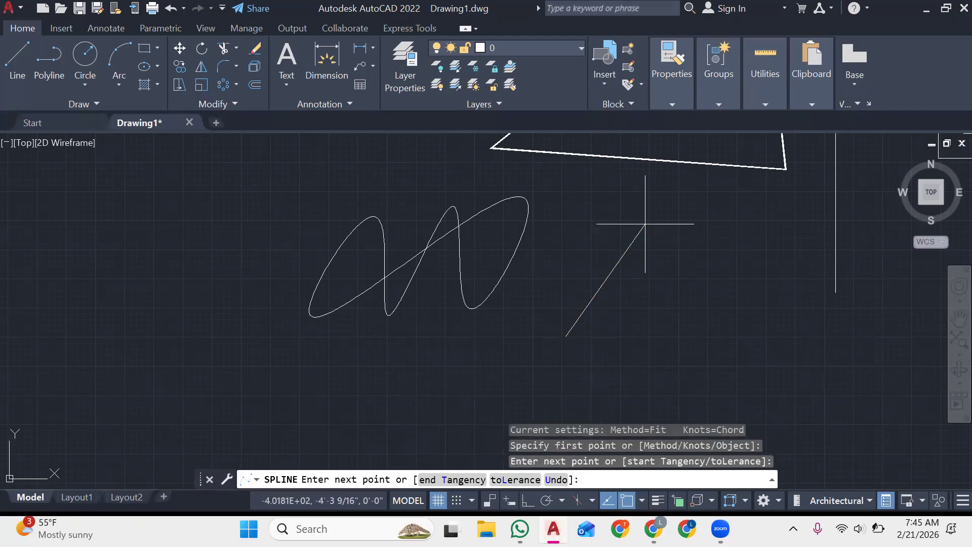
click(703, 348)
click(771, 250)
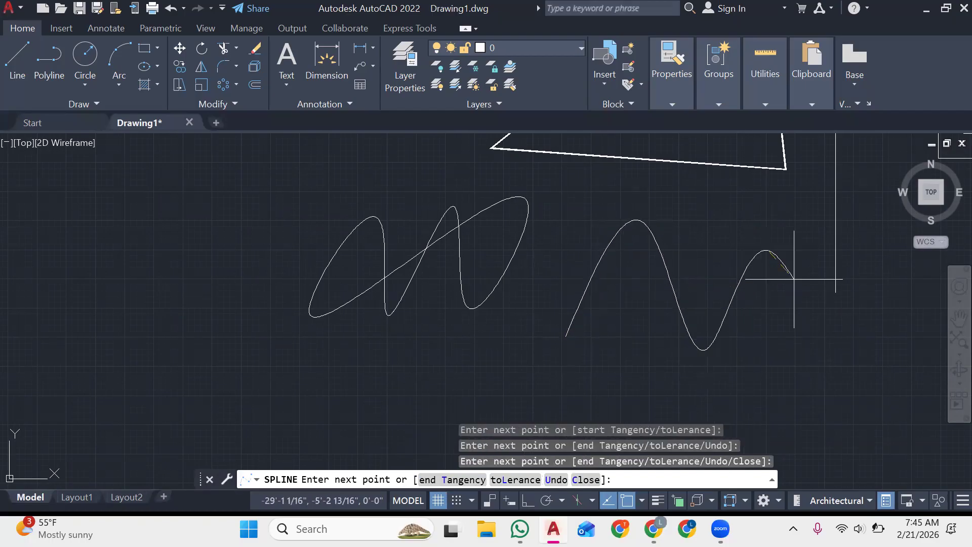
click(811, 334)
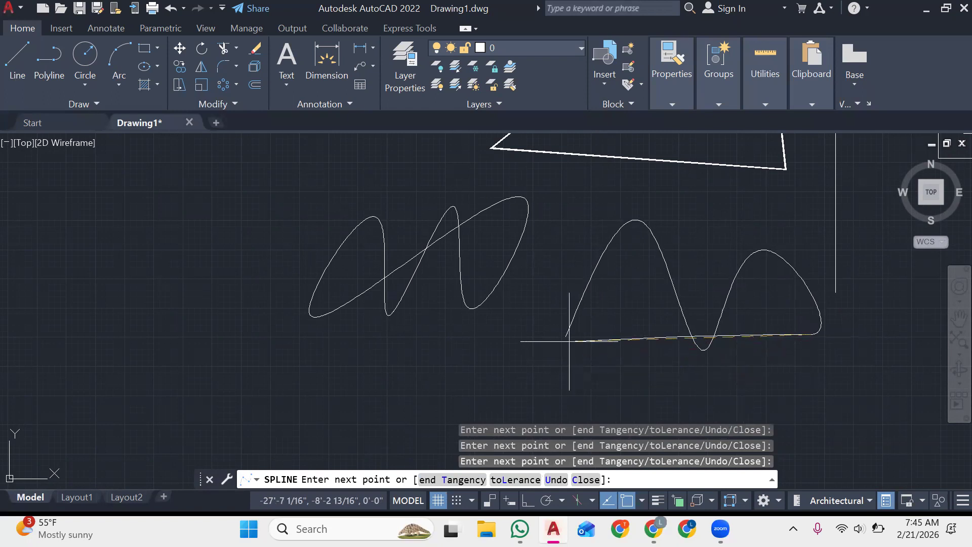
key(Escape)
key(Escape)
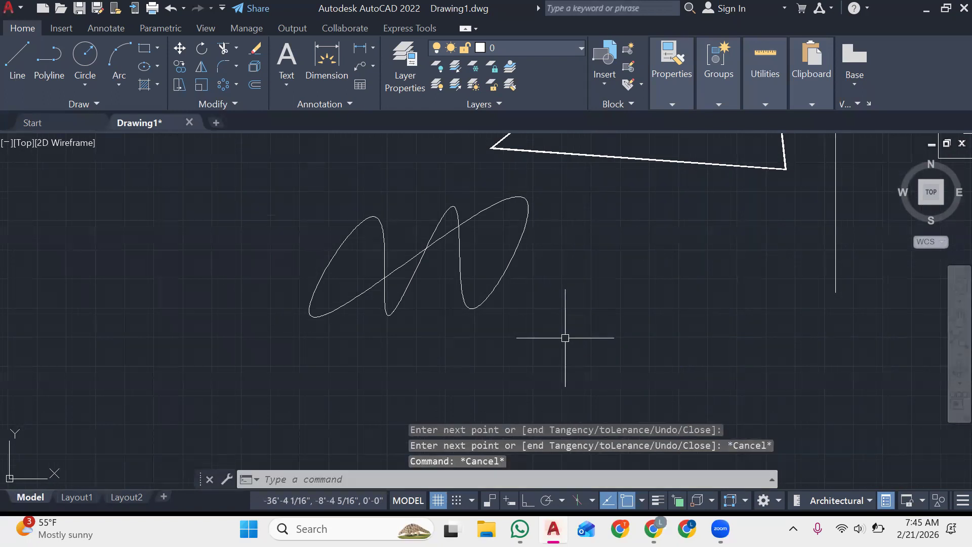
key(Escape)
key(Escape)
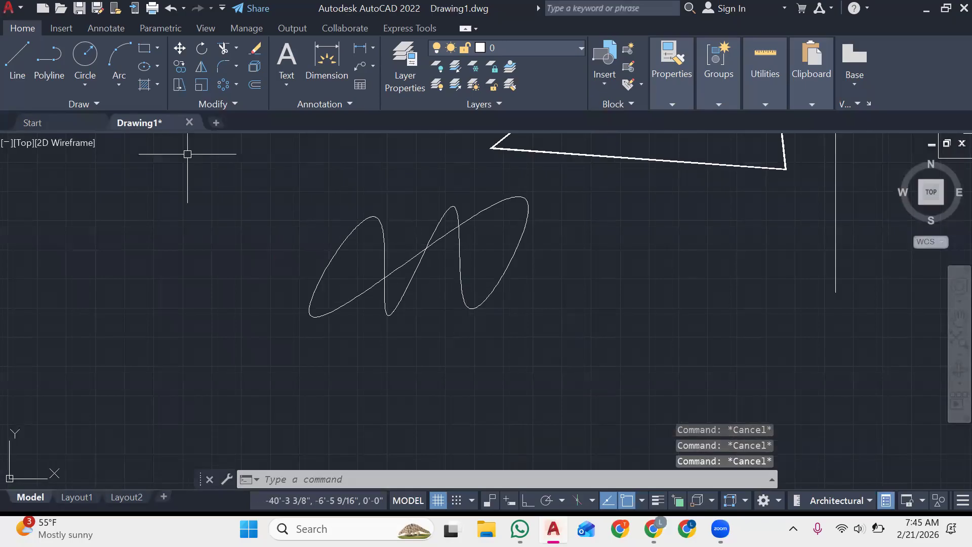
Step: Edit the closed spline below the thick polyline and open it by removing its closing curve
click(215, 104)
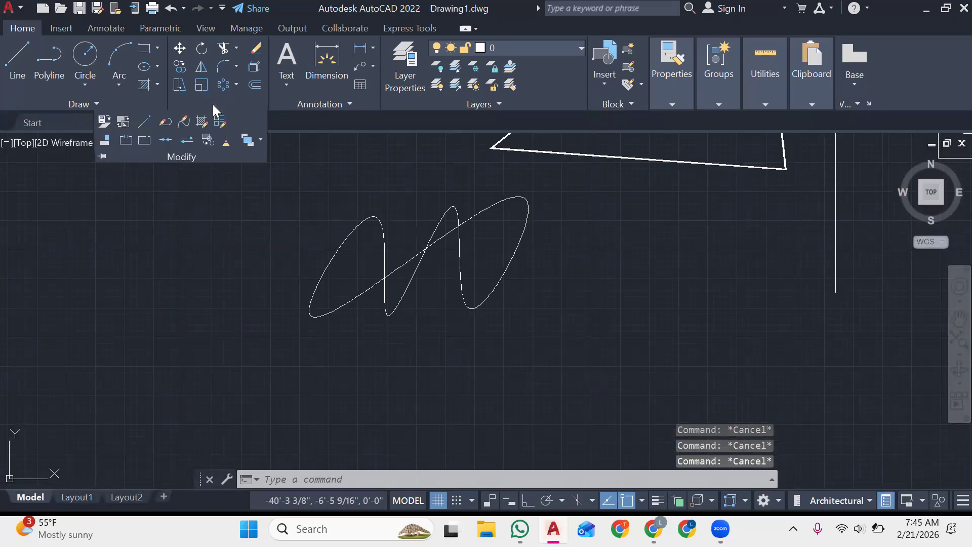
click(186, 122)
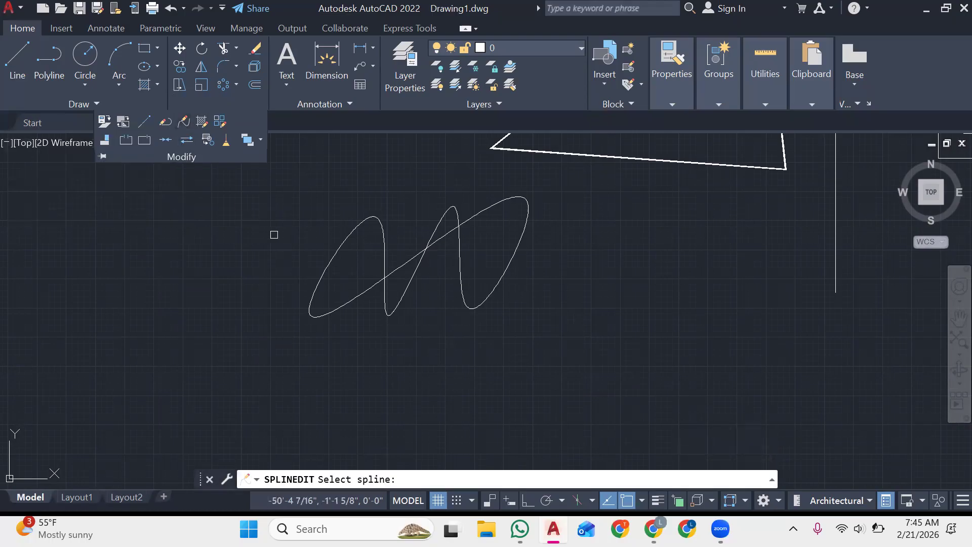
click(338, 249)
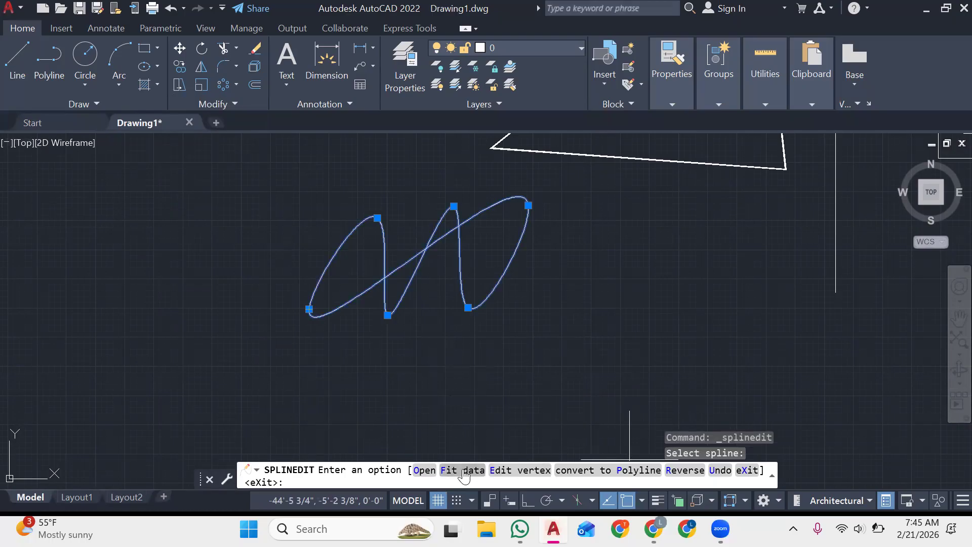
click(424, 470)
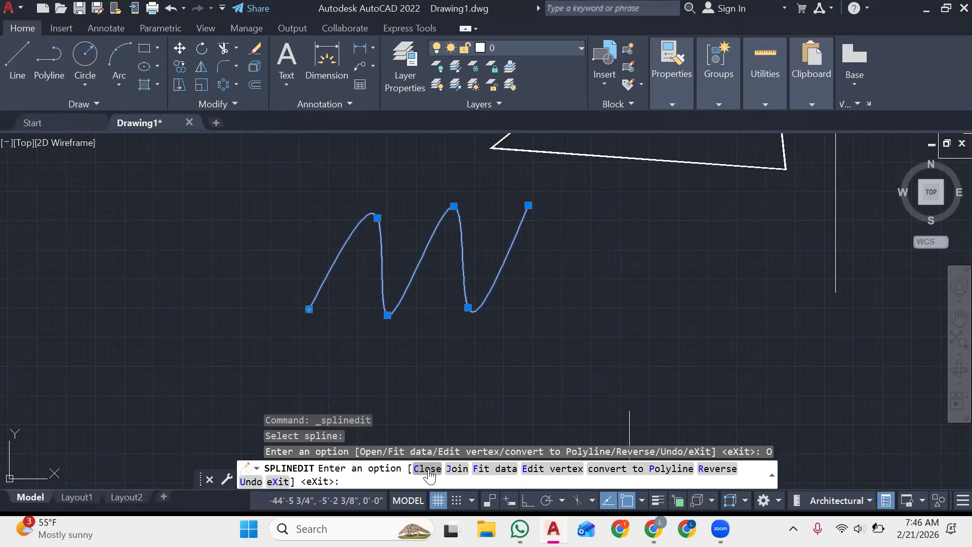
Step: Try to join the opened spline, selecting the spline itself as the curve to join to the source
click(455, 468)
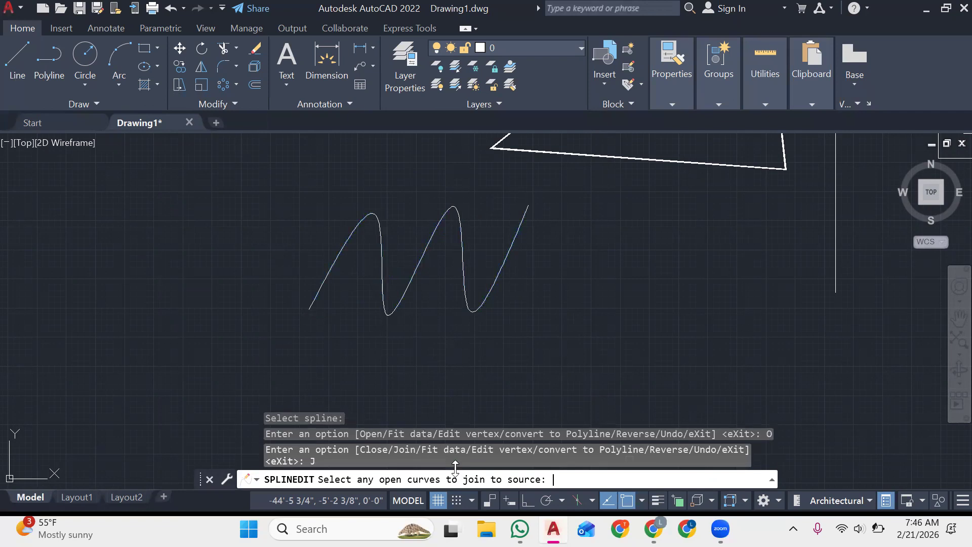
click(465, 283)
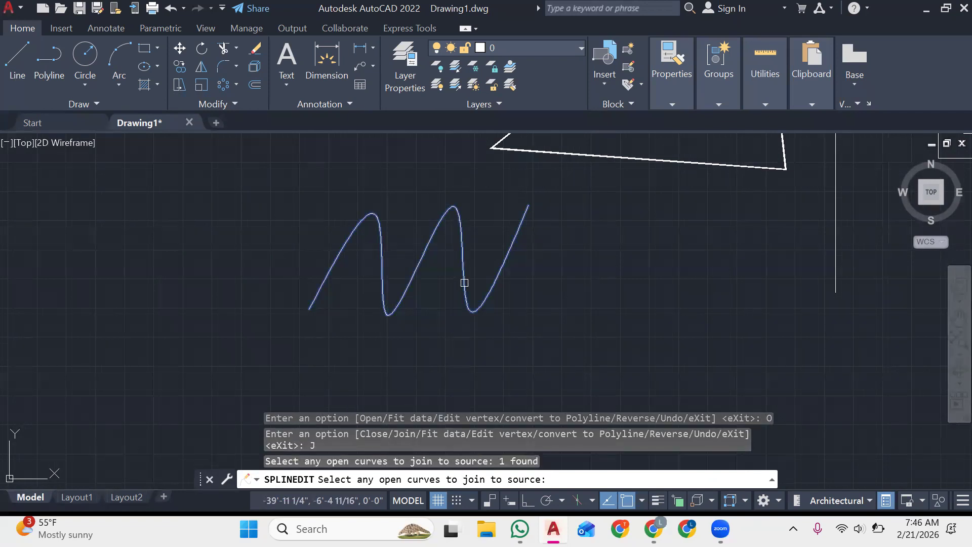
key(Return)
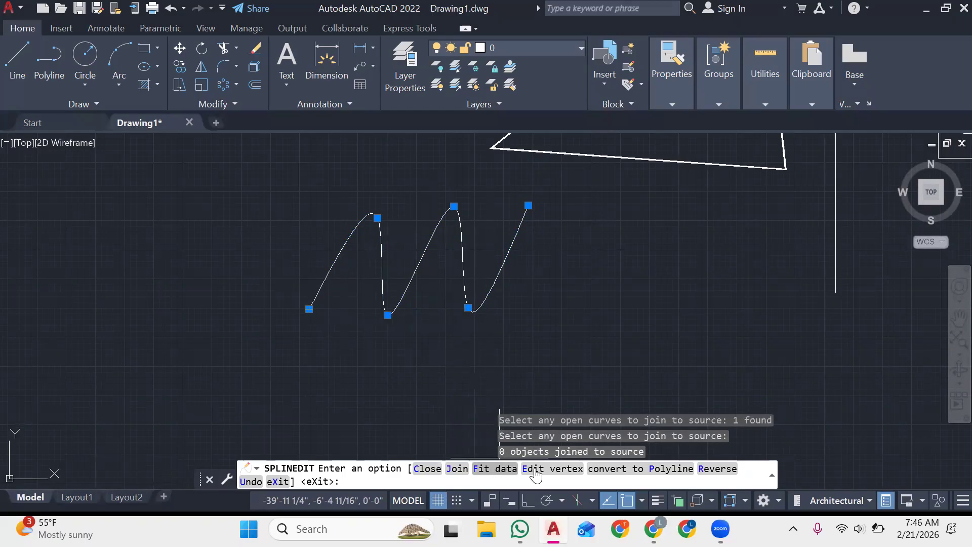
Step: Convert the opened spline to a polyline with a precision of 1, check its object type and clear the selection
click(628, 469)
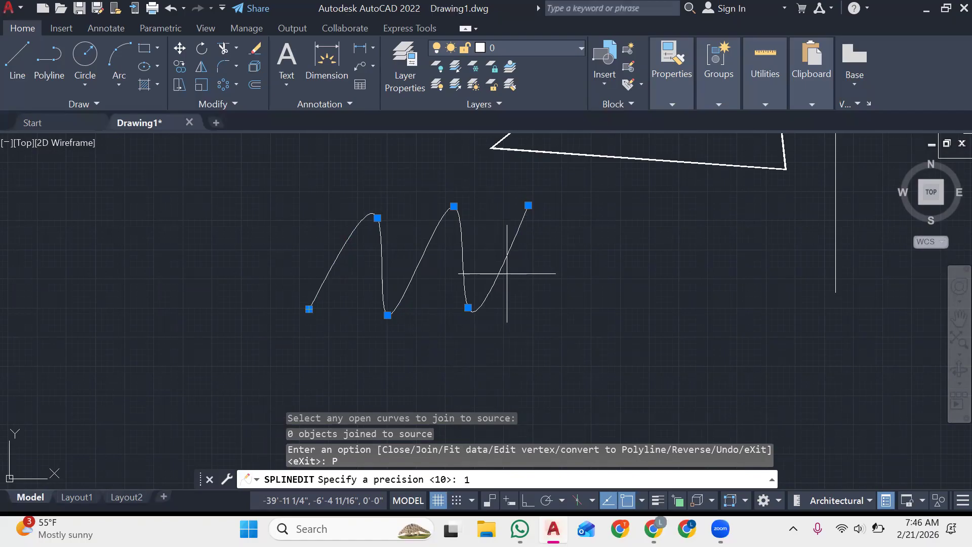
text(1)
key(Return)
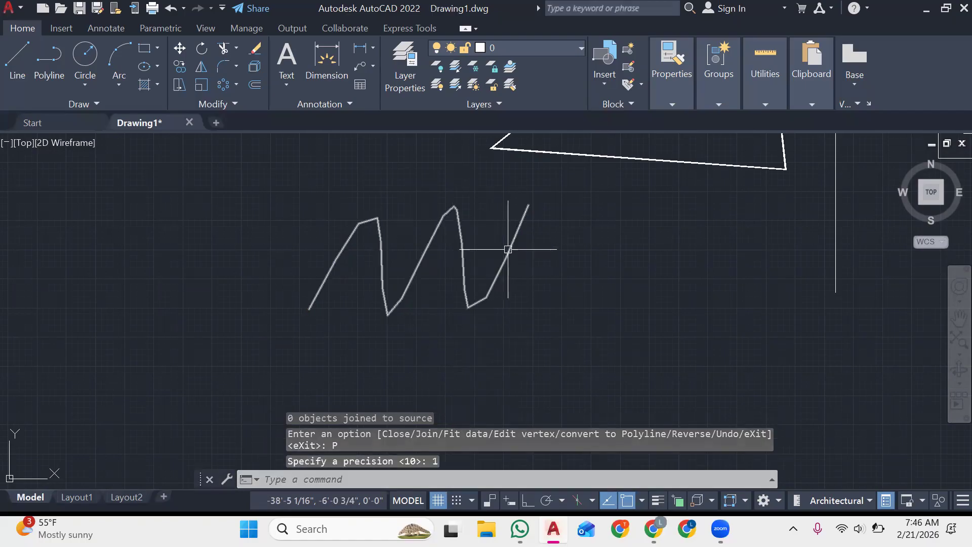
click(507, 249)
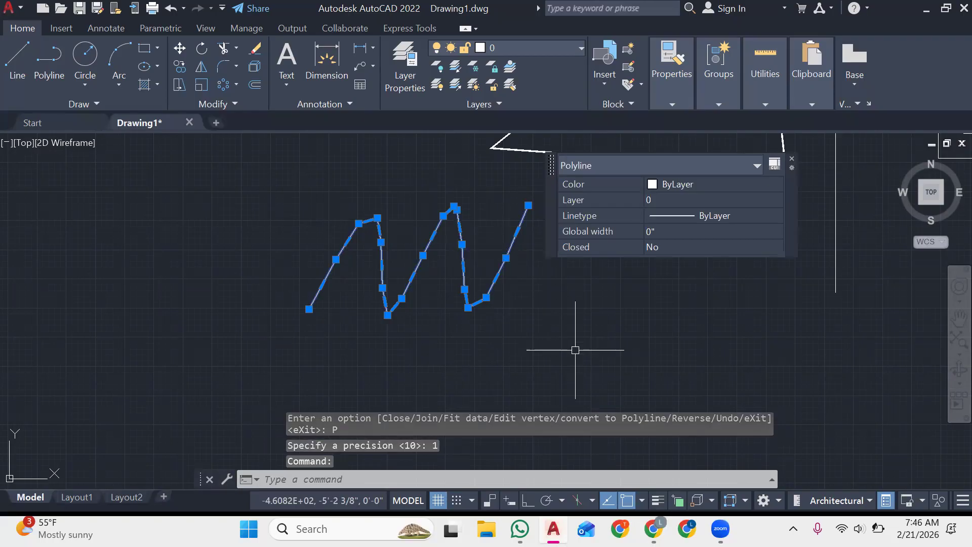
key(Escape)
key(Escape)
key(Escape)
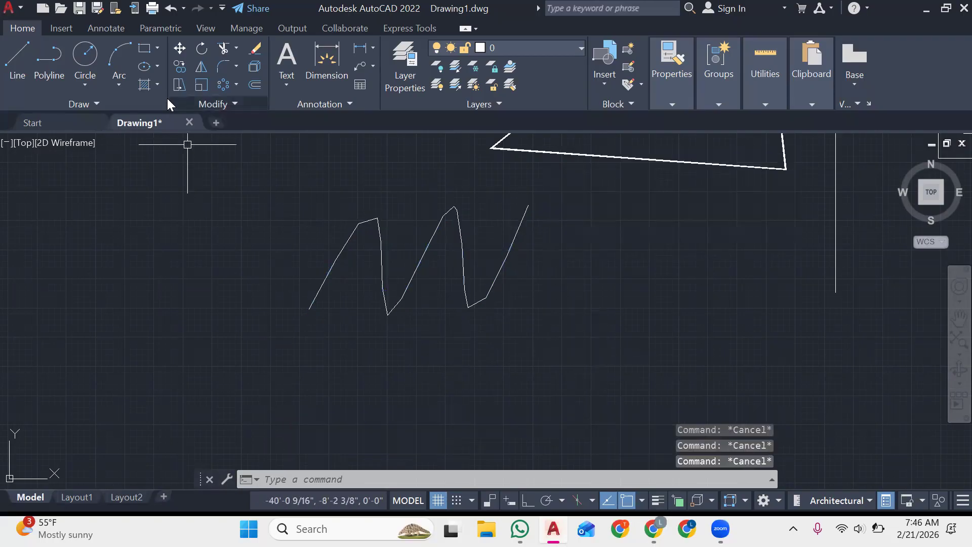
click(196, 107)
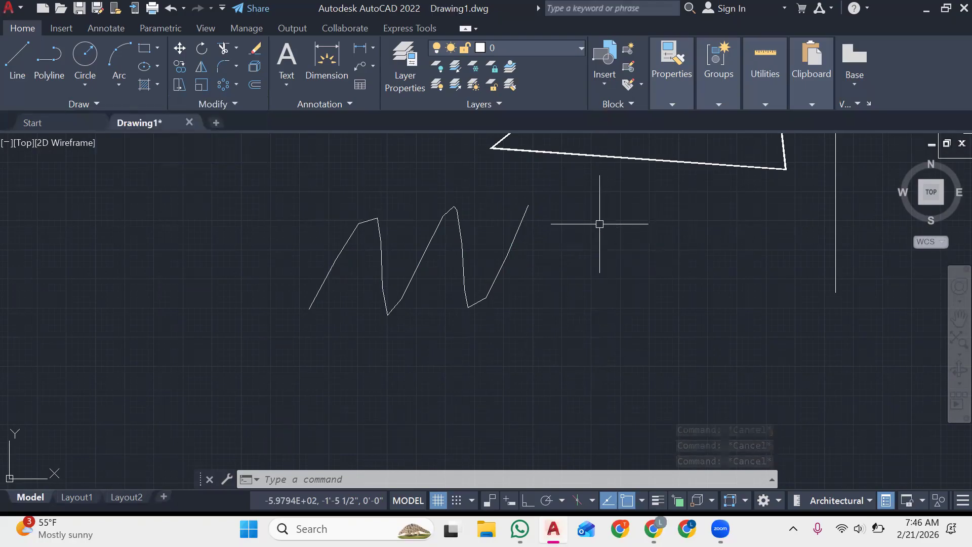
click(223, 105)
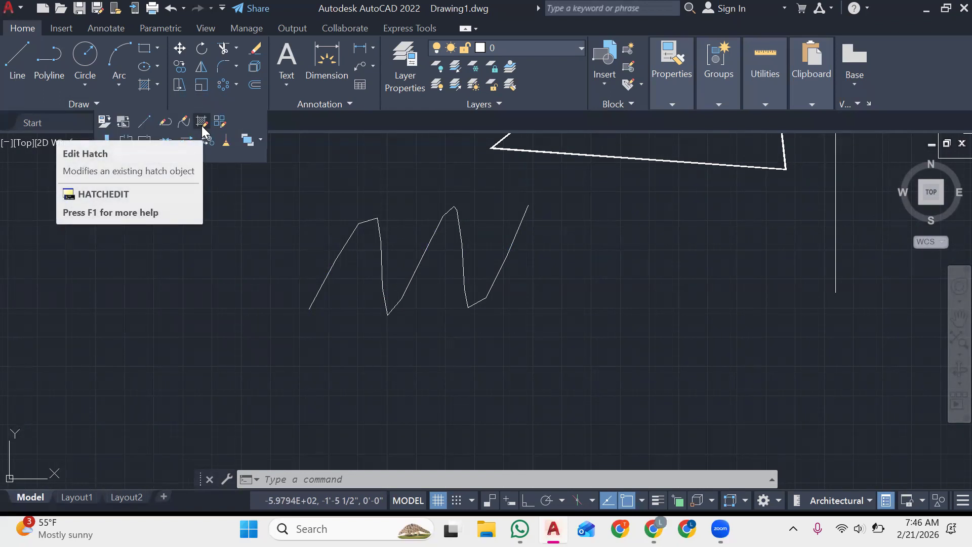
click(616, 258)
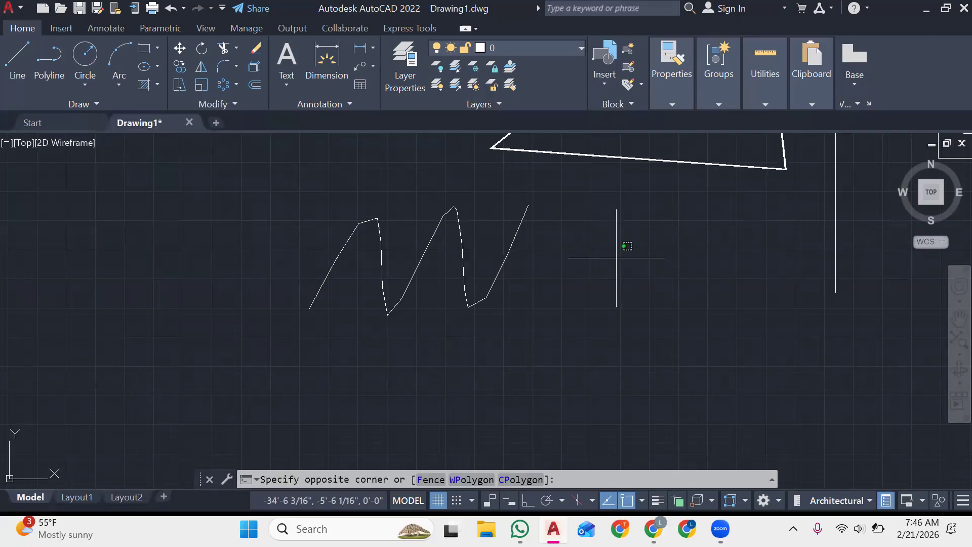
click(533, 351)
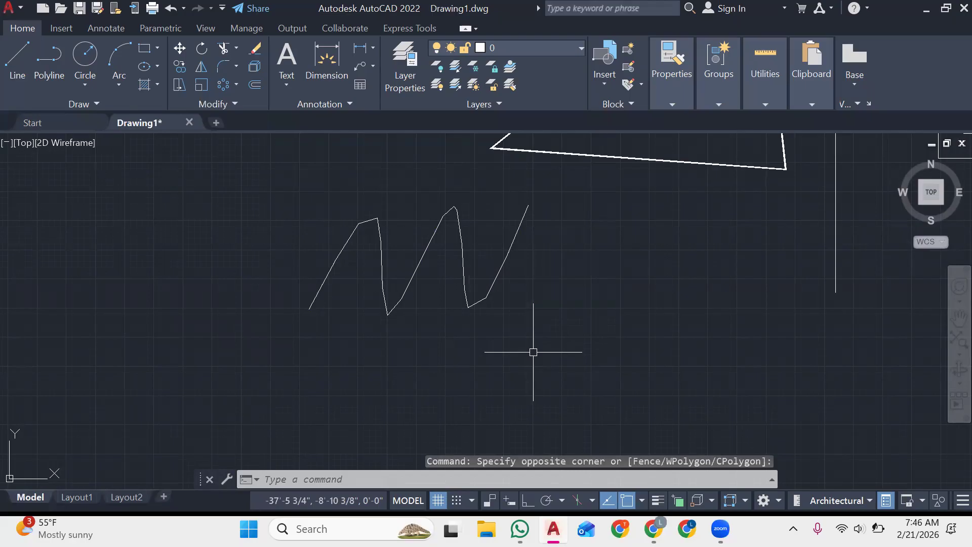
Step: Draw a rectangle by two opposite corners in the empty area west of the converted zigzag polyline
key(ctrl+z)
key(ctrl+z)
key(ctrl+z)
key(ctrl+z)
key(ctrl+z)
key(ctrl+z)
key(ctrl+z)
key(ctrl+z)
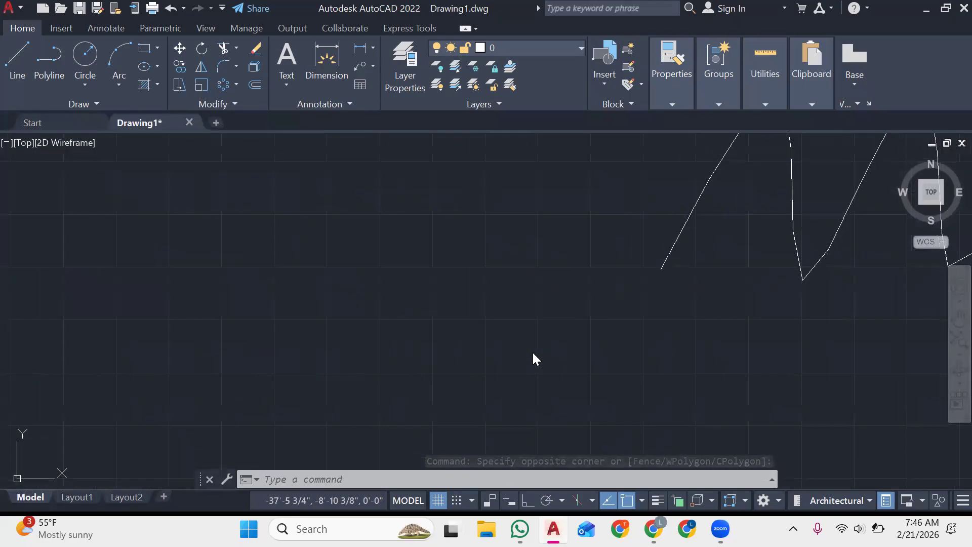
key(ctrl+z)
key(ctrl+z)
key(ctrl+z)
text(rec)
key(Return)
click(286, 187)
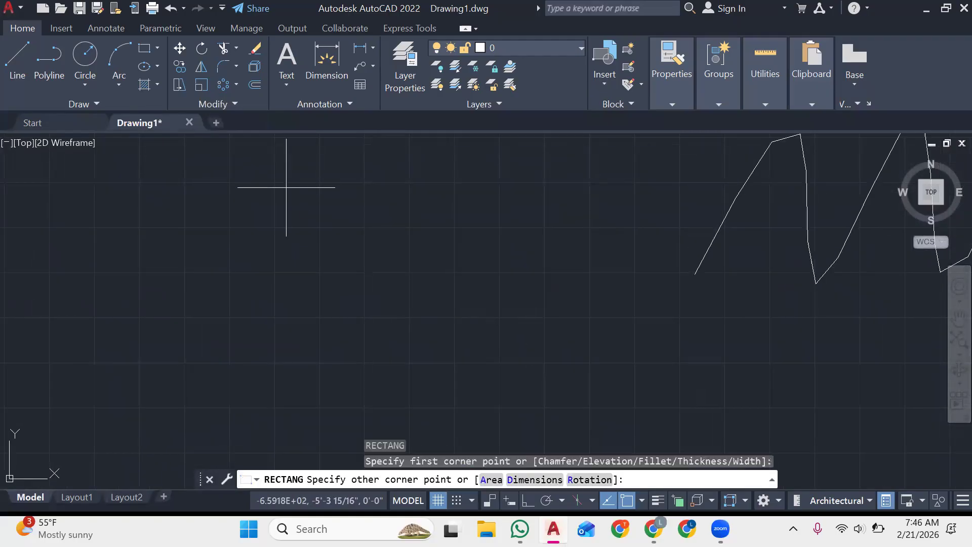
click(498, 342)
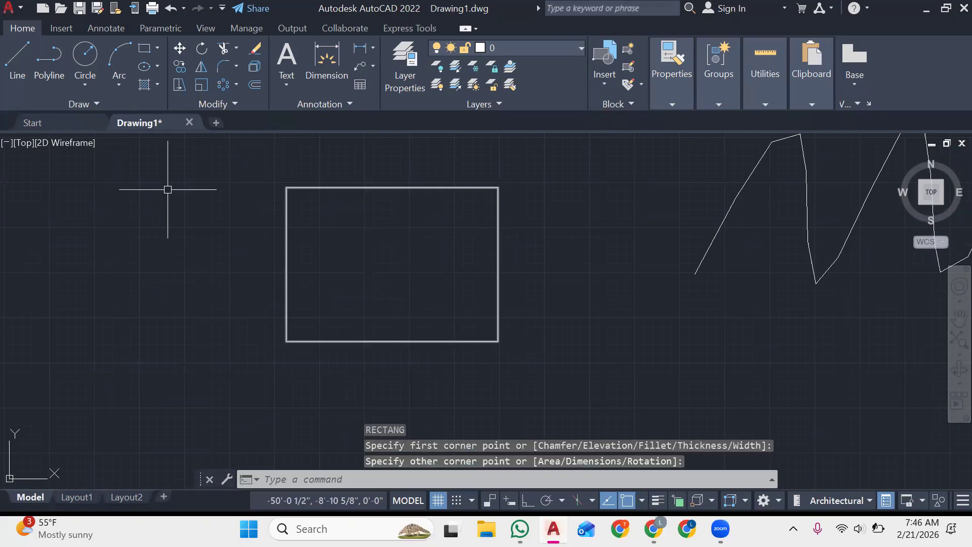
Step: Hatch the inside of the new rectangle with the ANSI31 pattern at scale 5 and angle 0
click(143, 86)
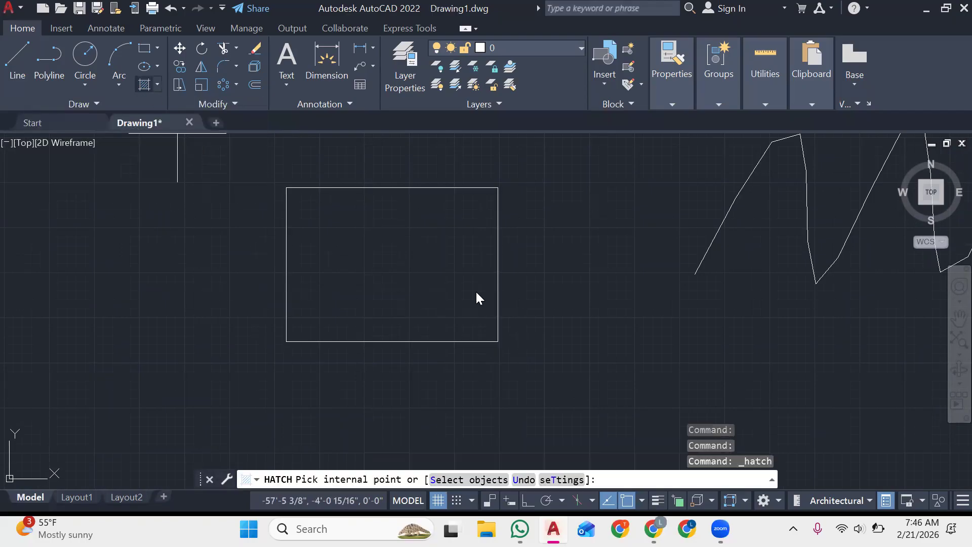
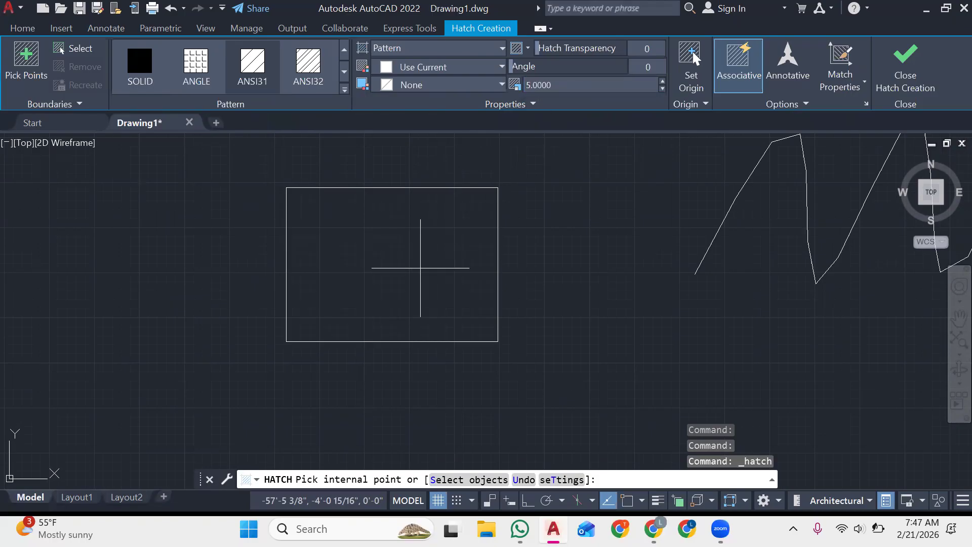
click(420, 267)
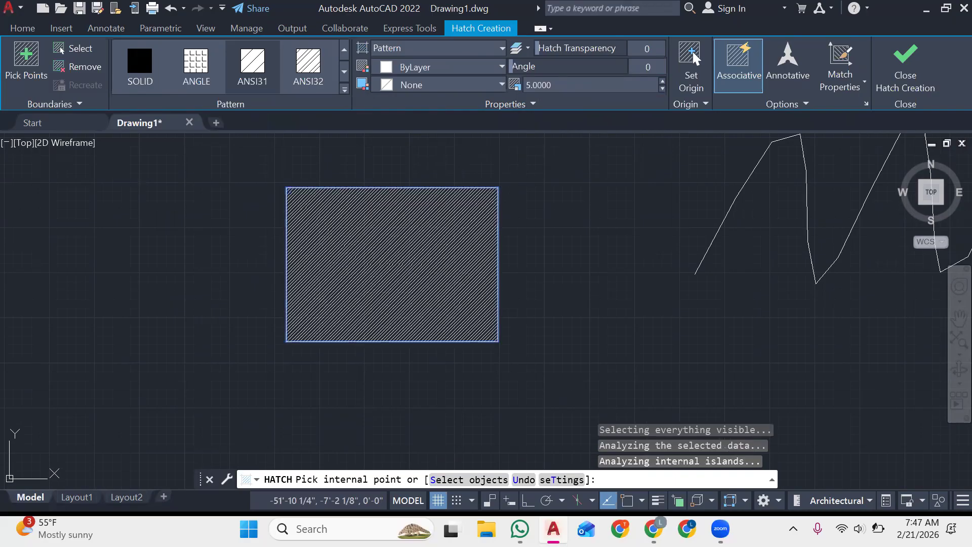
key(Escape)
key(Escape)
key(Escape)
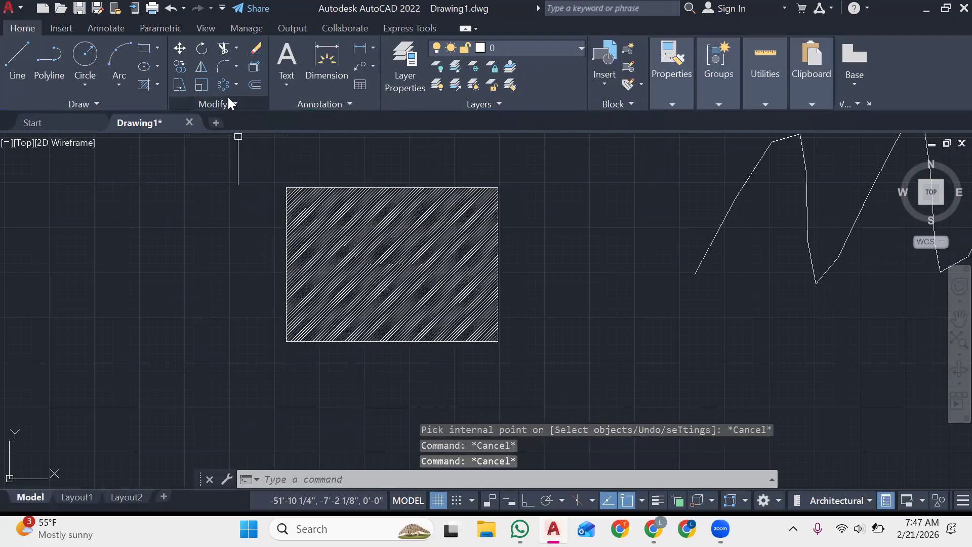
Step: Open the rectangle's hatch for editing with the Edit Hatch command
click(229, 102)
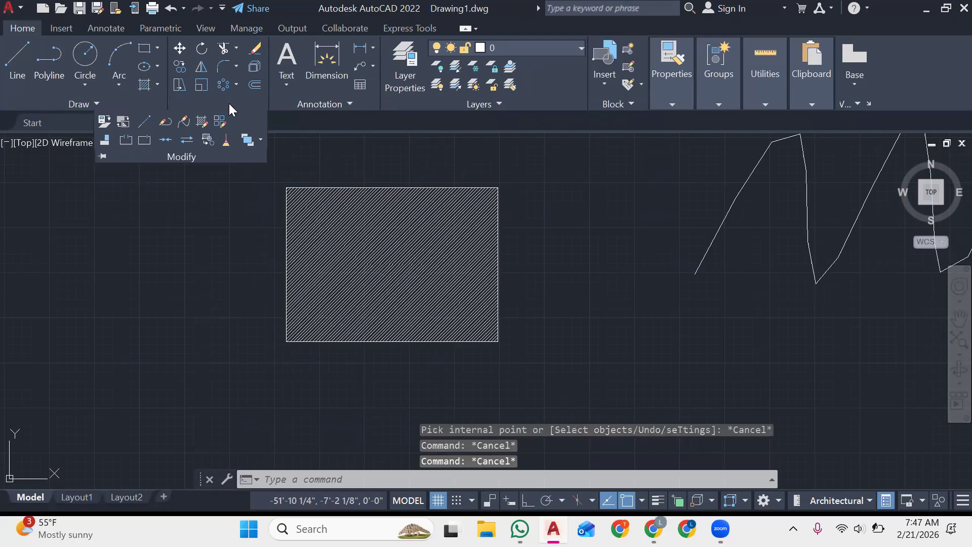
click(204, 130)
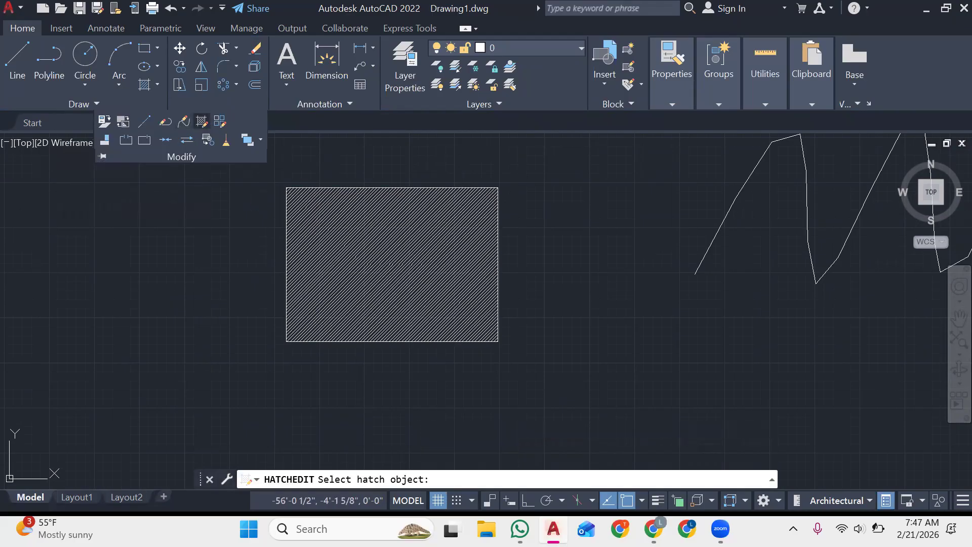
click(364, 256)
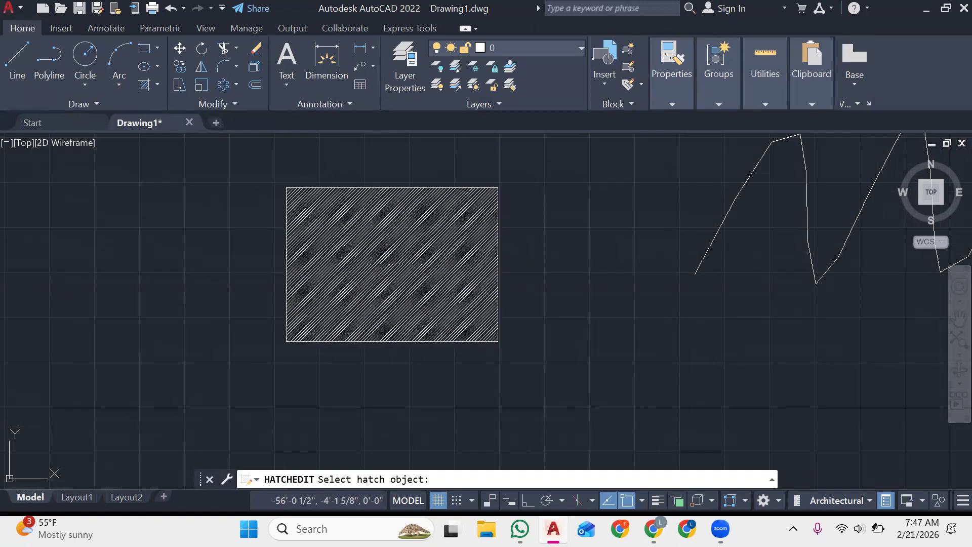
click(423, 190)
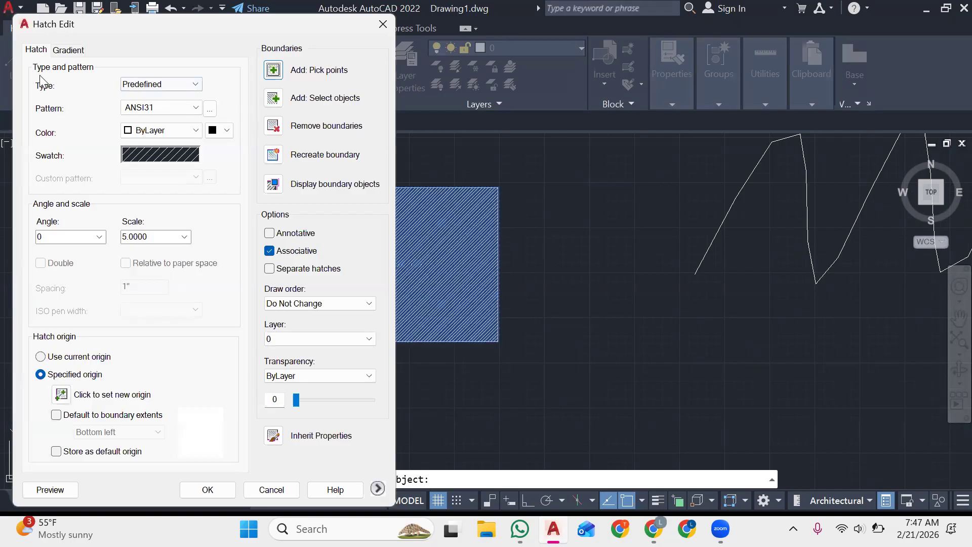
Step: Review the gradient settings, the hatch types and the list of predefined patterns available for the hatch
click(69, 51)
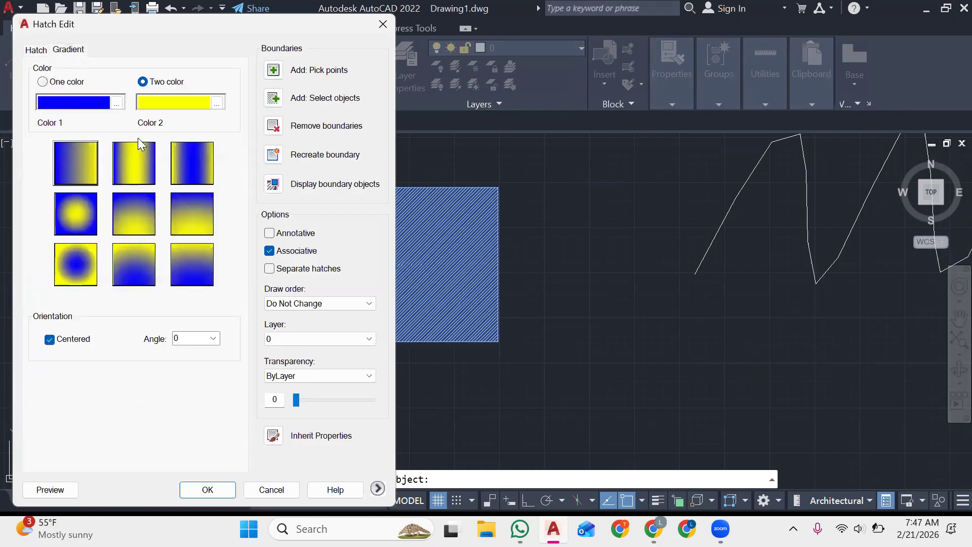
click(36, 50)
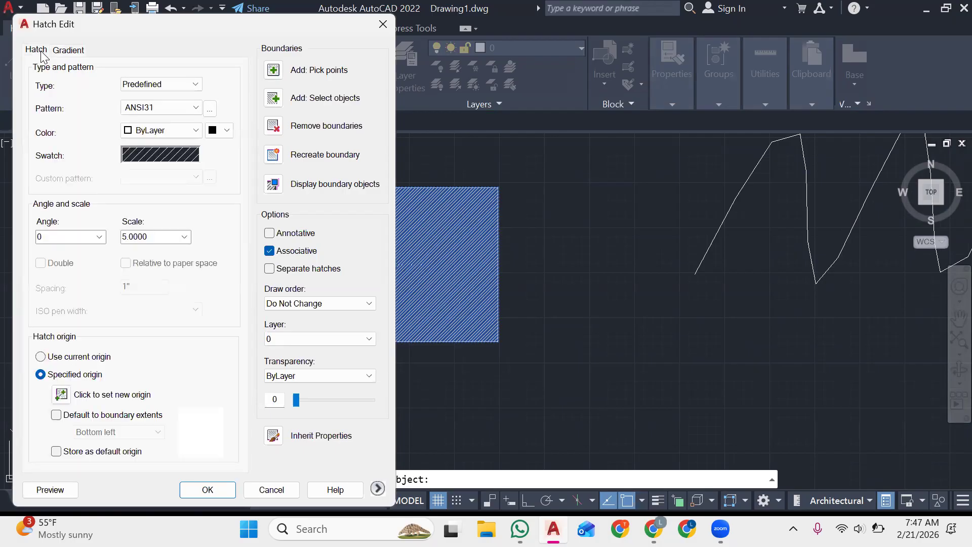
click(168, 84)
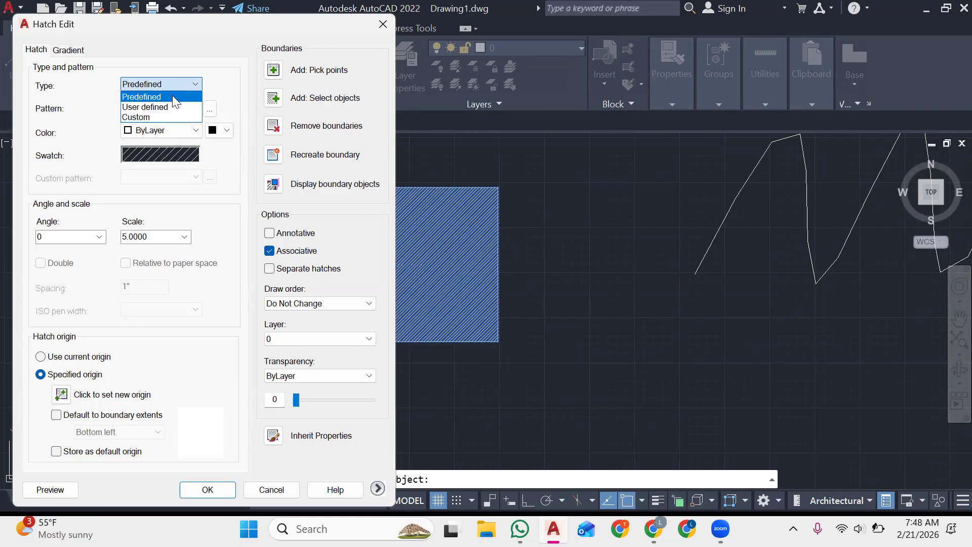
click(226, 192)
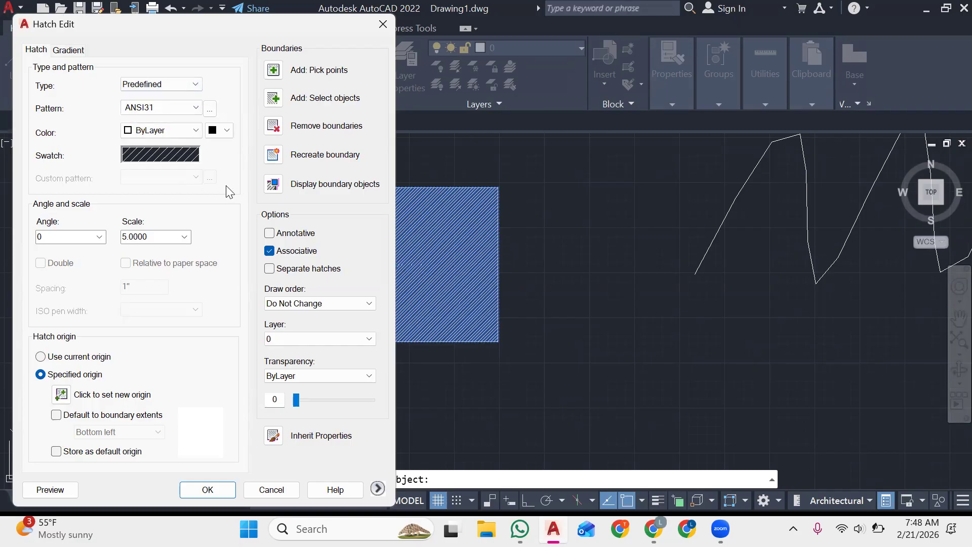
click(197, 107)
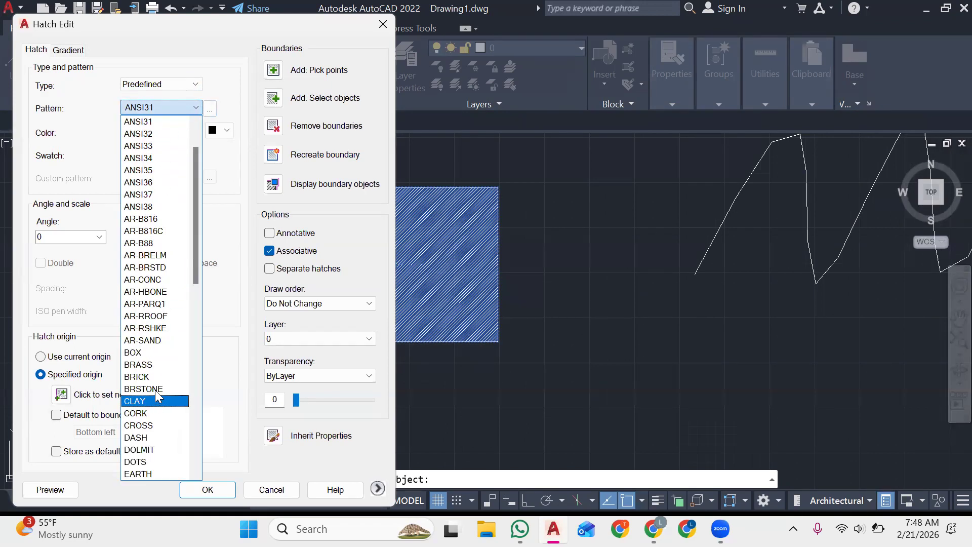
click(230, 337)
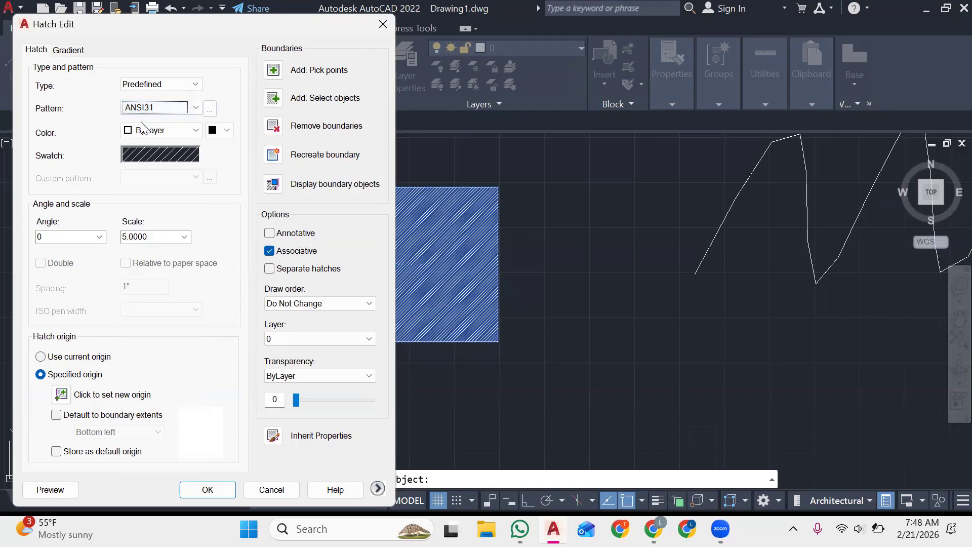
Step: Set the hatch's color to Blue and its background color to Cyan, and apply the hatch edit
click(154, 133)
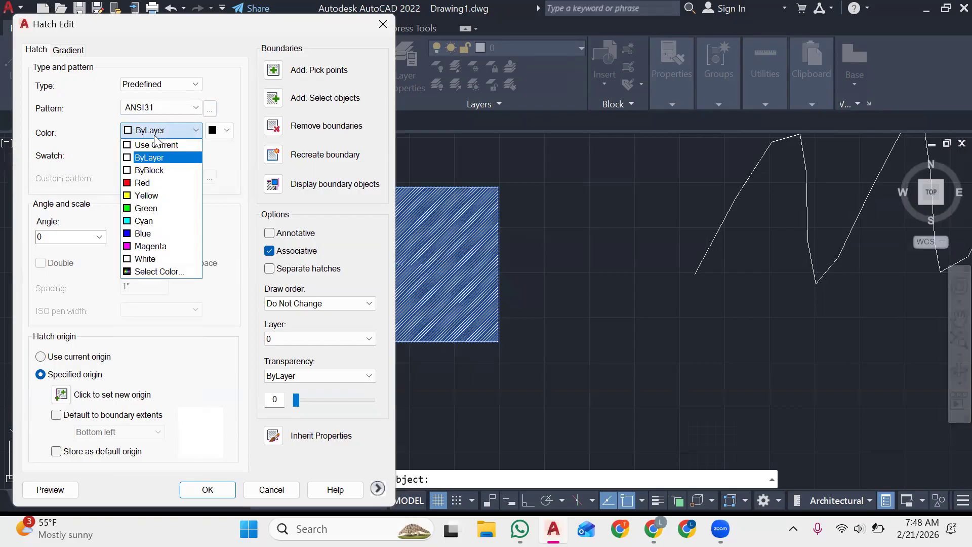
click(152, 208)
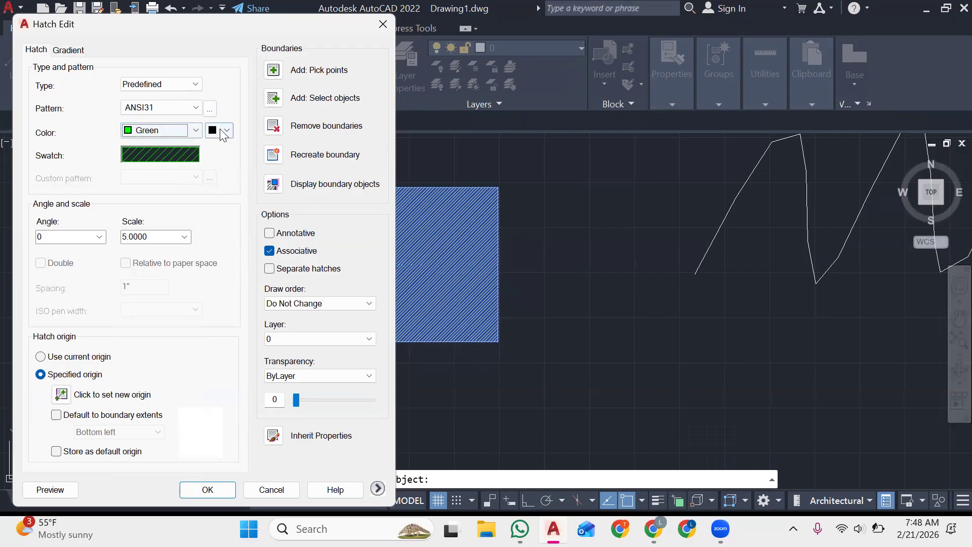
click(195, 131)
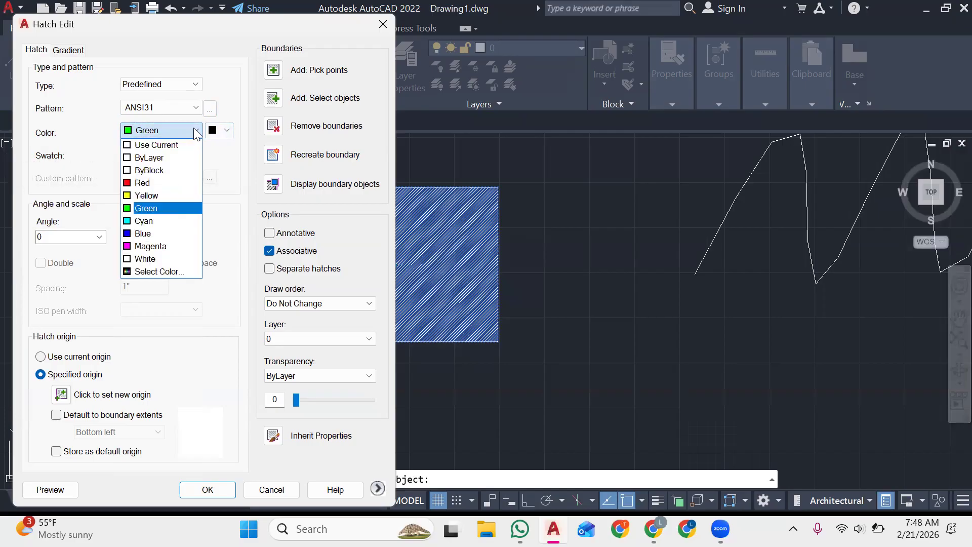
click(152, 234)
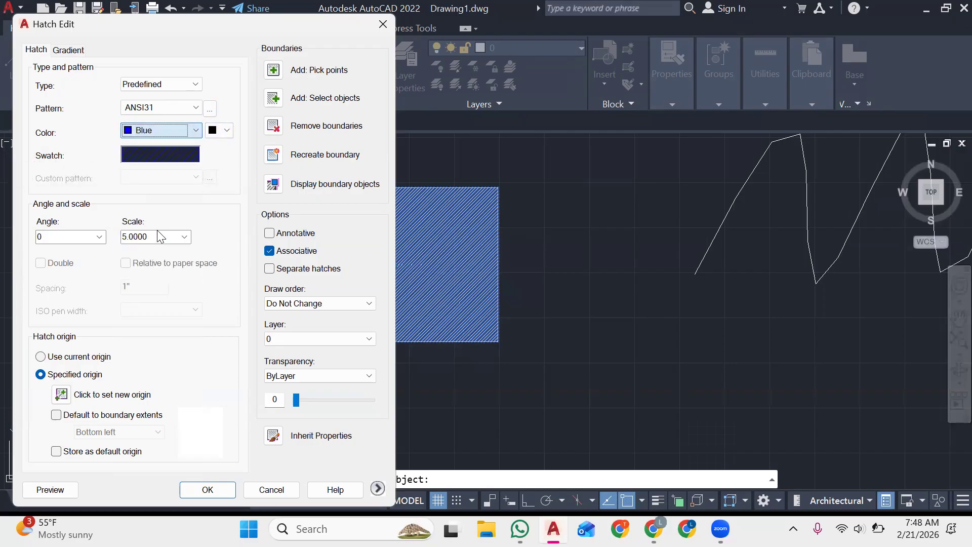
click(226, 130)
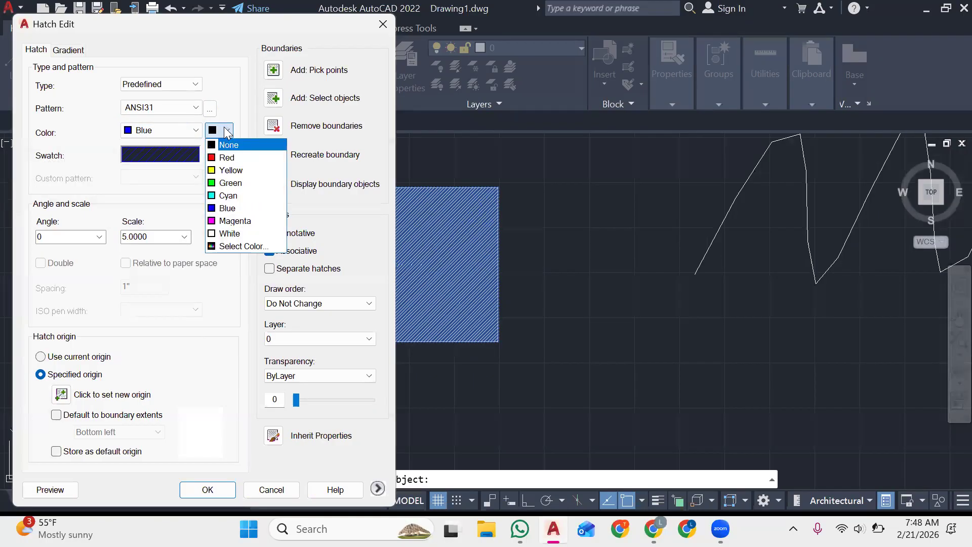
click(227, 195)
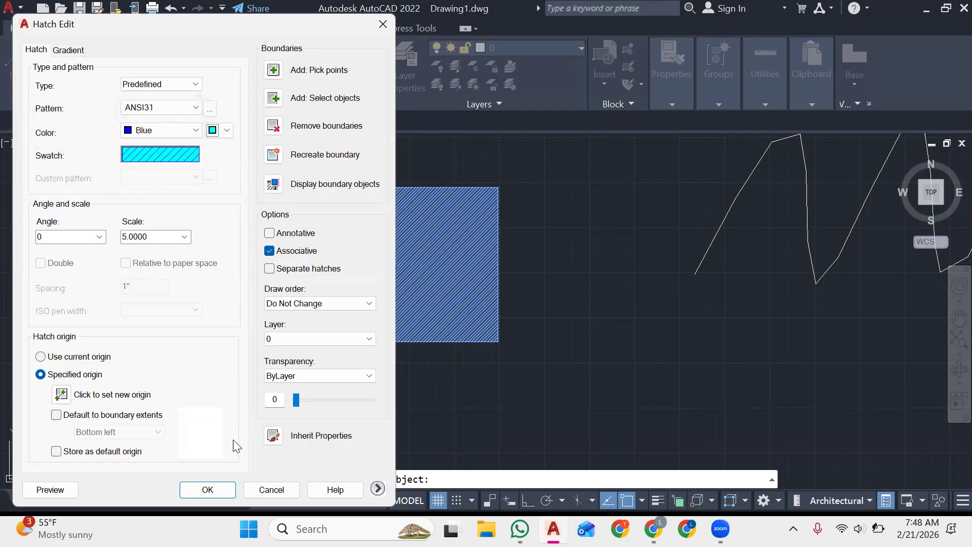
click(215, 488)
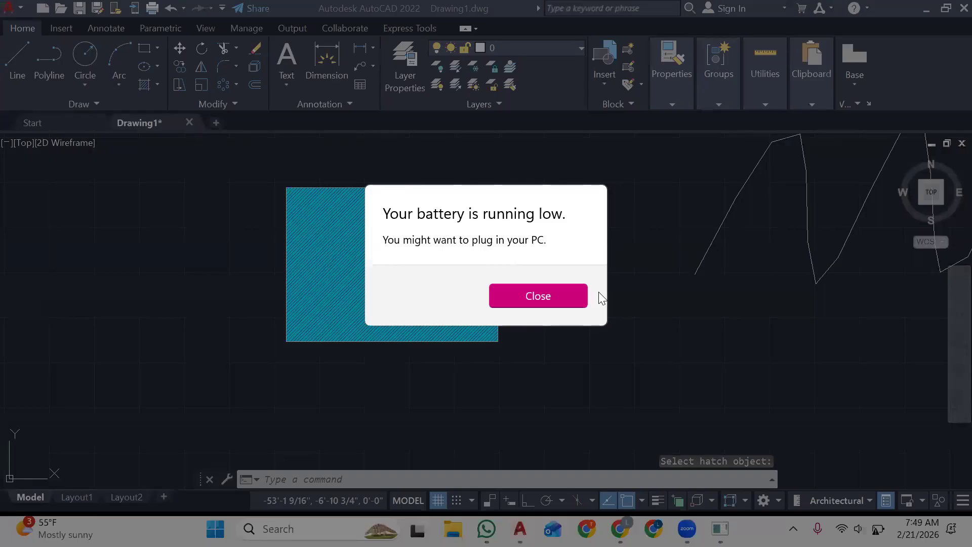
click(565, 301)
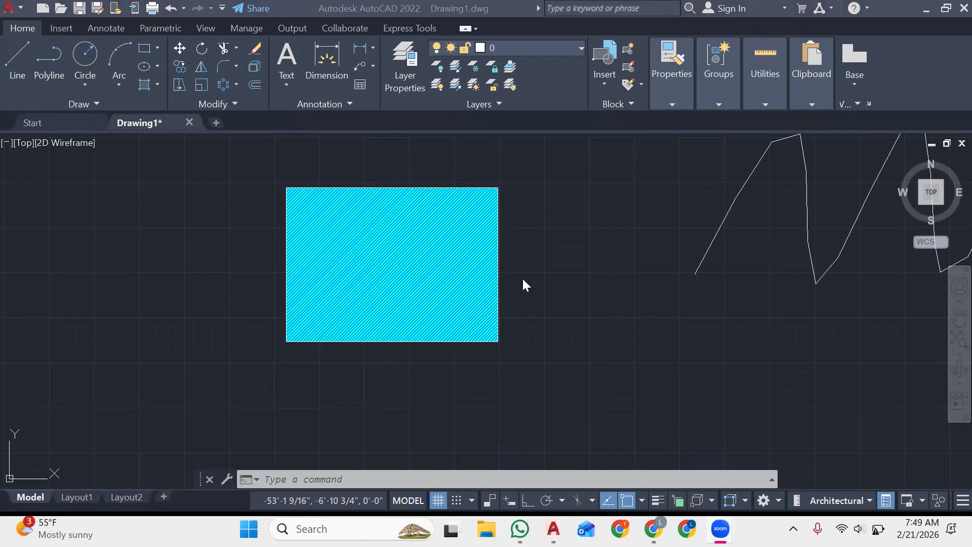
click(247, 105)
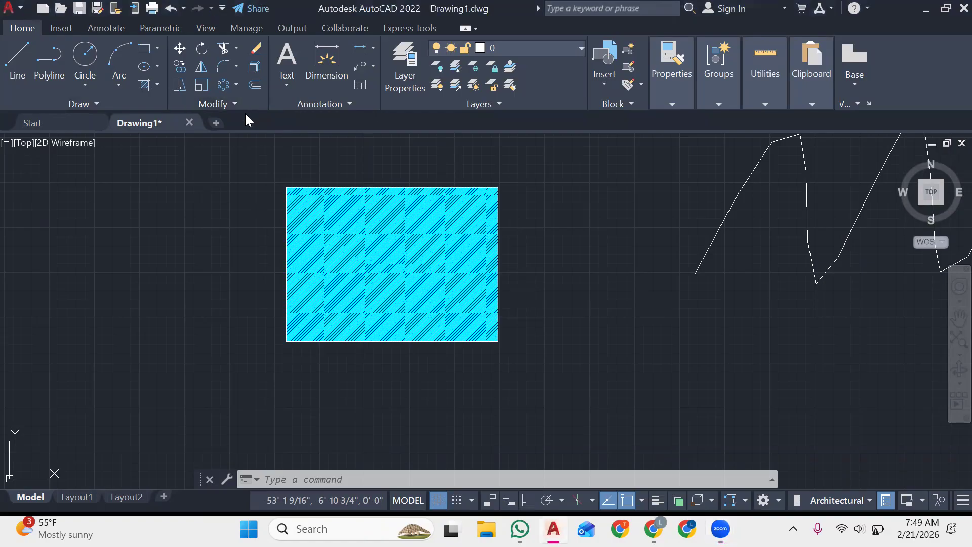
click(245, 102)
mouse_move(455, 234)
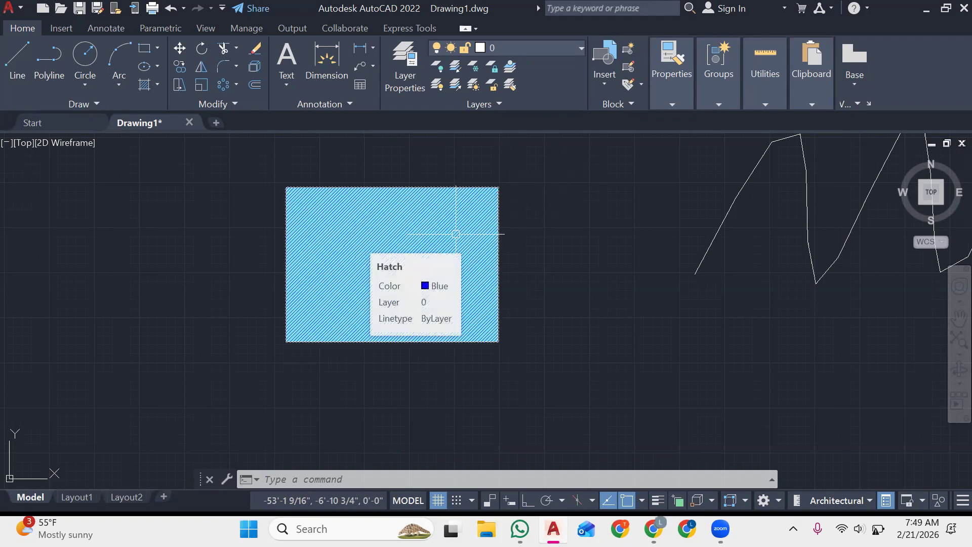
click(244, 104)
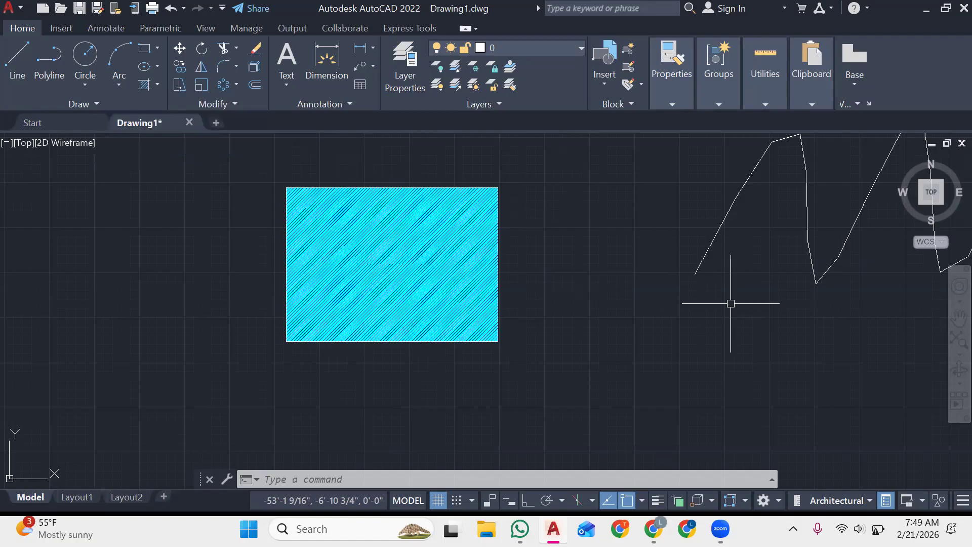
key(Escape)
key(Escape)
Step: Draw a circle in the empty area west of the hatched rectangle
scroll(126, 262, down, 1)
middle_drag(125, 262, 595, 278)
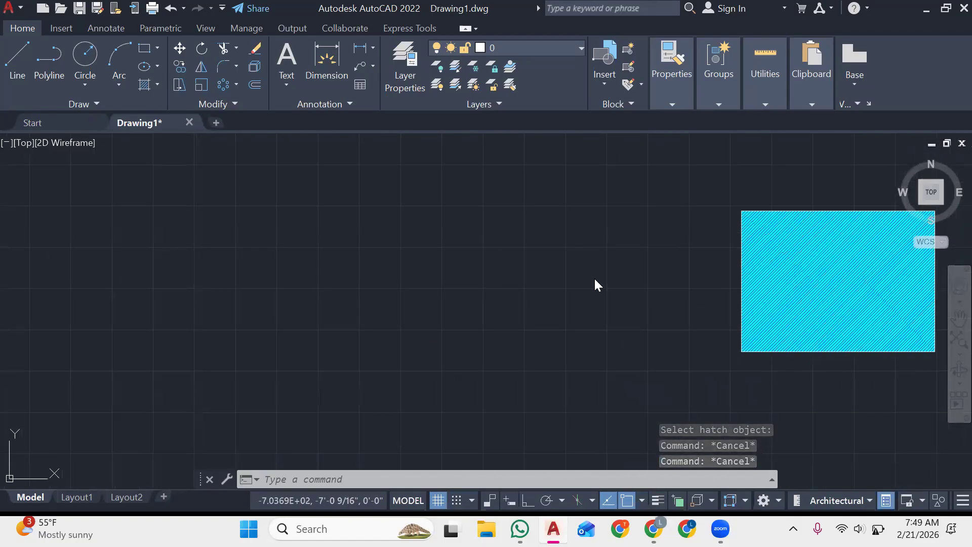
click(236, 85)
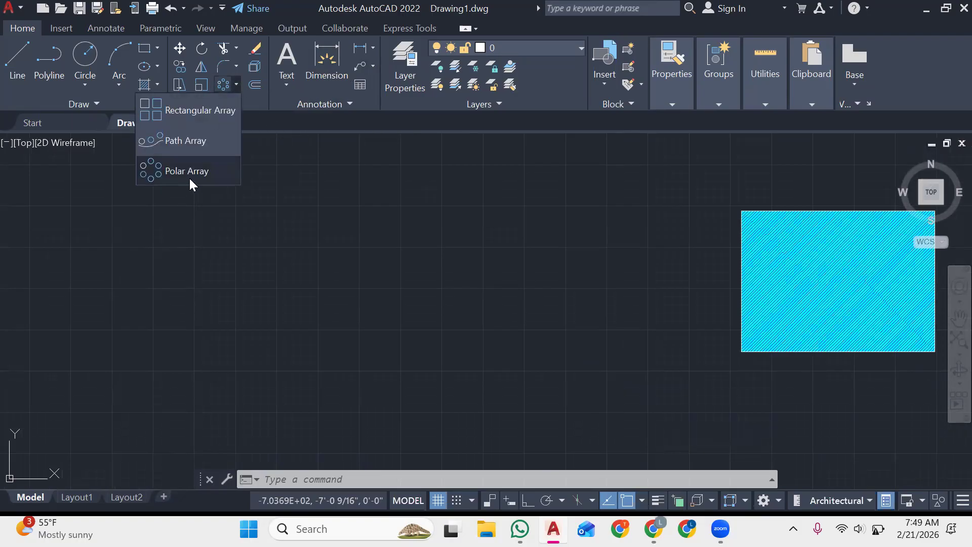
click(418, 291)
key(Escape)
key(Escape)
text(c)
key(Return)
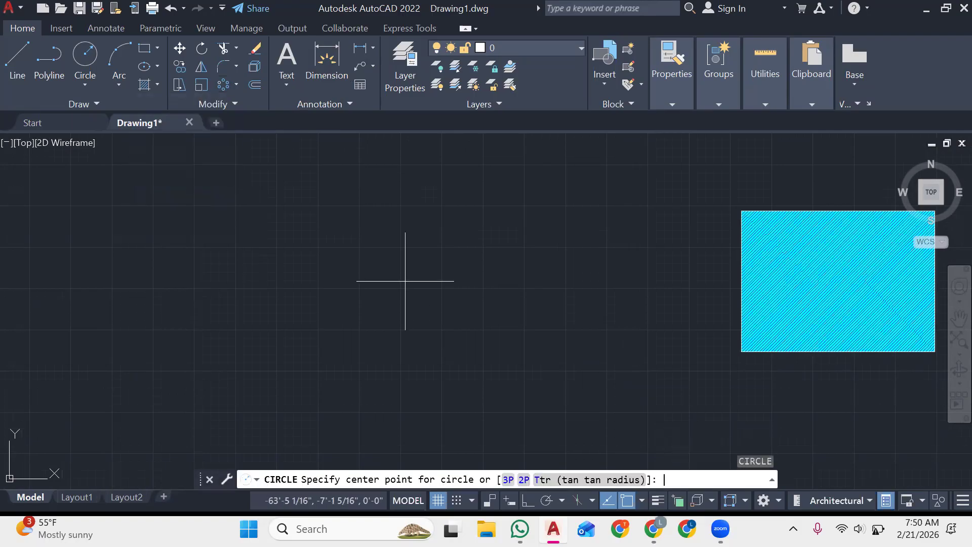
click(430, 255)
click(380, 240)
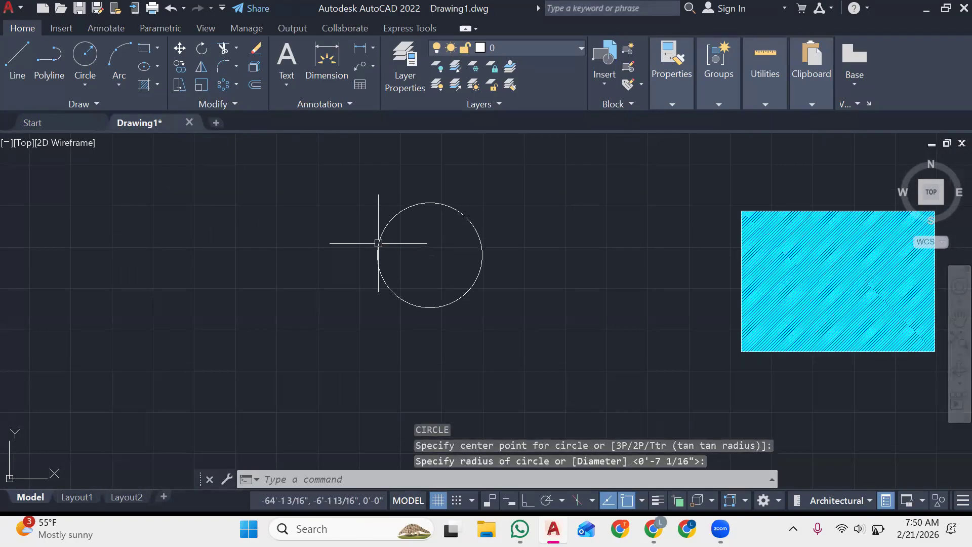
key(Escape)
Step: Create a polar array of the circle, using the circle's own center as the array center
click(237, 84)
click(236, 84)
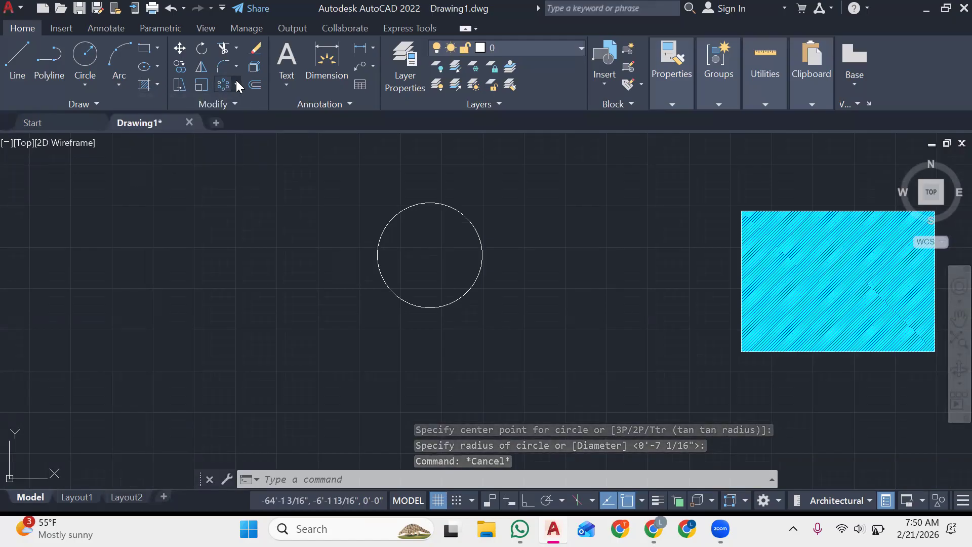
click(236, 81)
click(190, 173)
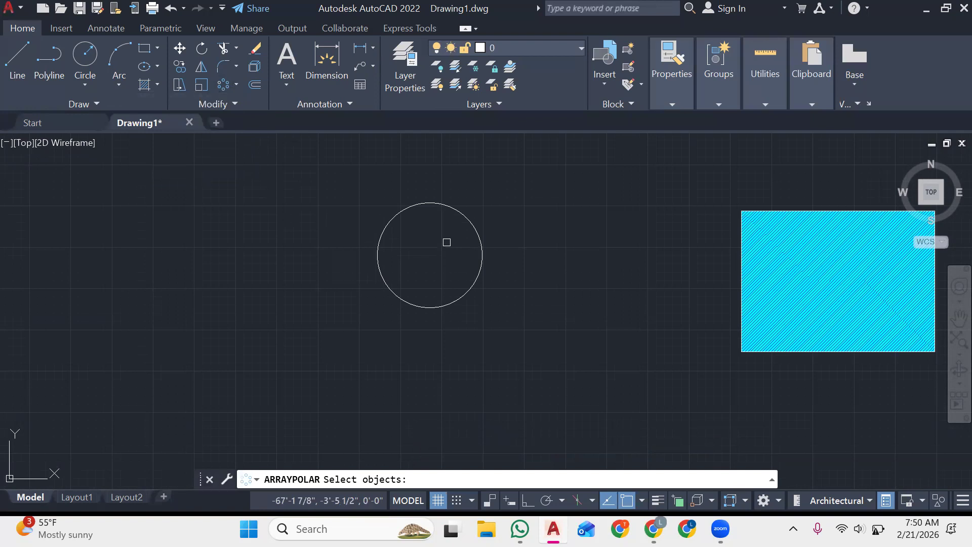
click(390, 219)
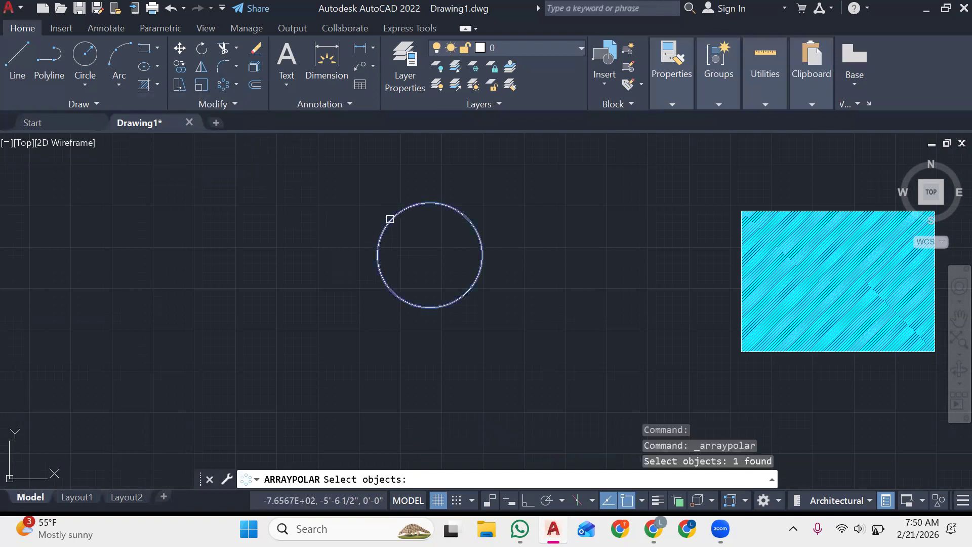
key(Return)
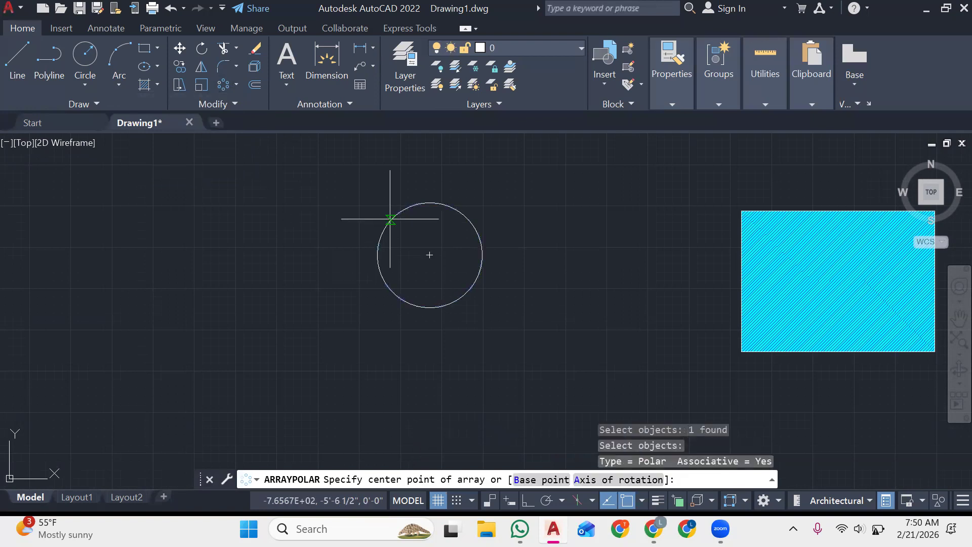
click(429, 254)
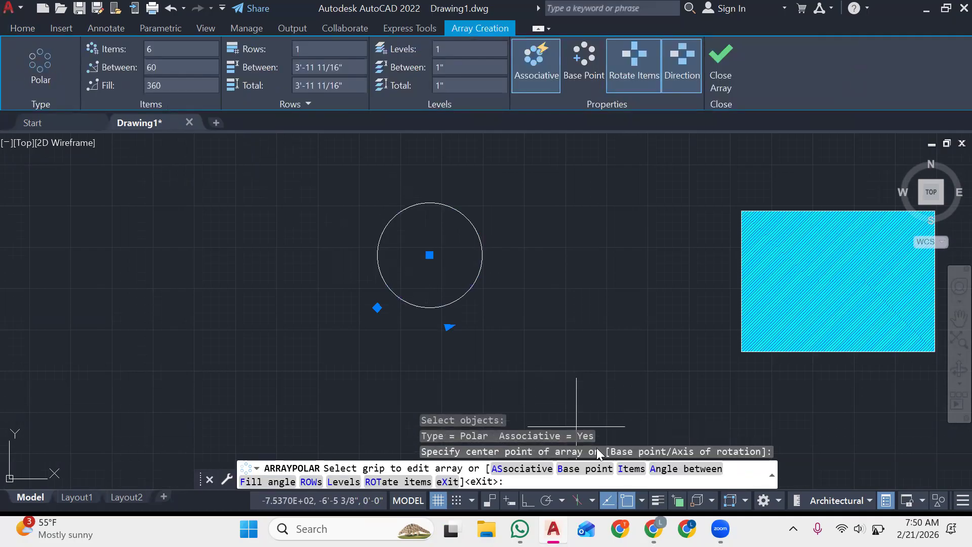
Step: Set the polar array's base point at the circle's center and finish the array
click(585, 471)
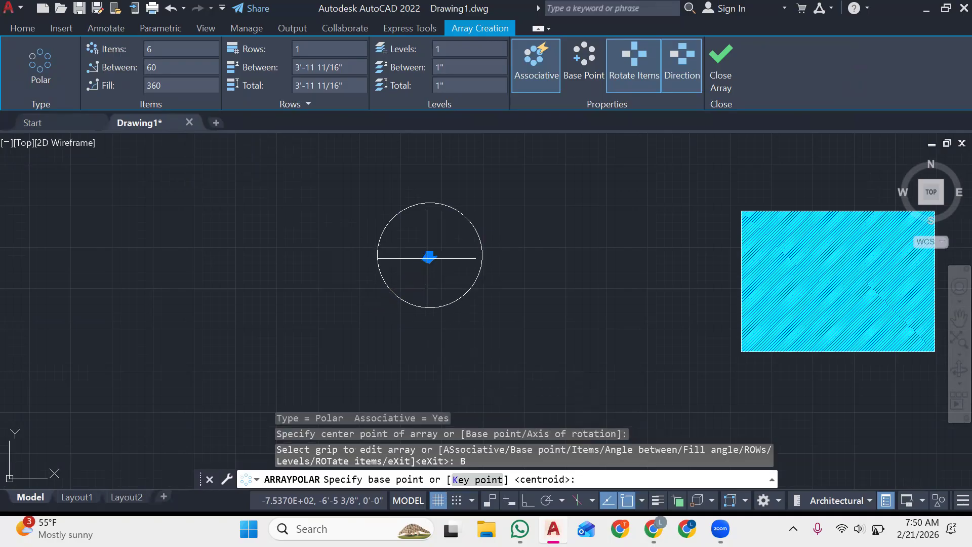
click(428, 258)
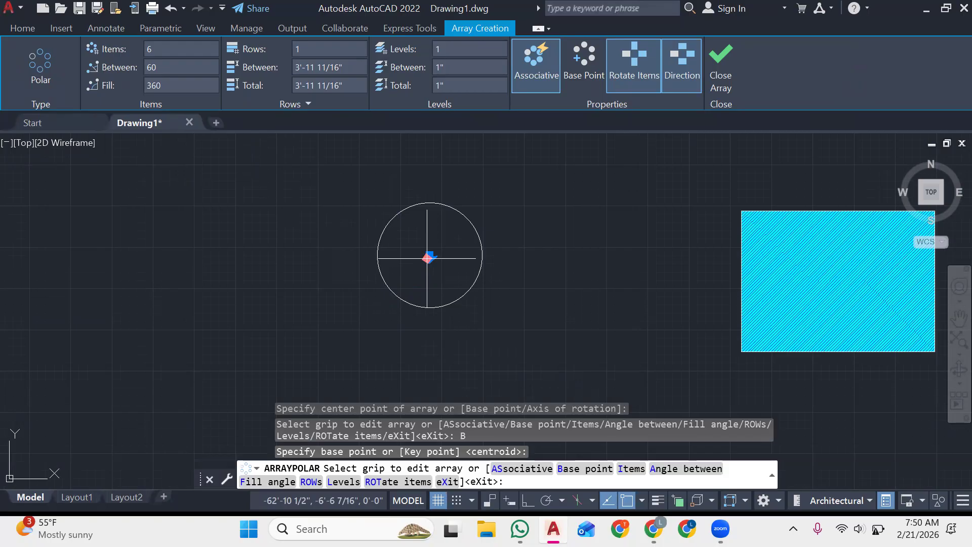
click(576, 466)
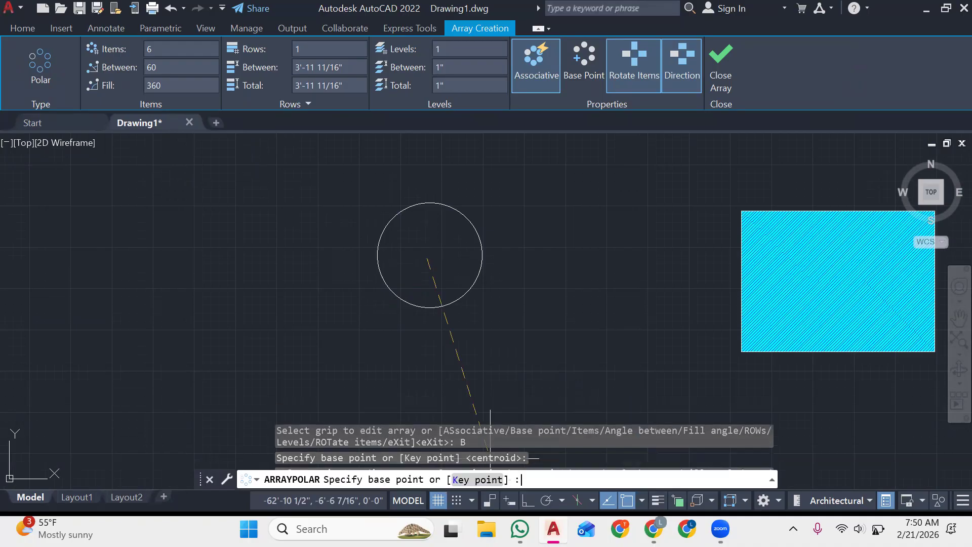
click(429, 256)
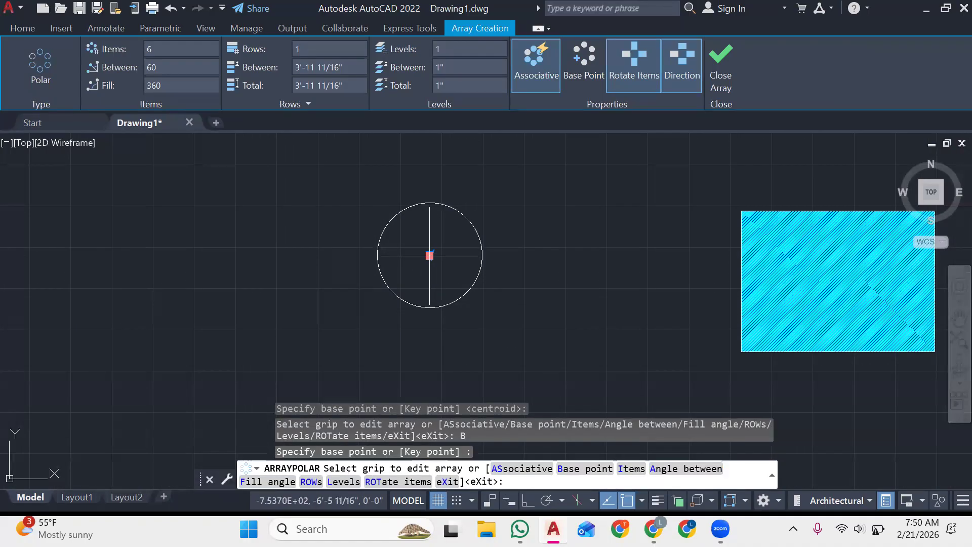
key(Return)
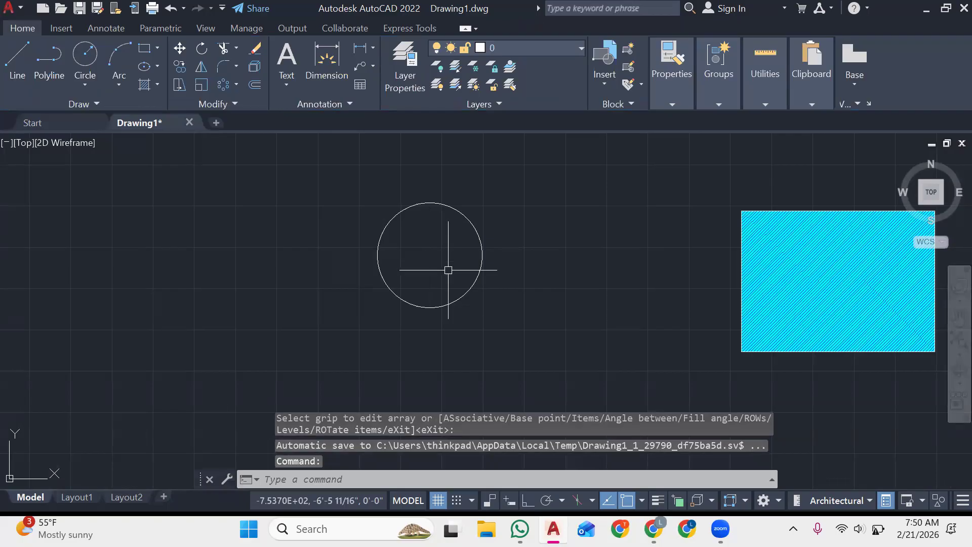
Step: Create another polar array from the arrayed circle about its own center, with 6 items
click(231, 83)
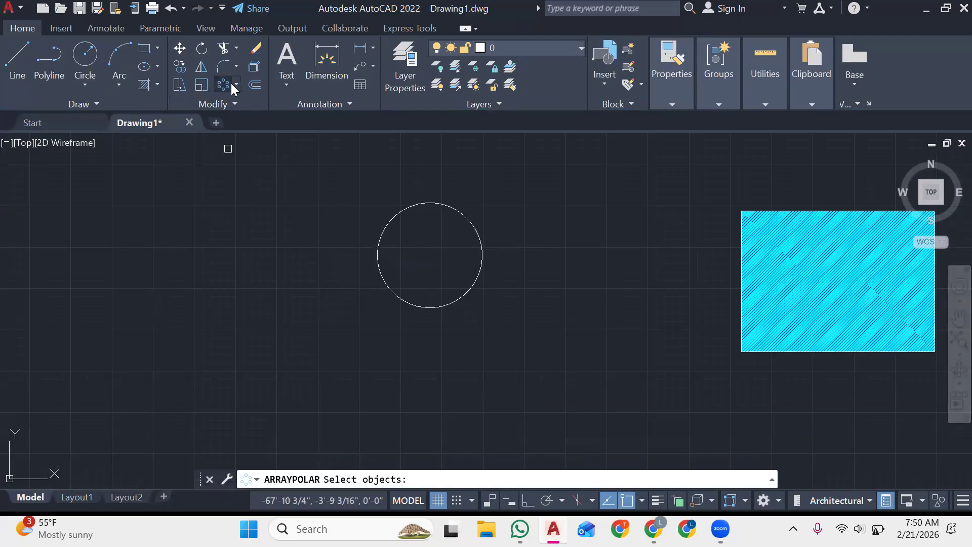
click(408, 208)
key(Return)
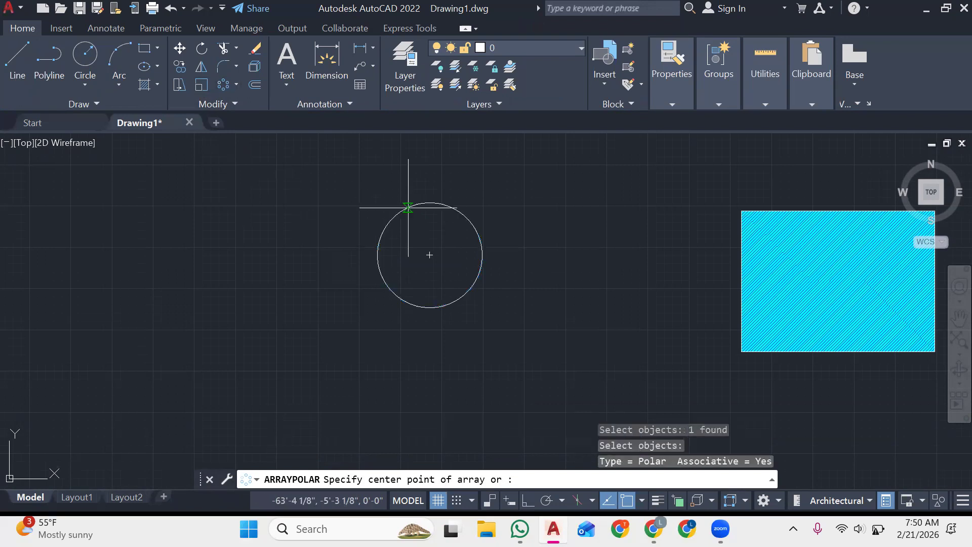
click(429, 254)
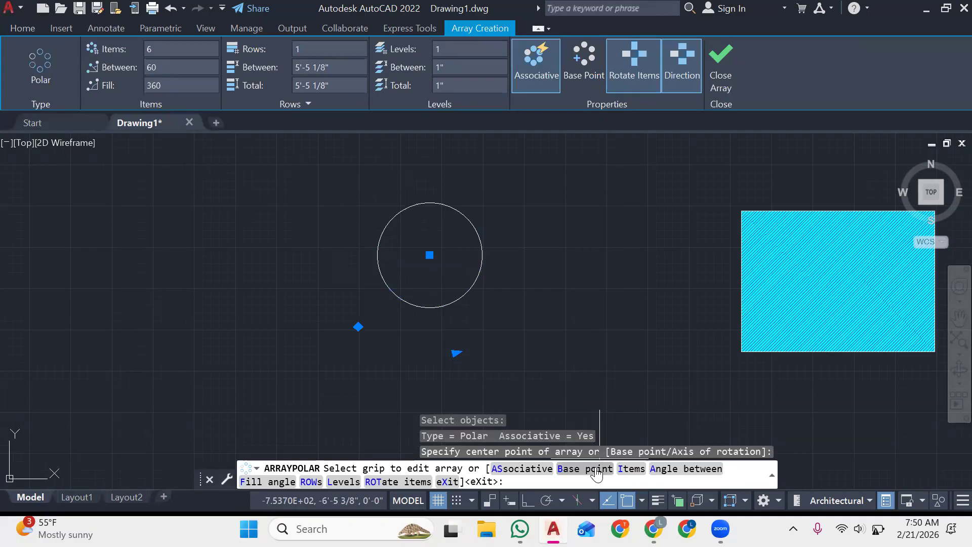
click(632, 468)
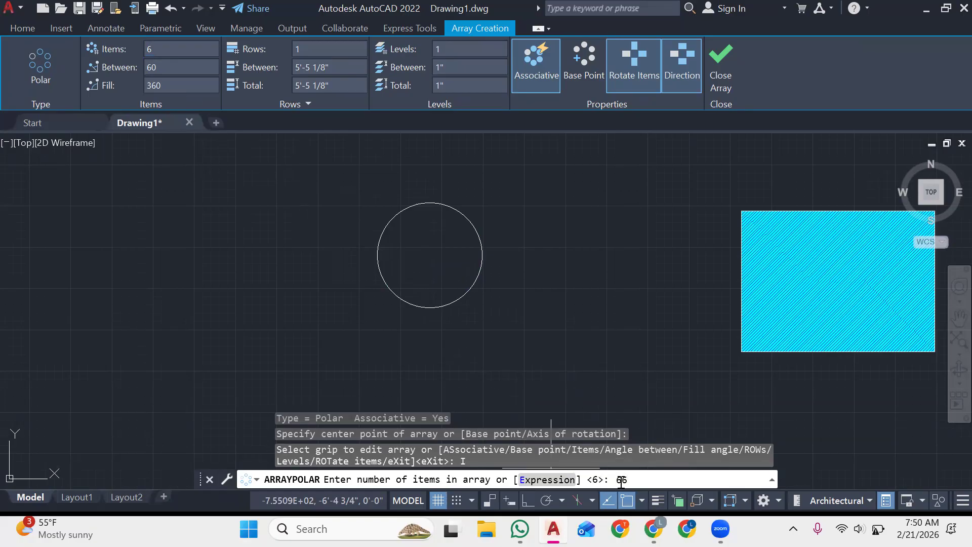
key(Return)
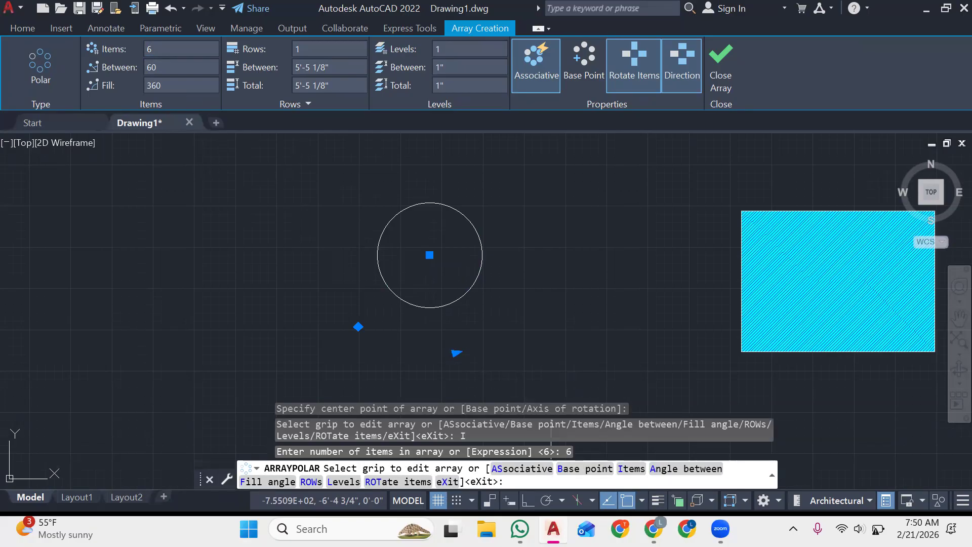
Step: Move the polar array by its center grip southeast toward the hatched rectangle and end the array editing
click(430, 254)
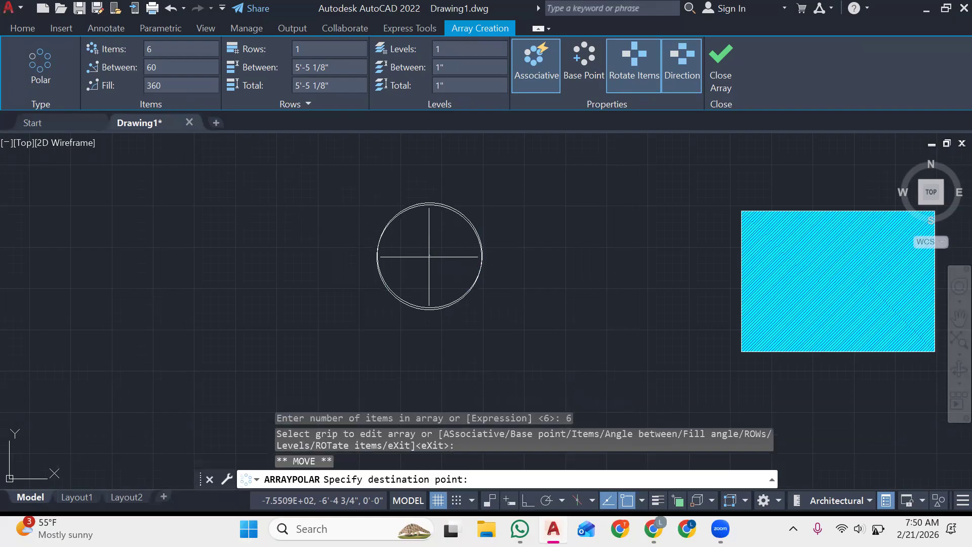
click(603, 304)
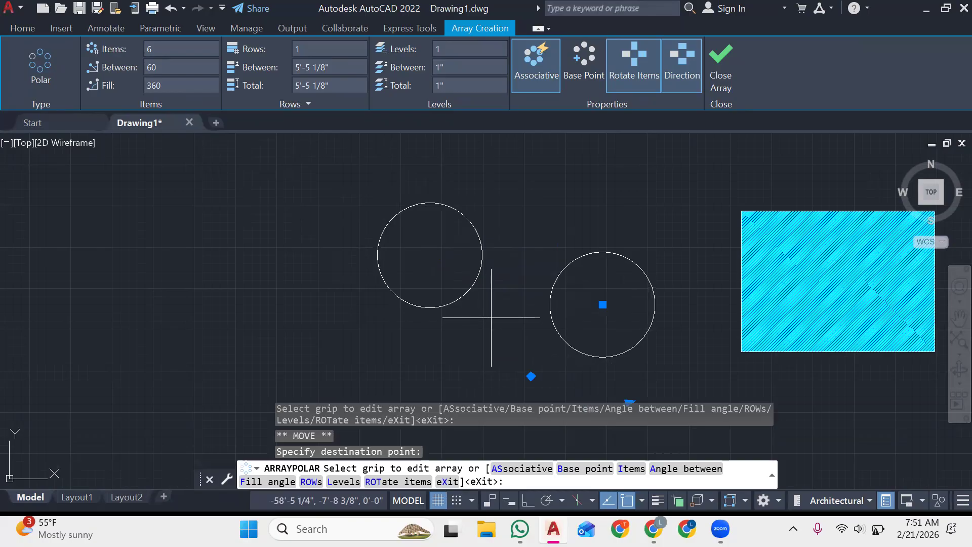
key(Escape)
key(Escape)
key(Escape)
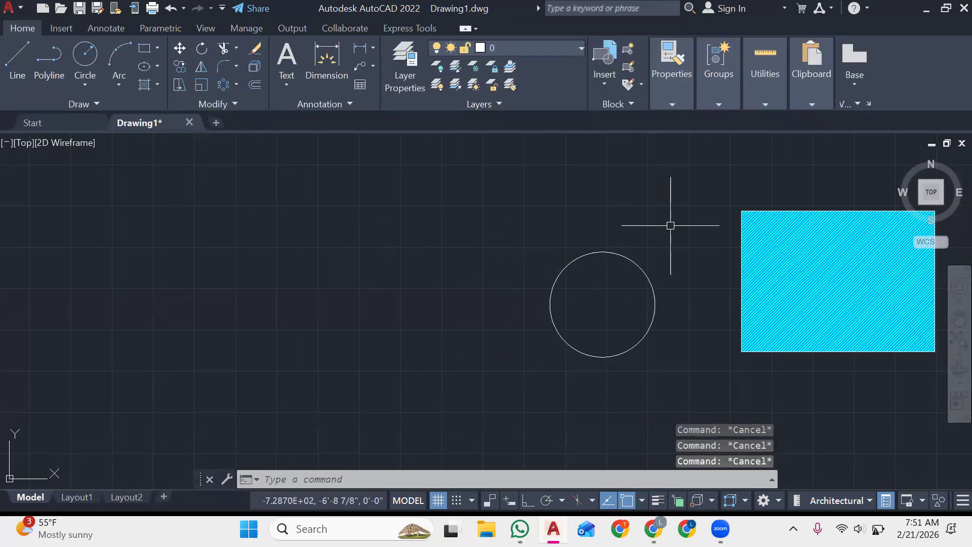
Step: Erase the moved polar array of circles
click(670, 226)
click(537, 380)
key(Delete)
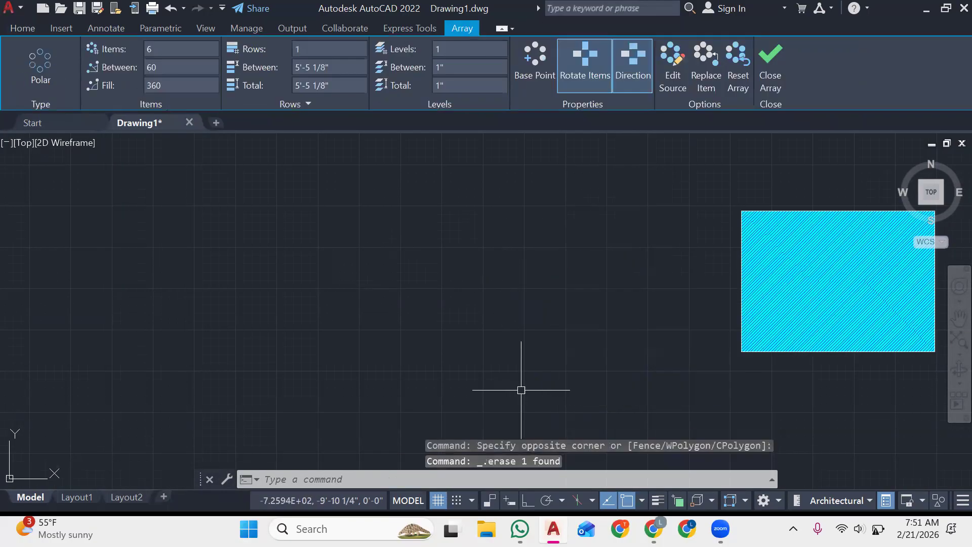
Step: Draw a small, nearly square rectangle in the empty area west of the hatched rectangle
text(rec)
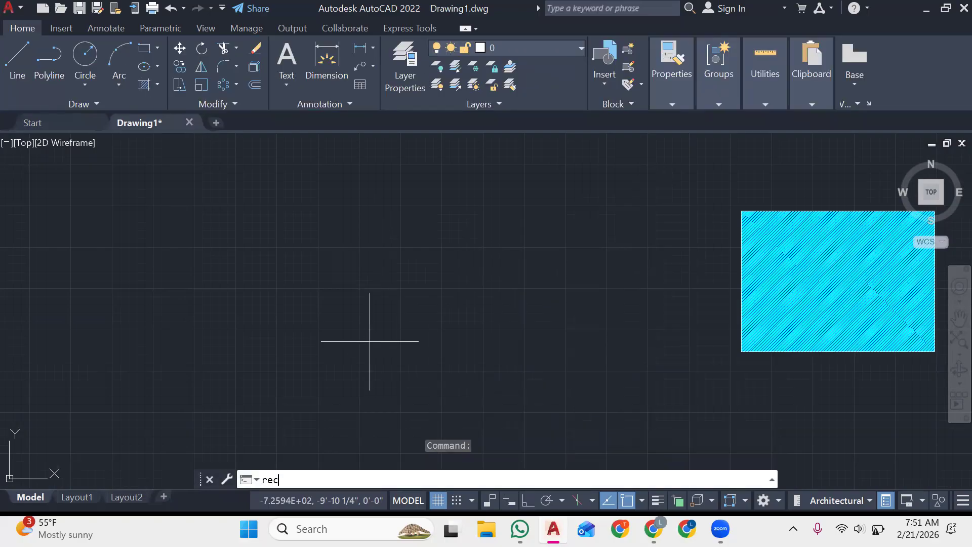
key(Return)
click(320, 214)
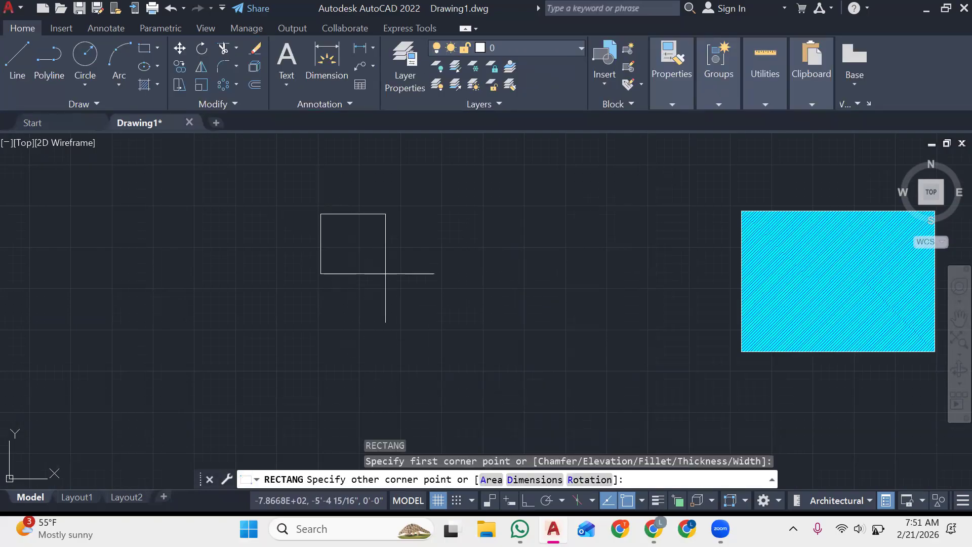
click(384, 274)
Step: Create an associative rectangular array of the new rectangle with 4 columns and 3 rows
click(210, 103)
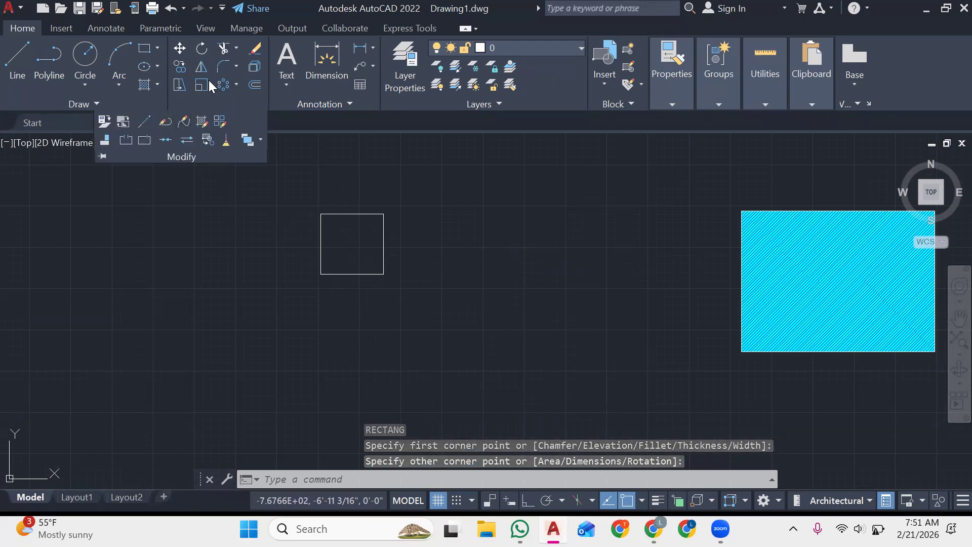
click(236, 85)
click(206, 110)
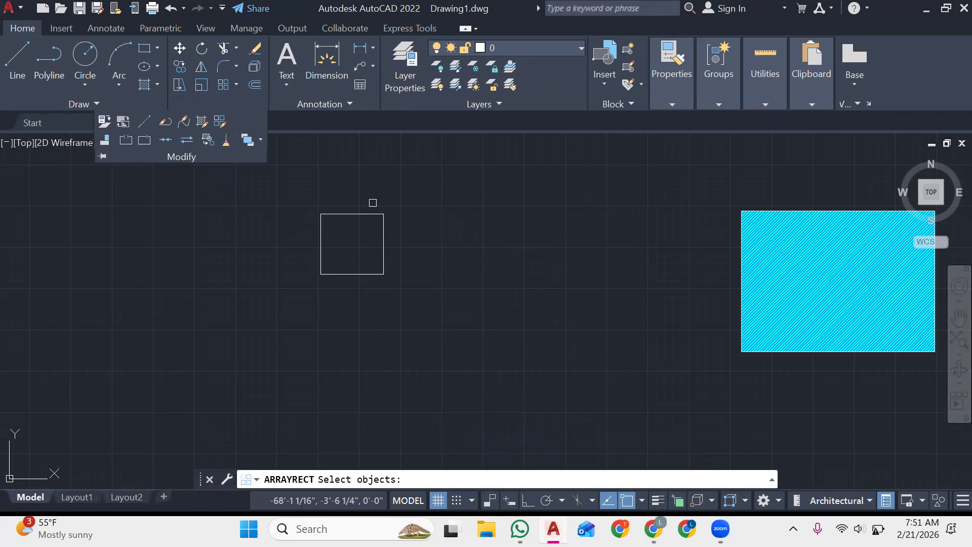
click(378, 214)
key(Return)
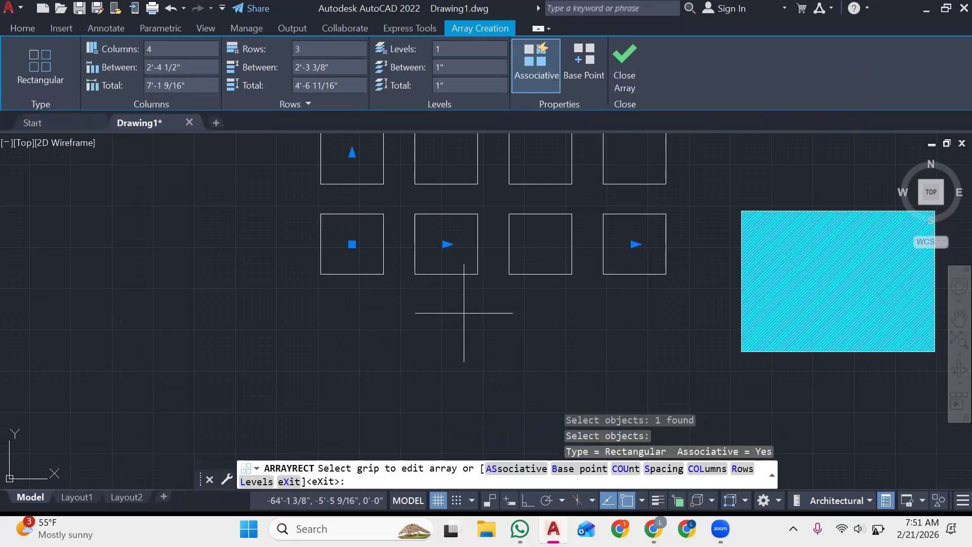
key(Escape)
scroll(463, 313, down, 3)
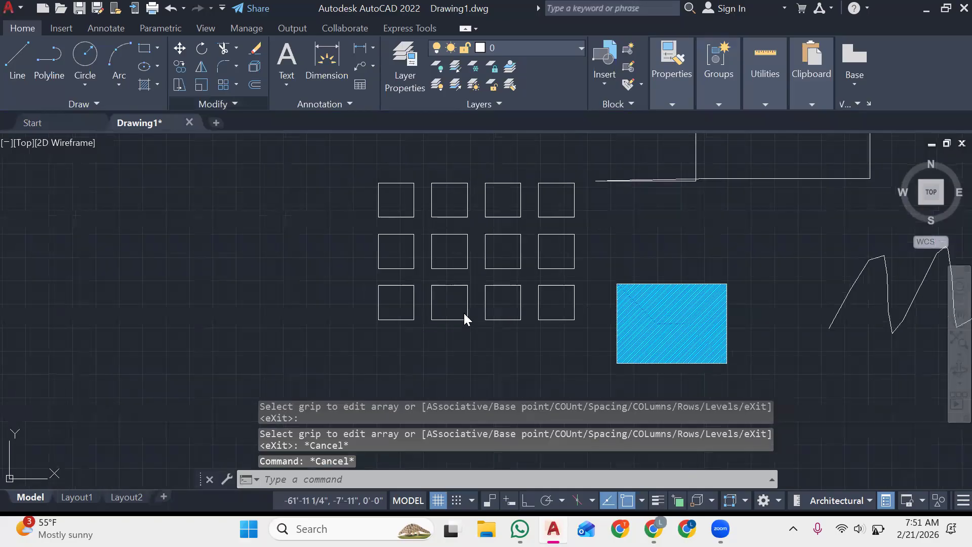
scroll(464, 313, up, 2)
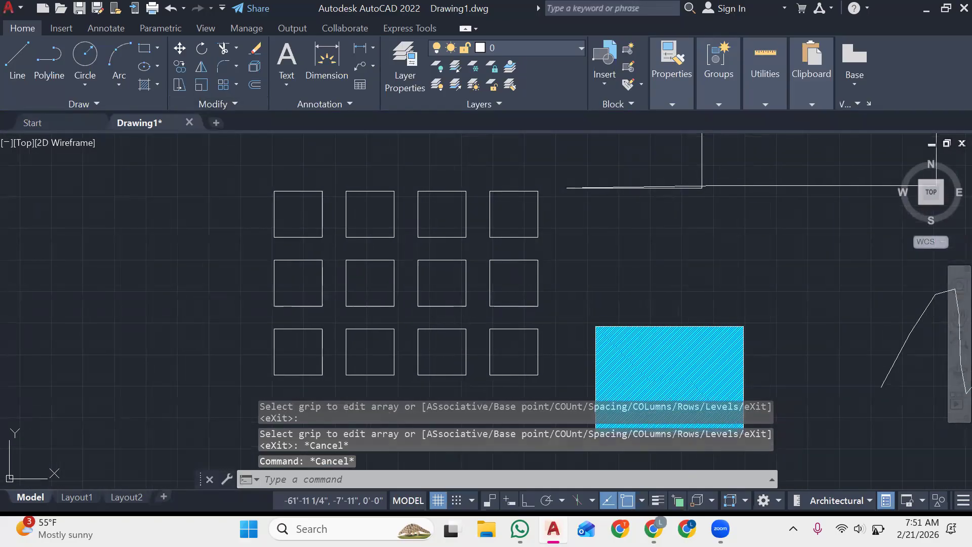
Step: Edit the rectangular array with the Source option, using the bottom-row square in the third column as the source item
click(246, 101)
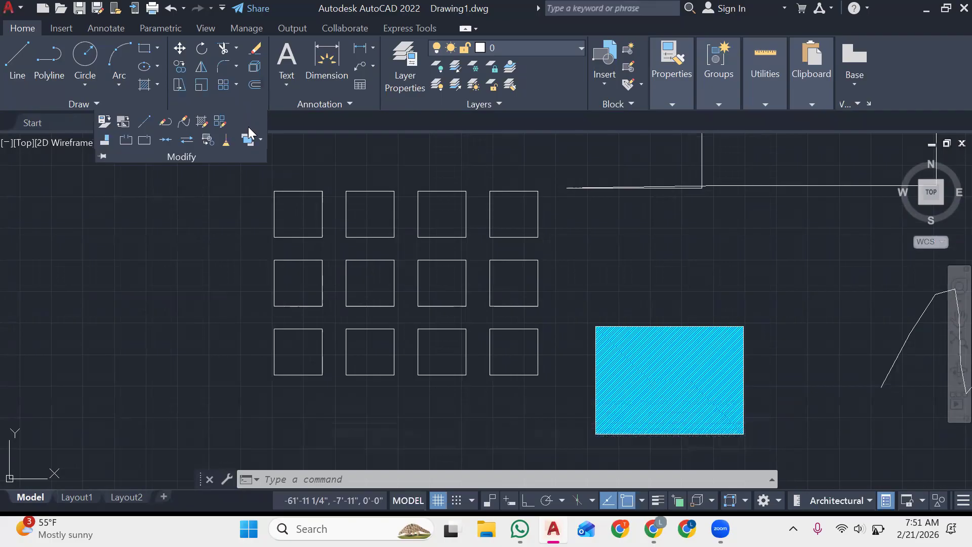
click(223, 121)
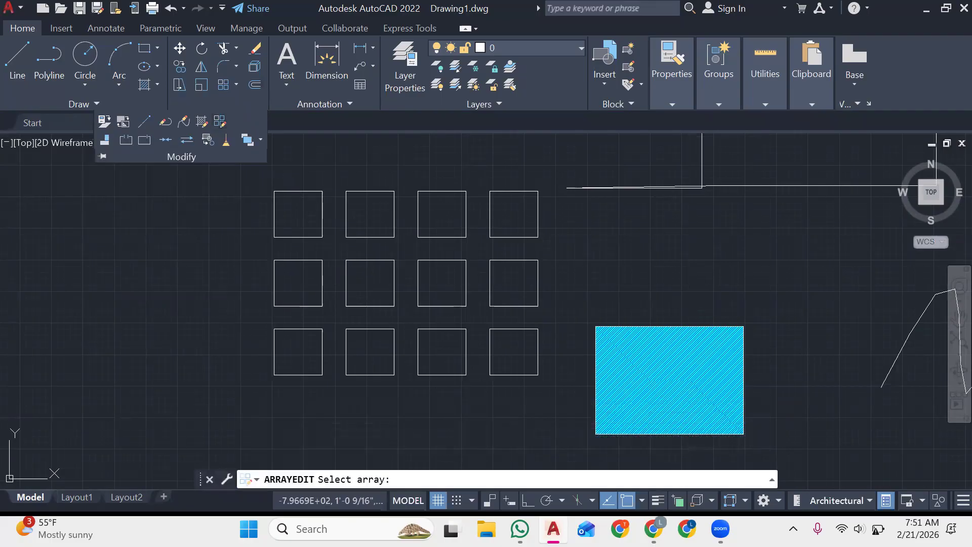
click(322, 209)
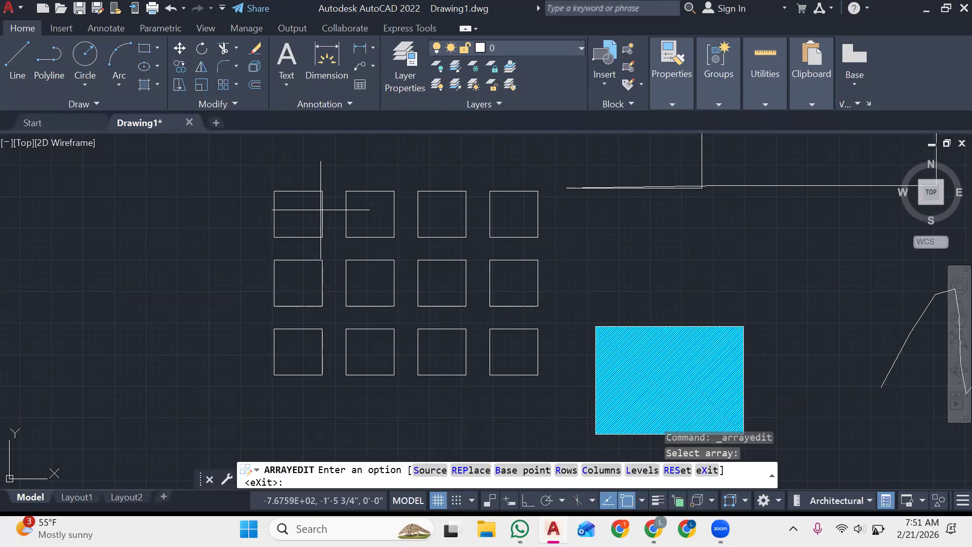
click(430, 471)
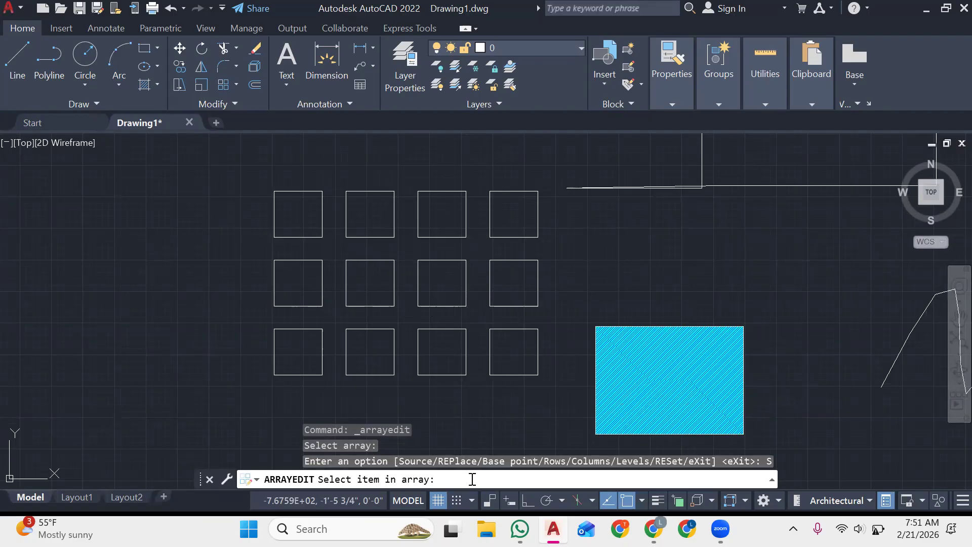
text(3)
key(Return)
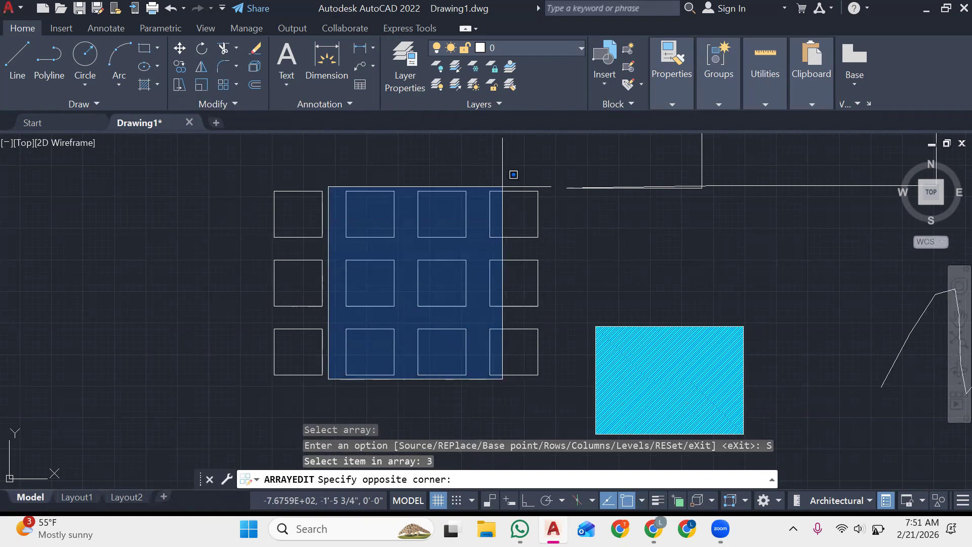
click(416, 422)
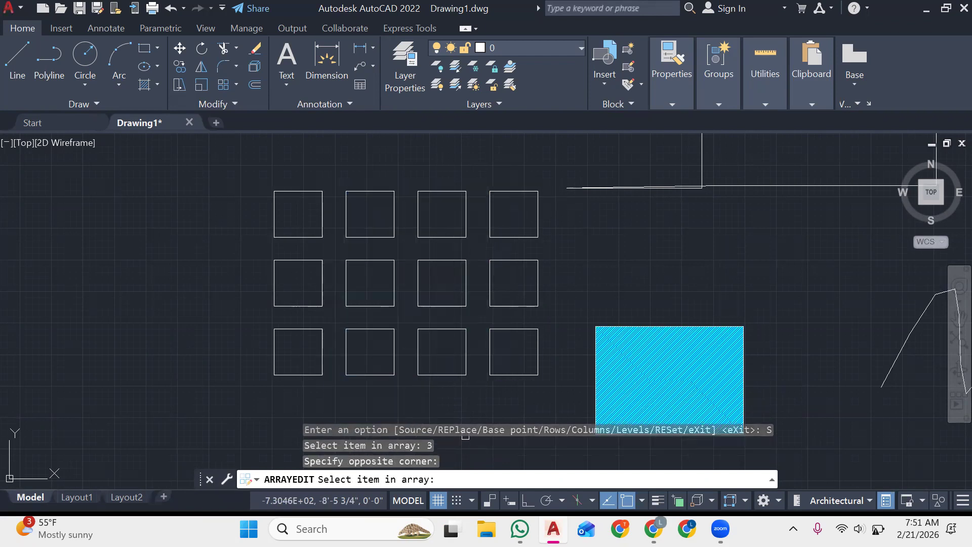
key(Return)
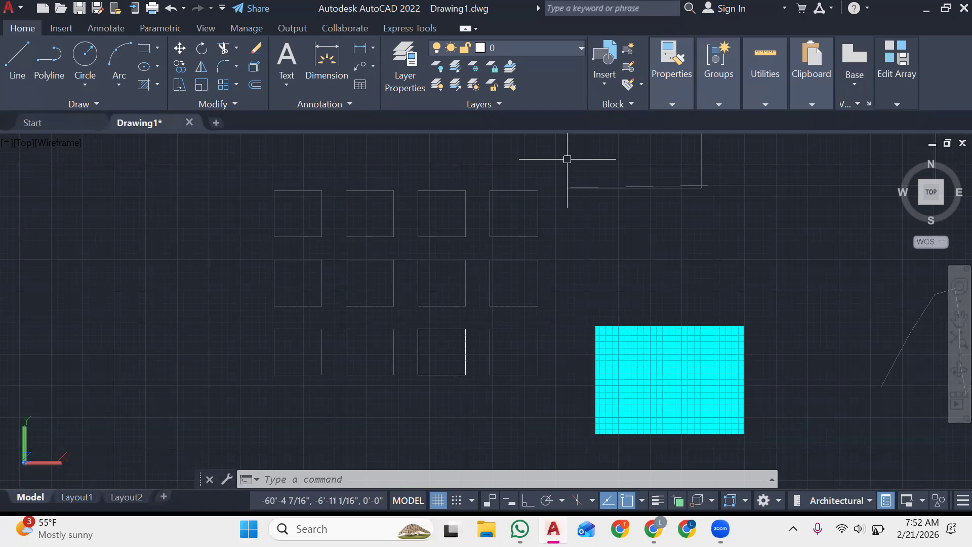
Step: Try to run Edit Array on the highlighted source square while the array source is open
click(250, 104)
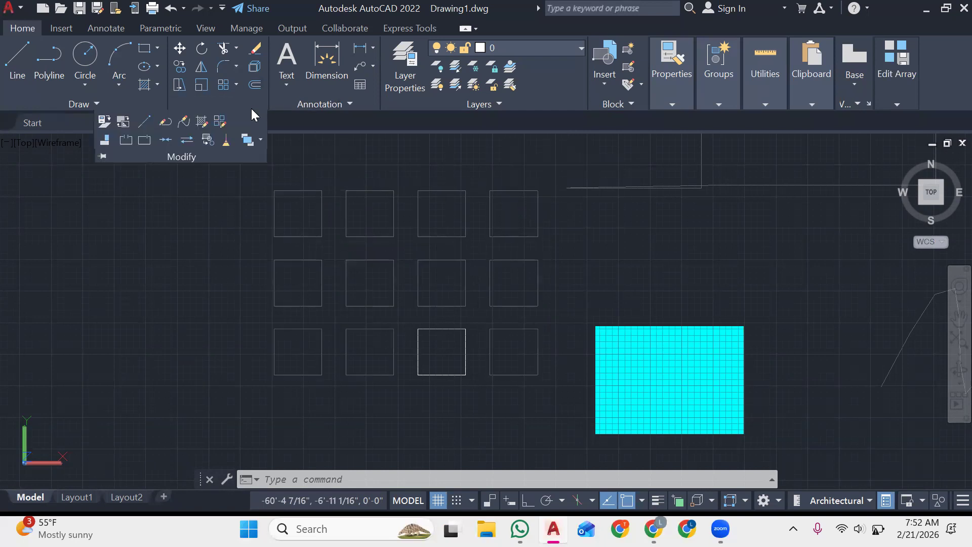
click(221, 123)
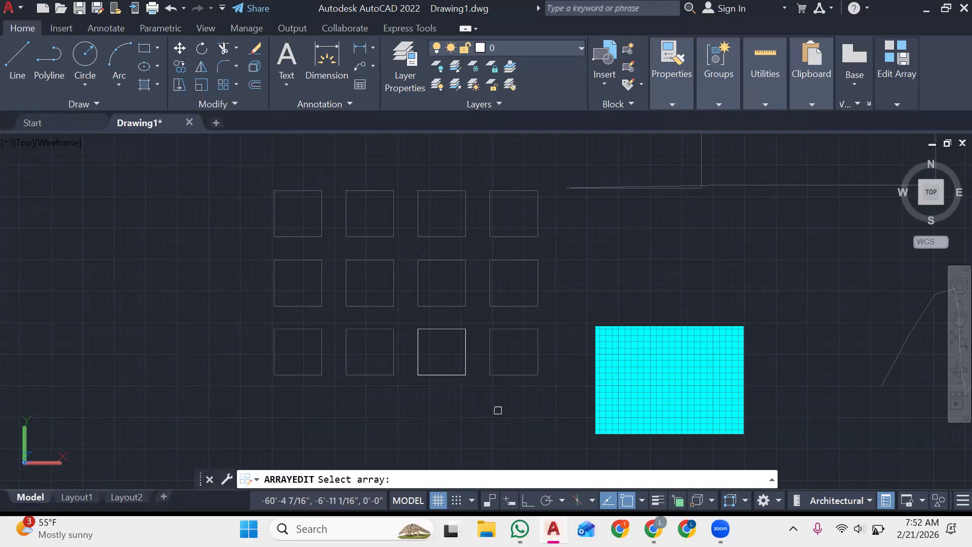
click(462, 376)
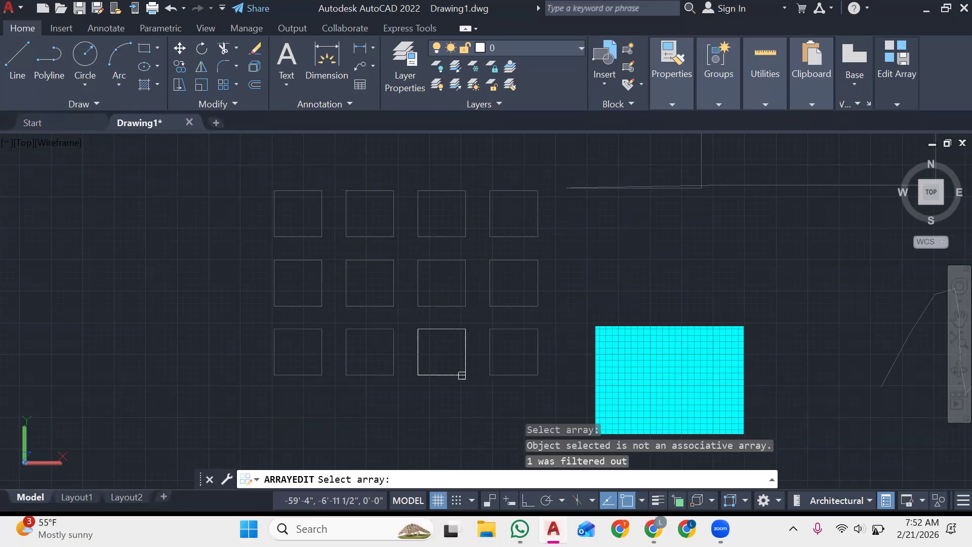
key(Escape)
key(Escape)
key(Escape)
key(Escape)
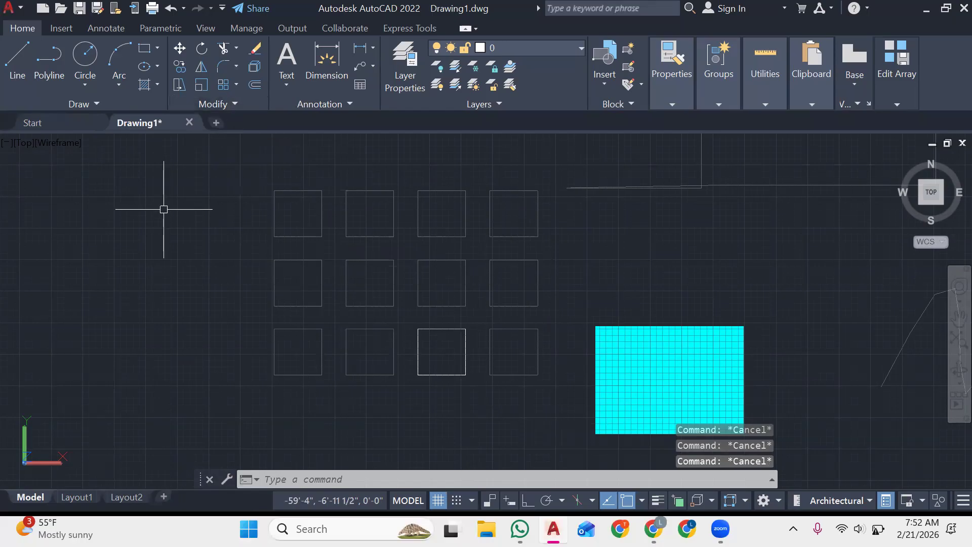
Step: Add a smaller rectangle to the array's source, northwest of the existing grid of squares
text(rec)
key(Return)
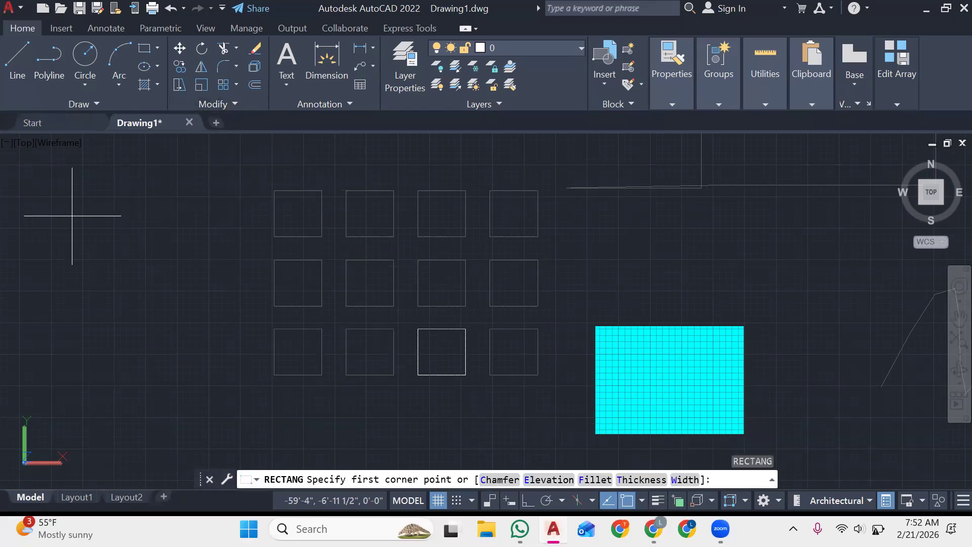
click(43, 219)
click(79, 248)
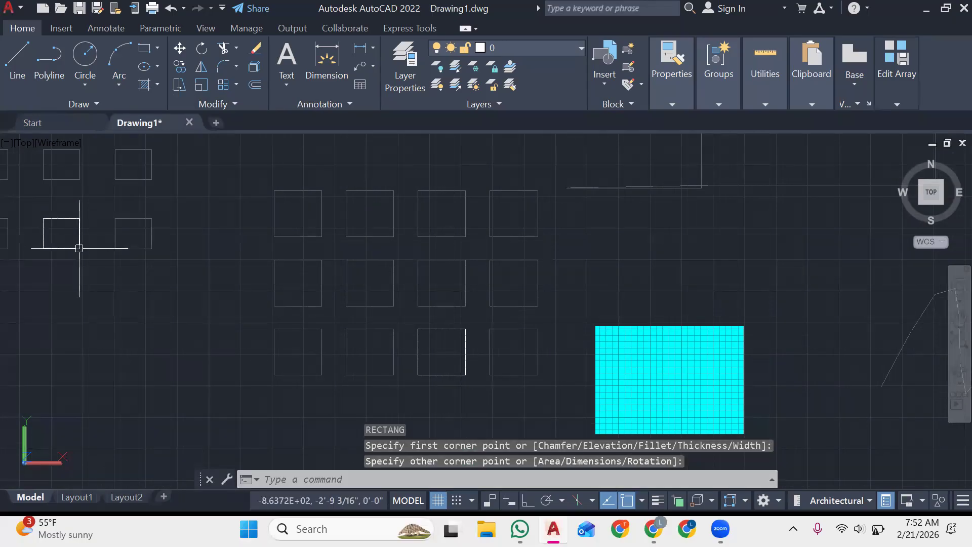
key(Escape)
key(Escape)
key(Escape)
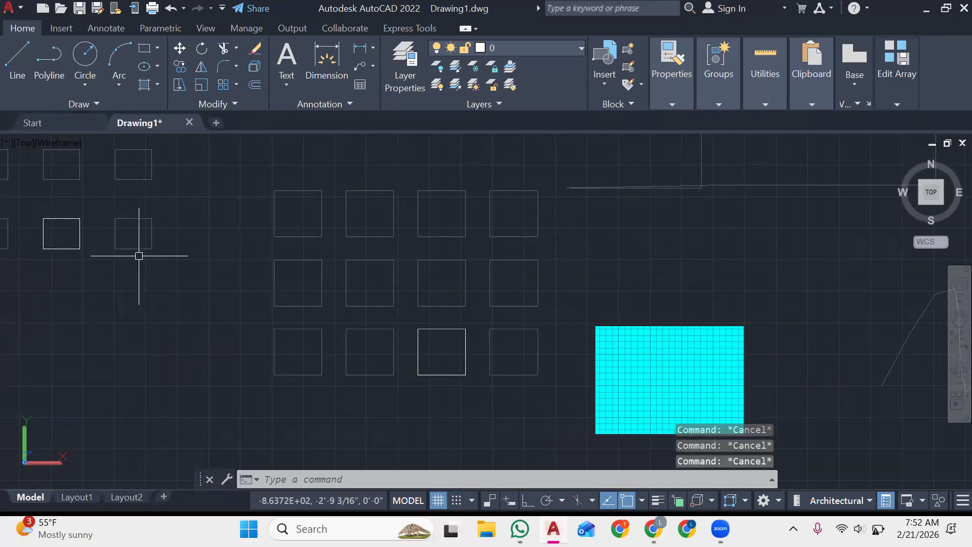
scroll(138, 254, down, 3)
scroll(138, 254, up, 4)
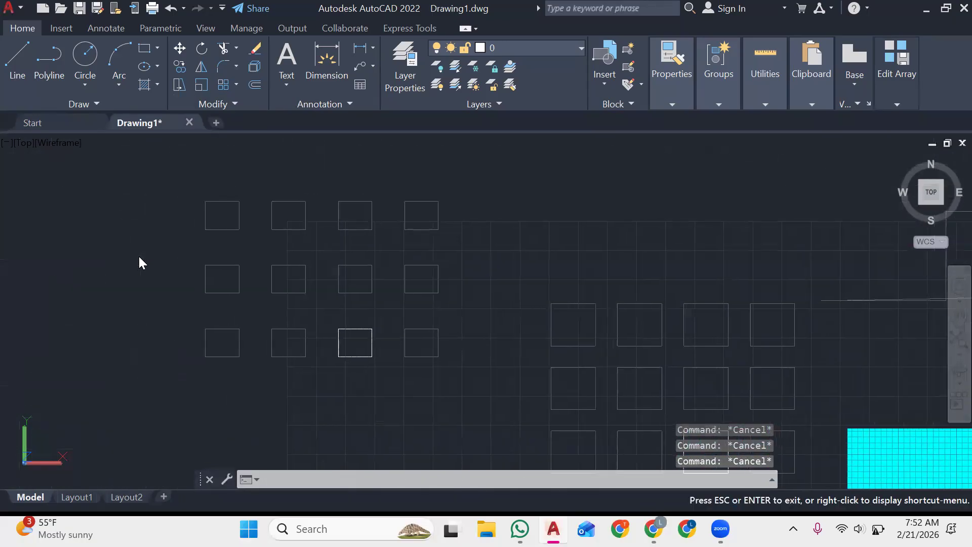
middle_drag(484, 366, 386, 343)
scroll(443, 363, down, 1)
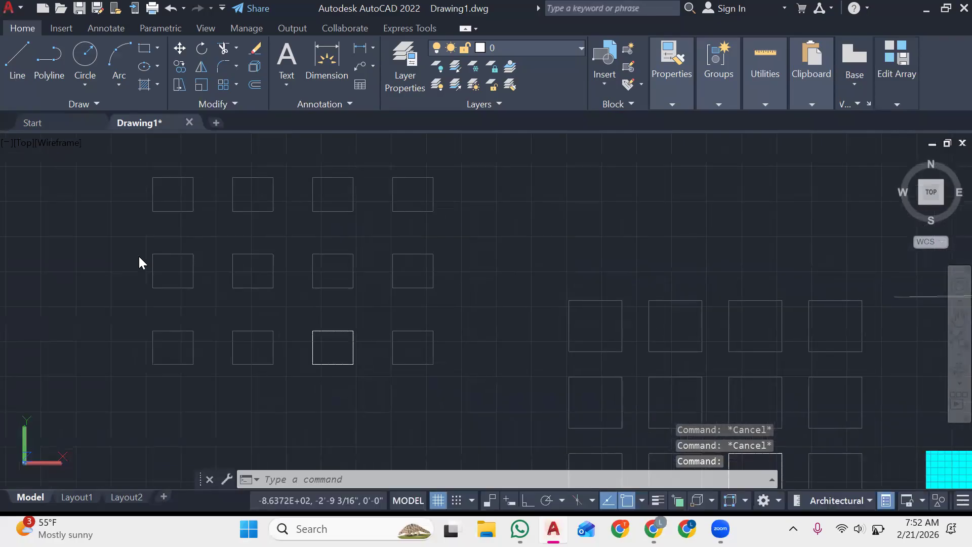
Step: Try to run Edit Array on the newly added small rectangle
click(223, 105)
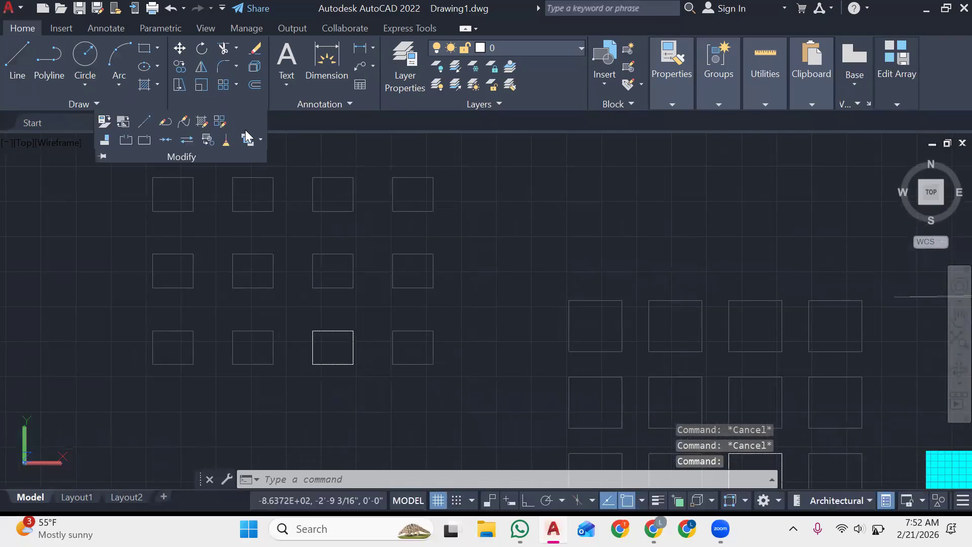
click(220, 121)
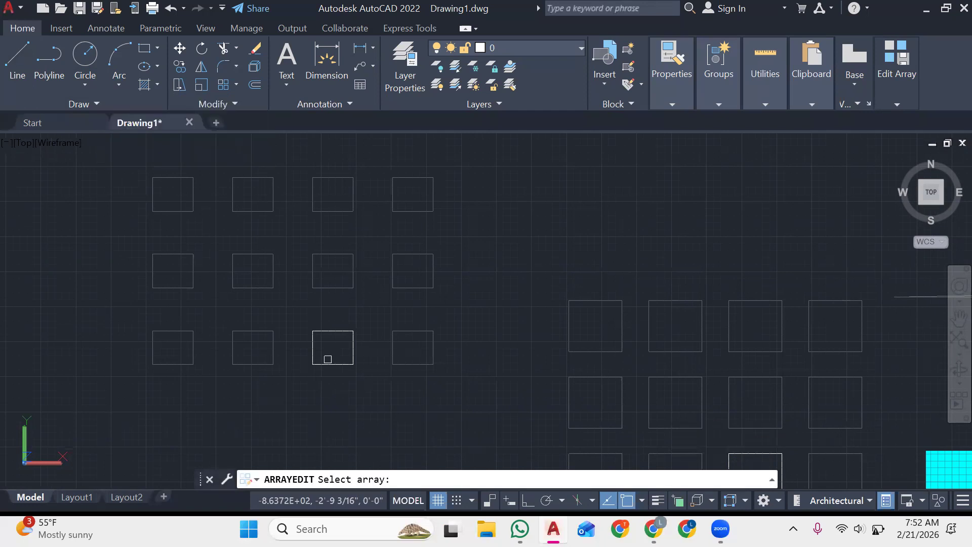
click(329, 363)
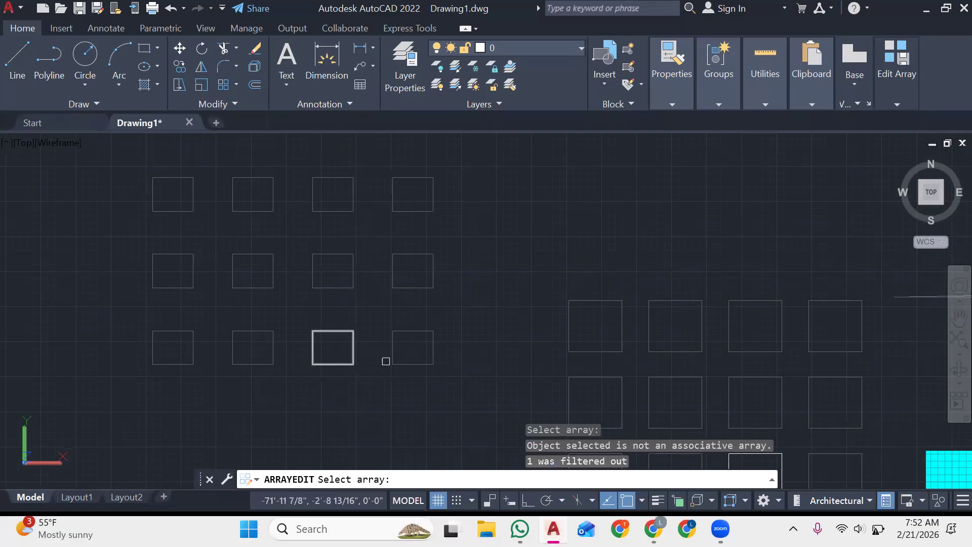
key(Escape)
key(Escape)
key(Escape)
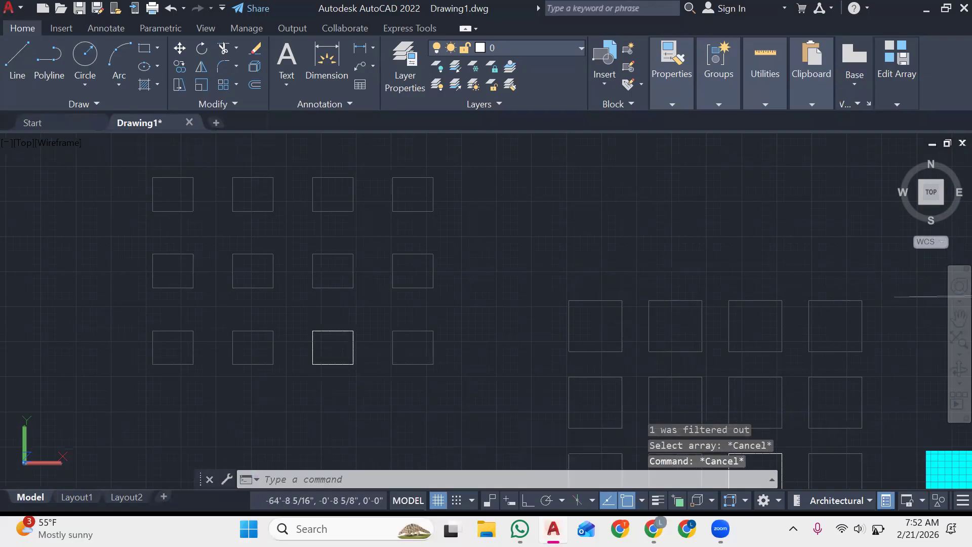
scroll(518, 290, down, 7)
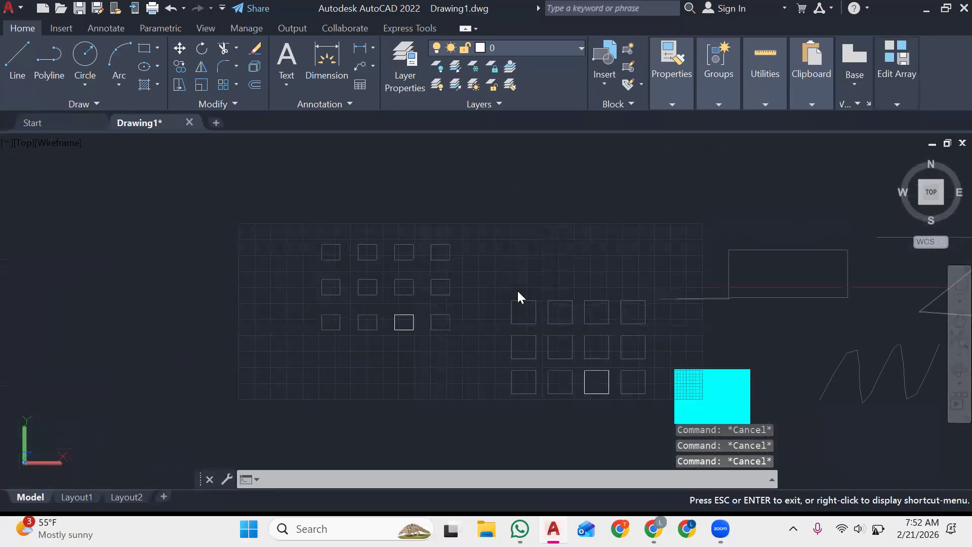
scroll(517, 291, up, 4)
mouse_move(518, 291)
middle_down()
mouse_move(823, 261)
mouse_move(958, 293)
mouse_move(958, 304)
middle_up()
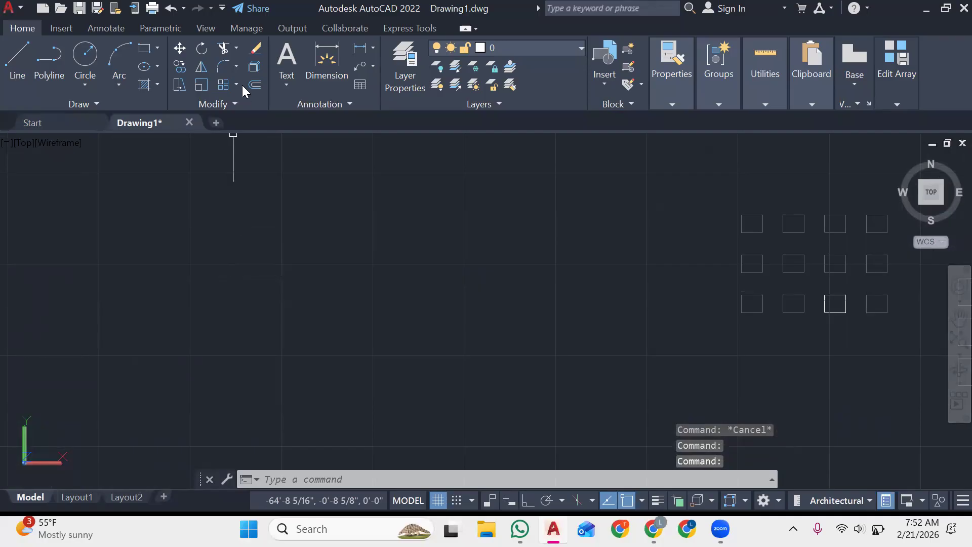
click(247, 101)
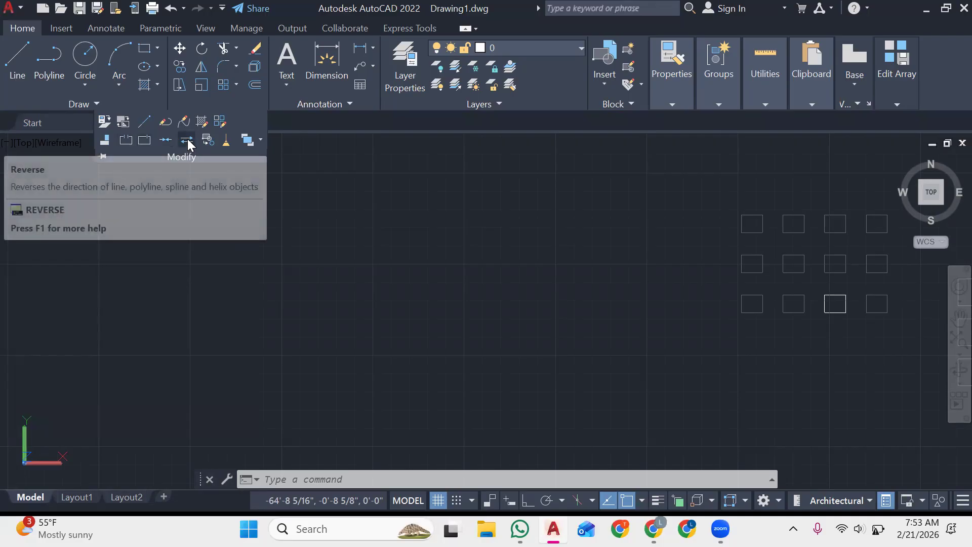
click(406, 205)
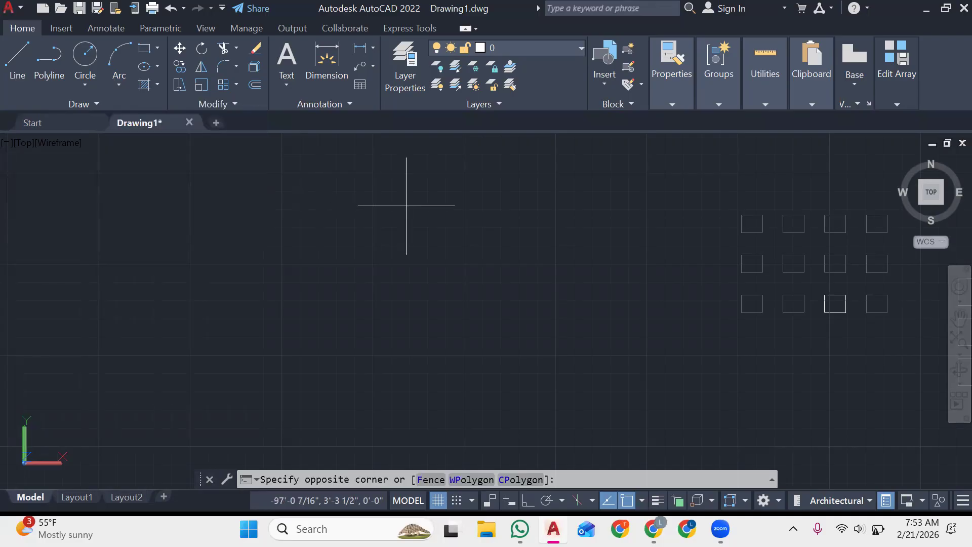
click(217, 294)
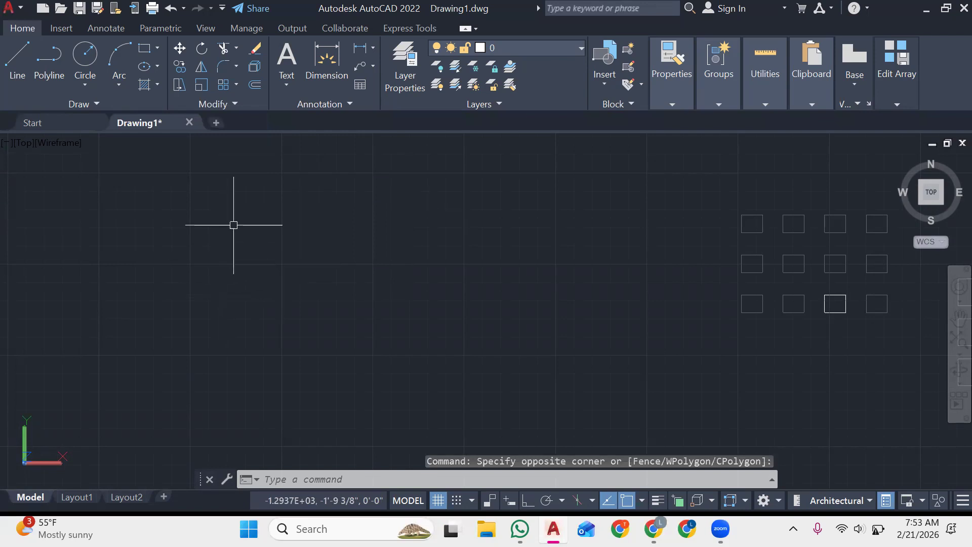
click(221, 104)
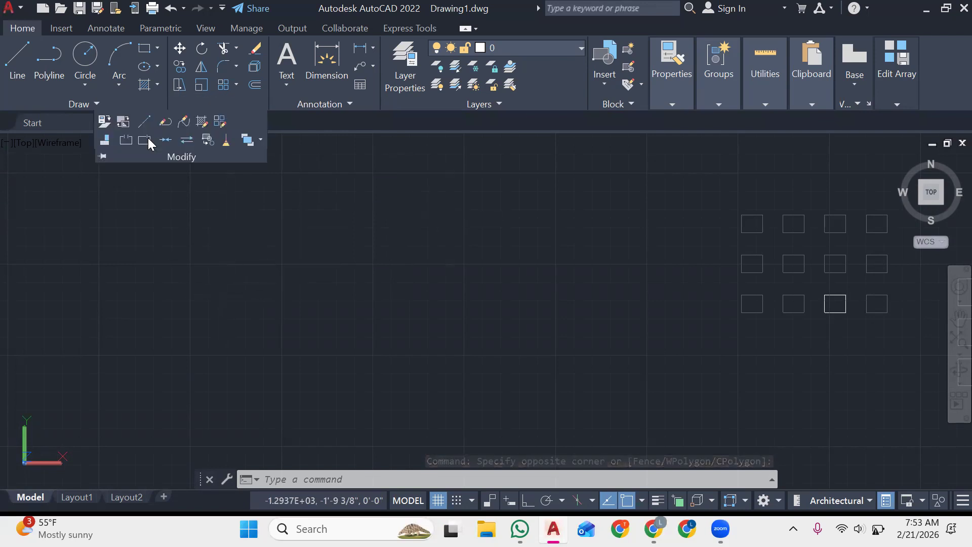
click(389, 244)
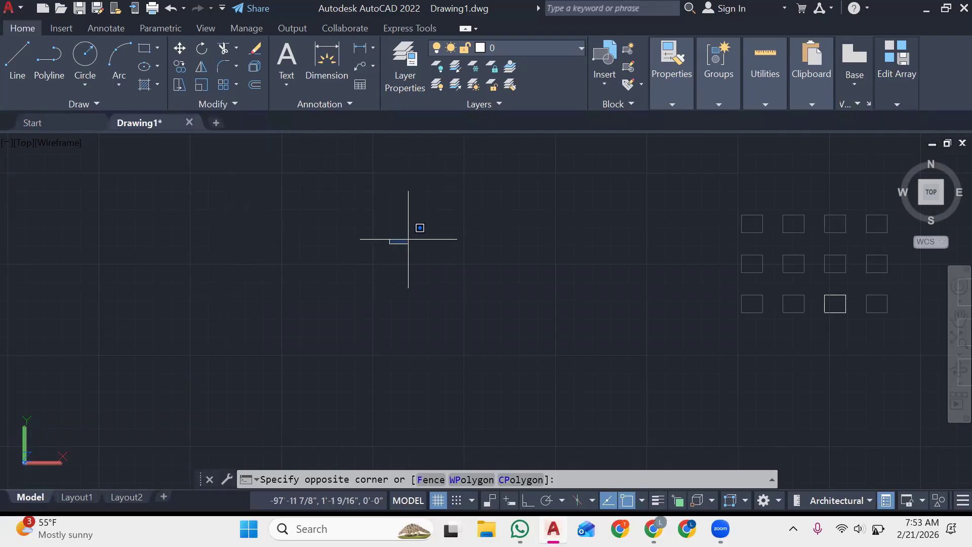
key(Escape)
Step: Draw a large rectangle in the empty area to the west of the array's grid of small squares
text(rec)
key(Return)
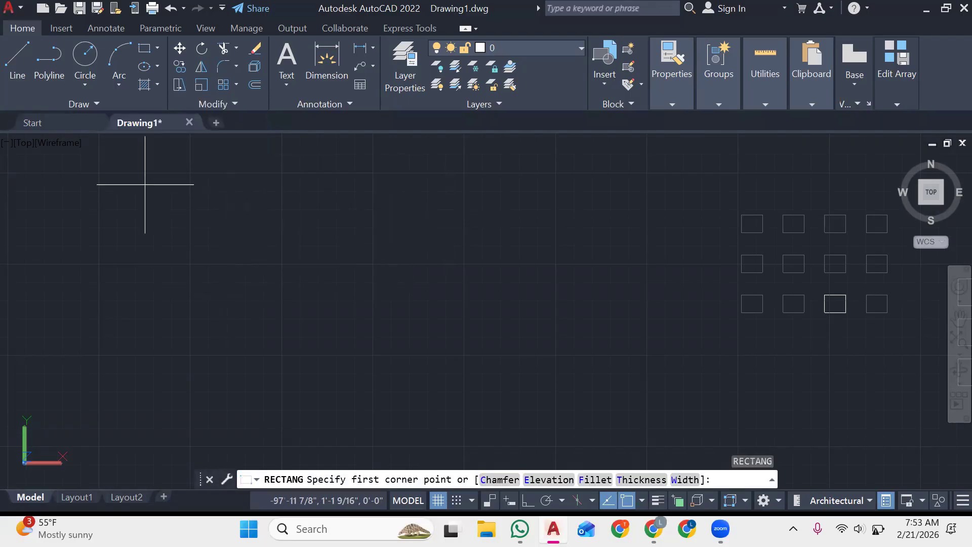
click(145, 185)
click(219, 264)
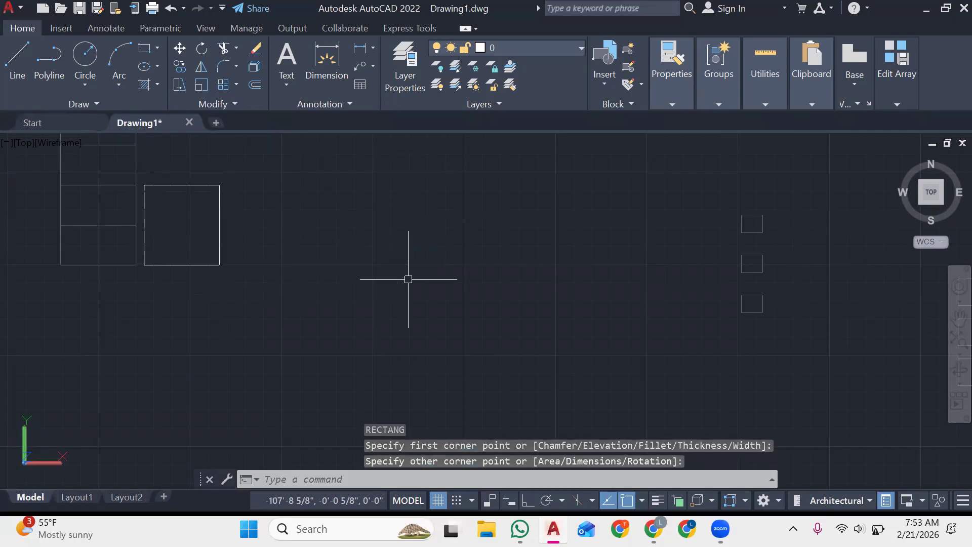
scroll(408, 280, down, 3)
scroll(408, 280, up, 2)
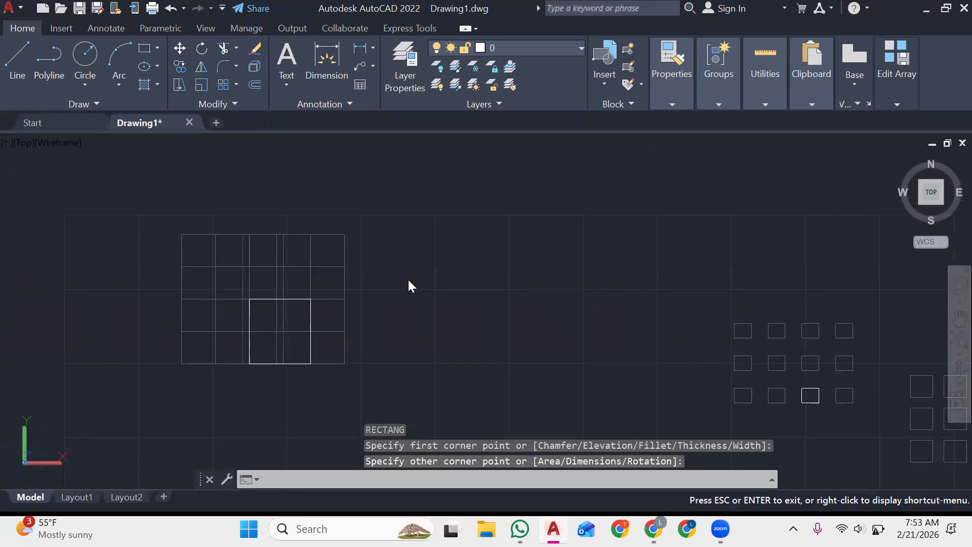
scroll(408, 280, up, 3)
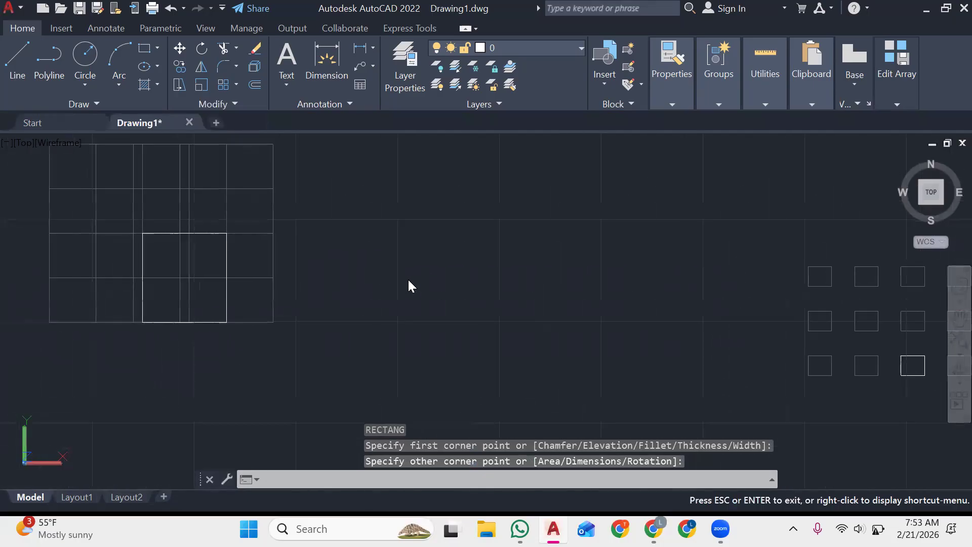
key(Escape)
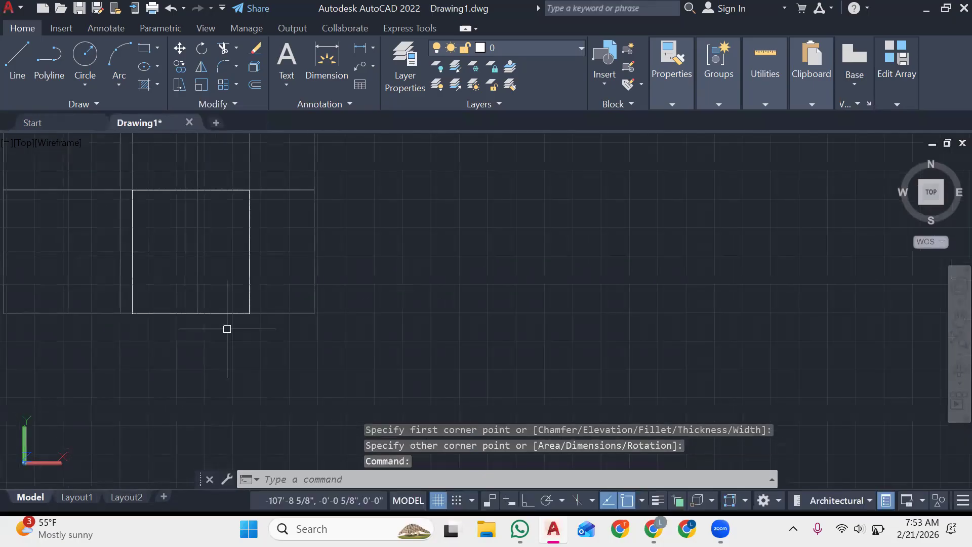
click(187, 314)
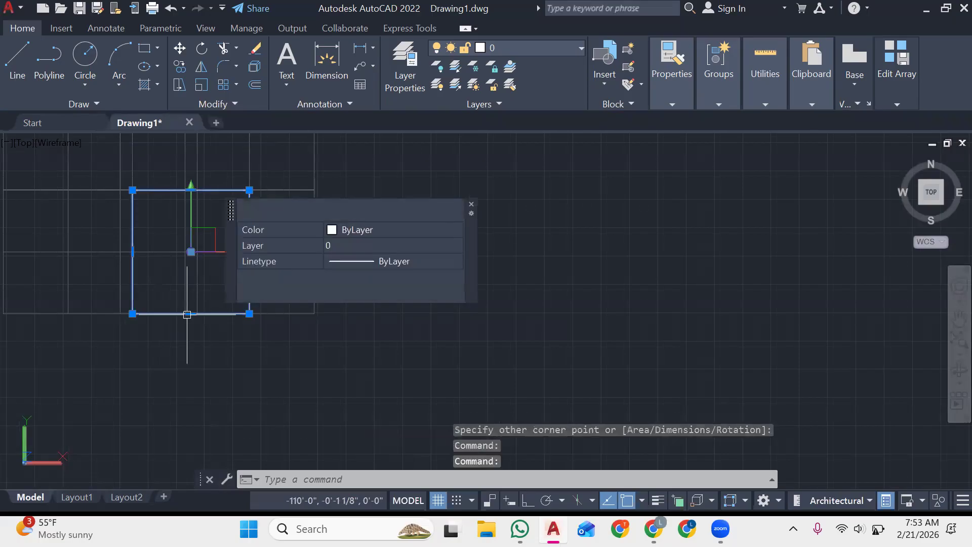
key(Escape)
key(Escape)
key(Escape)
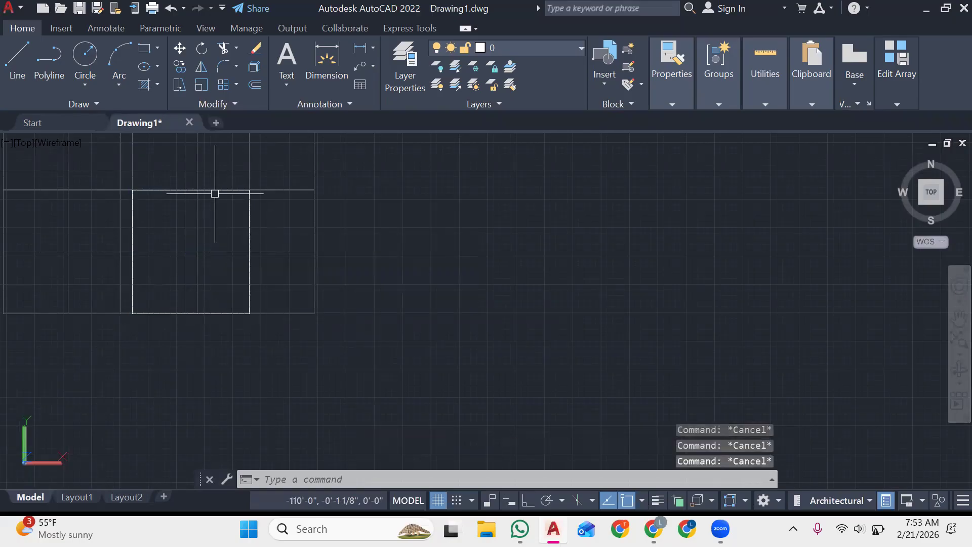
Step: Draw a single, nearly horizontal line southeast of the large rectangle, starting just beyond its lower-right corner
click(220, 103)
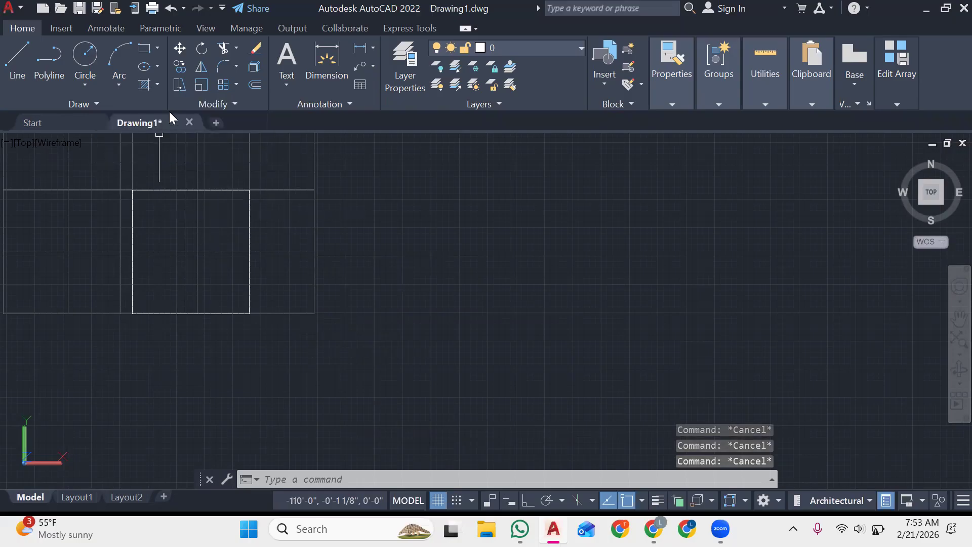
click(191, 105)
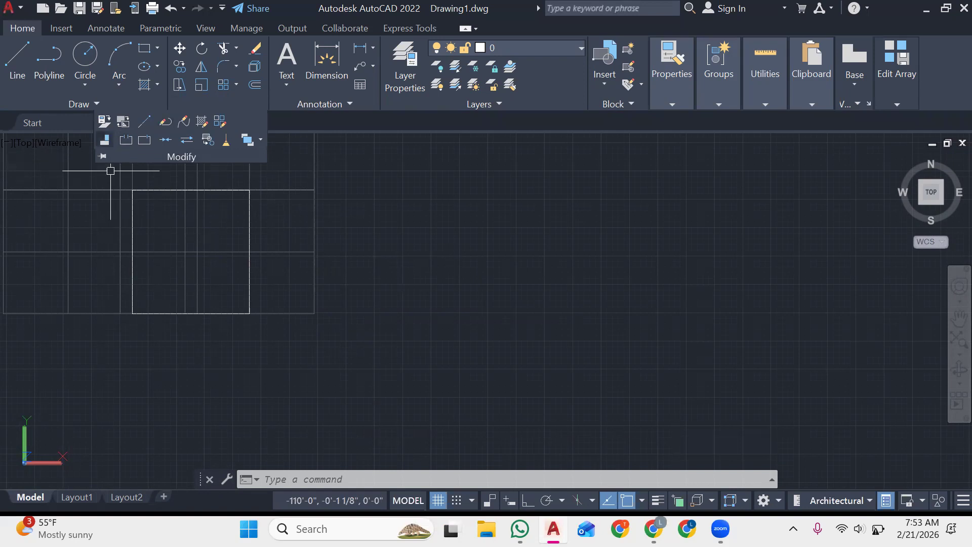
click(557, 261)
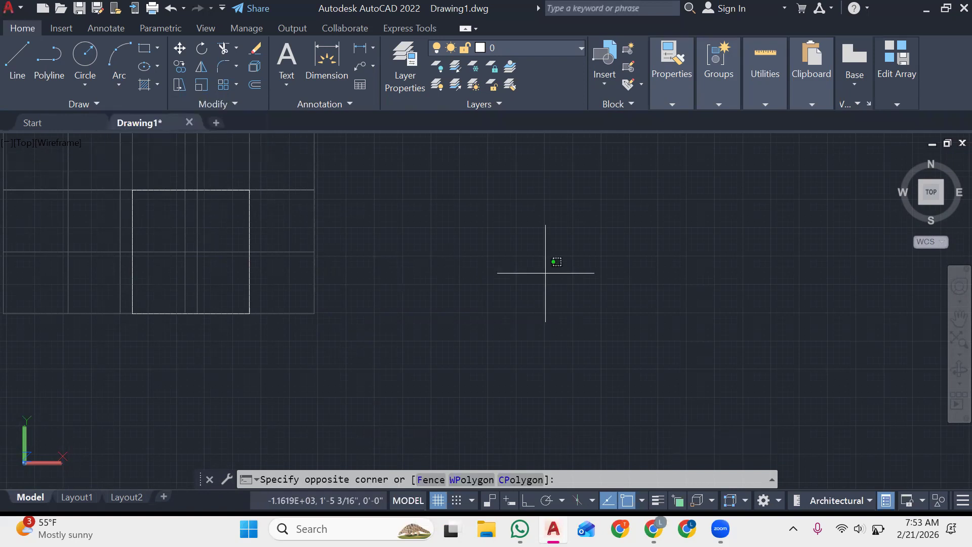
key(Escape)
text(l)
key(Return)
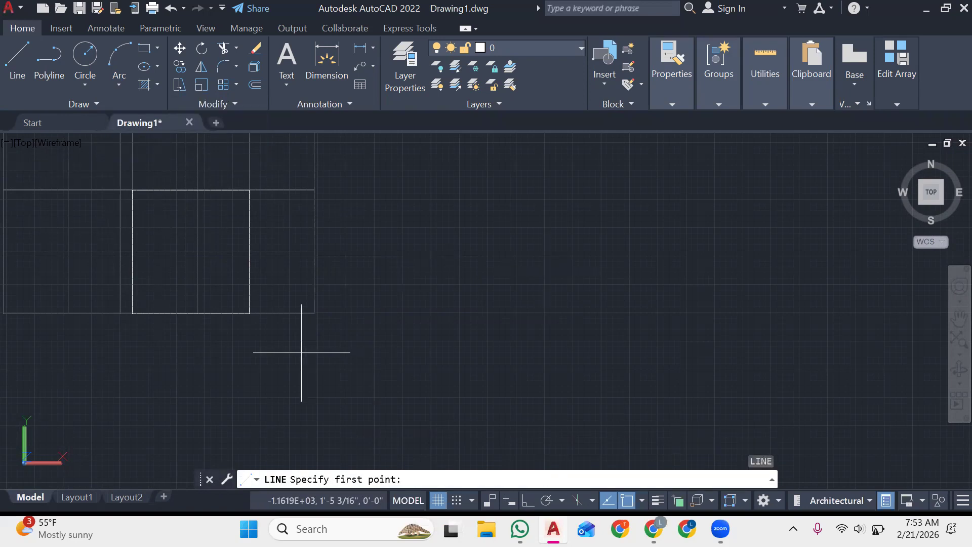
click(279, 354)
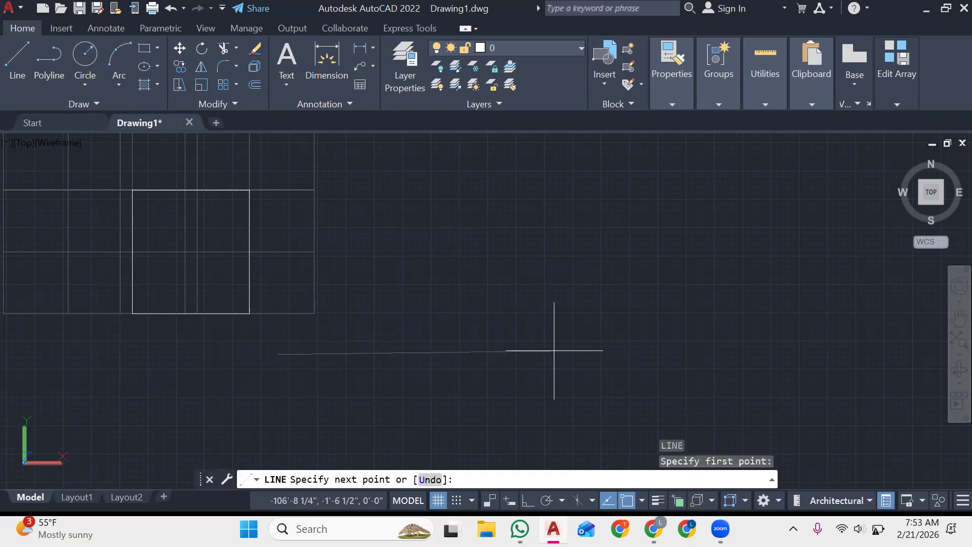
click(572, 350)
key(Escape)
key(Escape)
key(Escape)
key(Escape)
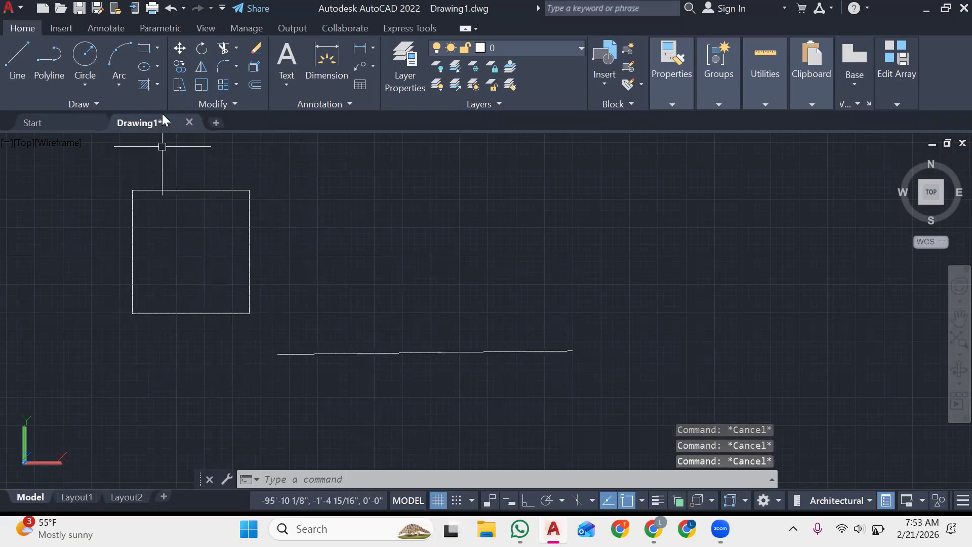
Step: Align the rectangle and the line together with one point pair, from the rectangle's lower-right corner to the line's west endpoint
click(199, 105)
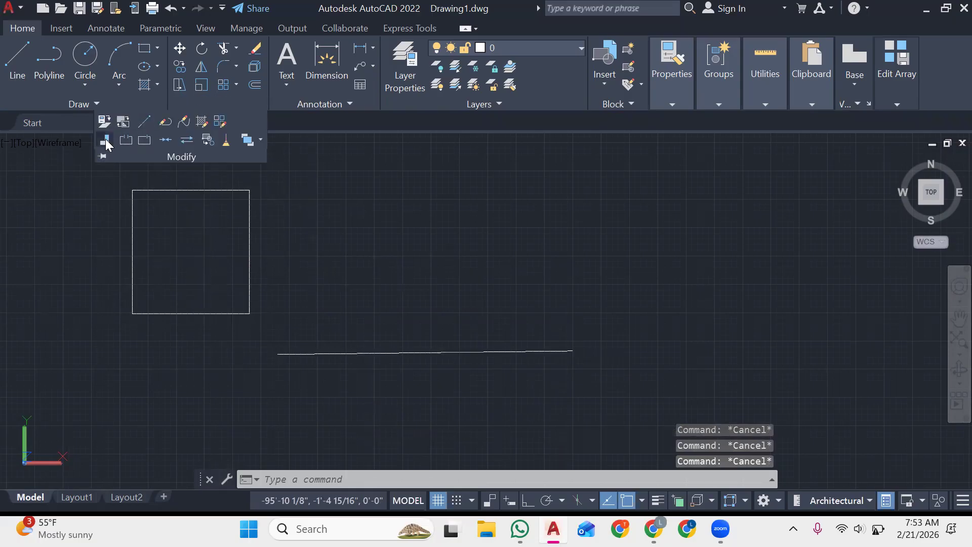
click(110, 144)
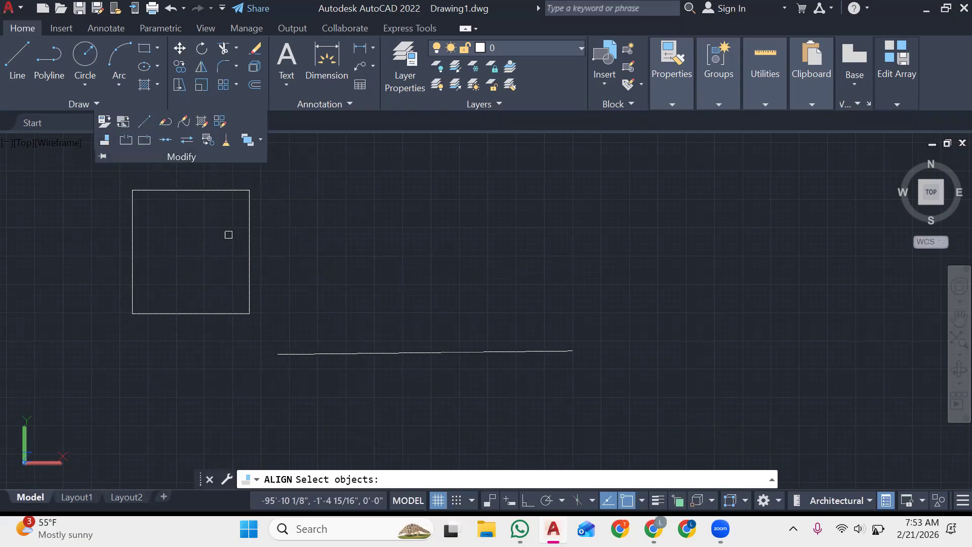
click(249, 253)
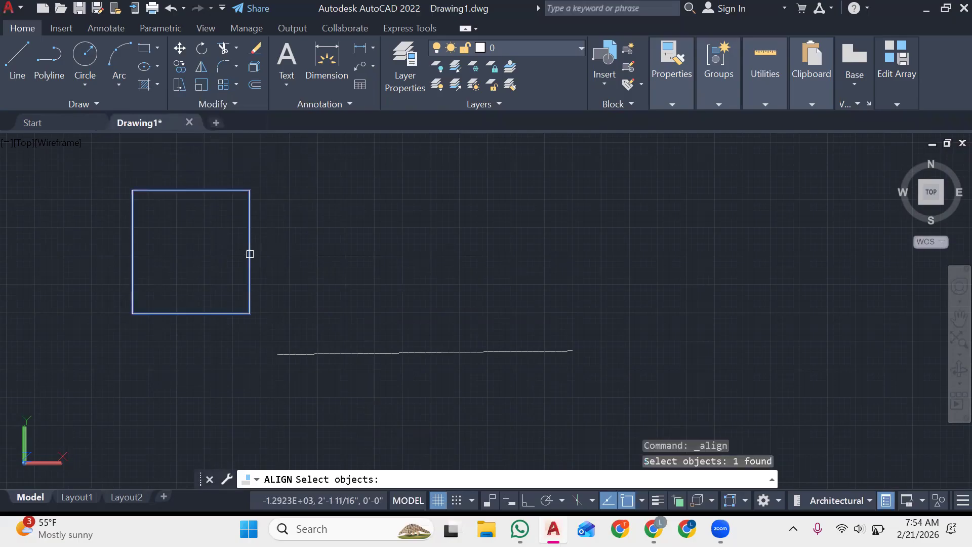
click(338, 355)
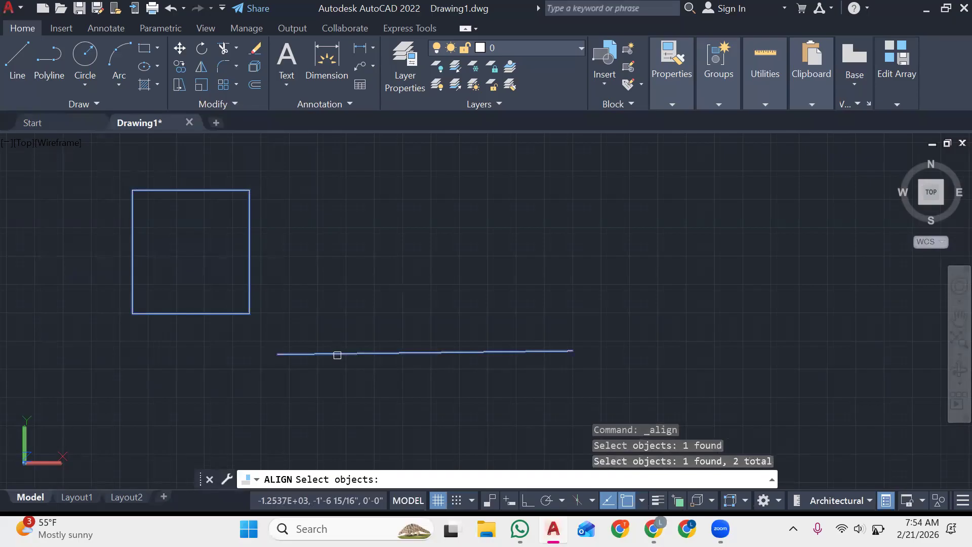
key(Return)
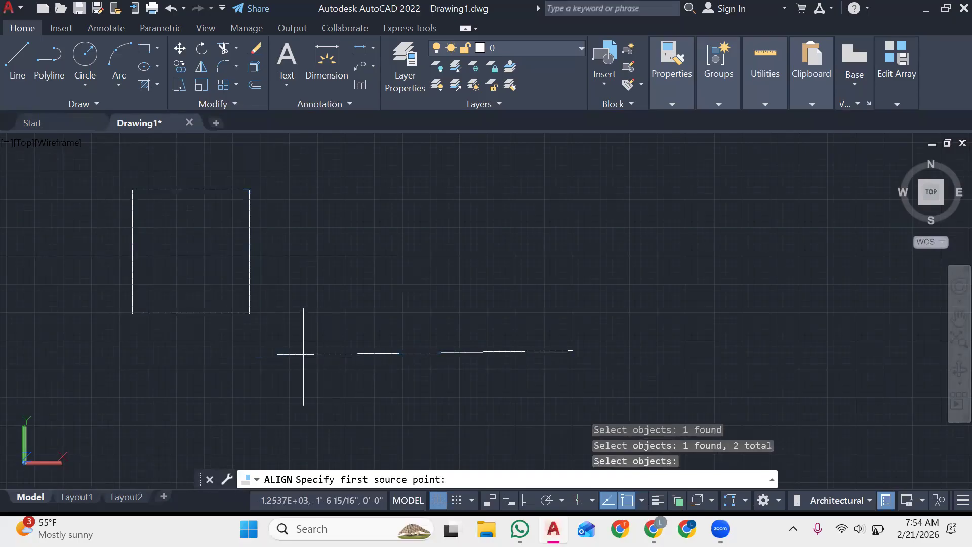
click(249, 314)
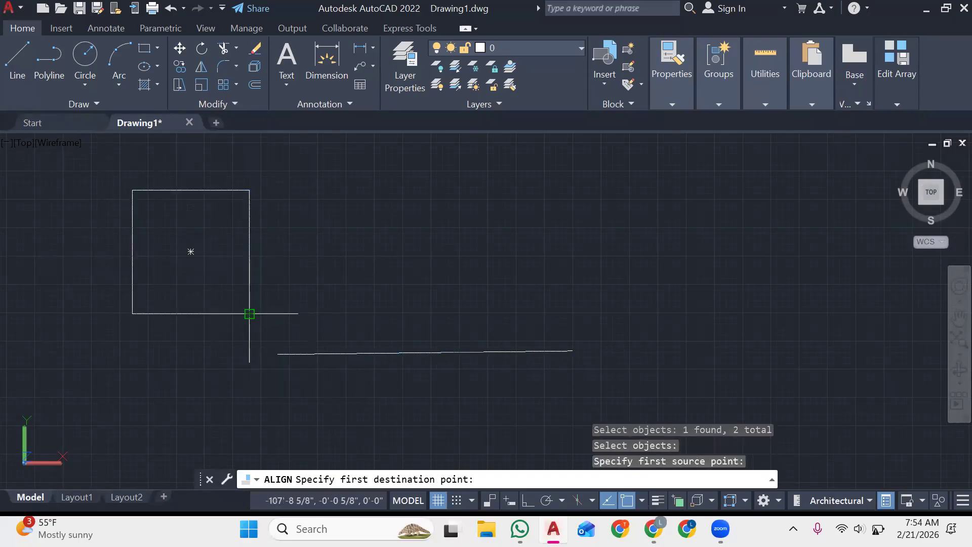
key(Return)
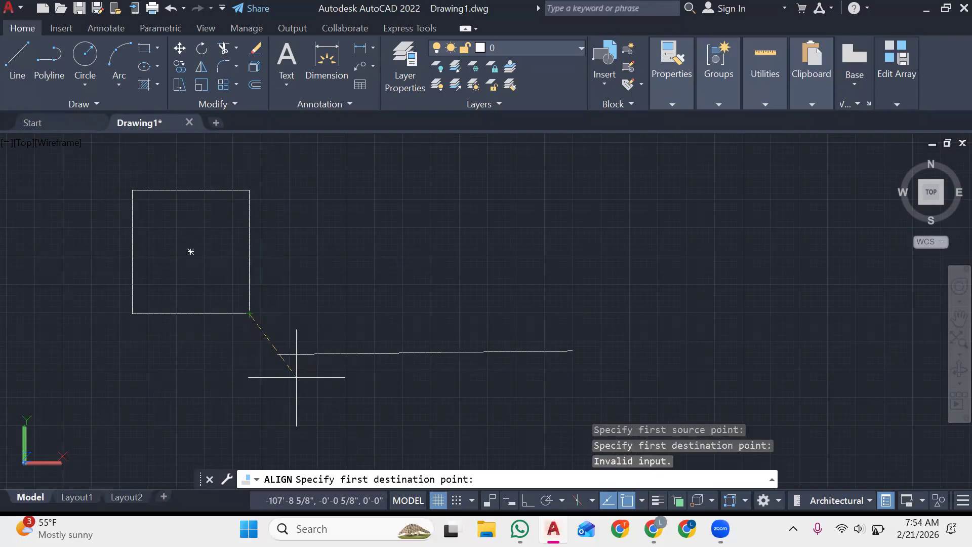
click(277, 354)
key(Return)
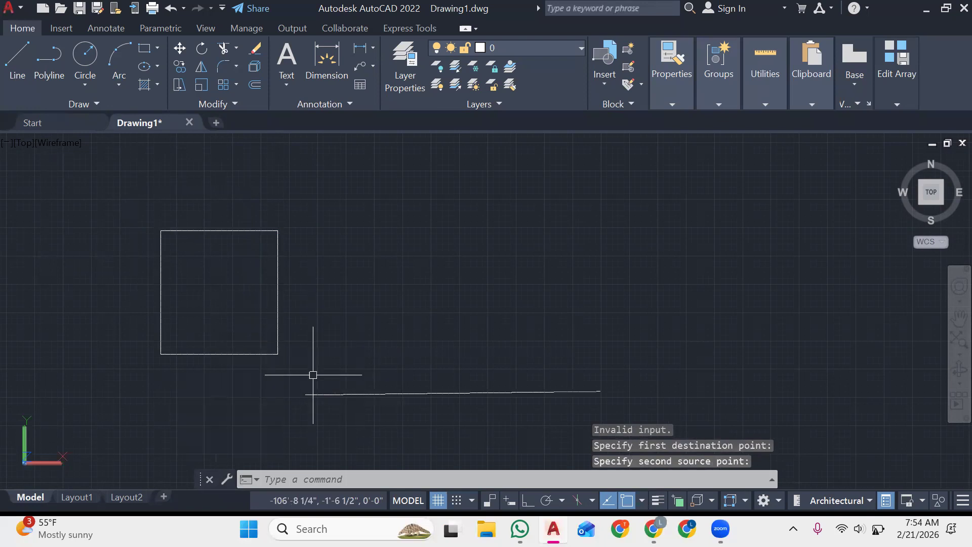
click(278, 338)
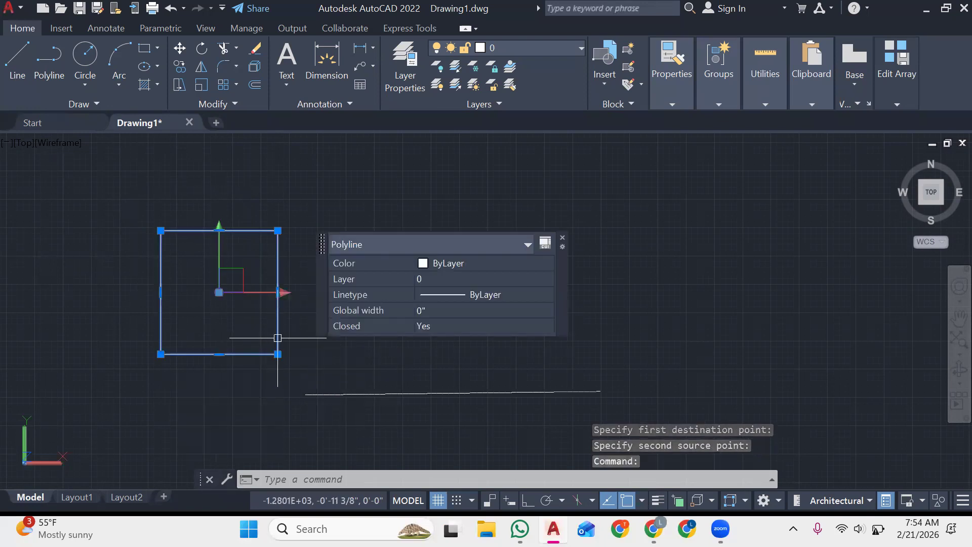
key(Escape)
key(Escape)
key(Escape)
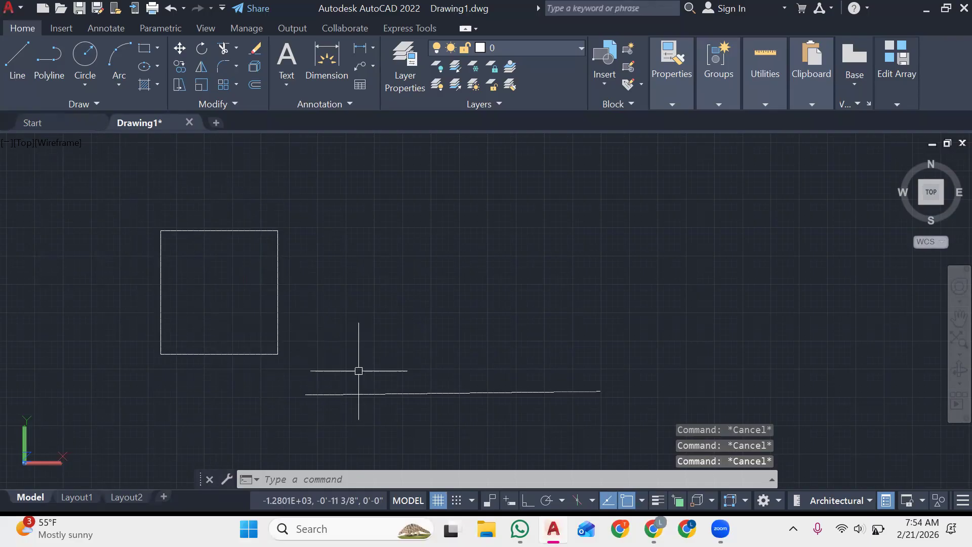
Step: Align only the rectangle using three point pairs: line's west to east endpoint, rectangle's southeast corner to line's west endpoint, line's east endpoint to rectangle's northeast corner
click(217, 106)
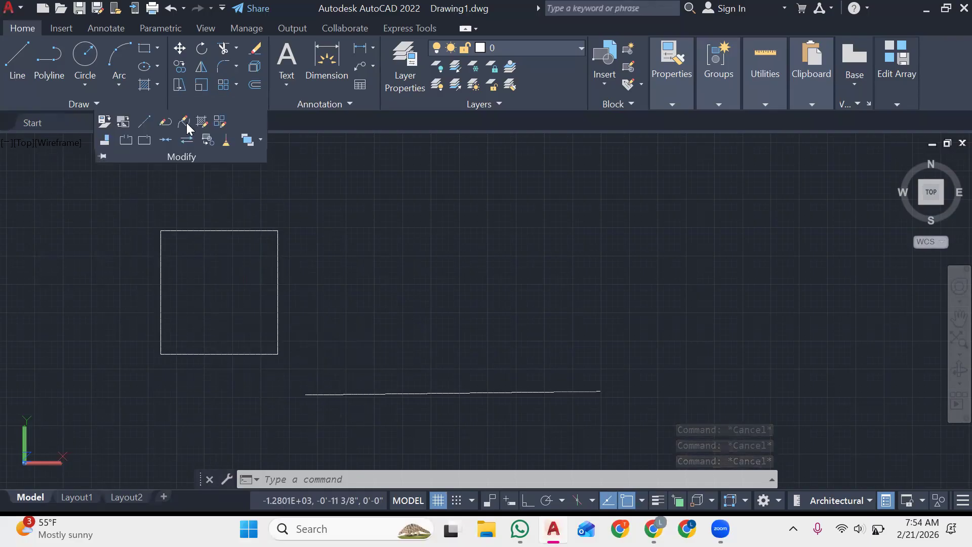
click(104, 140)
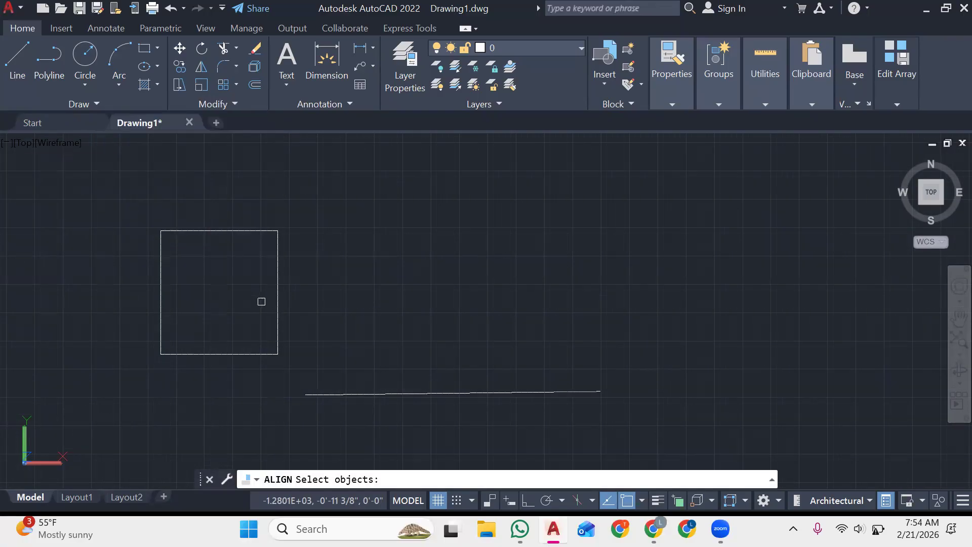
click(276, 349)
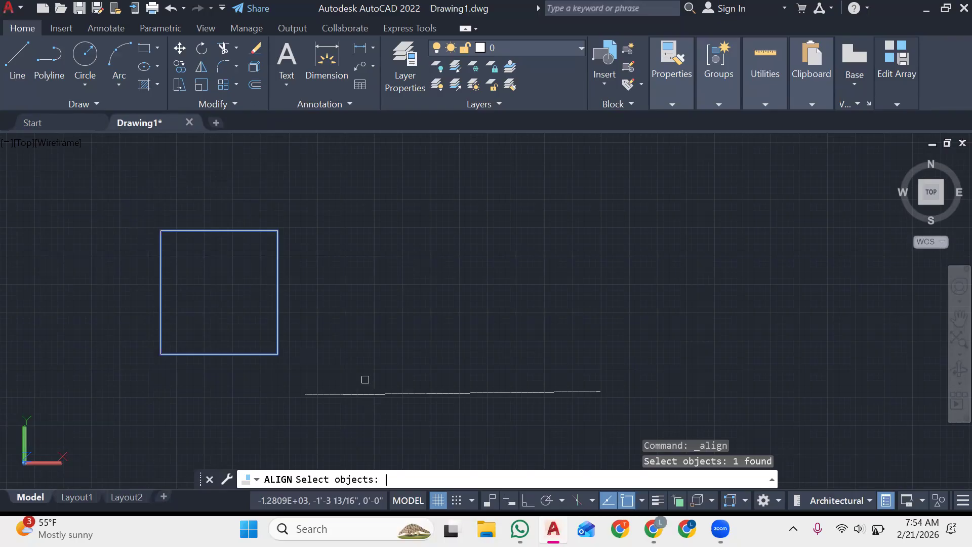
key(Return)
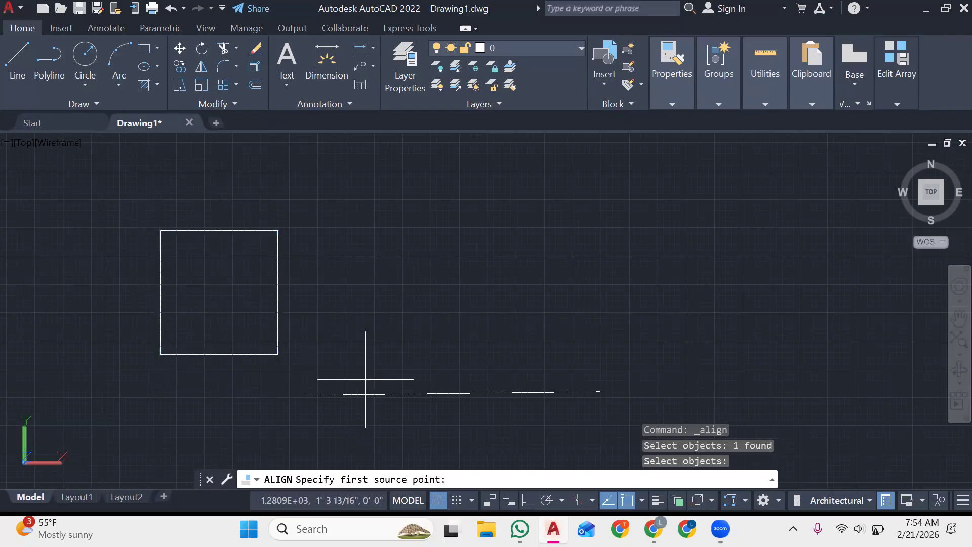
click(304, 395)
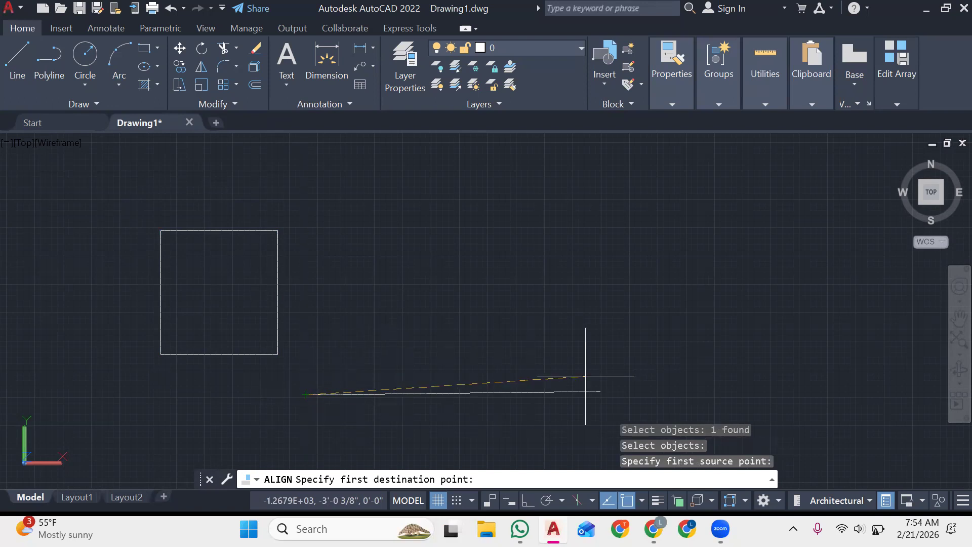
click(600, 391)
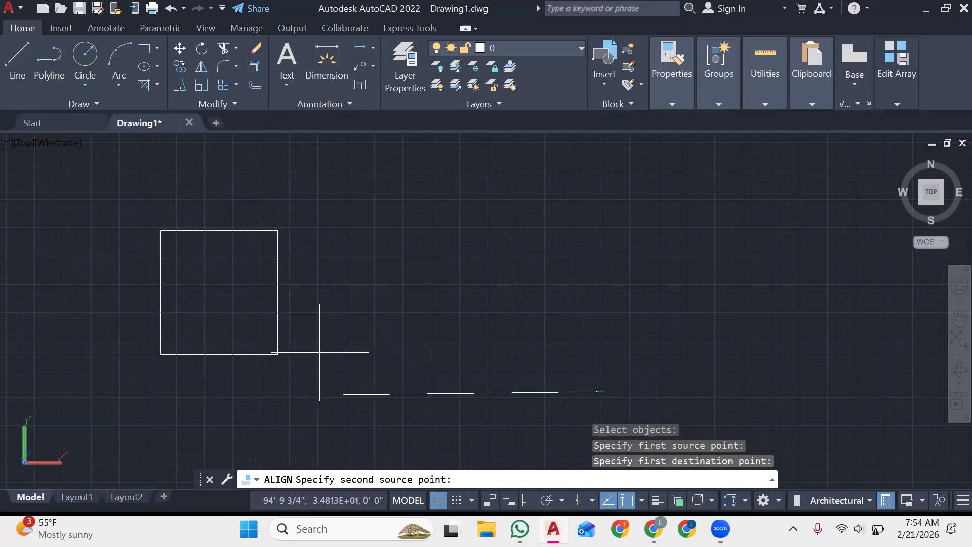
click(278, 355)
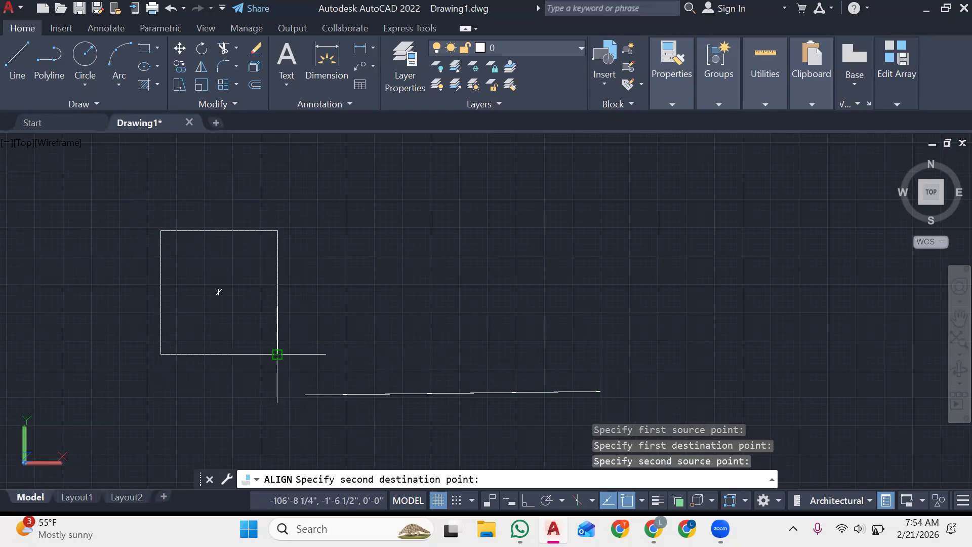
click(305, 394)
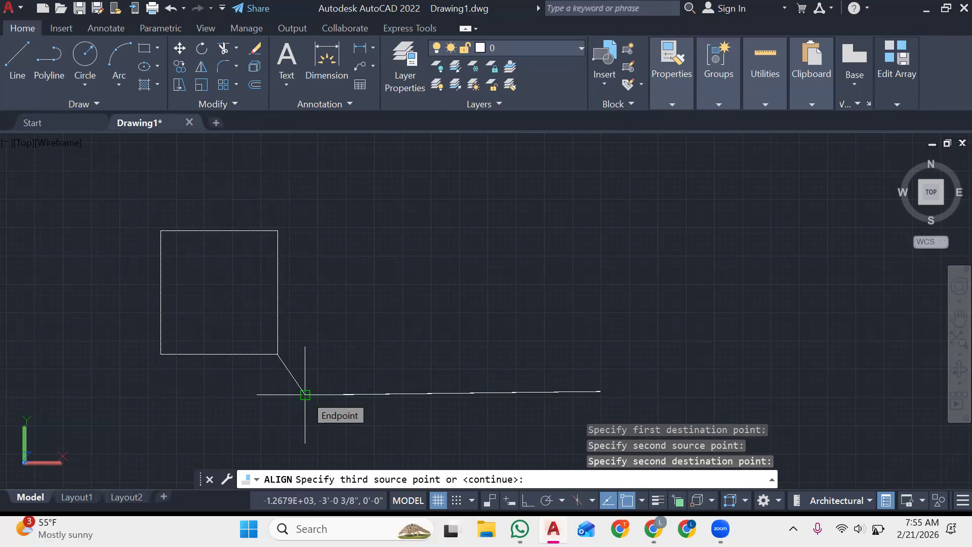
click(601, 391)
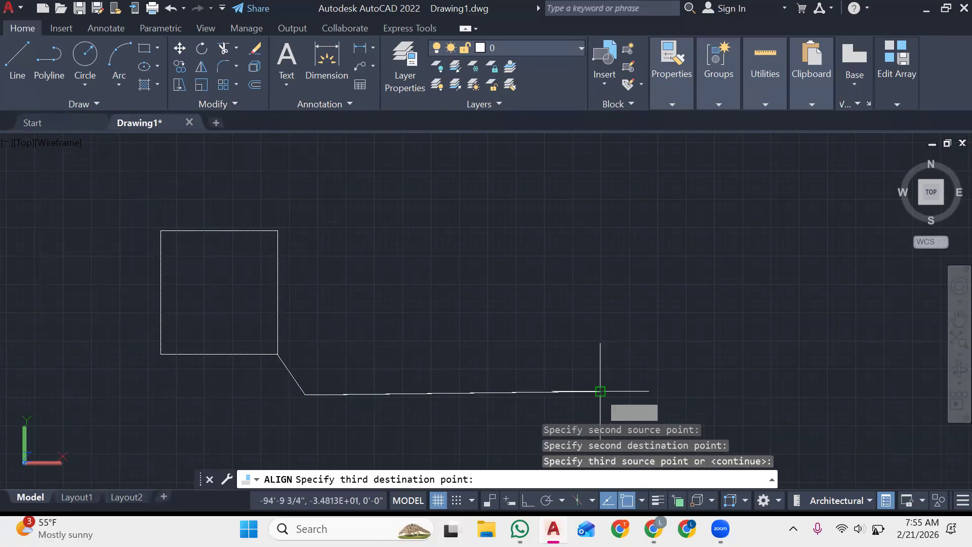
key(Return)
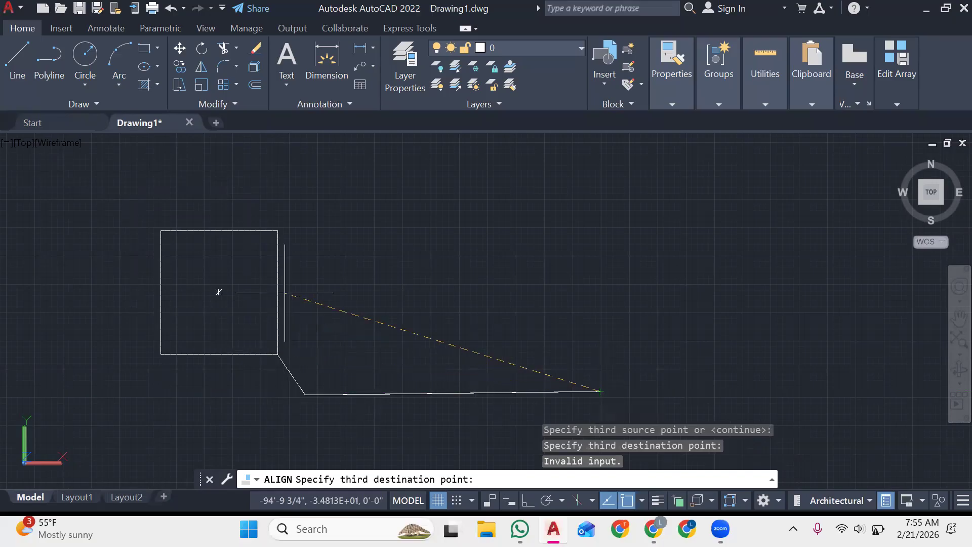
click(277, 230)
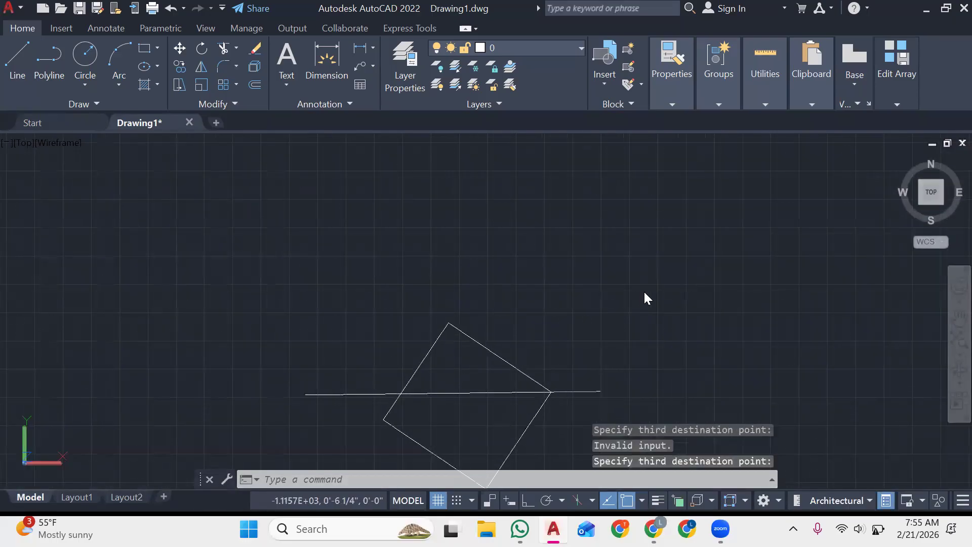
scroll(644, 291, down, 3)
key(Escape)
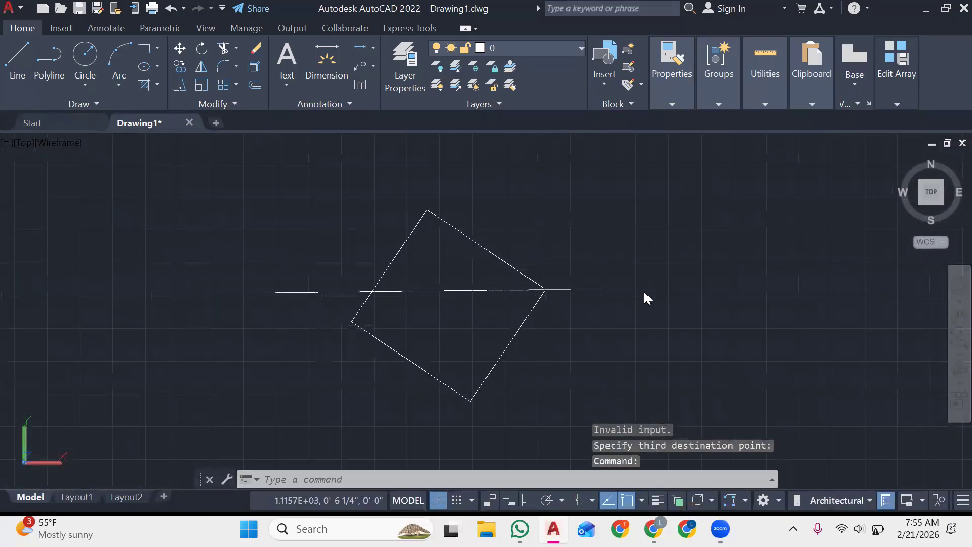
click(246, 106)
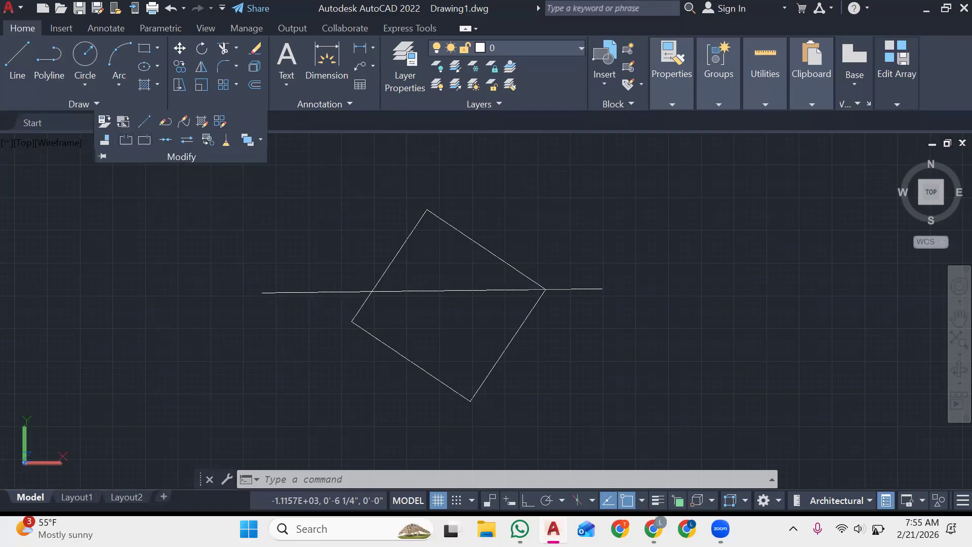
mouse_move(750, 276)
middle_down()
mouse_move(577, 297)
mouse_move(353, 256)
mouse_move(319, 265)
middle_up()
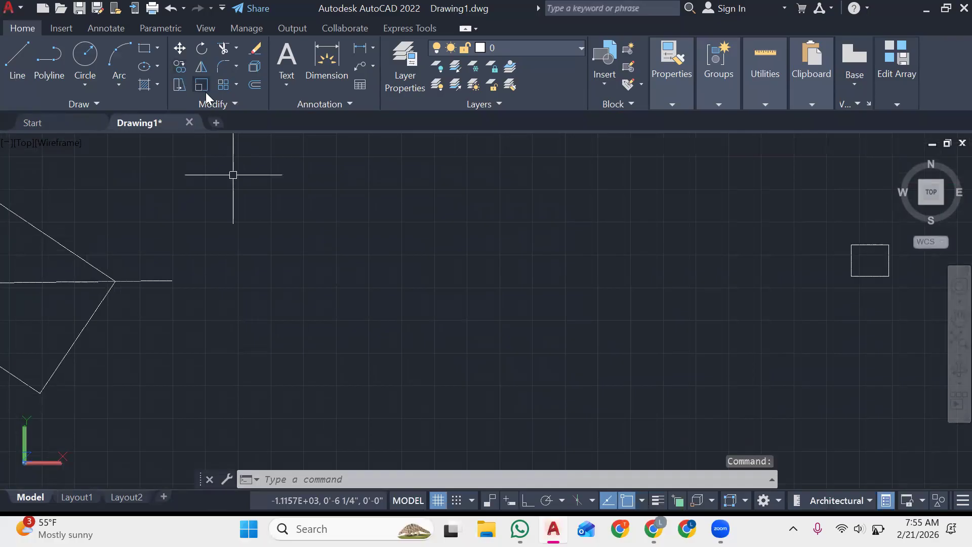
click(215, 101)
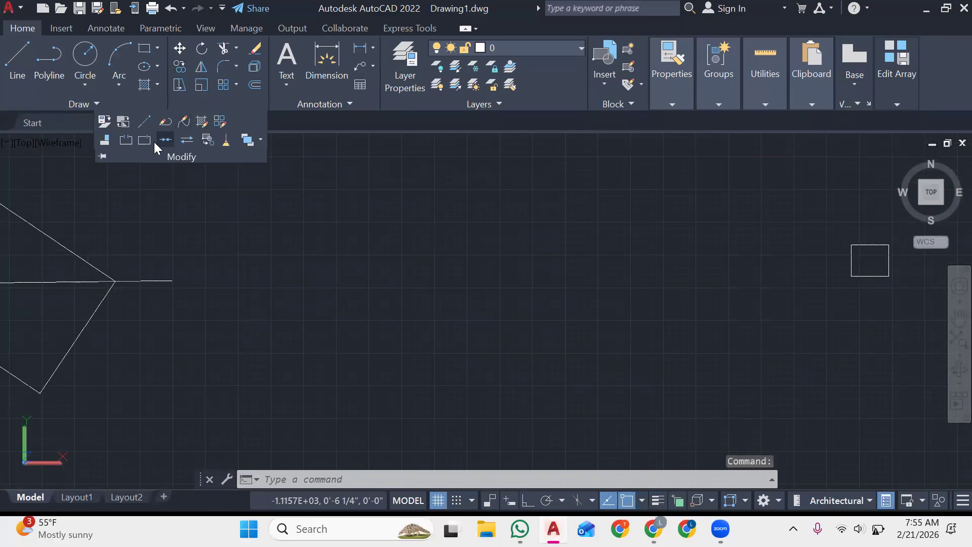
click(126, 140)
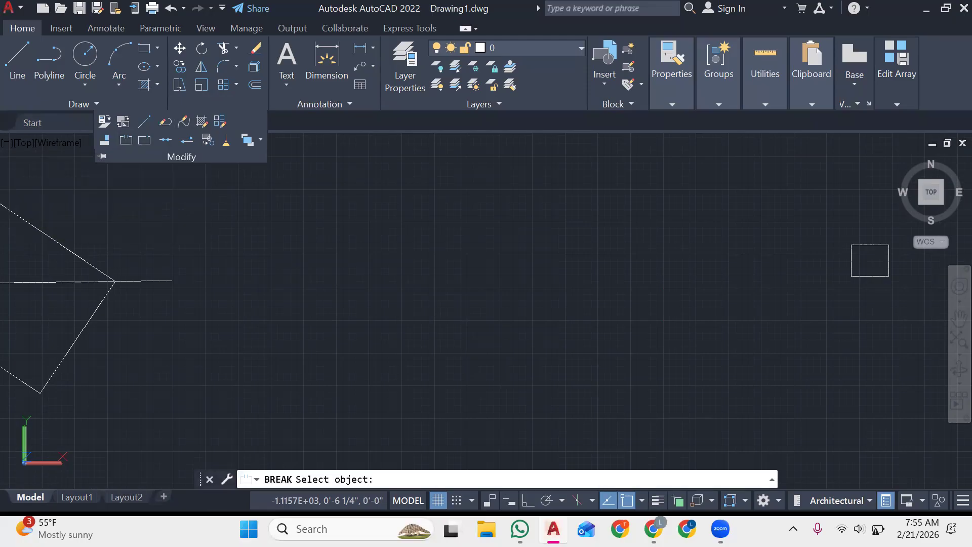
key(Escape)
key(Escape)
key(Escape)
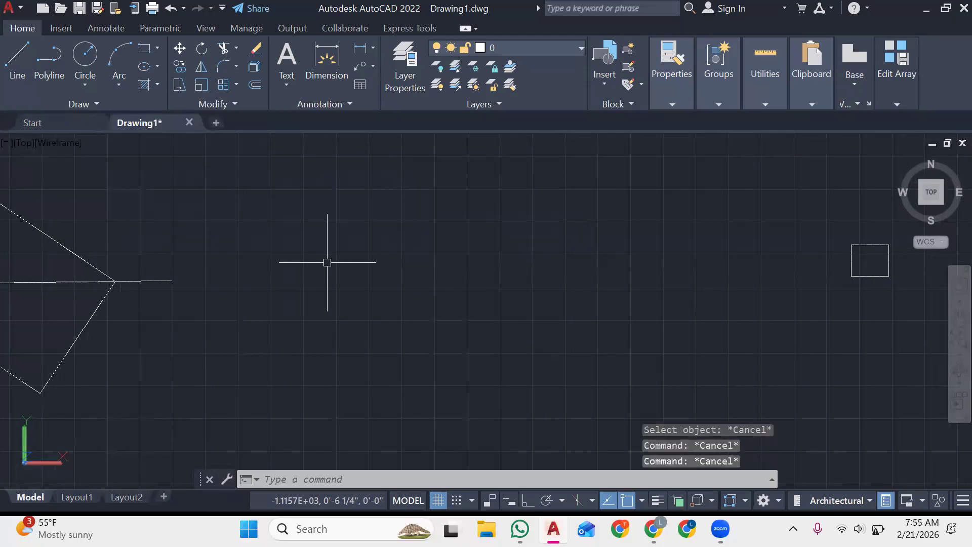
Step: Draw a long, nearly horizontal line in the empty area between the rotated rectangle and the small square
text(l)
key(Return)
click(307, 242)
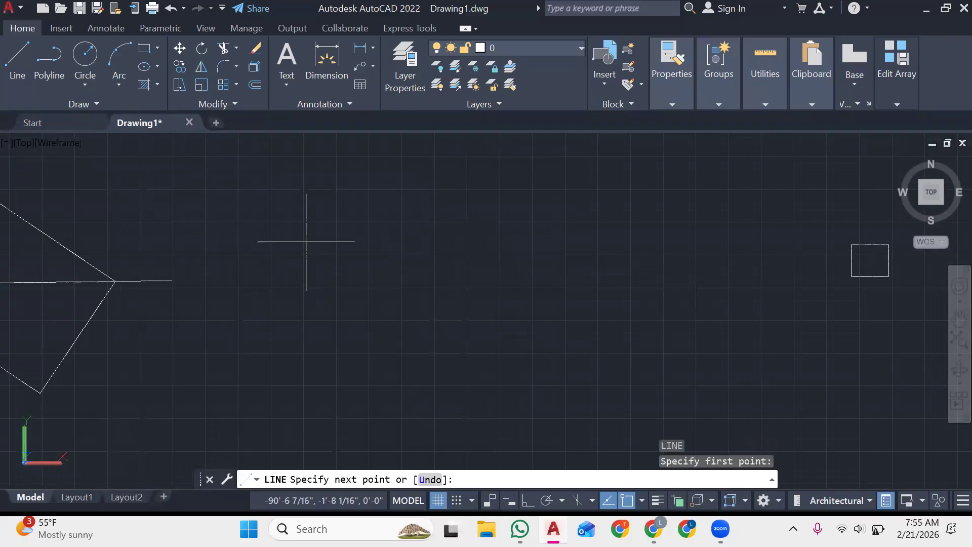
click(692, 245)
key(Escape)
key(Escape)
key(Escape)
key(Escape)
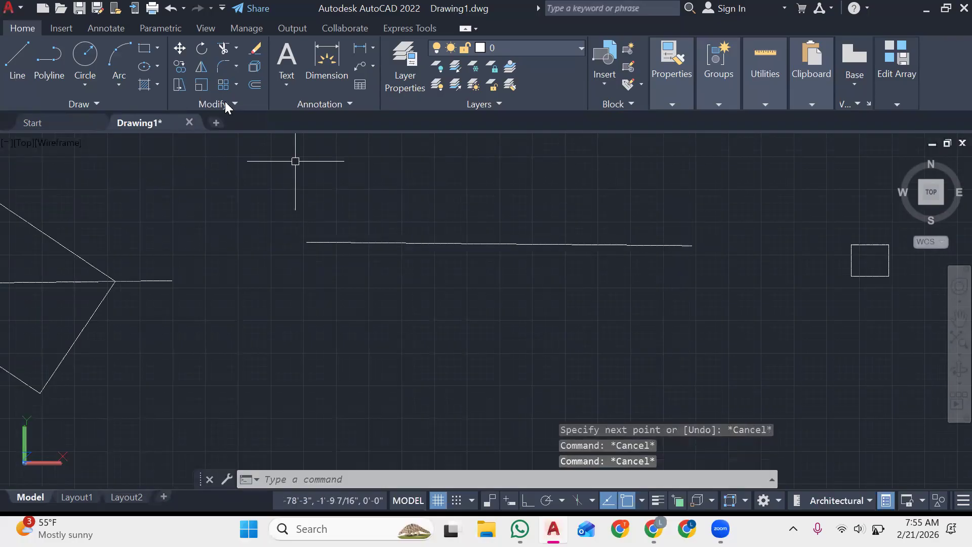
Step: Break the new line between two points, removing its middle portion to leave a short west piece and a longer east piece
click(215, 106)
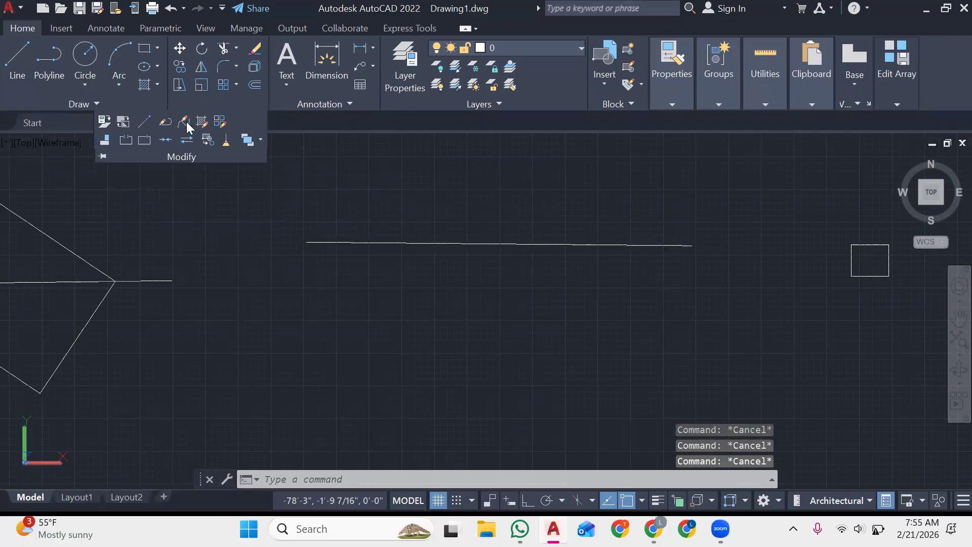
click(130, 143)
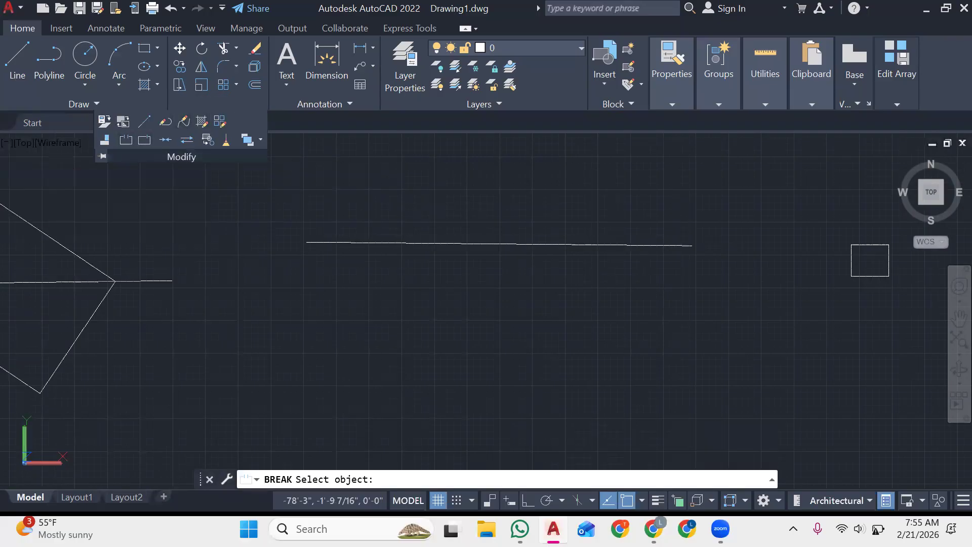
click(362, 242)
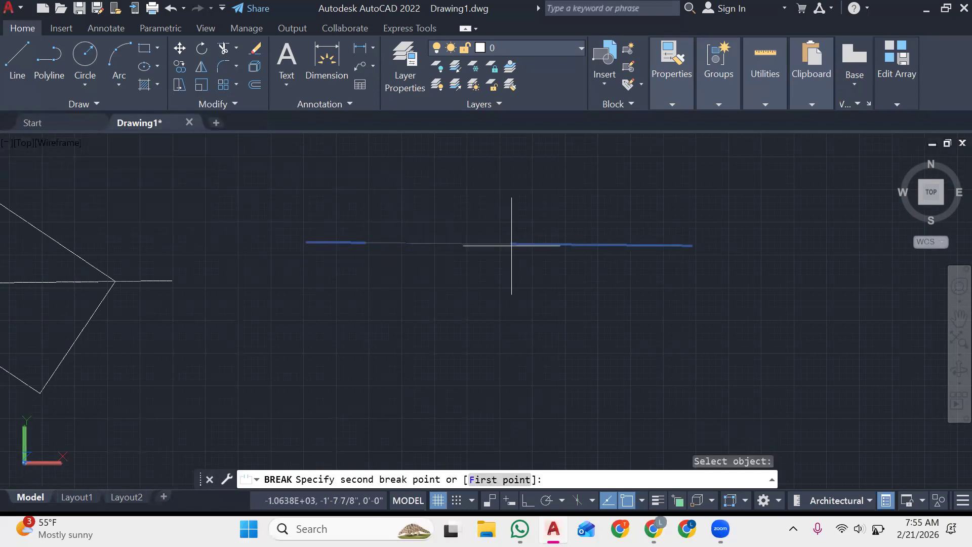
click(572, 244)
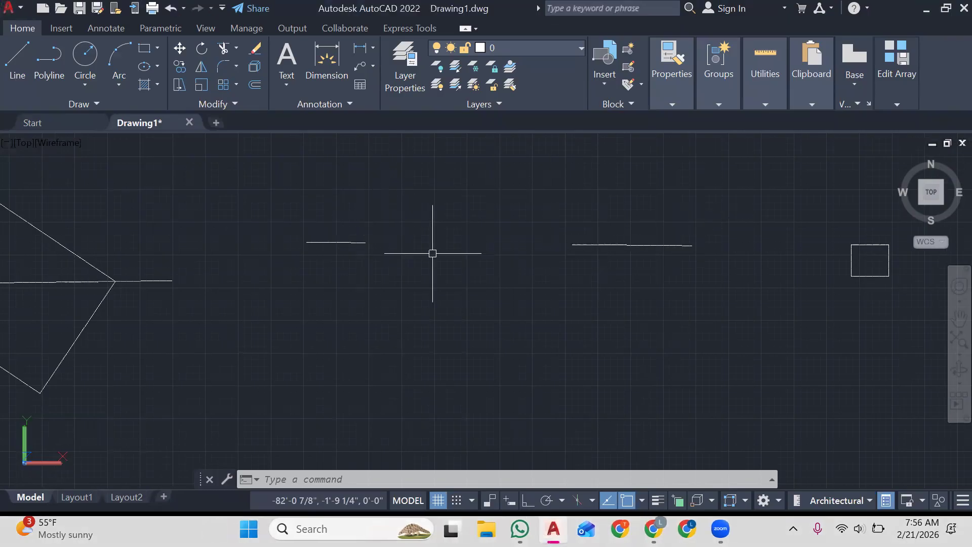
Step: Draw another long, nearly horizontal line in the empty area below the two broken line pieces
click(201, 103)
scroll(488, 270, down, 2)
scroll(487, 270, up, 1)
text(l)
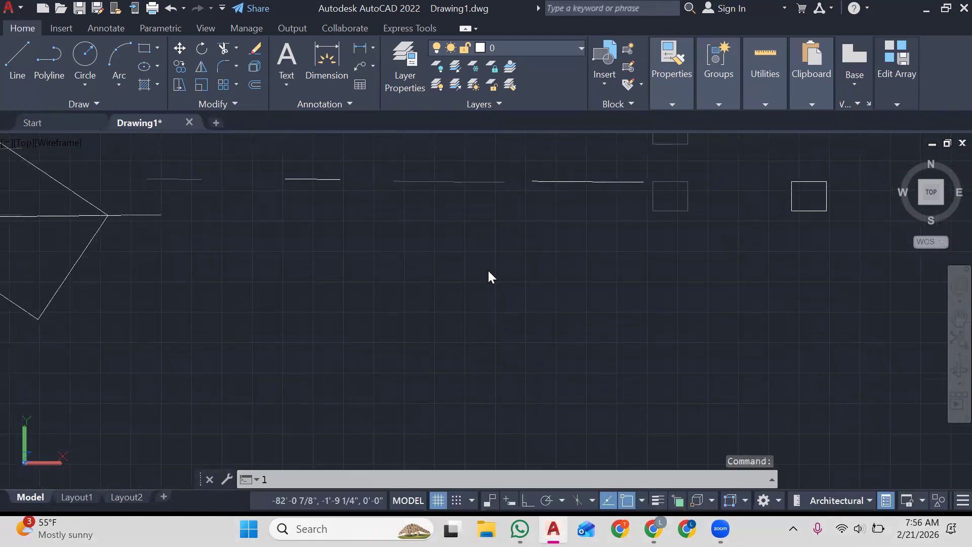
key(Return)
click(304, 342)
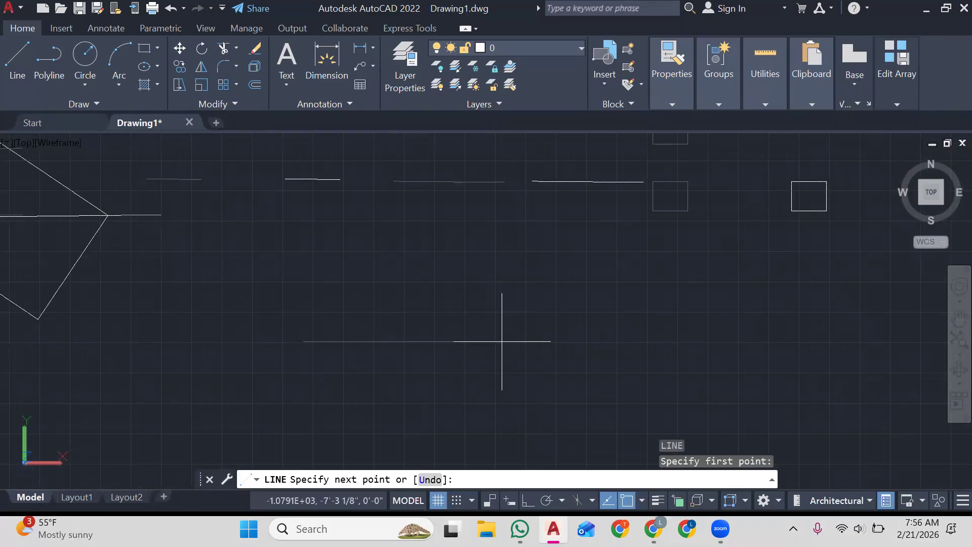
key(Escape)
key(Escape)
key(Escape)
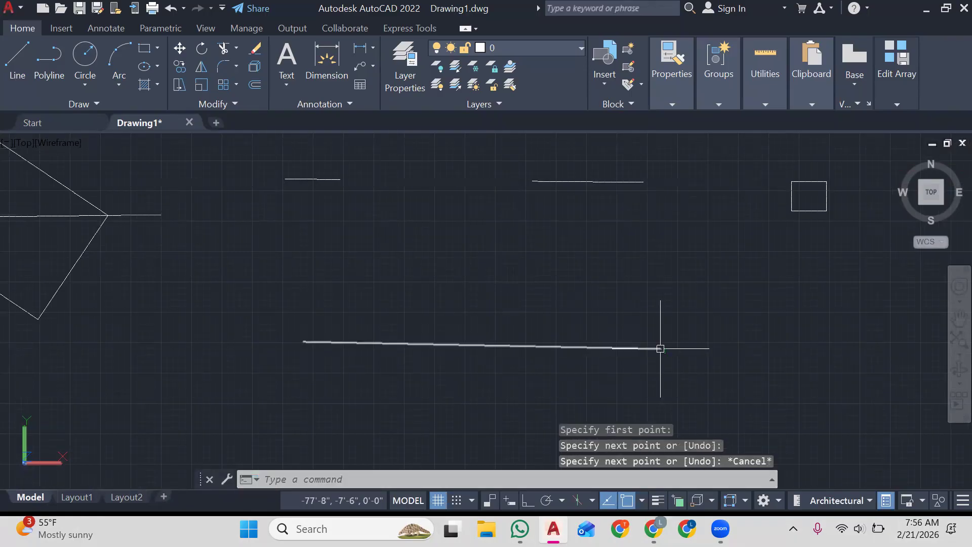
Step: Split the lower line at a single point near its middle with Break at Point
click(201, 108)
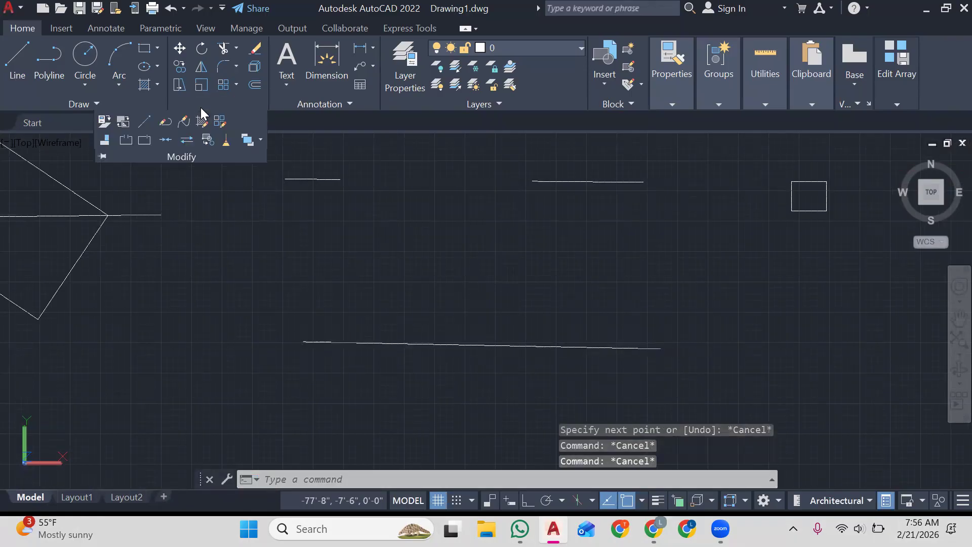
click(145, 140)
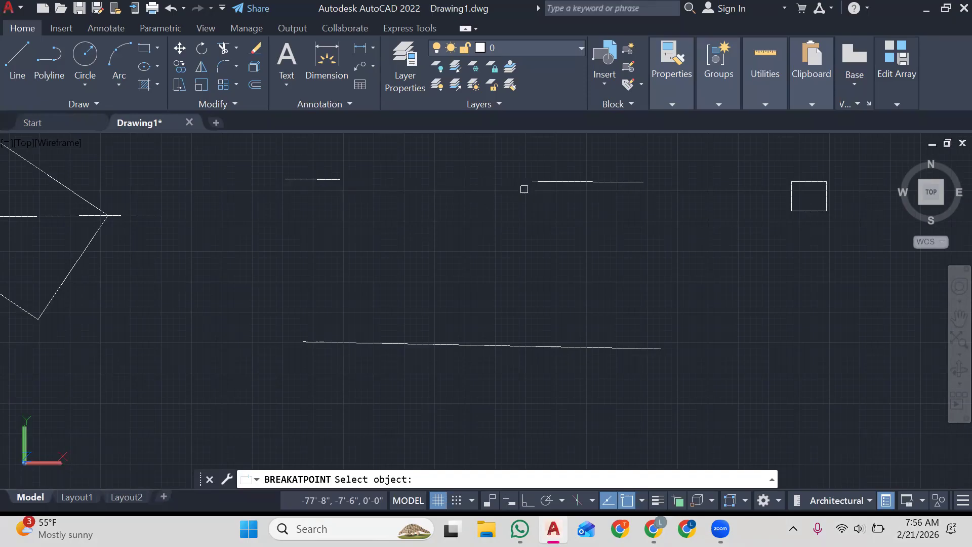
click(478, 344)
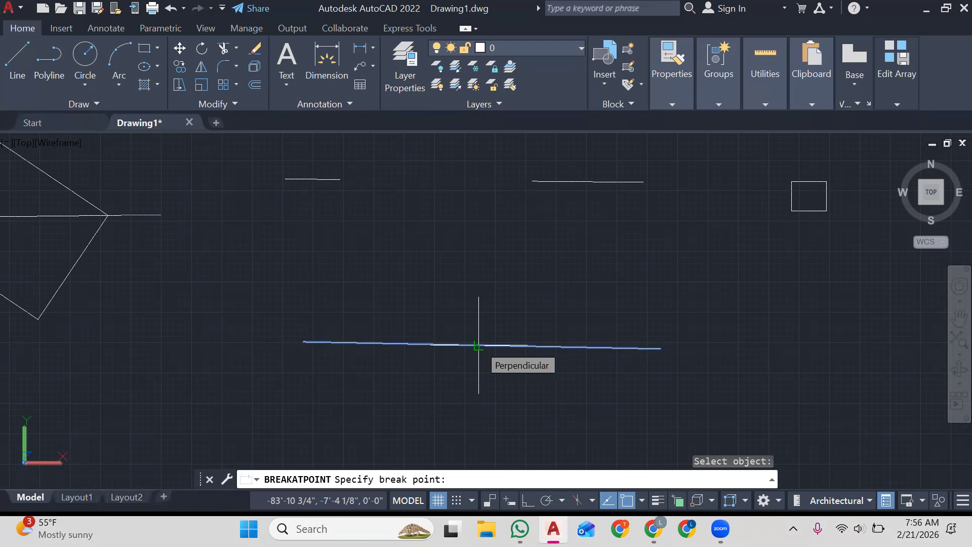
key(Return)
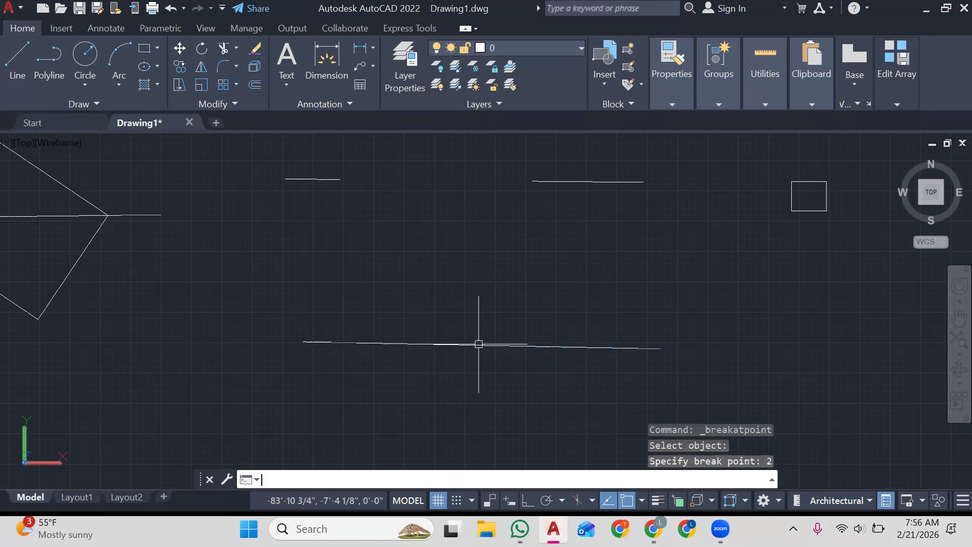
Step: Select the east and west halves of the split line individually to examine whether they are separate objects, and clear the selection
click(540, 346)
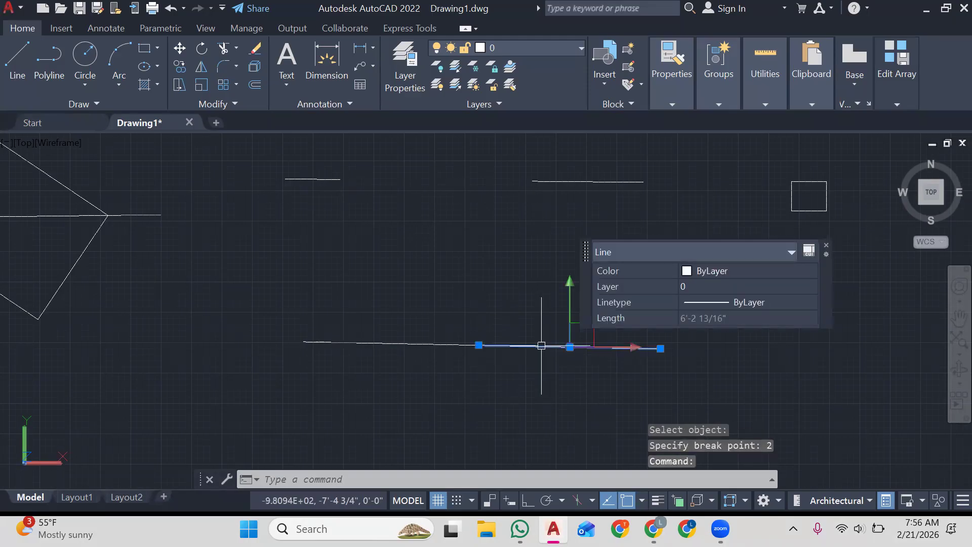
click(420, 341)
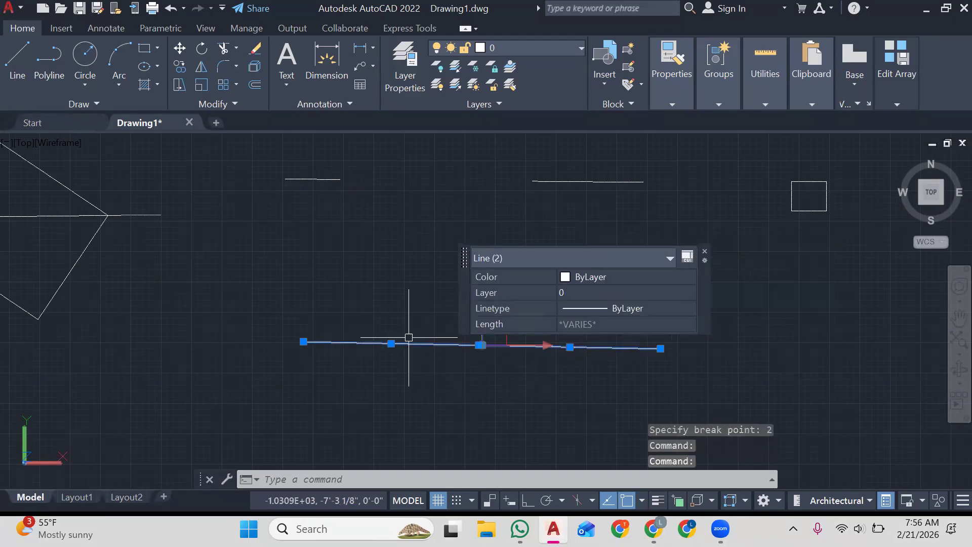
key(Escape)
key(Escape)
key(Escape)
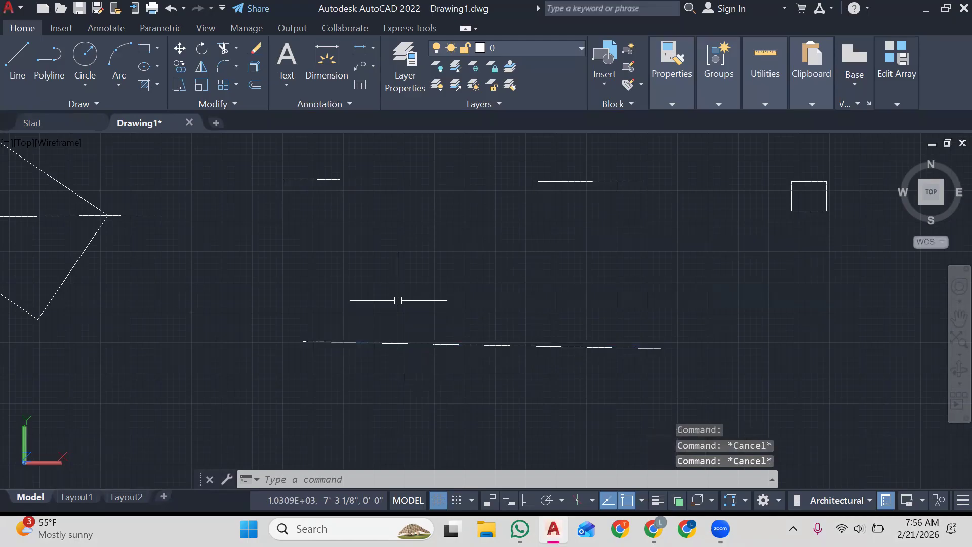
click(420, 342)
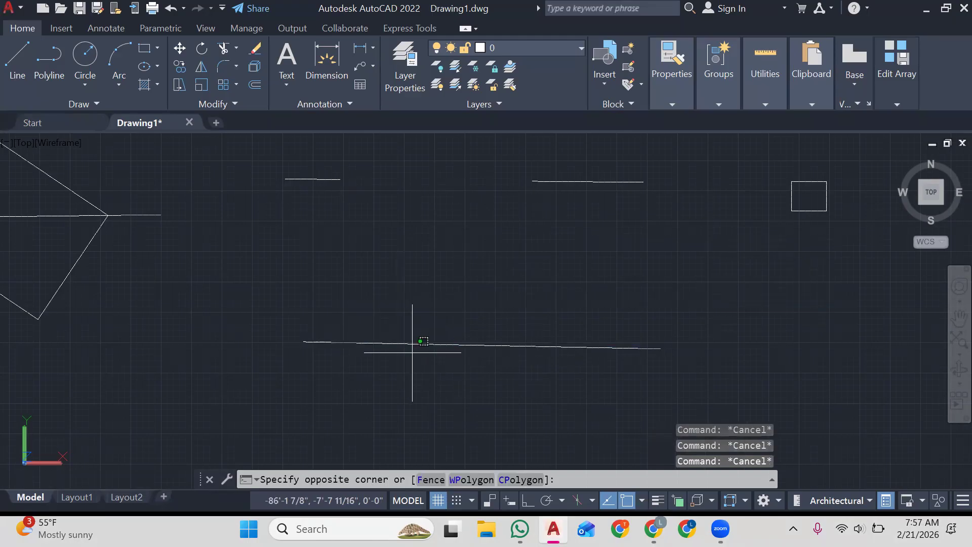
click(409, 330)
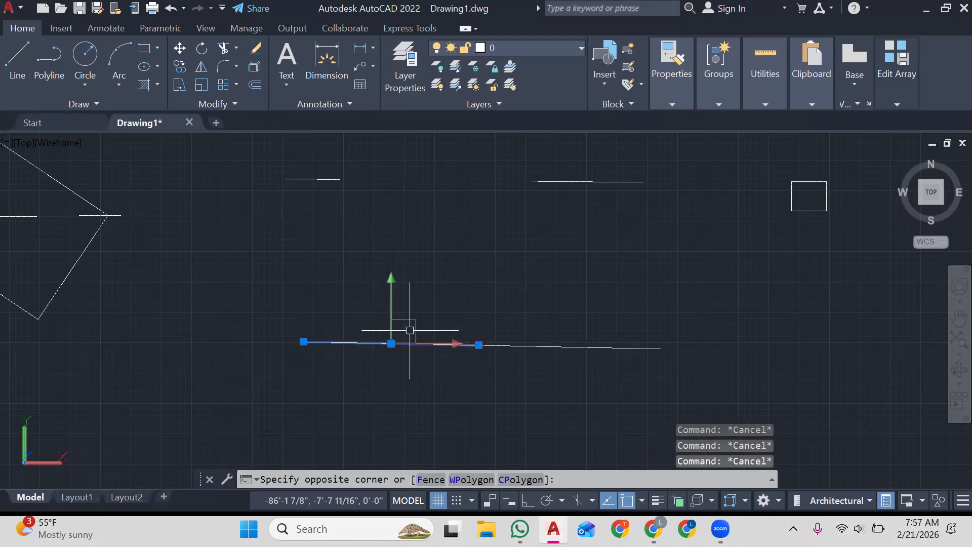
click(542, 346)
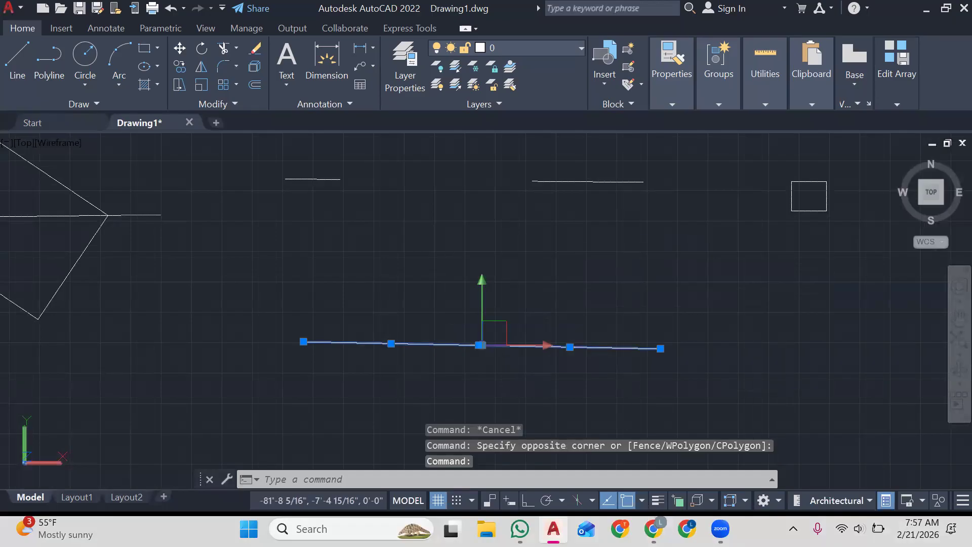
key(Escape)
key(Escape)
key(Escape)
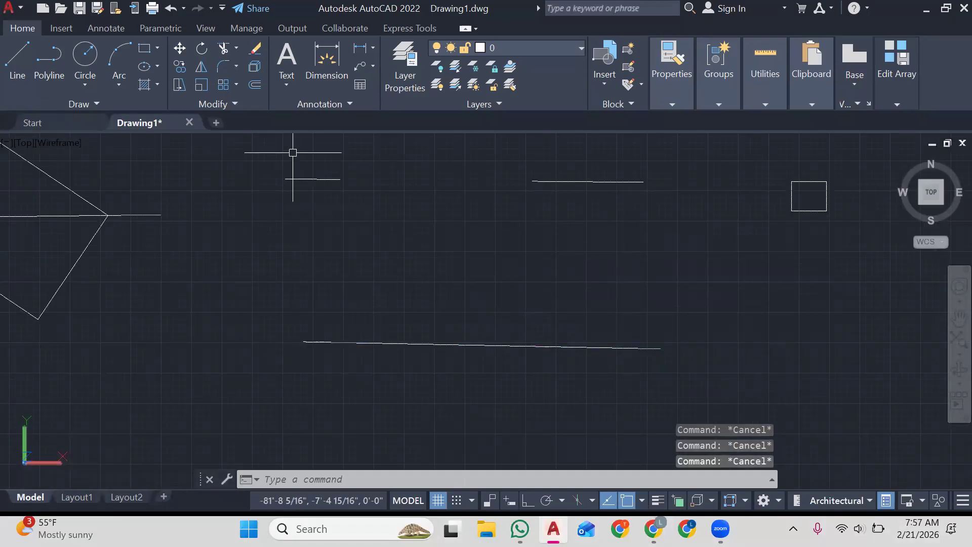
click(235, 104)
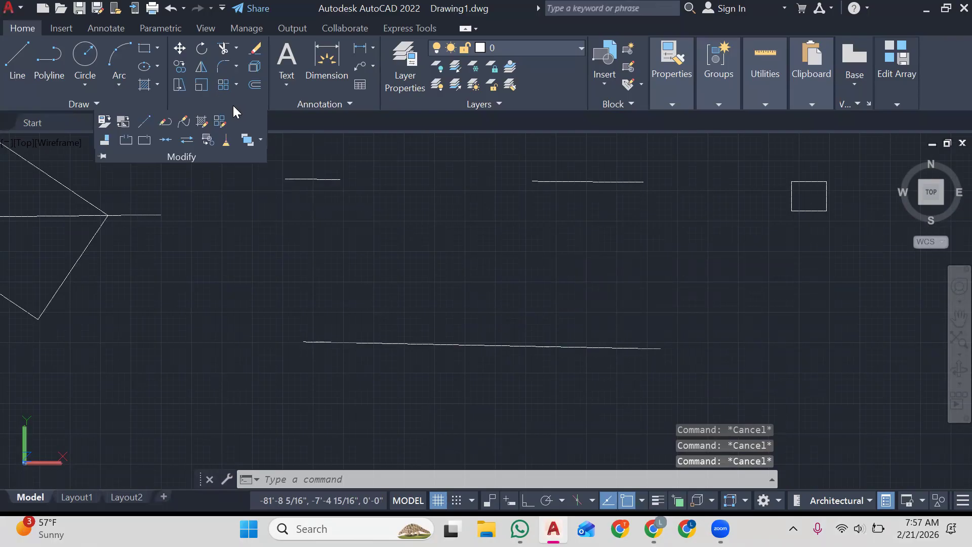
click(166, 141)
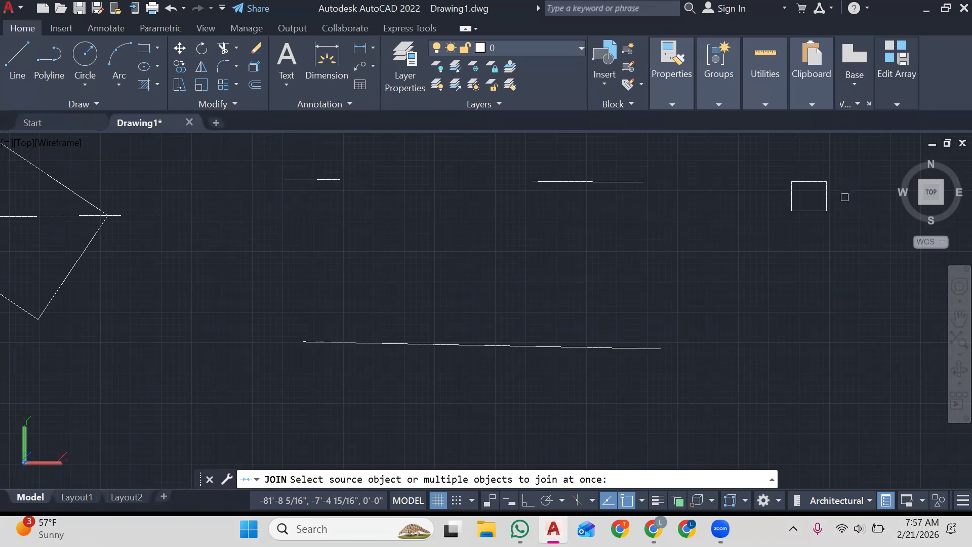
key(Escape)
key(Escape)
Step: Draw a nearly vertical line about 4'-6" long between the broken line's east piece and the small square
text(l)
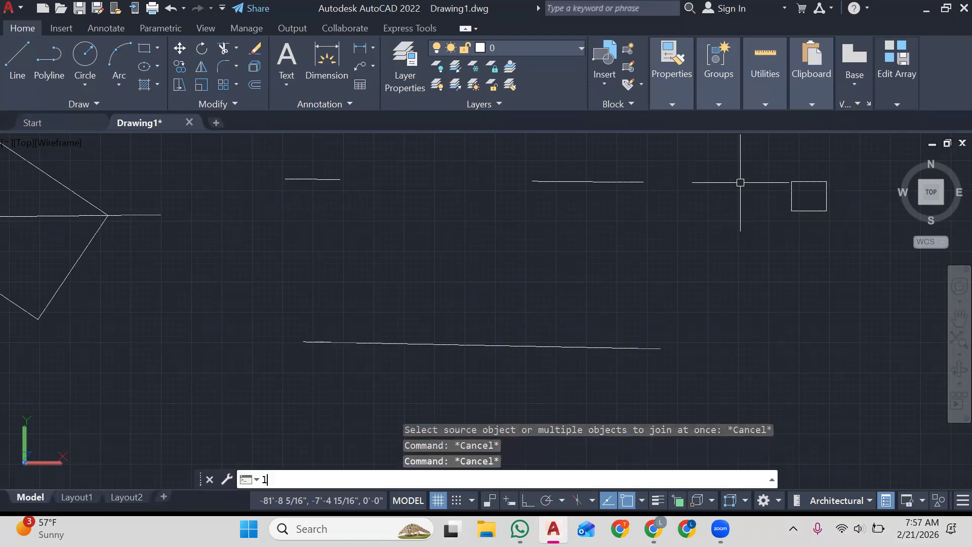
key(Return)
click(718, 176)
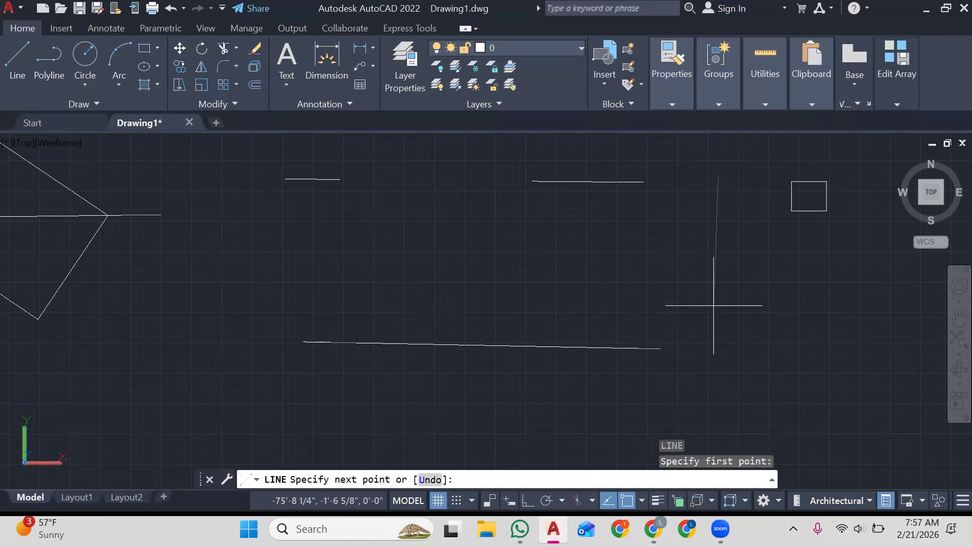
key(Escape)
key(Escape)
key(Escape)
key(Escape)
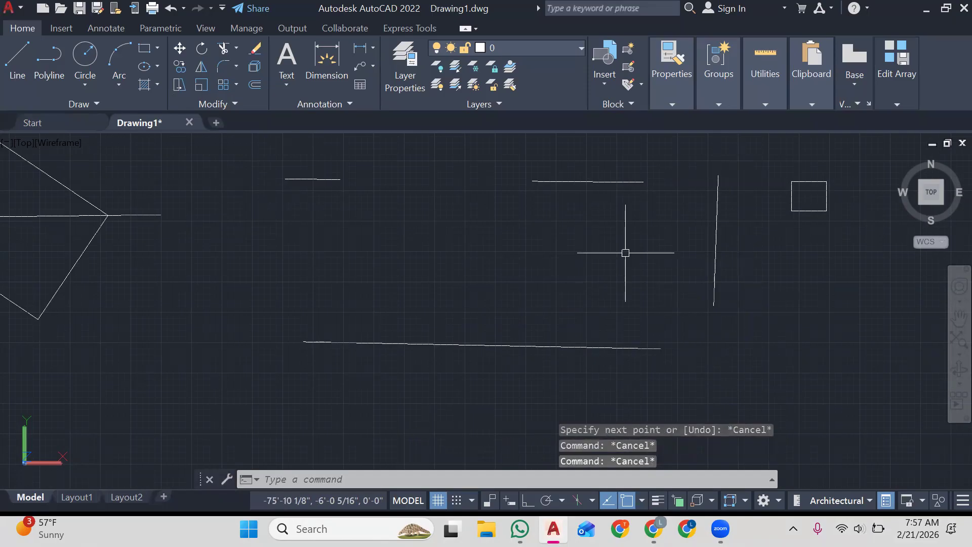
Step: Draw a three-point, roughly semicircular arc bulging east from the nearly vertical line's south endpoint to a point directly below it
click(121, 54)
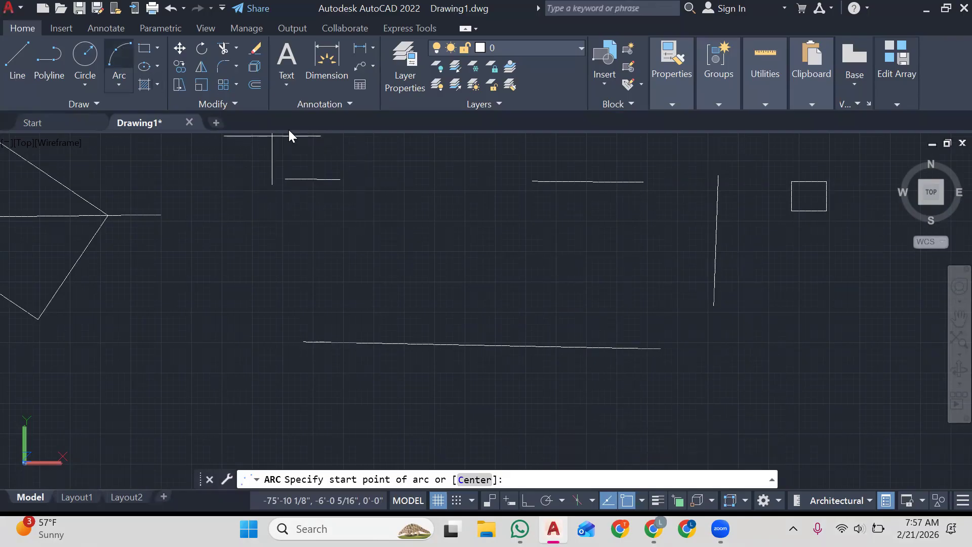
click(714, 306)
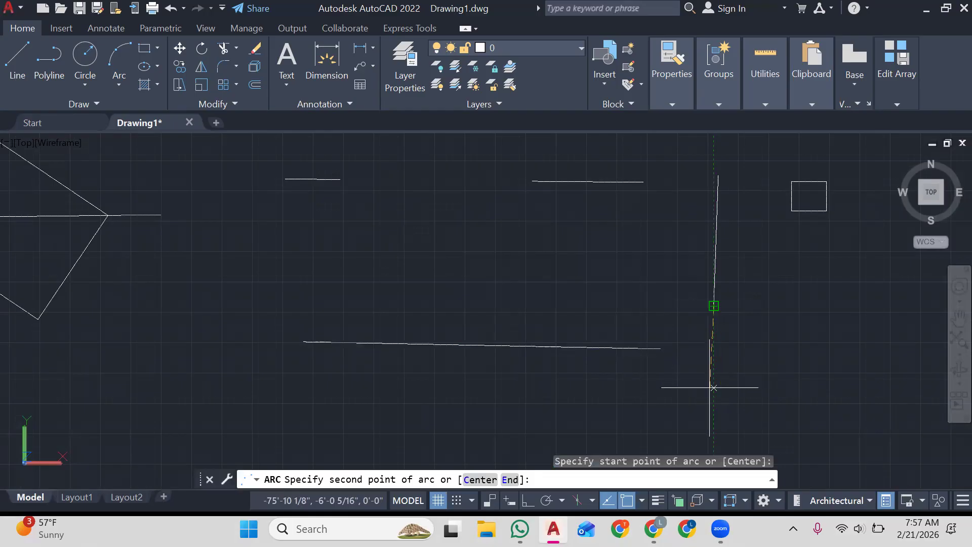
click(714, 392)
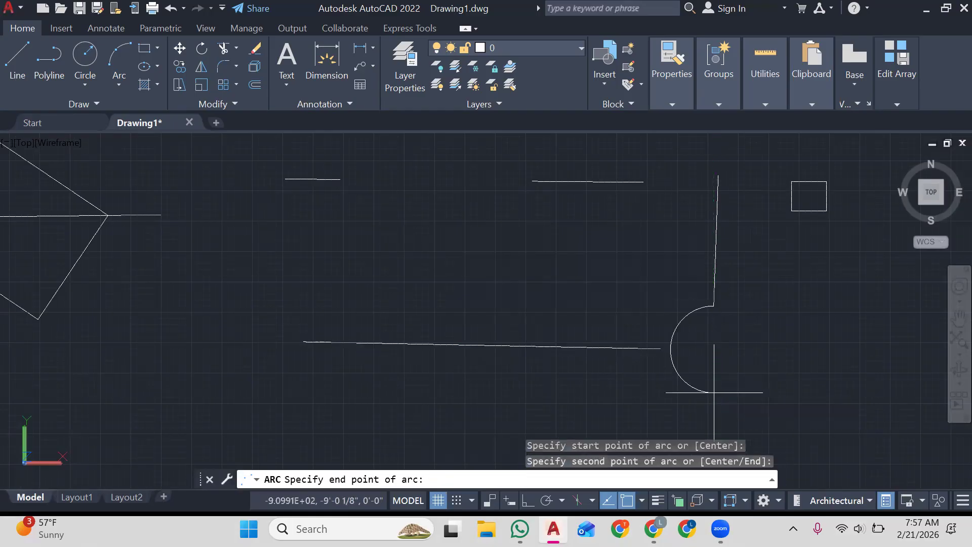
click(712, 393)
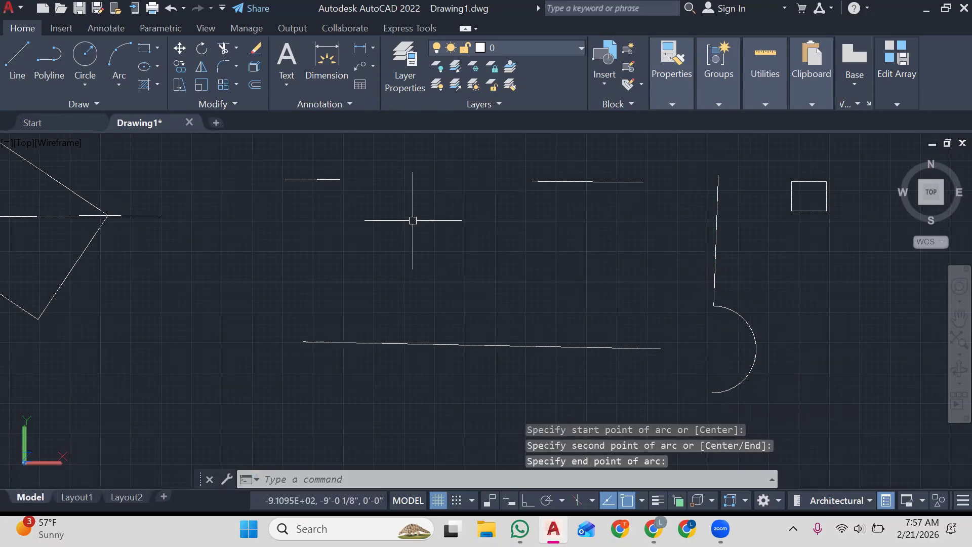
click(715, 243)
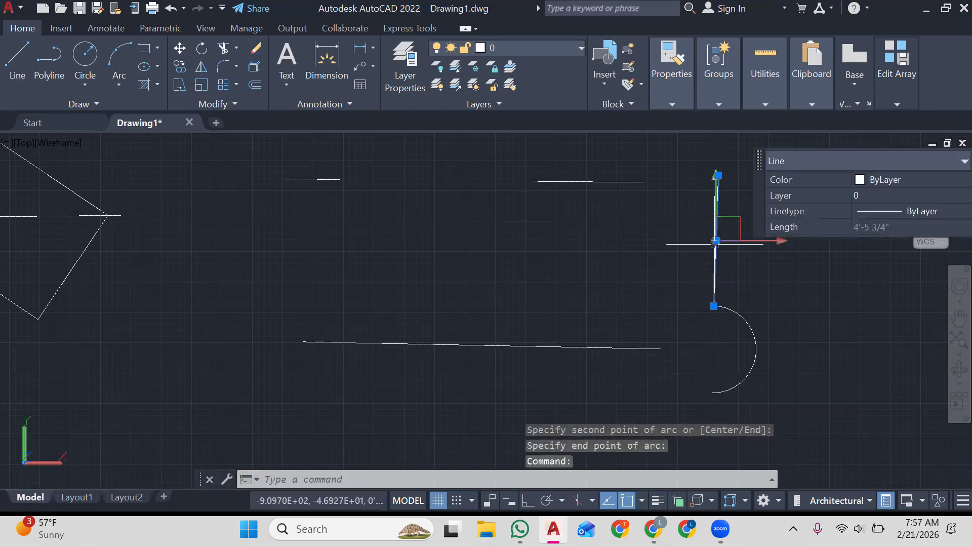
click(746, 318)
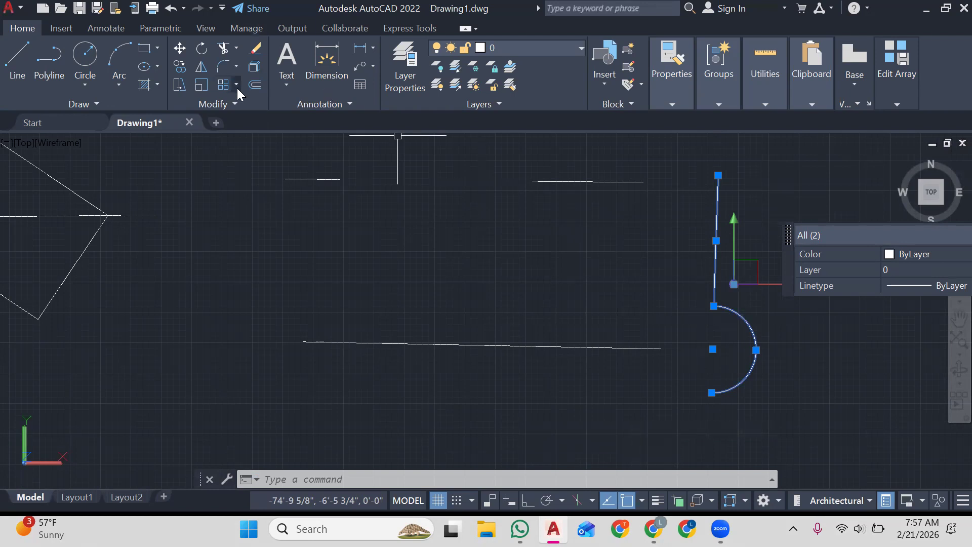
click(242, 102)
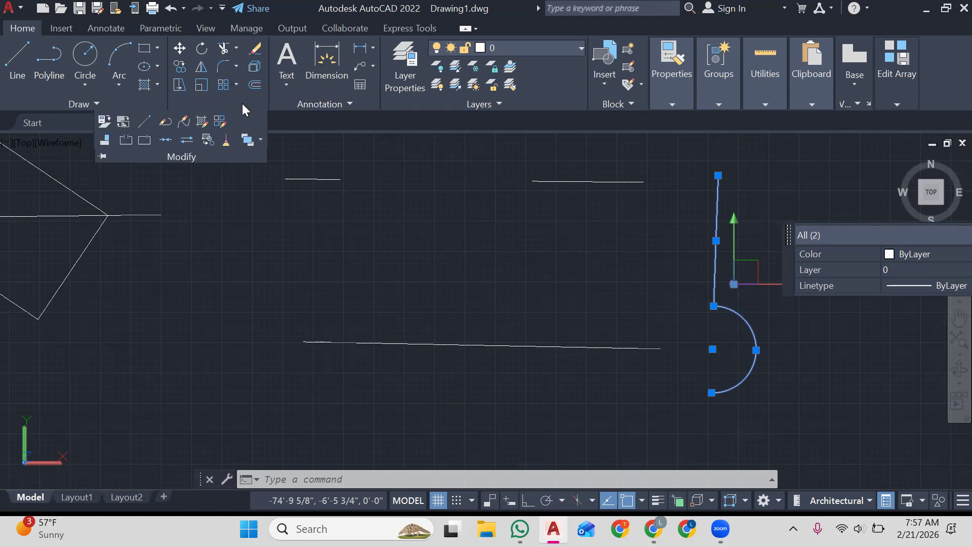
click(186, 140)
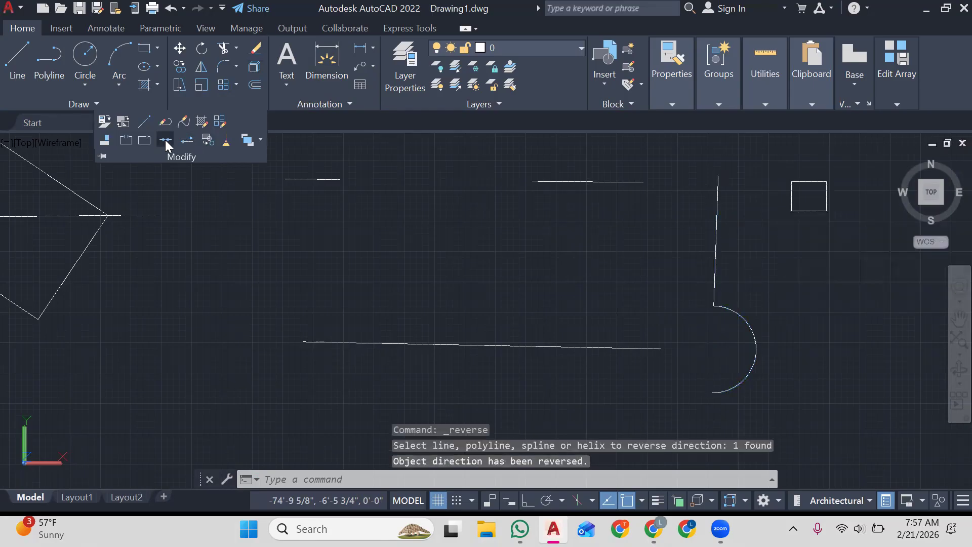
Step: Join the nearly vertical line and the semicircular arc at its south end into one polyline, then check it by selecting it
click(165, 139)
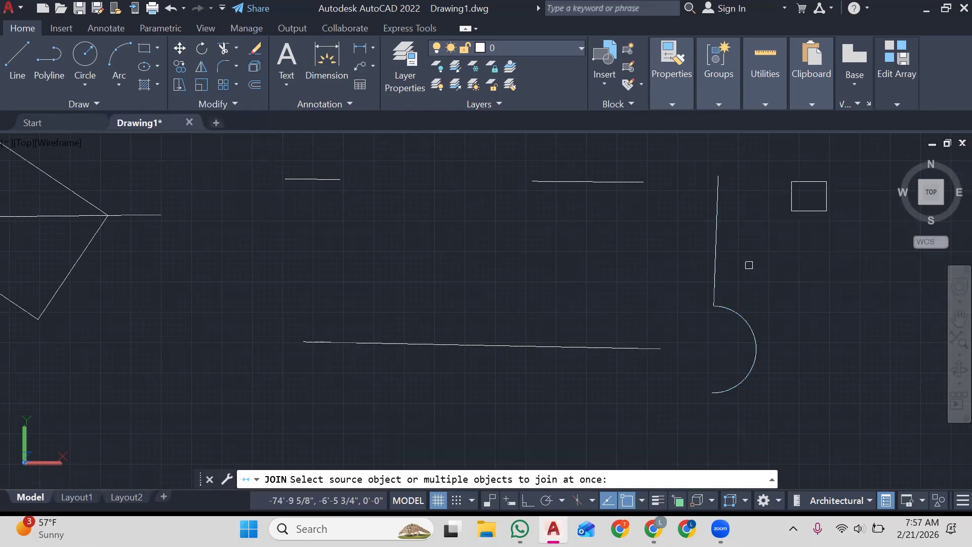
click(714, 263)
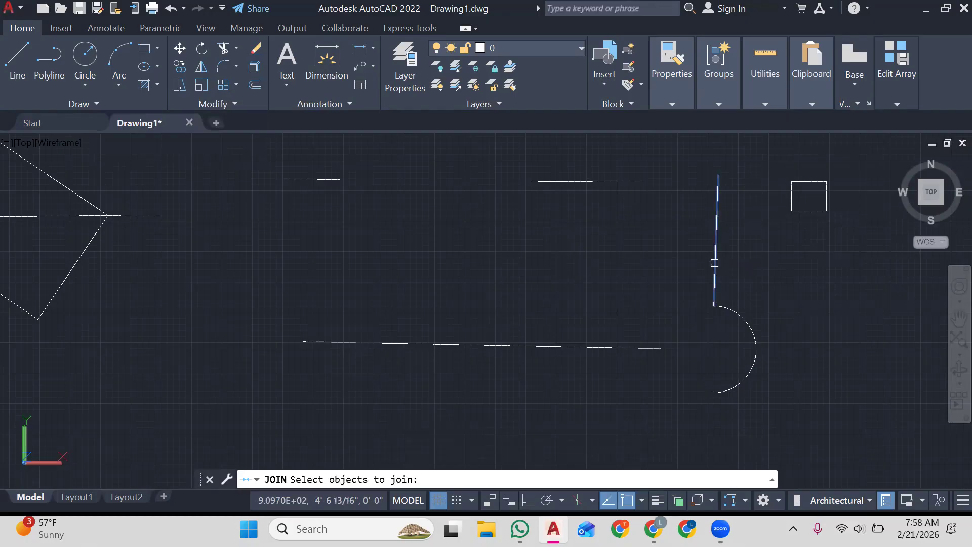
click(735, 312)
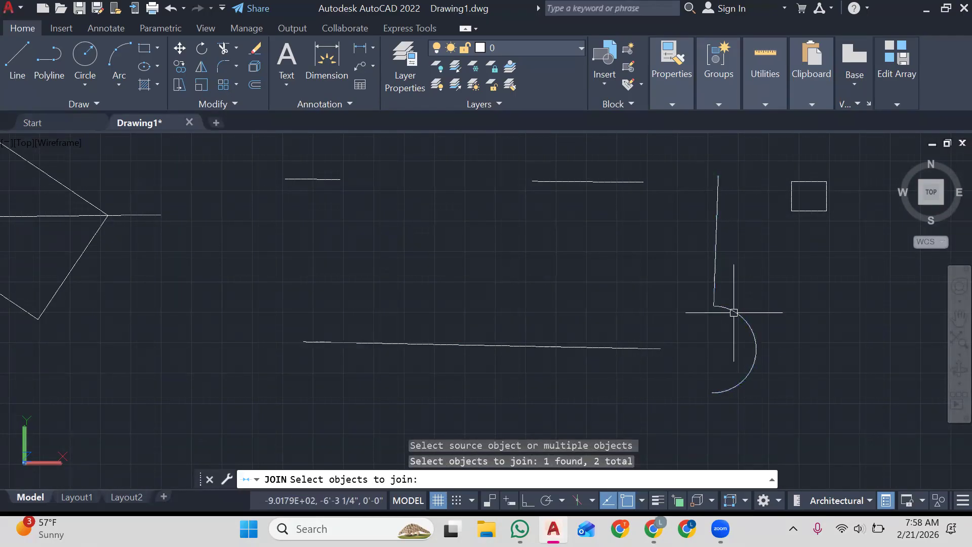
key(Return)
click(736, 312)
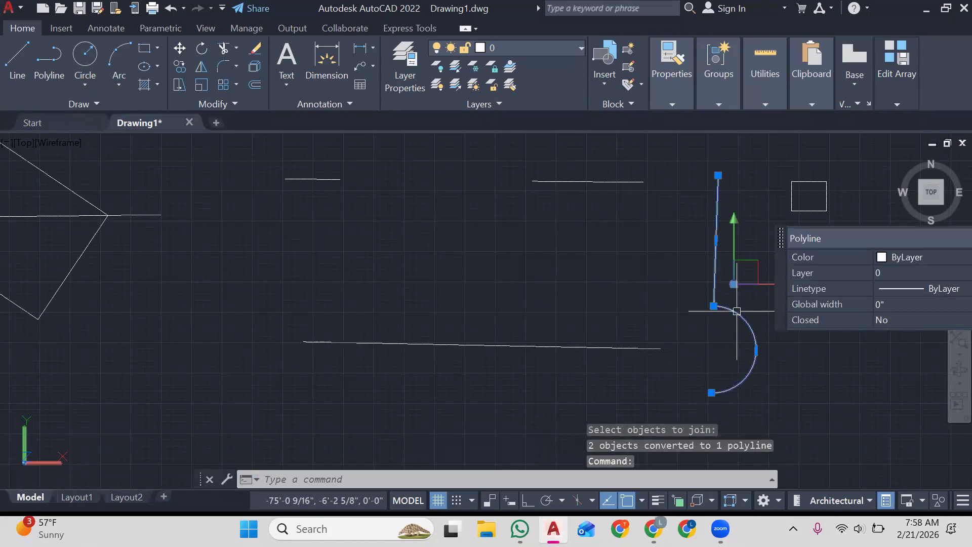
key(Escape)
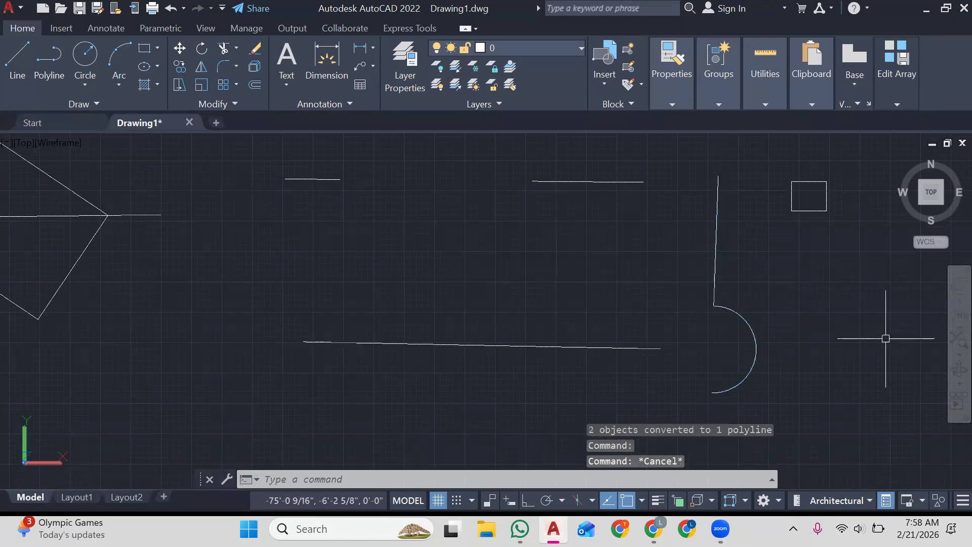